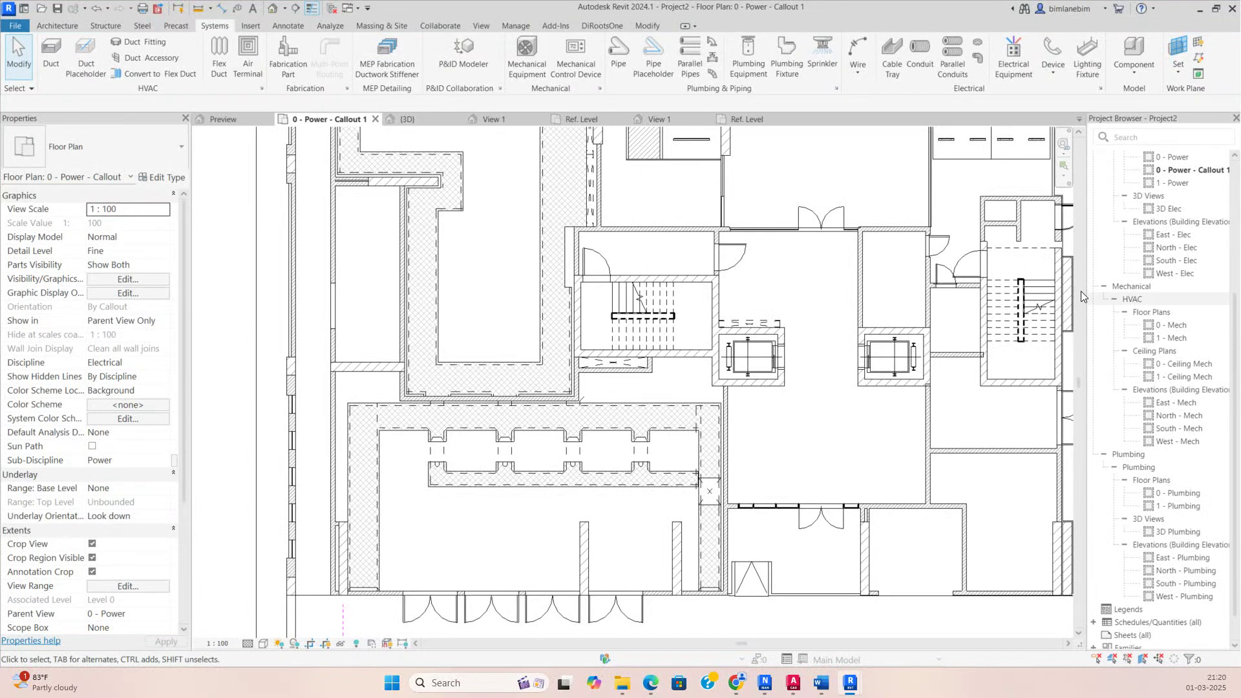
Step: Place the first ABB single-phase transformer in the leftmost wall opening of the callout plan
{"action": "scroll", "coordinate": [510, 413], "scroll_direction": "down", "scroll_amount": 4}
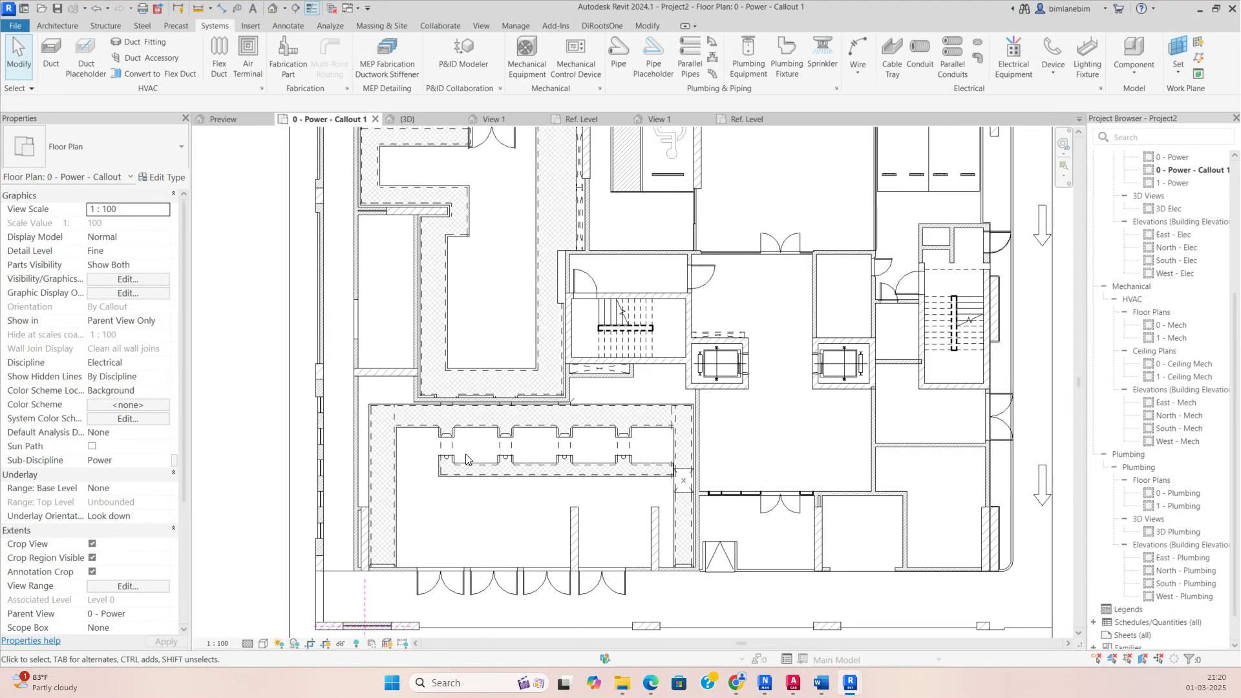
{"action": "scroll", "coordinate": [450, 213], "scroll_direction": "down", "scroll_amount": 3}
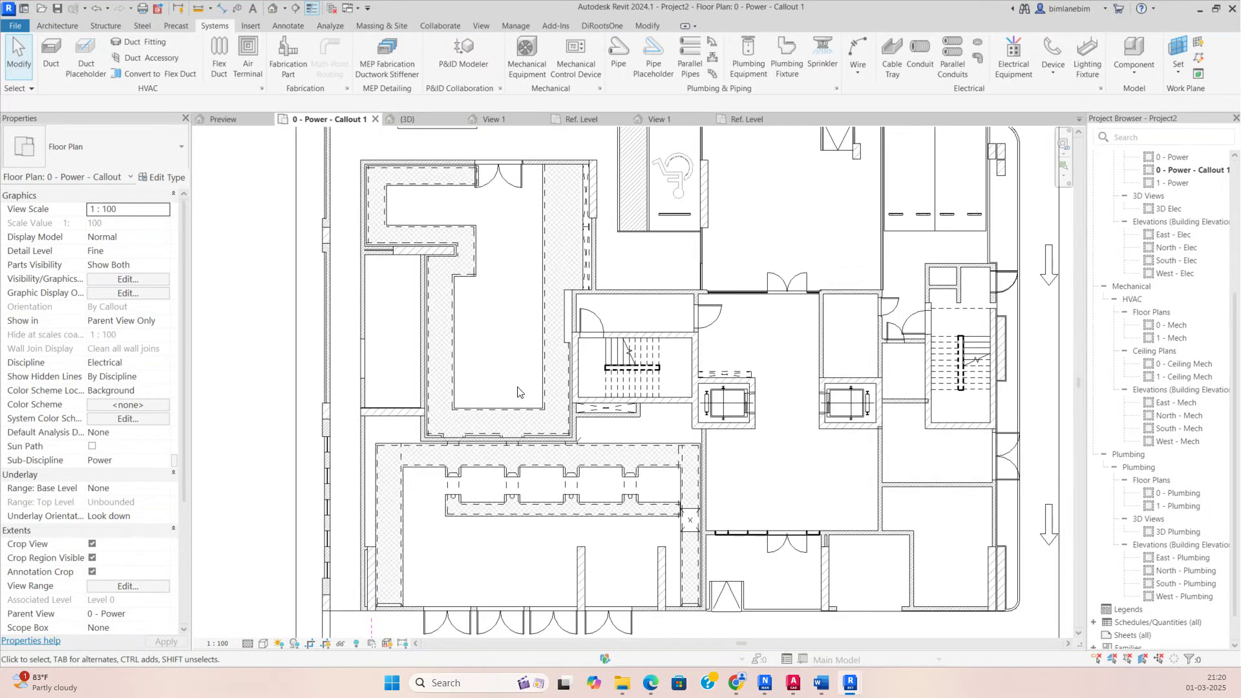
{"action": "scroll", "coordinate": [497, 275], "scroll_direction": "up", "scroll_amount": 1}
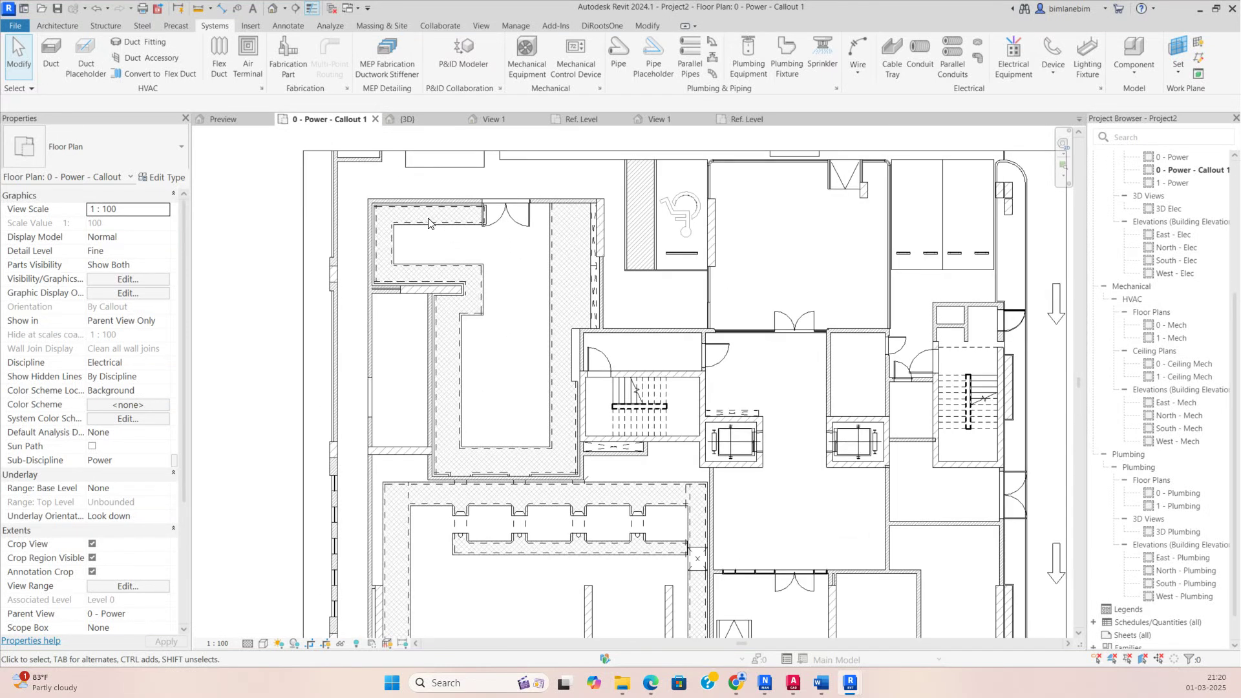
{"action": "scroll", "coordinate": [458, 336], "scroll_direction": "down", "scroll_amount": 2}
{"action": "scroll", "coordinate": [430, 477], "scroll_direction": "up", "scroll_amount": 2}
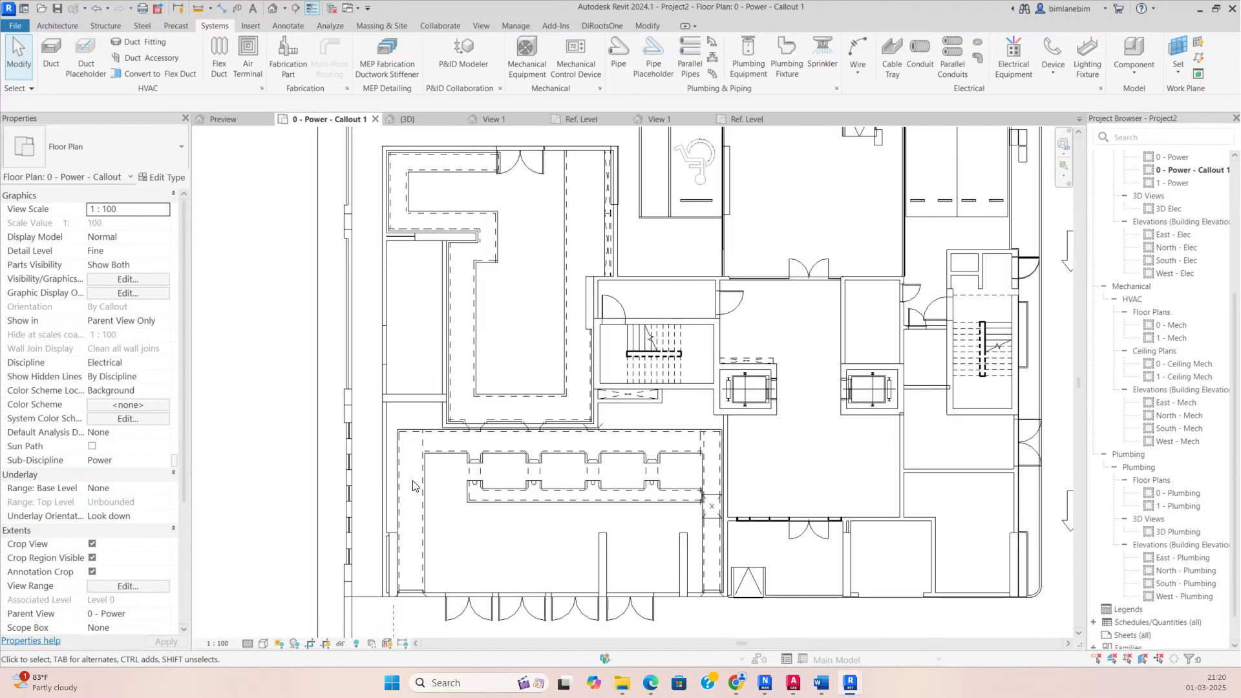
{"action": "scroll", "coordinate": [546, 488], "scroll_direction": "up", "scroll_amount": 2}
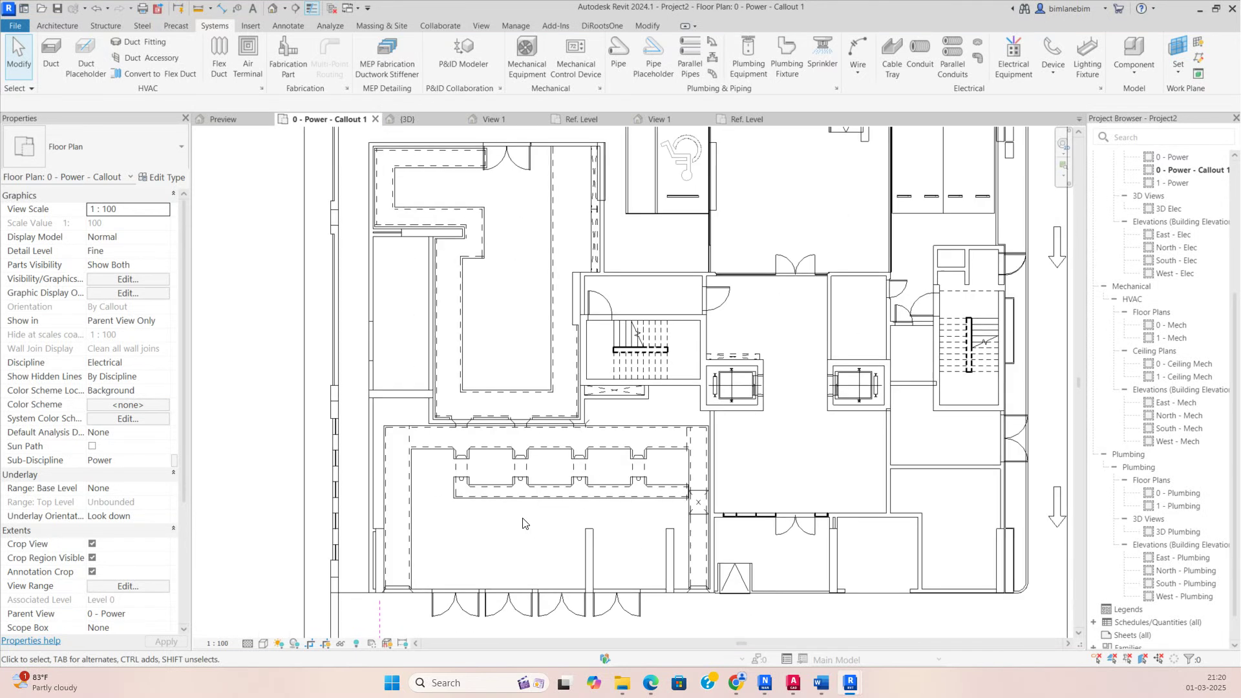
{"action": "scroll", "coordinate": [440, 434], "scroll_direction": "down", "scroll_amount": 3}
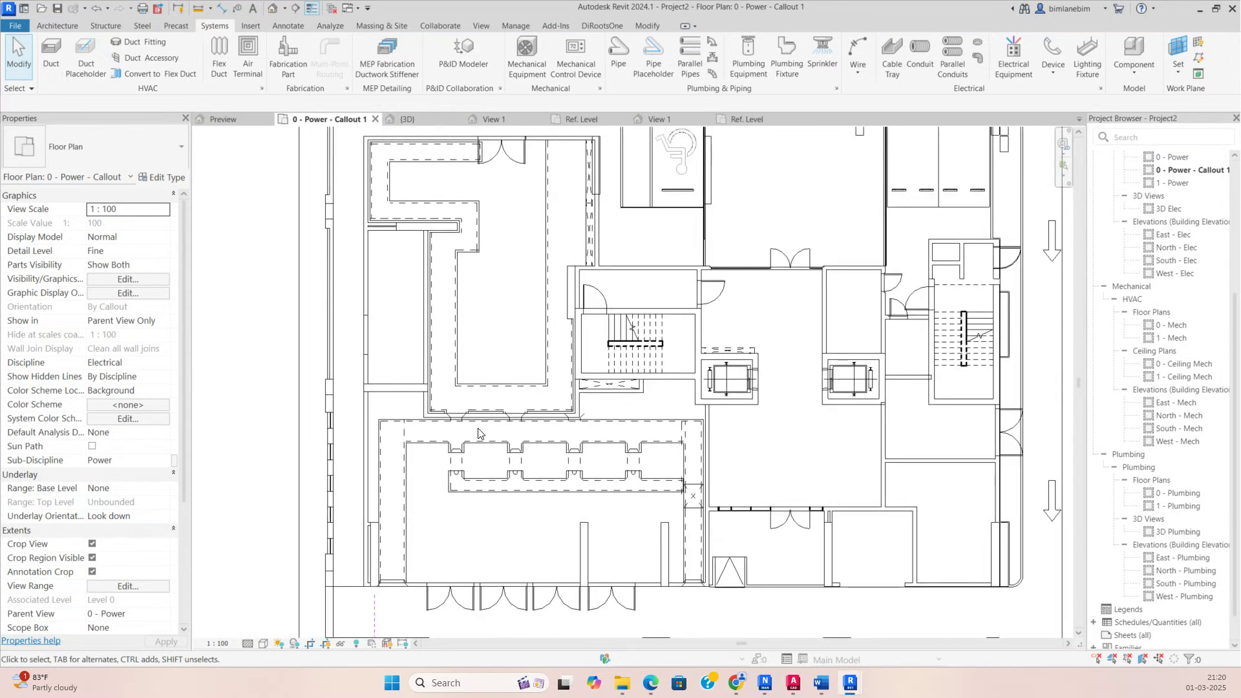
{"action": "scroll", "coordinate": [581, 247], "scroll_direction": "up", "scroll_amount": 4}
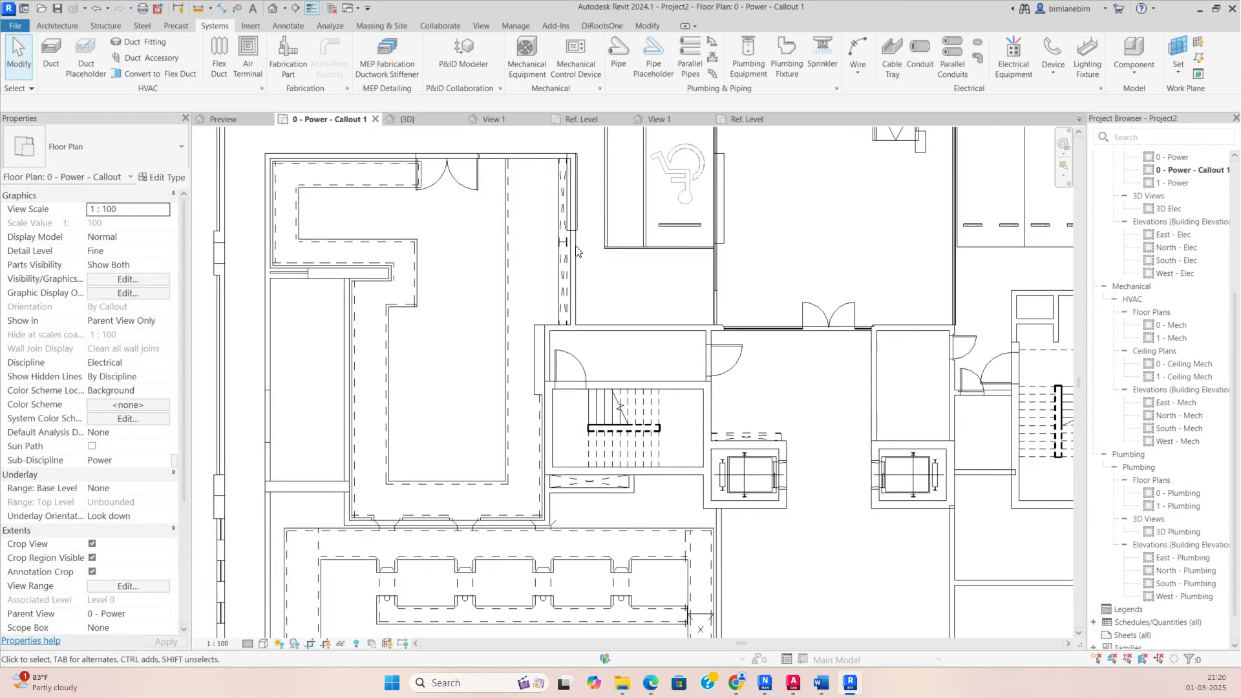
{"action": "scroll", "coordinate": [574, 248], "scroll_direction": "down", "scroll_amount": 2}
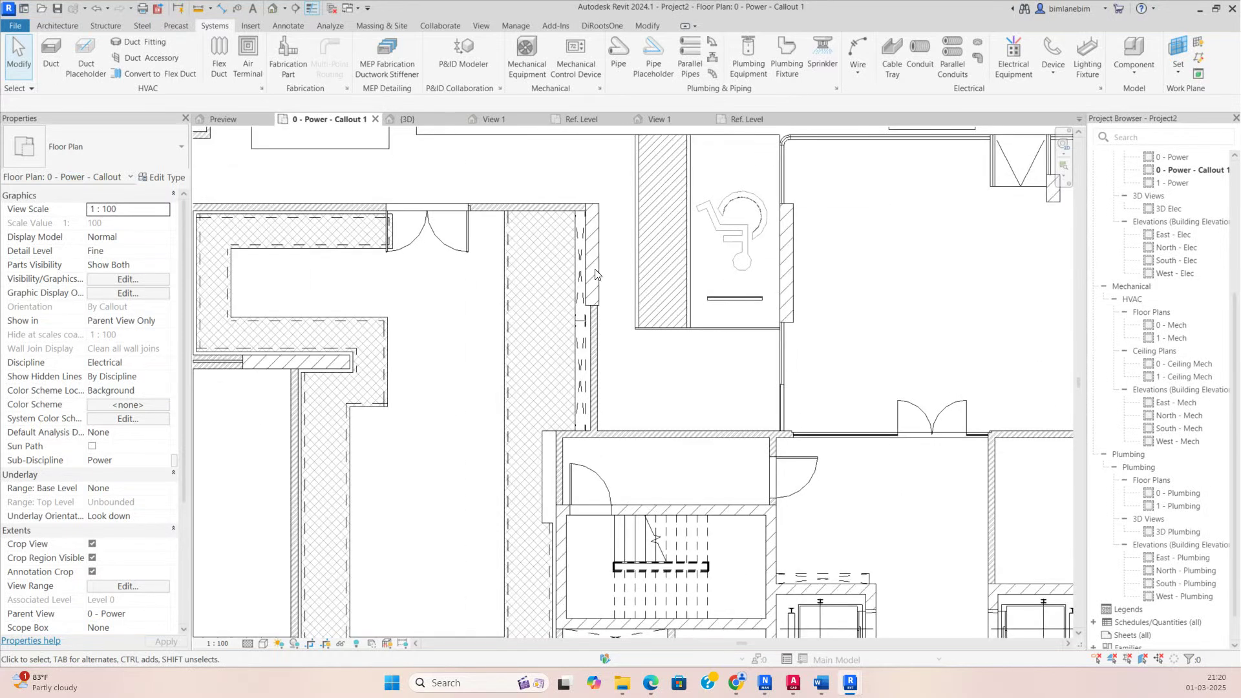
{"action": "scroll", "coordinate": [592, 226], "scroll_direction": "down", "scroll_amount": 3}
{"action": "scroll", "coordinate": [515, 403], "scroll_direction": "up", "scroll_amount": 2}
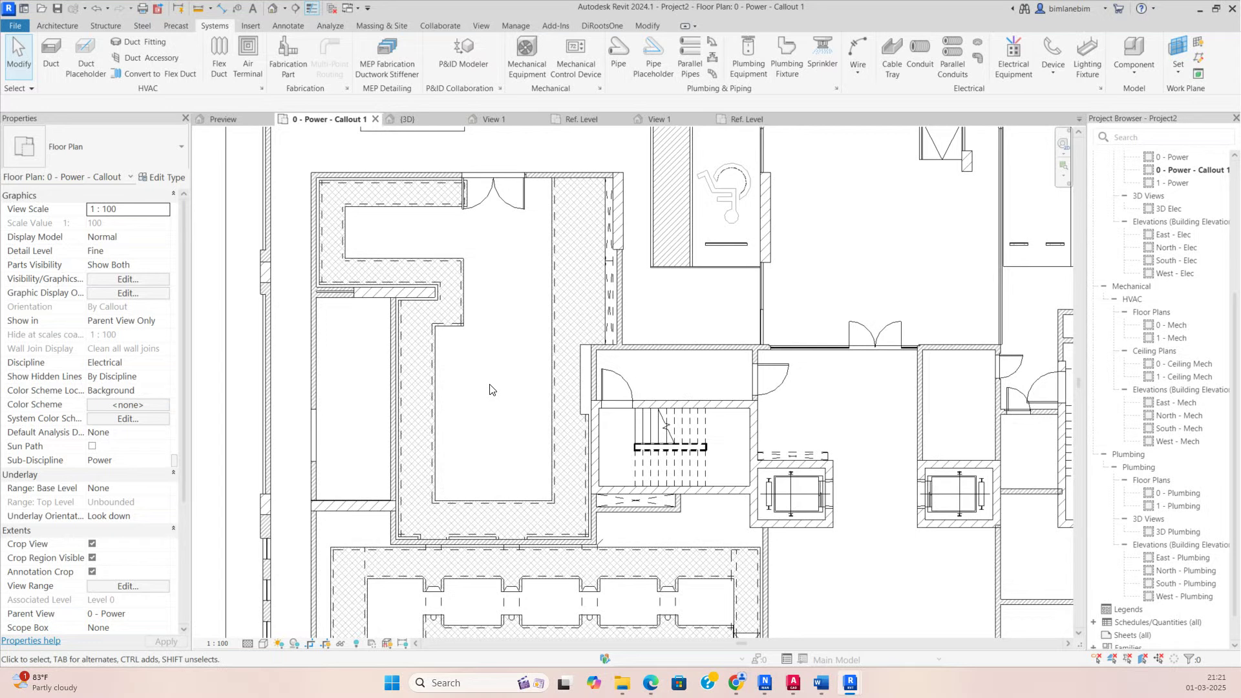
{"action": "scroll", "coordinate": [489, 389], "scroll_direction": "down", "scroll_amount": 2}
{"action": "scroll", "coordinate": [524, 288], "scroll_direction": "up", "scroll_amount": 2}
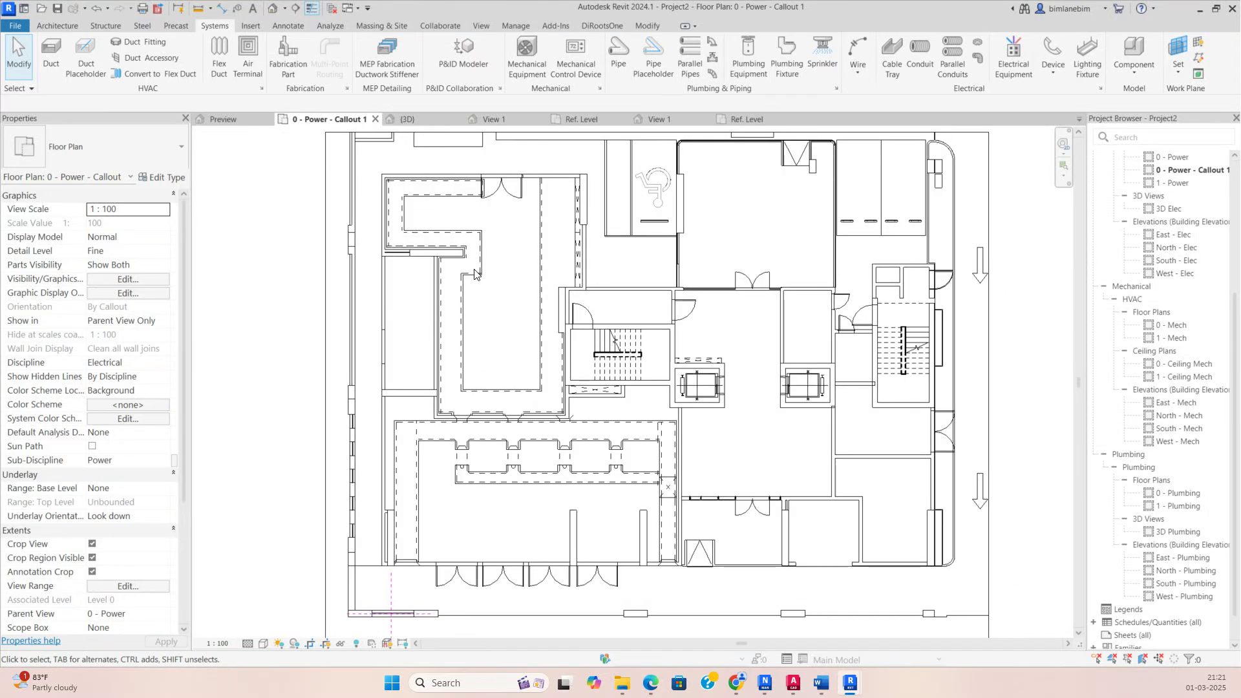
{"action": "mouse_move", "coordinate": [539, 387]}
{"action": "middle_mouse_down"}
{"action": "mouse_move", "coordinate": [548, 439]}
{"action": "mouse_move", "coordinate": [542, 378]}
{"action": "mouse_move", "coordinate": [547, 426]}
{"action": "middle_mouse_up"}
{"action": "scroll", "coordinate": [472, 357], "scroll_direction": "up", "scroll_amount": 1}
{"action": "scroll", "coordinate": [471, 357], "scroll_direction": "down", "scroll_amount": 3}
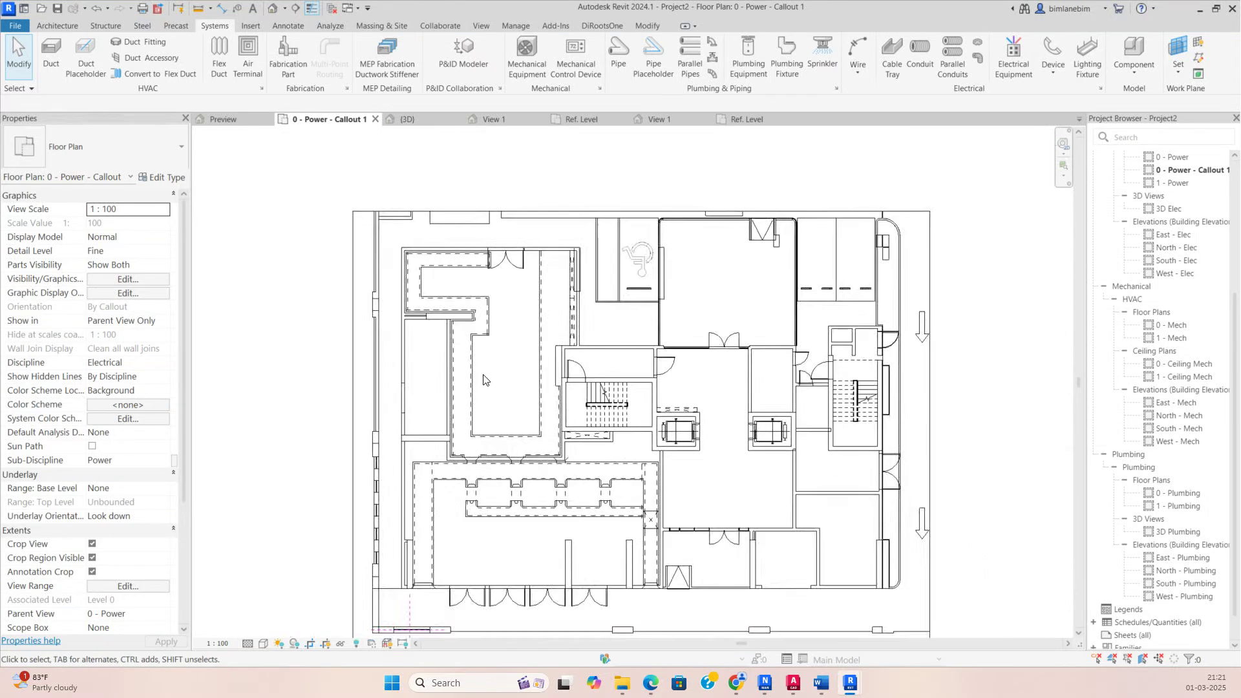
{"action": "scroll", "coordinate": [484, 379], "scroll_direction": "up", "scroll_amount": 1}
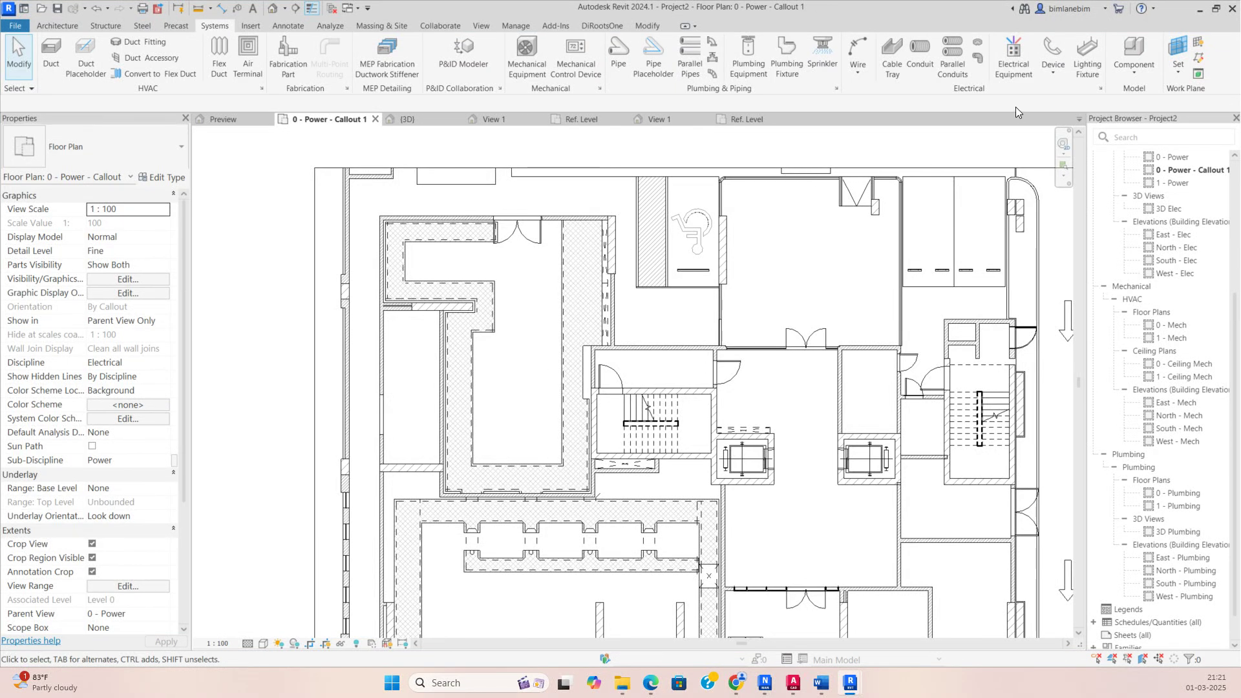
{"action": "left_click", "coordinate": [1013, 65]}
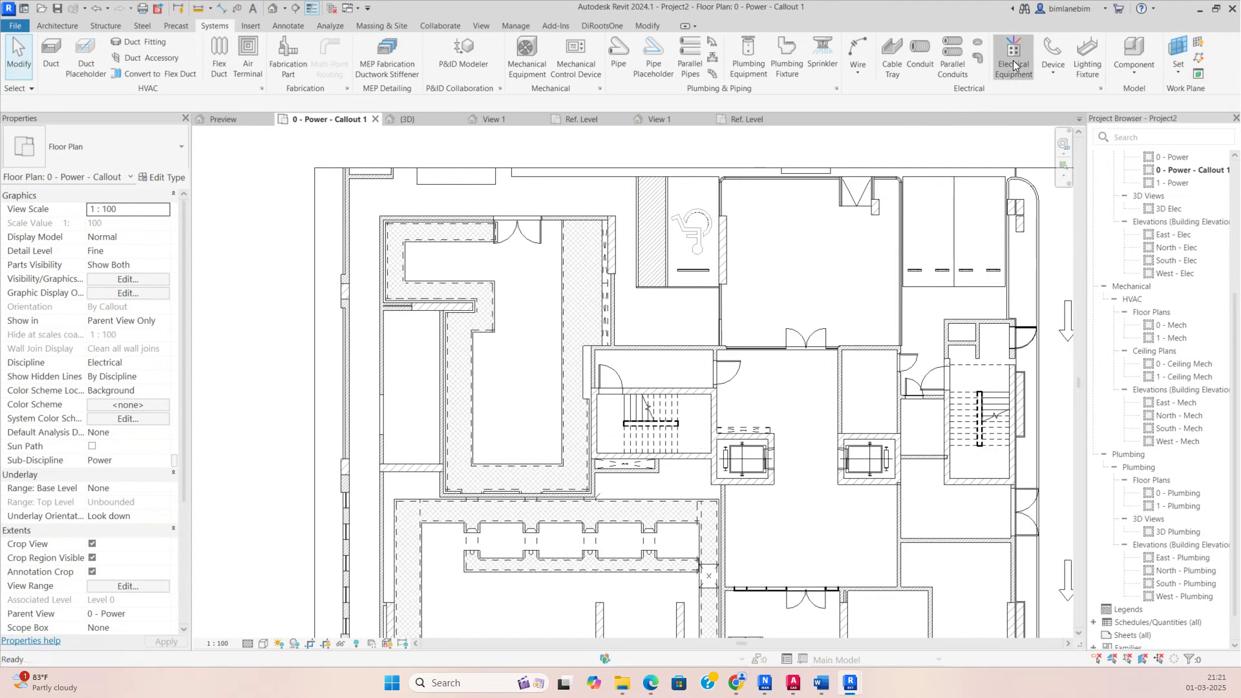
{"action": "scroll", "coordinate": [492, 592], "scroll_direction": "up", "scroll_amount": 5}
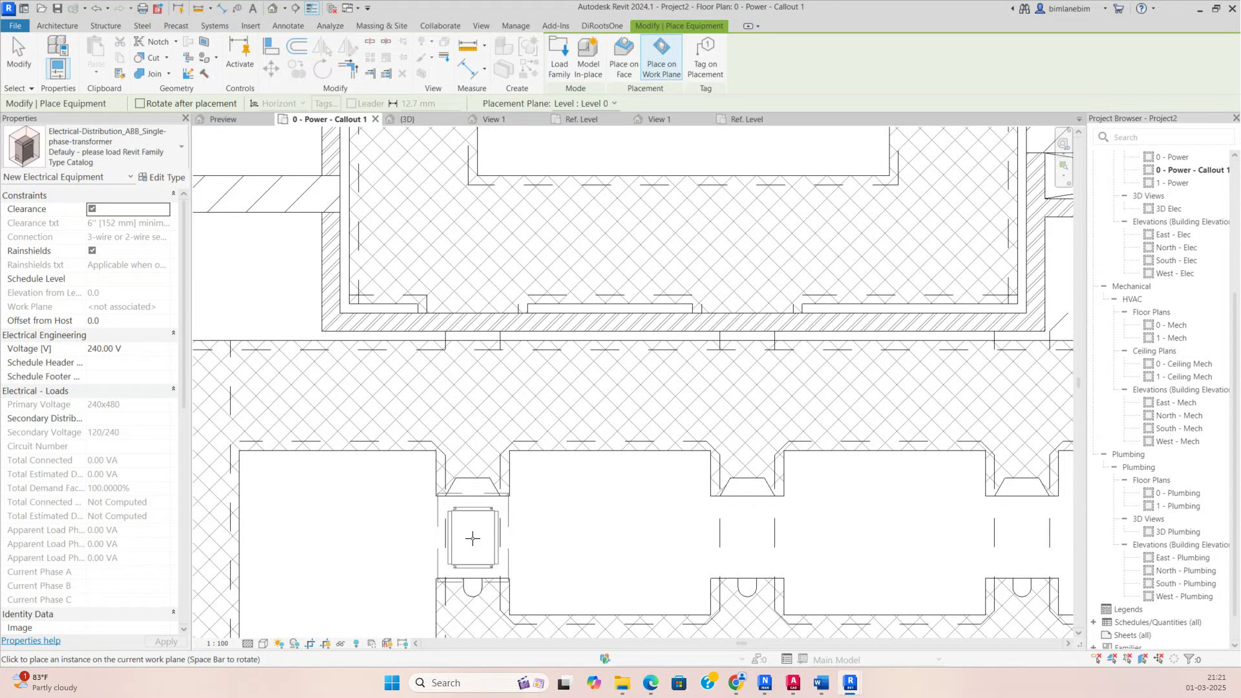
{"action": "left_click", "coordinate": [473, 539]}
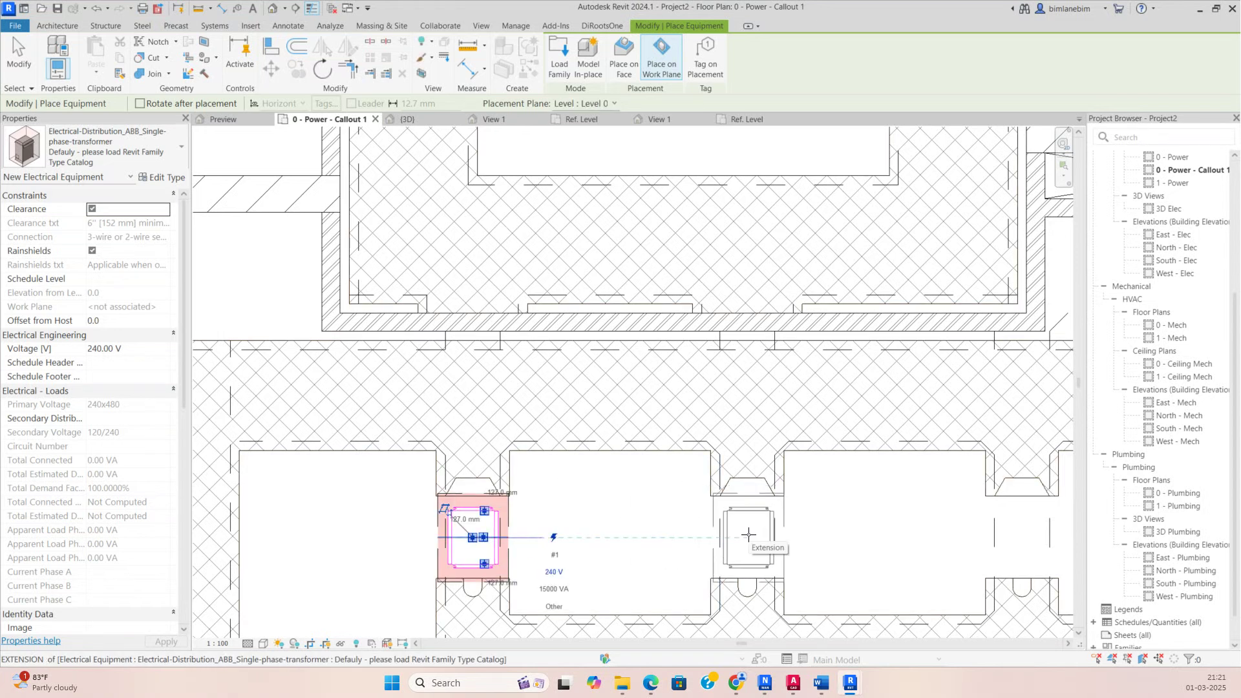
Step: Place transformers in the remaining wall openings, then window-select all four
{"action": "scroll", "coordinate": [750, 535], "scroll_direction": "down", "scroll_amount": 3}
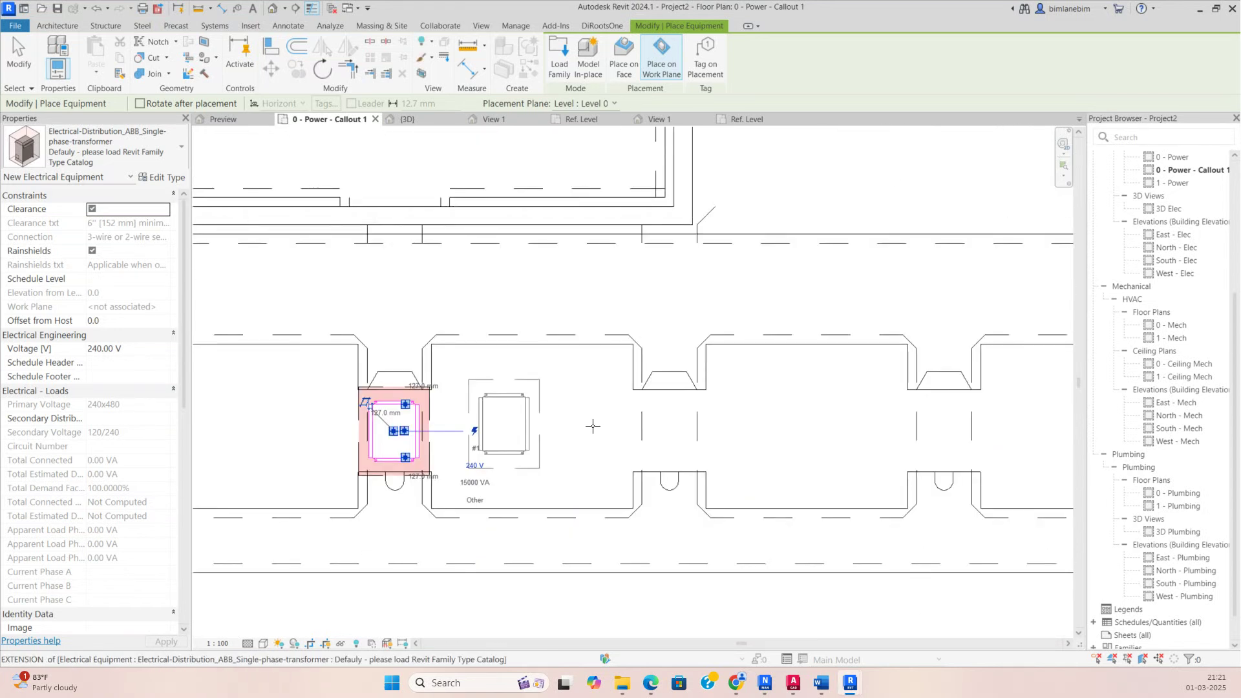
{"action": "scroll", "coordinate": [648, 427], "scroll_direction": "up", "scroll_amount": 2}
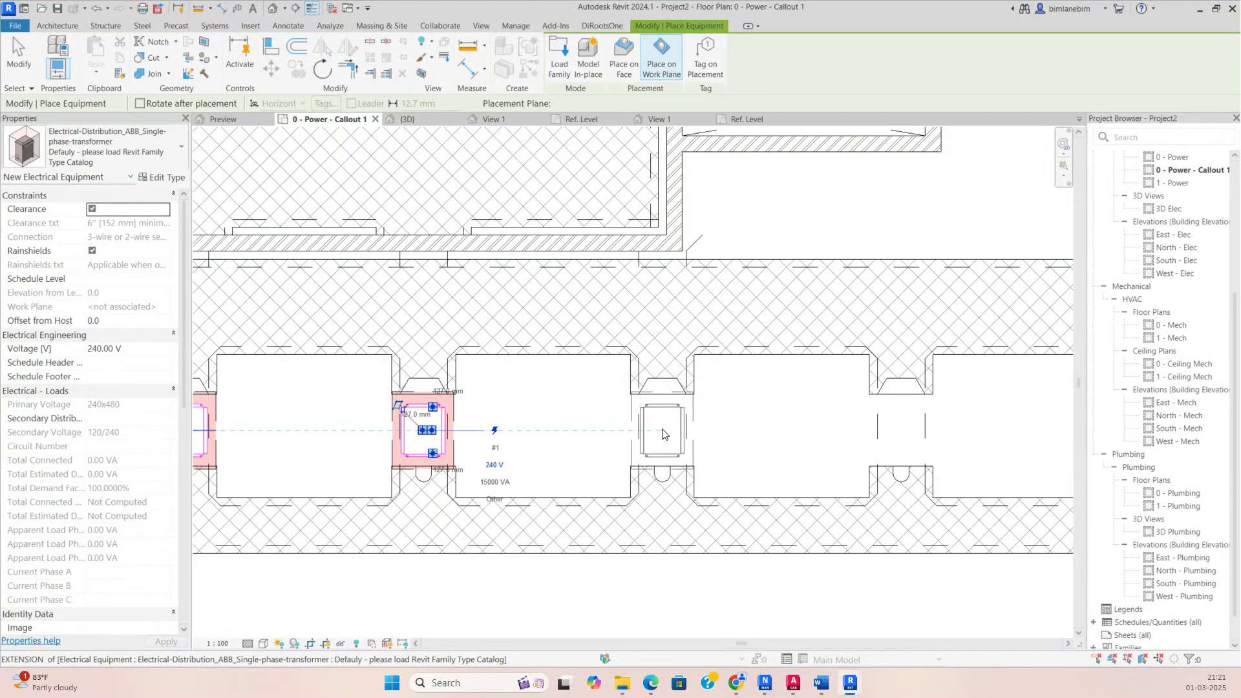
{"action": "left_click", "coordinate": [663, 432]}
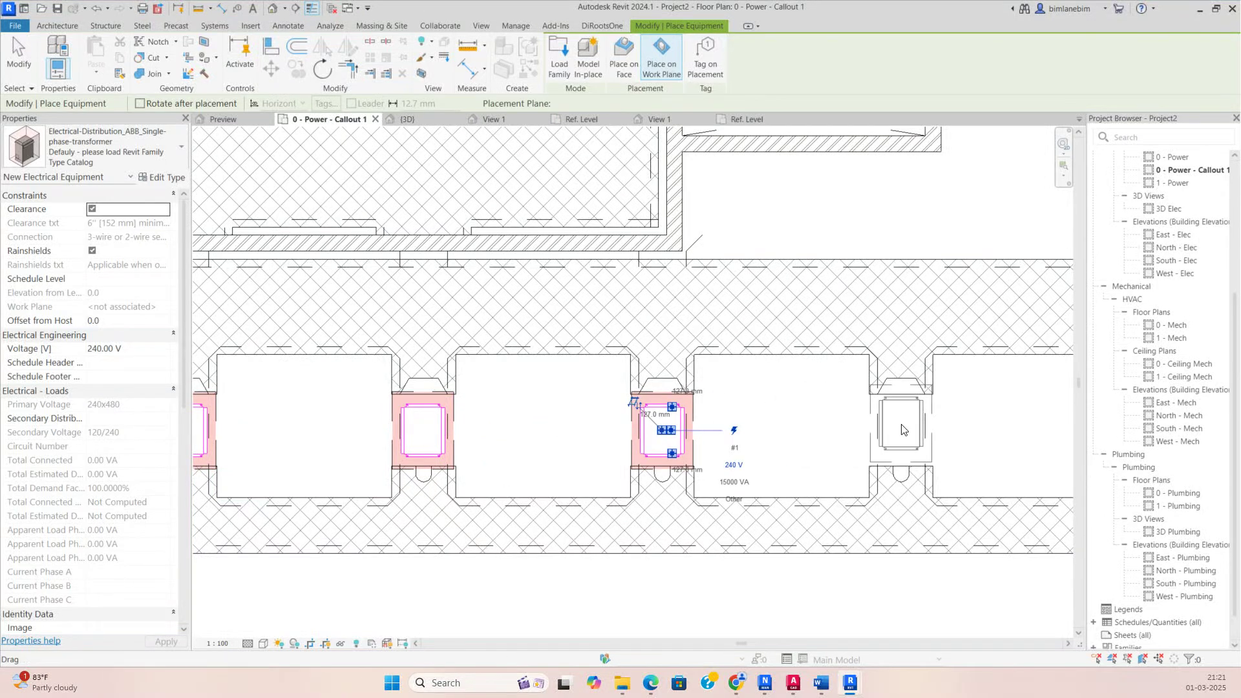
{"action": "left_click", "coordinate": [901, 429]}
{"action": "key", "text": "Escape"}
{"action": "key", "text": "Escape"}
{"action": "scroll", "coordinate": [794, 420], "scroll_direction": "down", "scroll_amount": 2}
{"action": "left_click_drag", "start_coordinate": [311, 397], "coordinate": [1026, 486]}
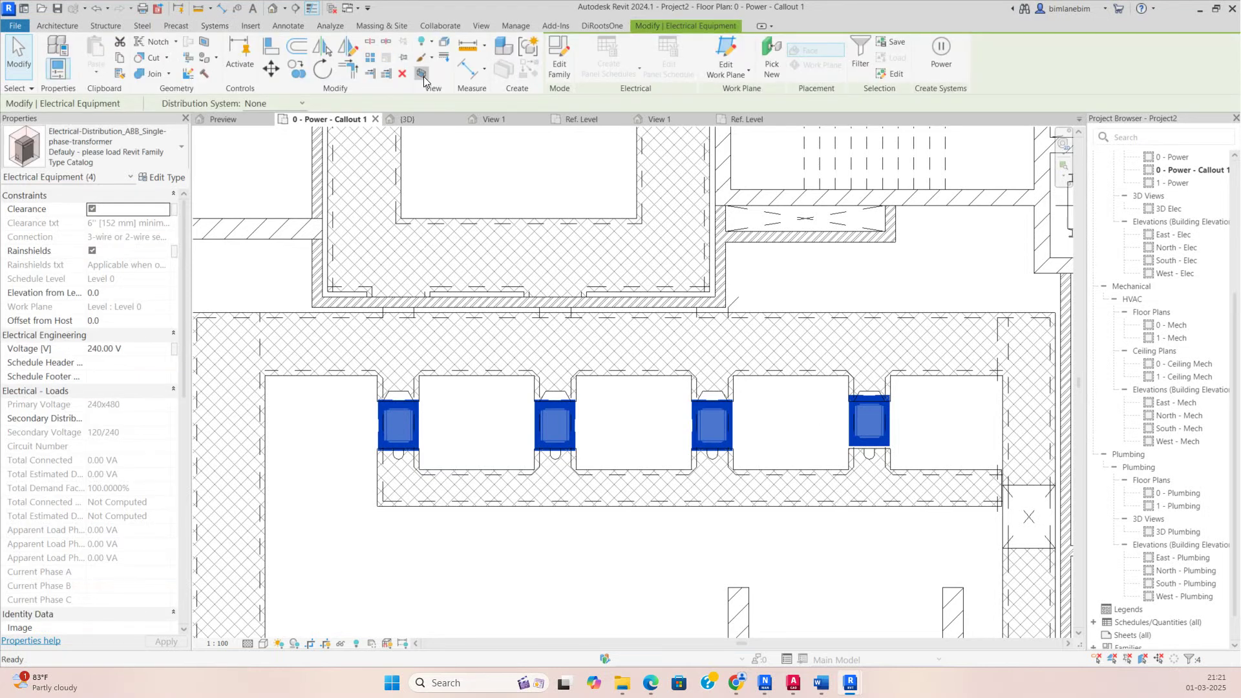
Step: Open a {3D} view section-boxed around the four transformers and orbit around them
{"action": "left_click", "coordinate": [421, 73]}
{"action": "left_click", "coordinate": [556, 511]}
{"action": "middle_click_drag", "start_coordinate": [555, 506], "coordinate": [605, 503], "text": "shift"}
{"action": "scroll", "coordinate": [607, 503], "scroll_direction": "down", "scroll_amount": 1}
{"action": "middle_click_drag", "start_coordinate": [827, 460], "coordinate": [507, 451]}
Step: Drag the section box grips down and outward to reveal the columns, then return to 0 - Power - Callout 1
{"action": "left_click", "coordinate": [420, 419]}
{"action": "left_click_drag", "start_coordinate": [425, 404], "coordinate": [609, 478]}
{"action": "middle_click_drag", "start_coordinate": [608, 478], "coordinate": [963, 348]}
{"action": "left_click_drag", "start_coordinate": [962, 348], "coordinate": [799, 460]}
{"action": "middle_click_drag", "start_coordinate": [608, 458], "coordinate": [755, 381], "text": "shift"}
{"action": "middle_click_drag", "start_coordinate": [607, 368], "coordinate": [601, 448], "text": "shift"}
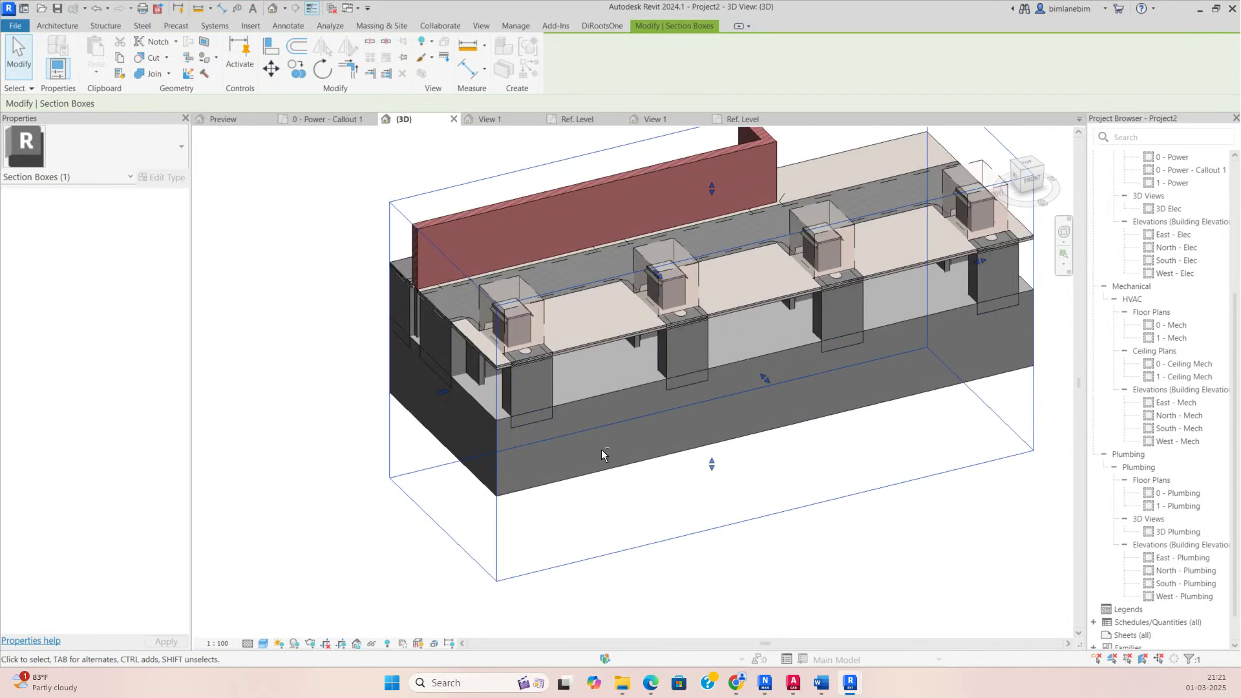
{"action": "left_click_drag", "start_coordinate": [768, 379], "coordinate": [807, 432]}
{"action": "middle_click_drag", "start_coordinate": [734, 425], "coordinate": [777, 436], "text": "shift"}
{"action": "key", "text": "Escape"}
{"action": "left_click", "coordinate": [327, 119]}
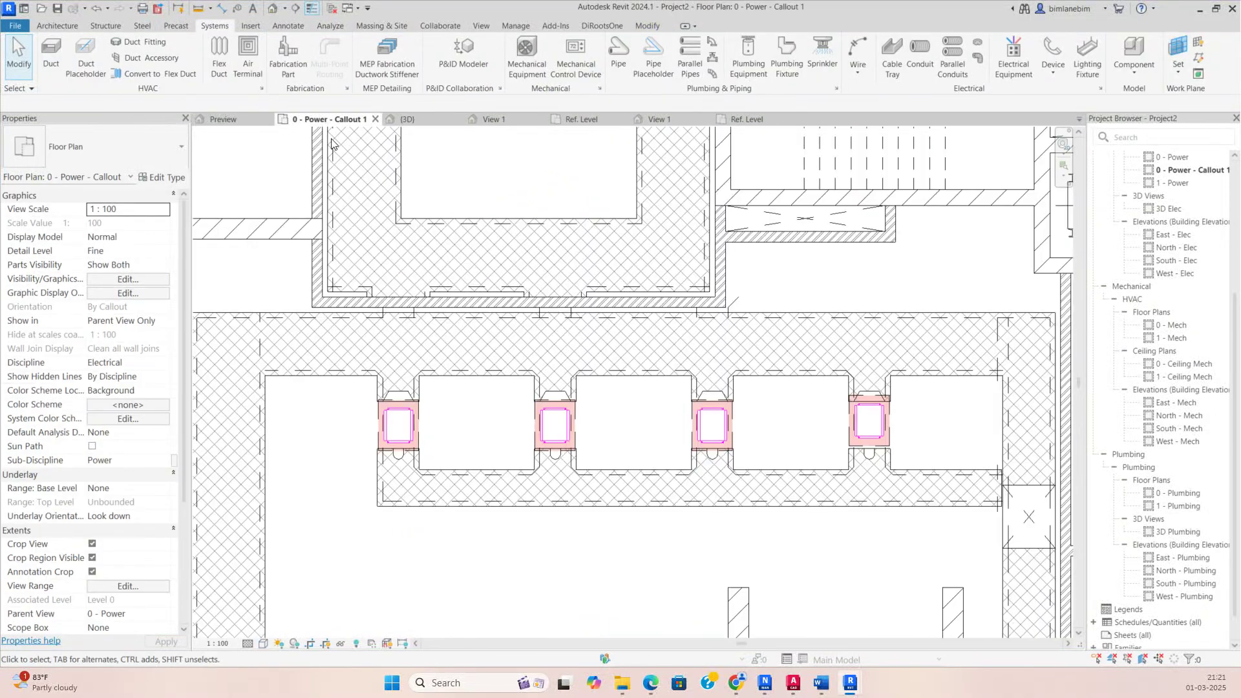
Step: Place a Schneider Prisma P LV 3200A switchboard in the wall recess
{"action": "scroll", "coordinate": [554, 355], "scroll_direction": "down", "scroll_amount": 5}
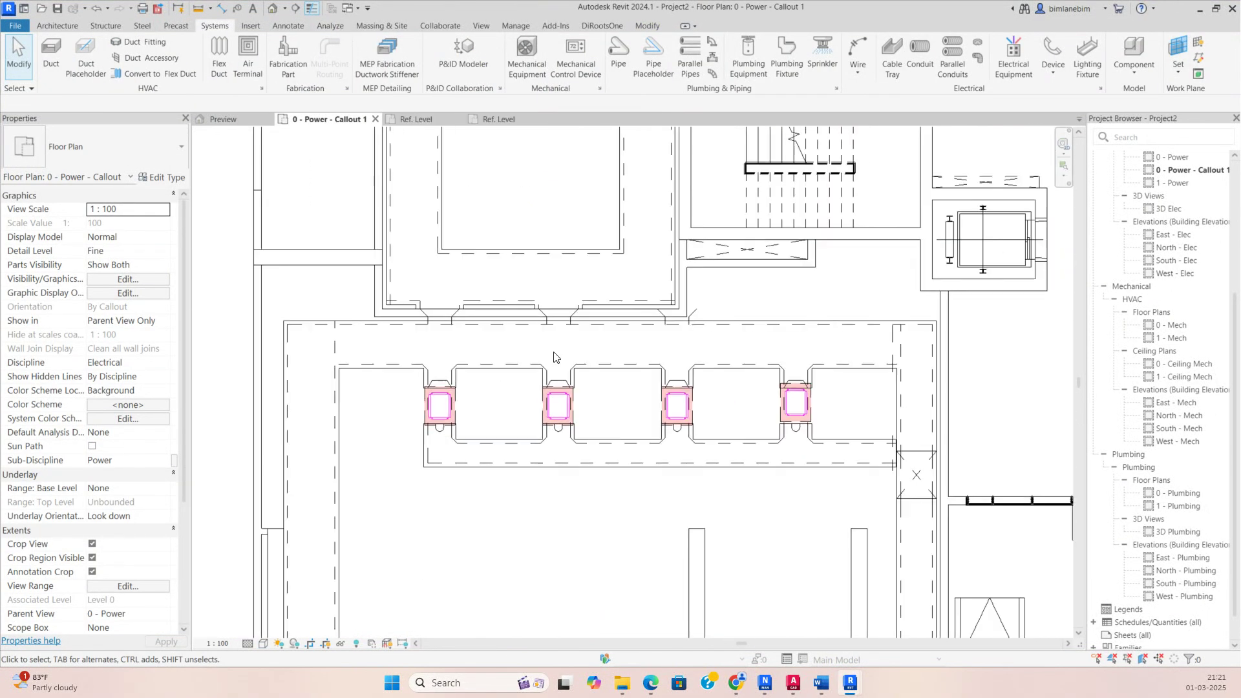
{"action": "mouse_move", "coordinate": [666, 286]}
{"action": "middle_mouse_down"}
{"action": "mouse_move", "coordinate": [599, 437]}
{"action": "mouse_move", "coordinate": [599, 480]}
{"action": "middle_mouse_up"}
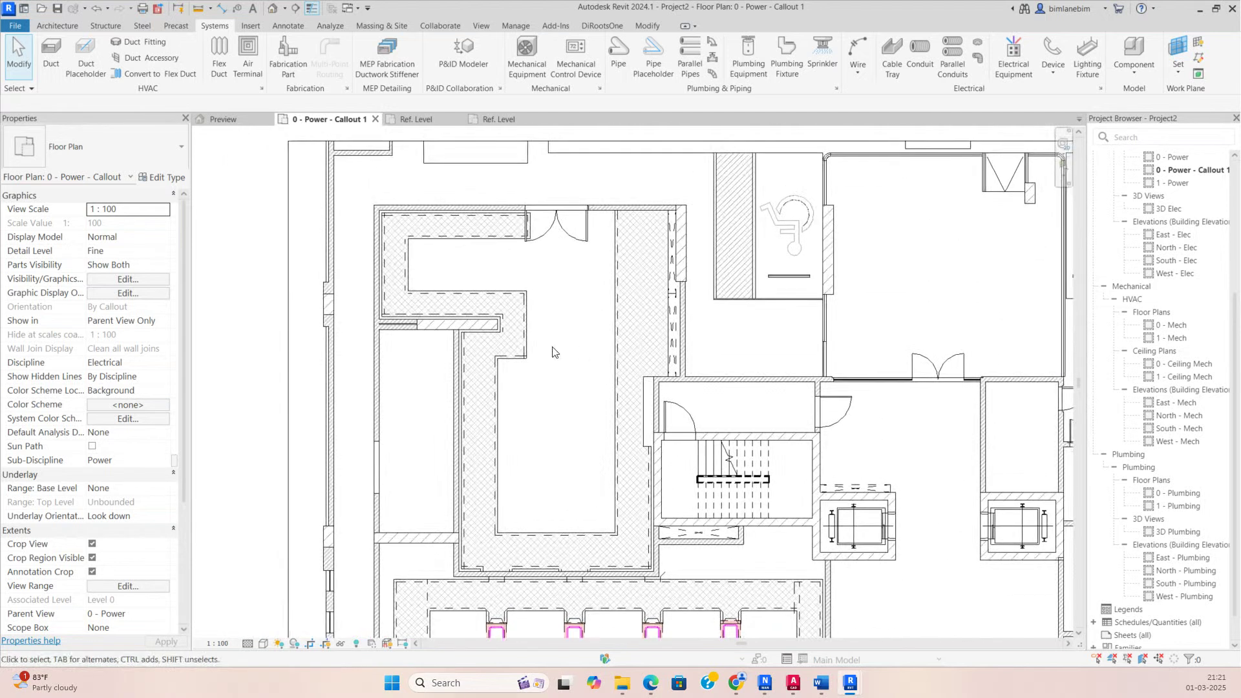
{"action": "middle_click_drag", "start_coordinate": [476, 418], "coordinate": [476, 278]}
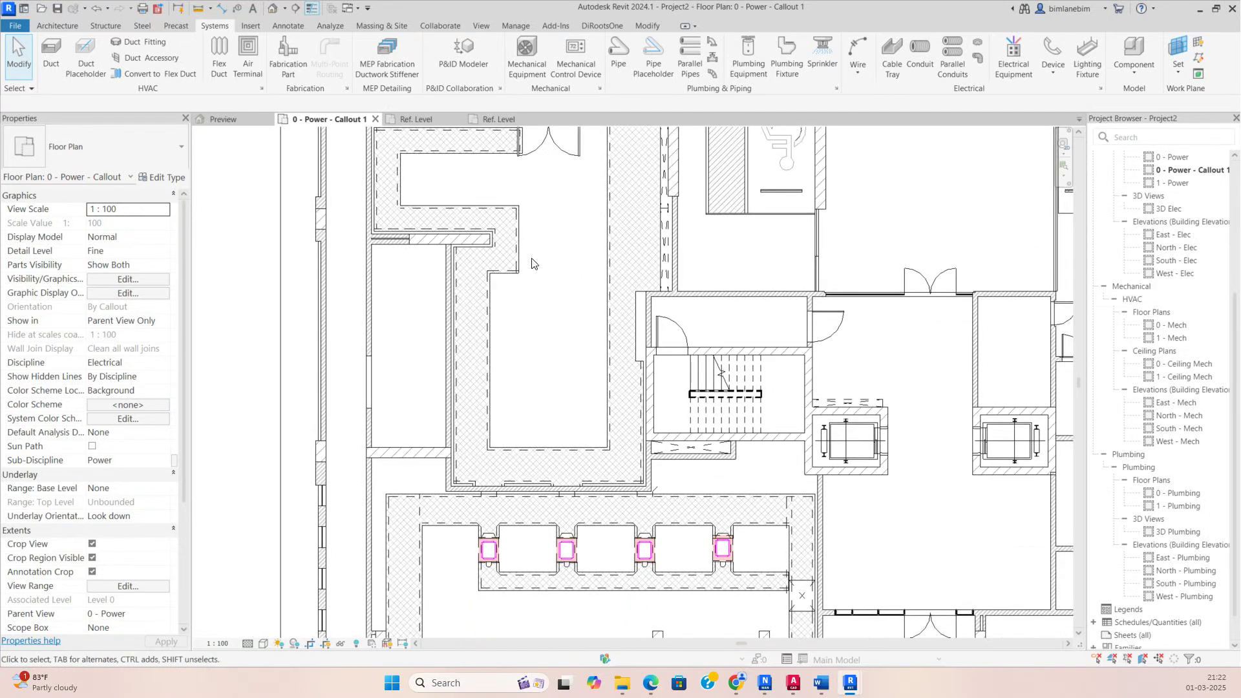
{"action": "left_click", "coordinate": [1005, 66]}
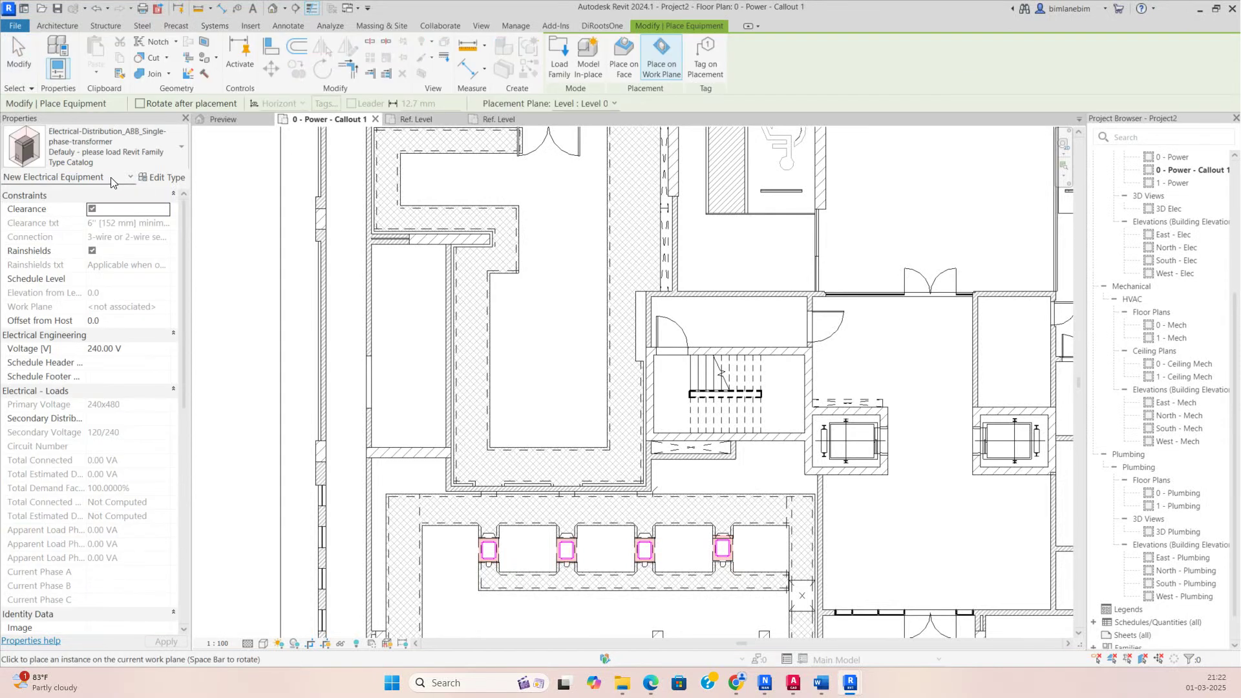
{"action": "left_click", "coordinate": [117, 160]}
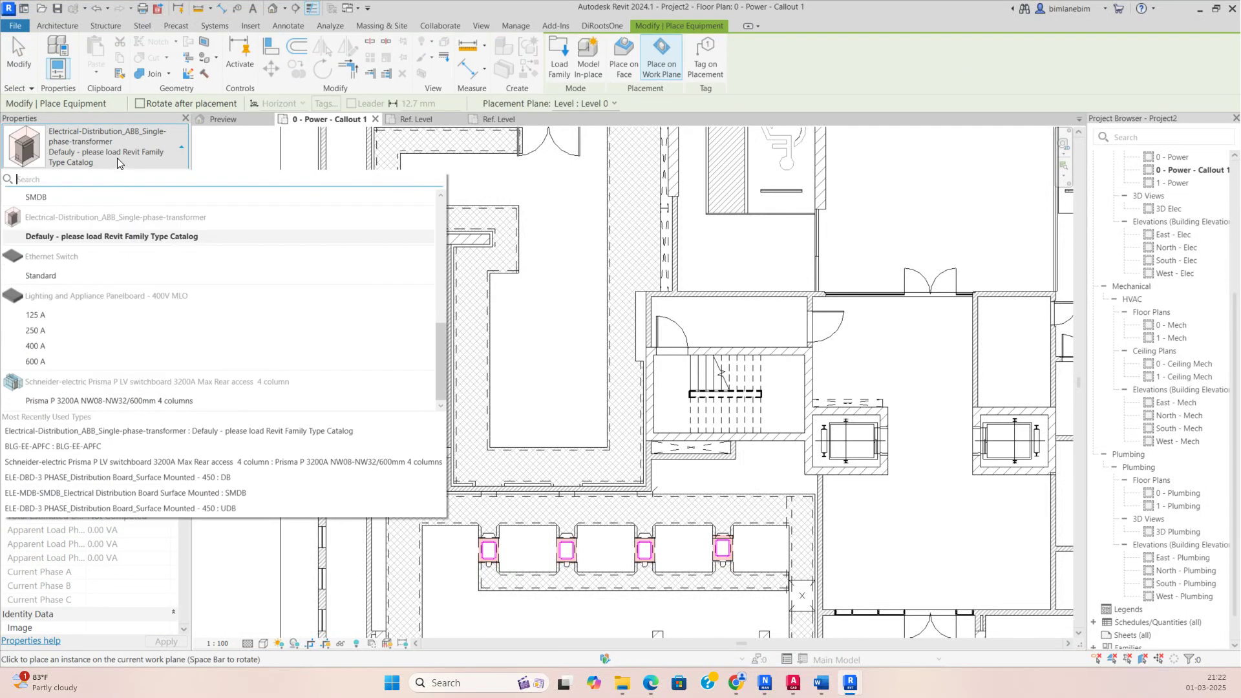
{"action": "left_click", "coordinate": [62, 402]}
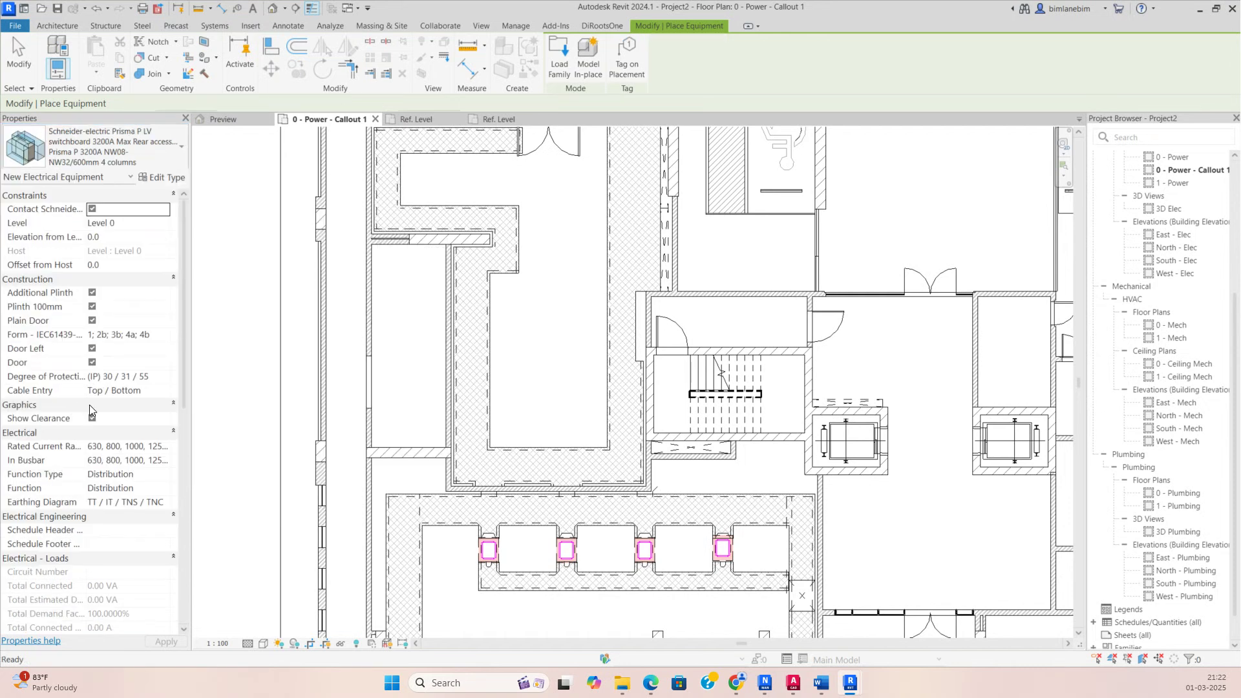
{"action": "scroll", "coordinate": [495, 306], "scroll_direction": "up", "scroll_amount": 5}
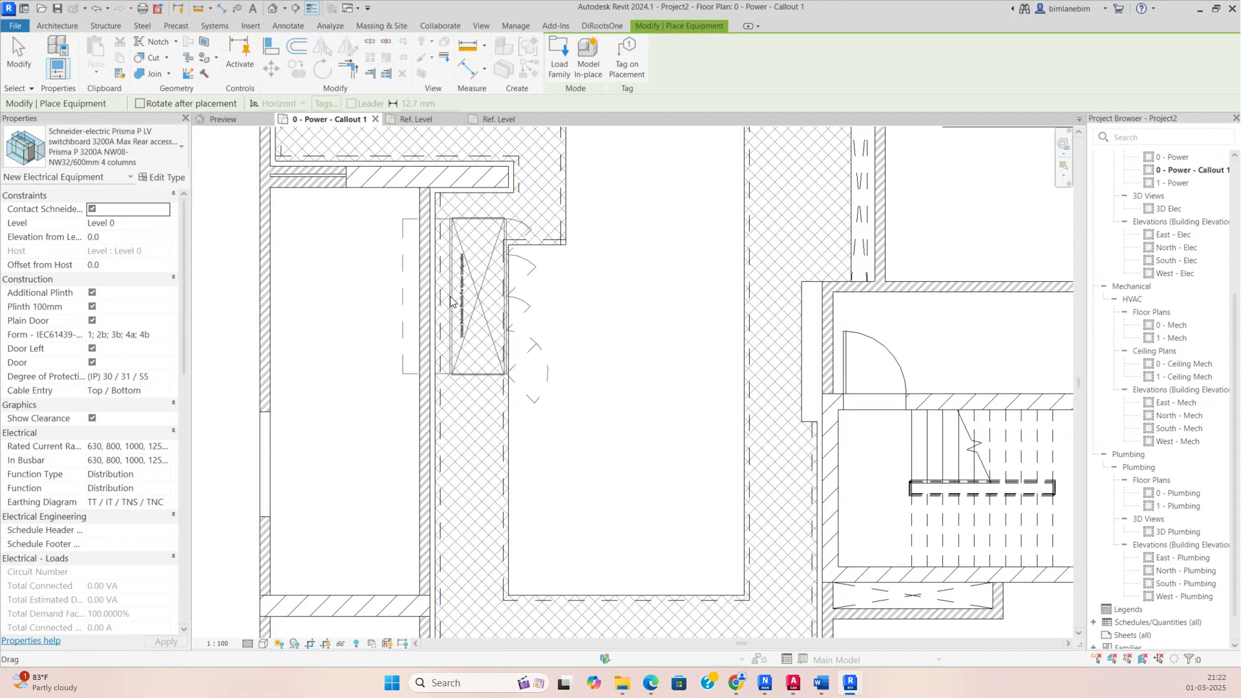
{"action": "left_click", "coordinate": [450, 301]}
{"action": "key", "text": "Escape"}
Step: Nudge the switchboard two steps left toward the wall
{"action": "left_click", "coordinate": [465, 297]}
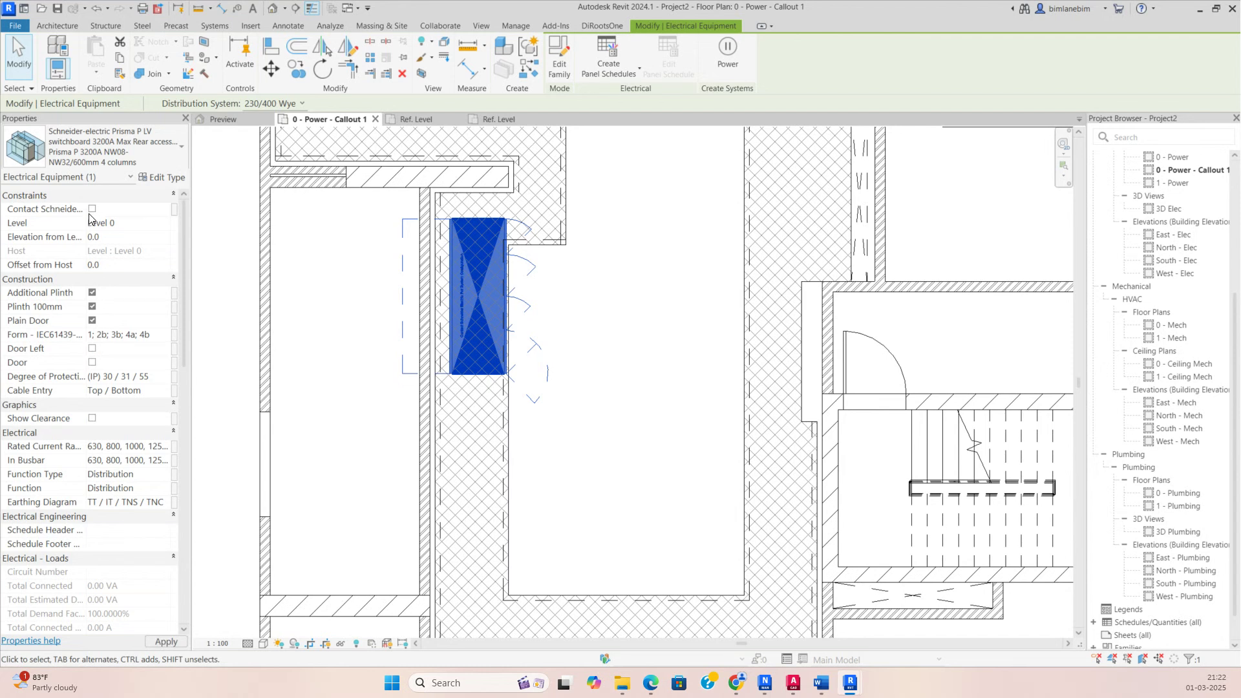
{"action": "left_click", "coordinate": [736, 431]}
{"action": "scroll", "coordinate": [506, 262], "scroll_direction": "up", "scroll_amount": 2}
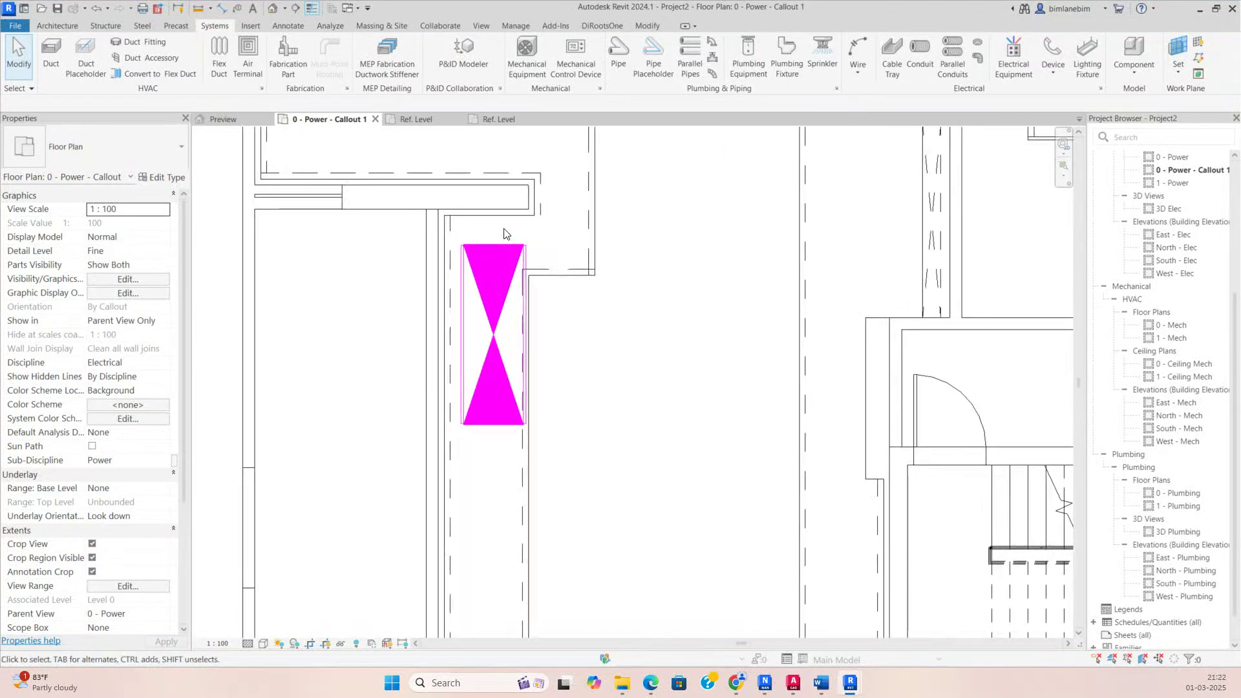
{"action": "left_click", "coordinate": [509, 266]}
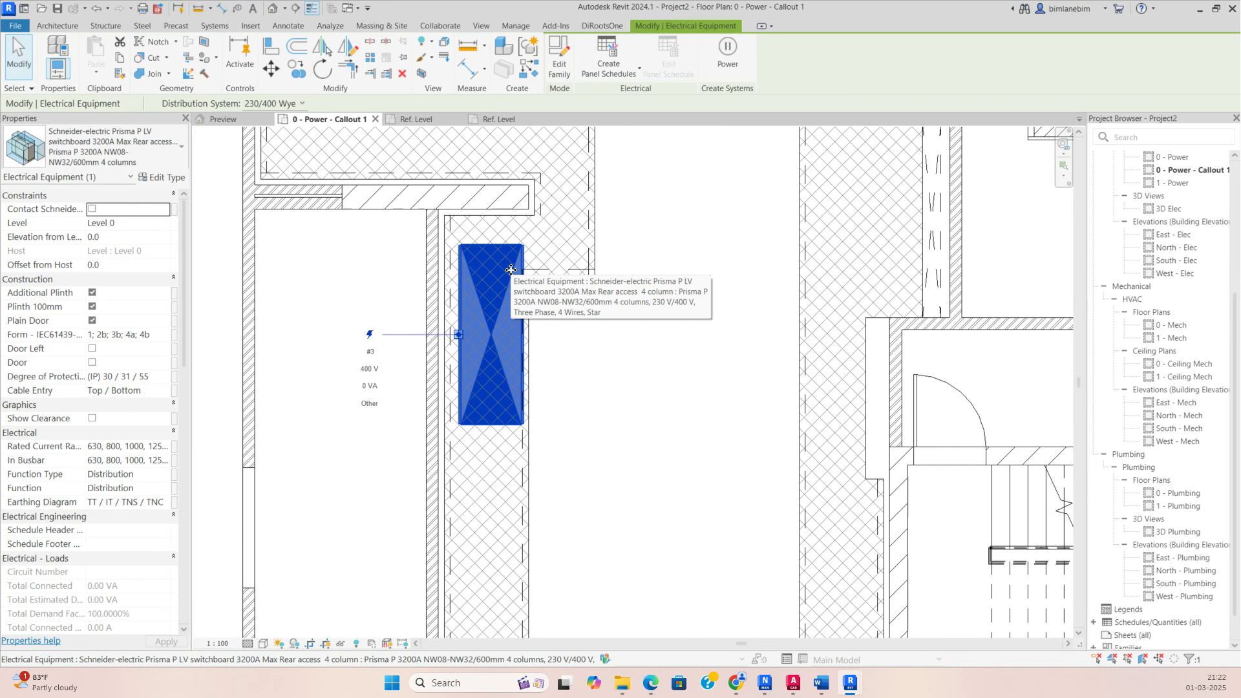
{"action": "key", "text": "Left"}
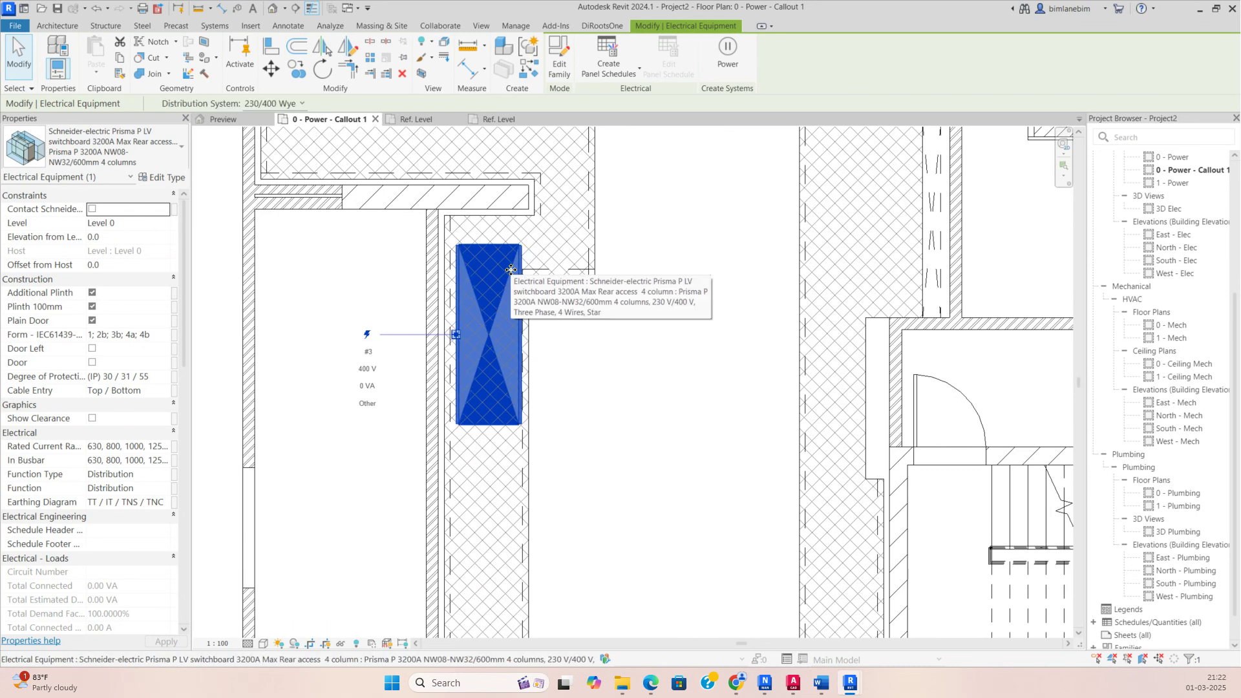
{"action": "key", "text": "Left"}
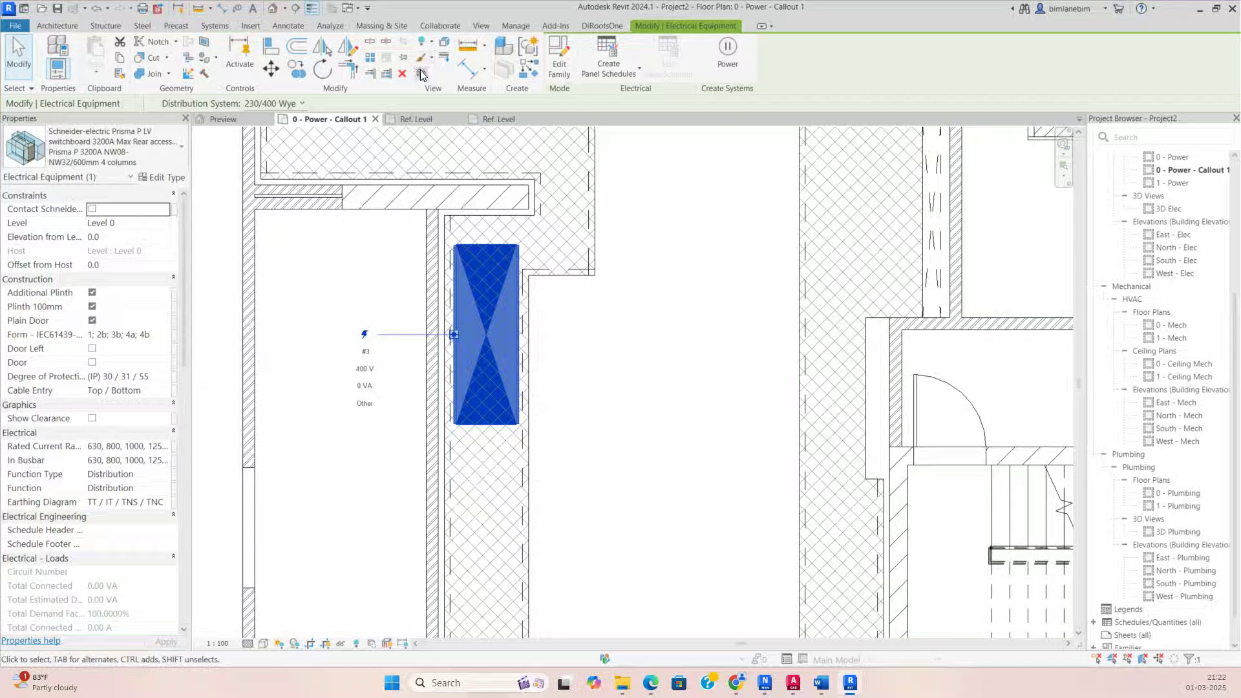
Step: View the switchboard from the Front and nudge it upward
{"action": "middle_click_drag", "start_coordinate": [793, 506], "coordinate": [665, 420], "text": "shift"}
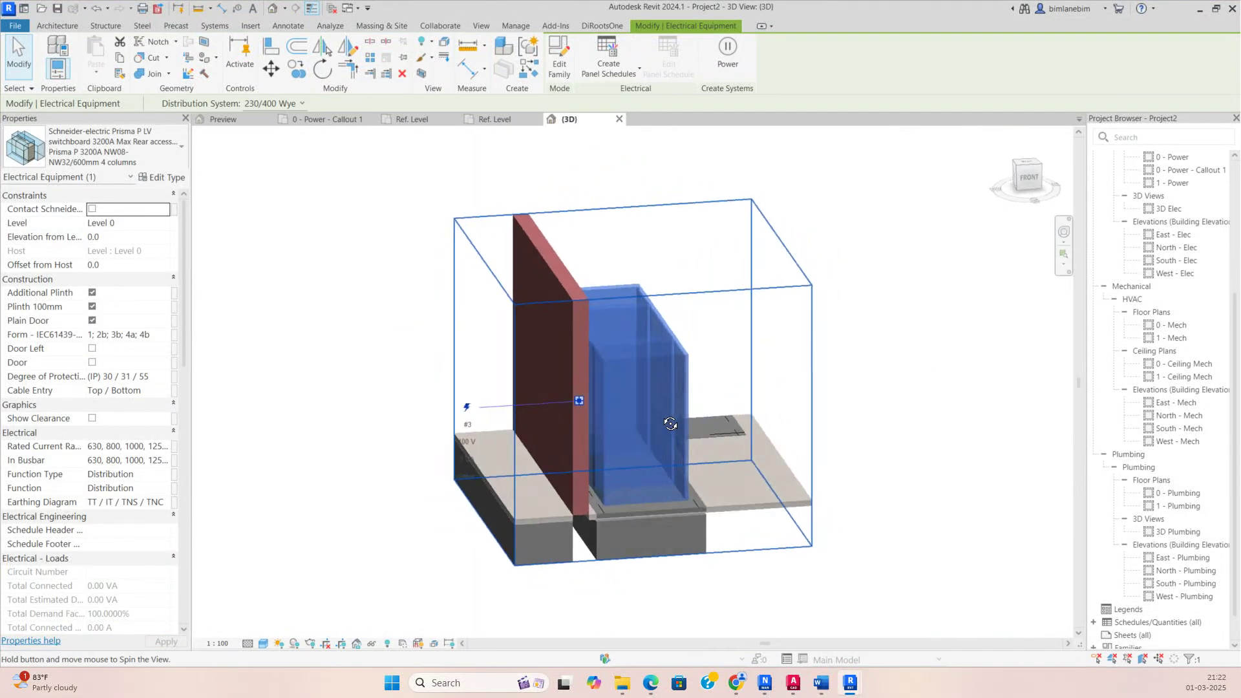
{"action": "left_click", "coordinate": [1029, 181]}
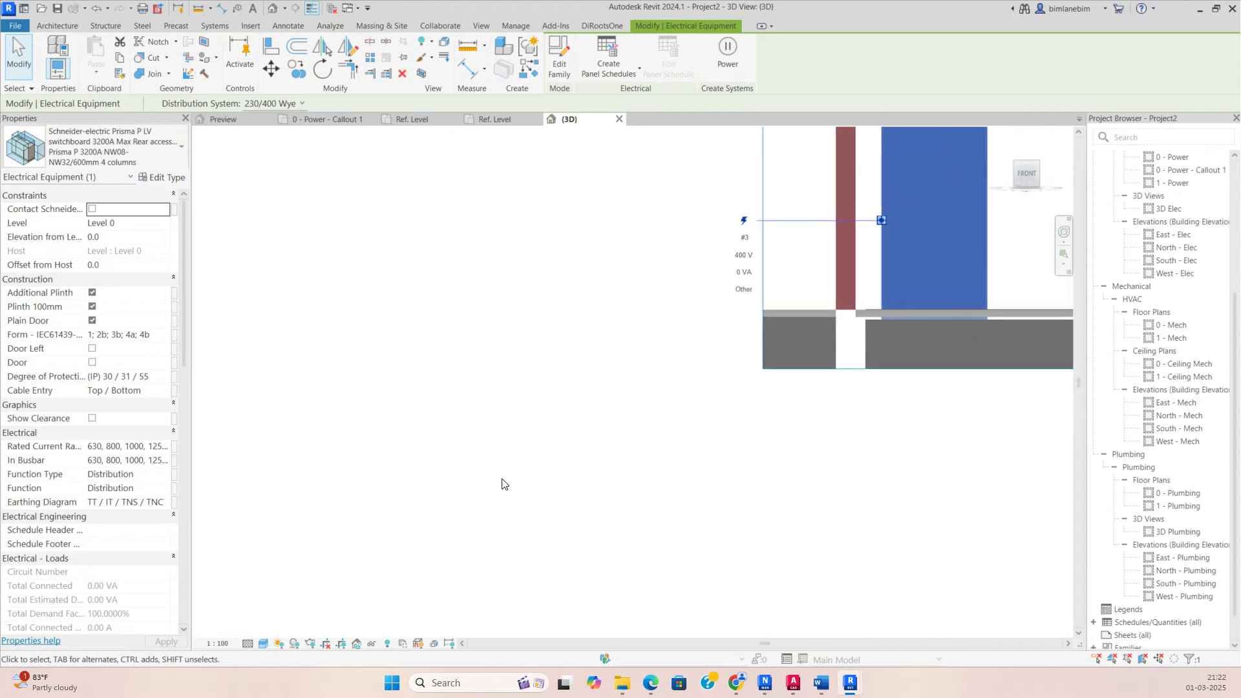
{"action": "key", "text": "Escape"}
{"action": "left_click", "coordinate": [668, 466]}
{"action": "scroll", "coordinate": [672, 527], "scroll_direction": "up", "scroll_amount": 4}
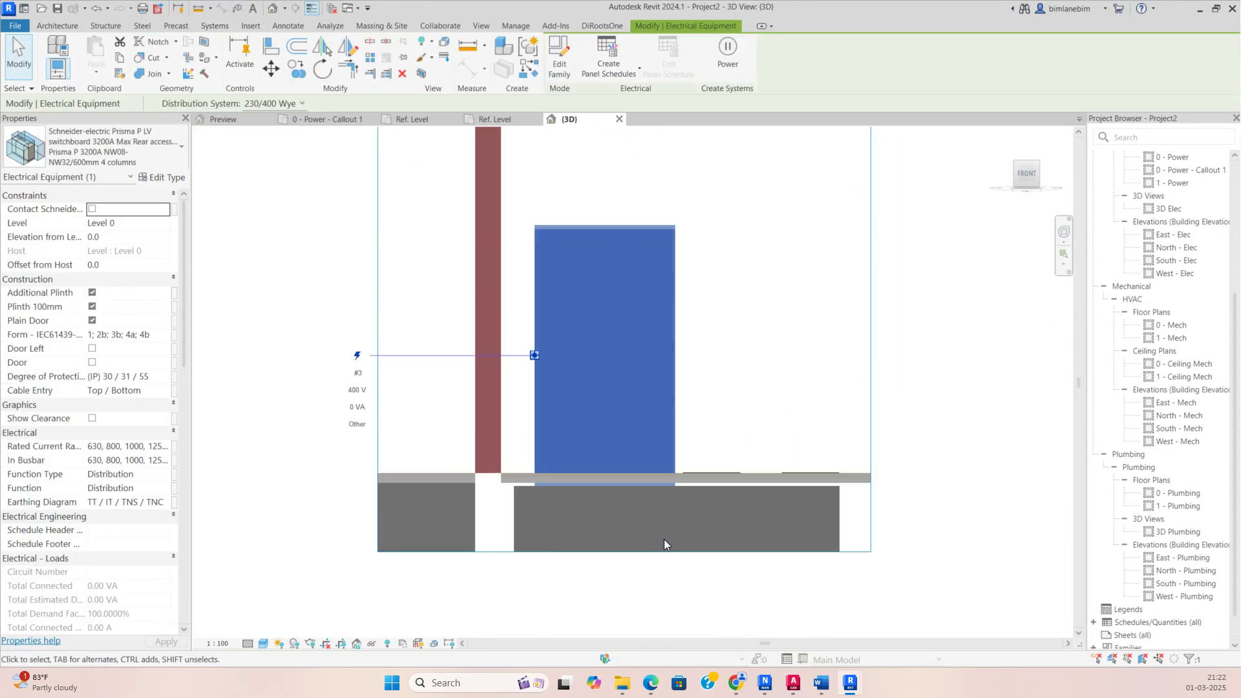
{"action": "scroll", "coordinate": [672, 530], "scroll_direction": "down", "scroll_amount": 2}
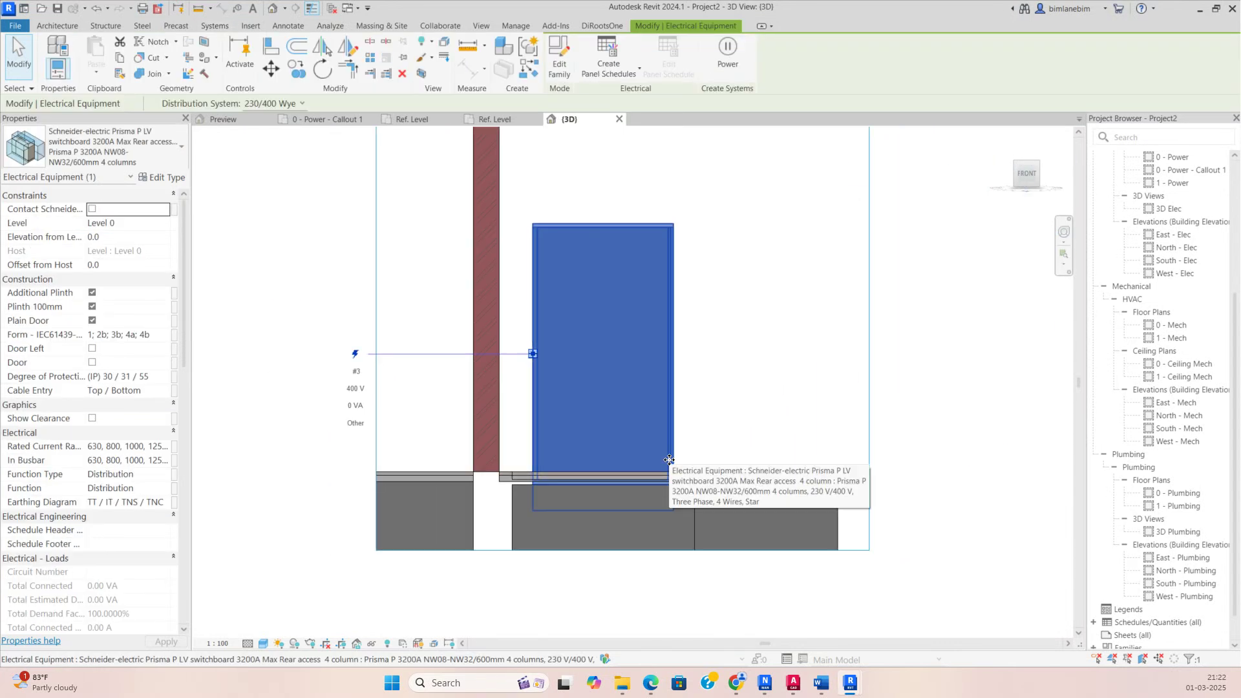
{"action": "key", "text": "Up"}
{"action": "key", "text": "Up"}
{"action": "key", "text": "Up"}
{"action": "key", "text": "Up"}
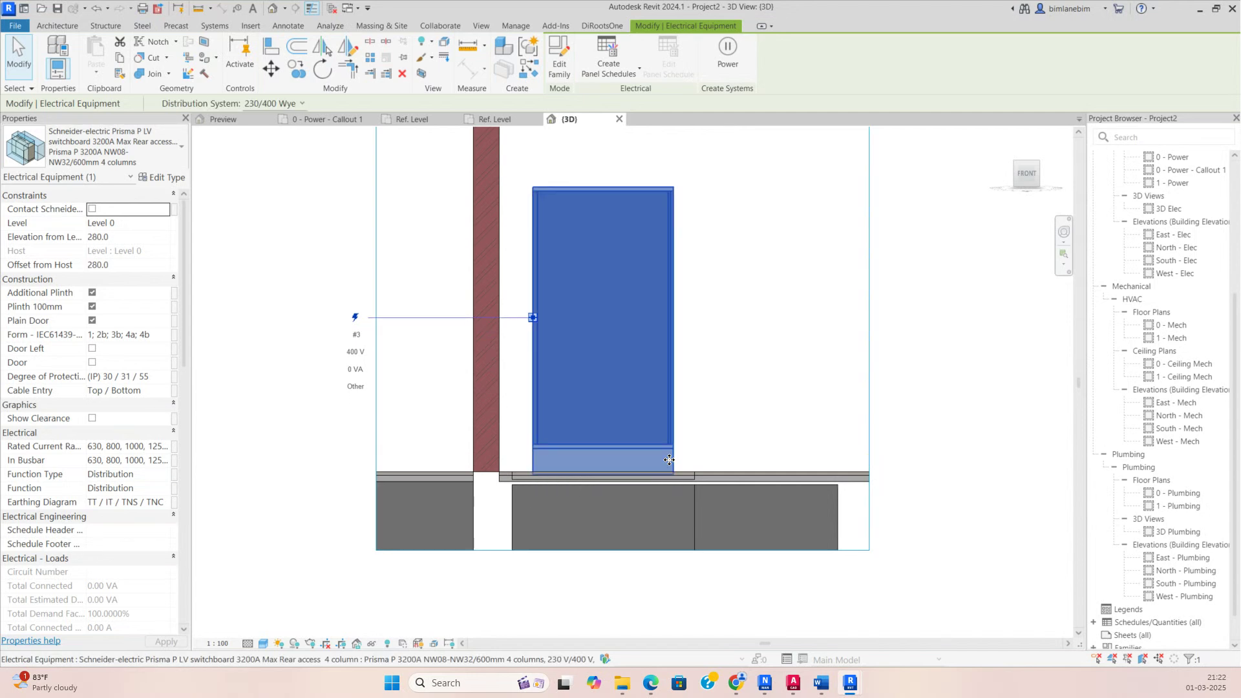
{"action": "key", "text": "Escape"}
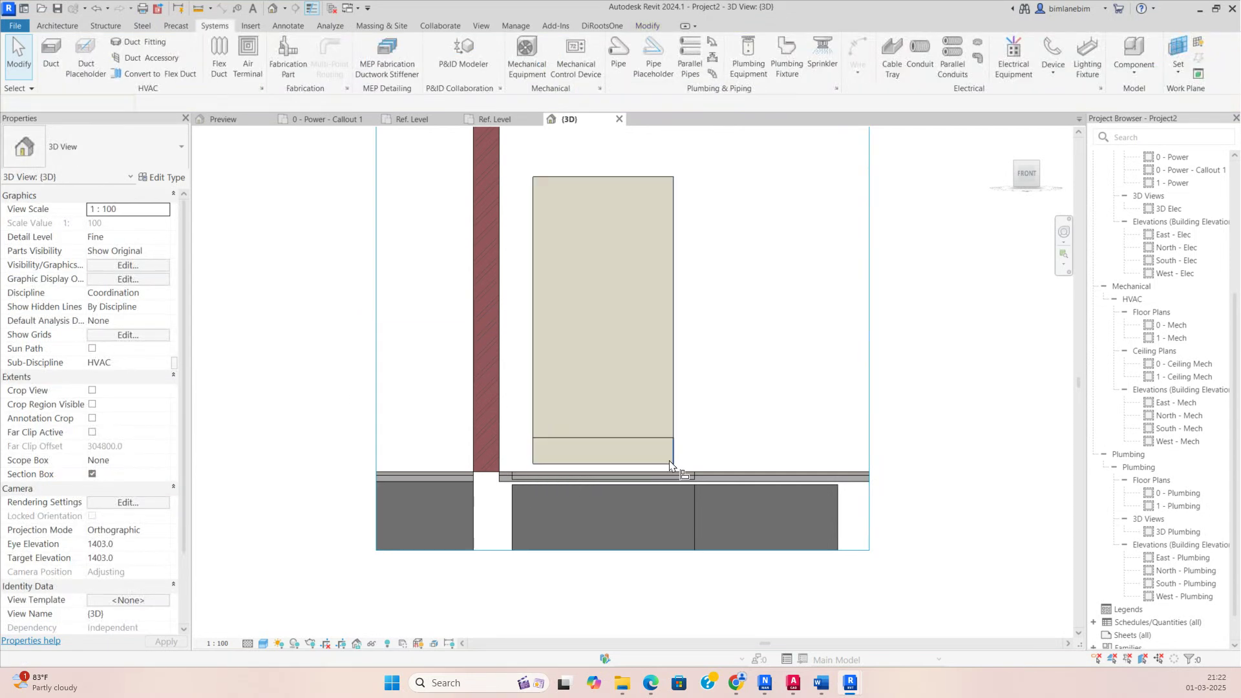
Step: Align (AL) the switchboard onto the slab at 301.0 offset
{"action": "key", "text": "a"}
{"action": "key", "text": "l"}
{"action": "scroll", "coordinate": [669, 468], "scroll_direction": "up", "scroll_amount": 1}
{"action": "scroll", "coordinate": [669, 470], "scroll_direction": "up", "scroll_amount": 2}
{"action": "left_click", "coordinate": [669, 466]}
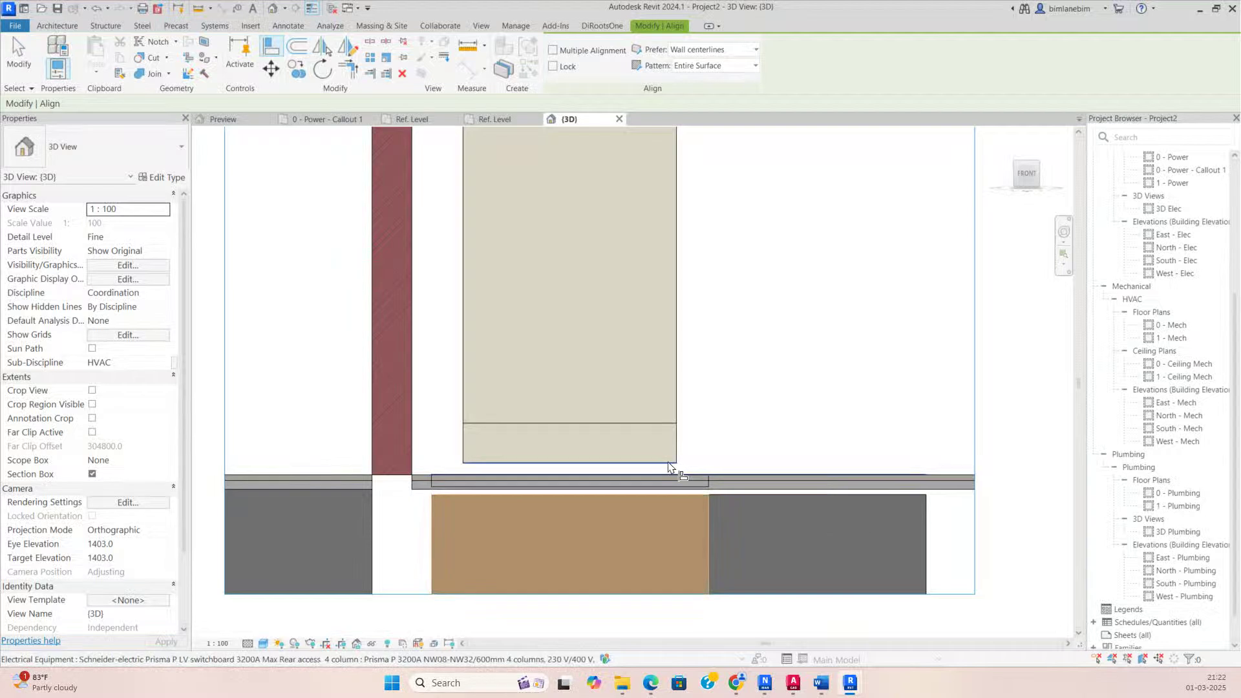
{"action": "scroll", "coordinate": [669, 466], "scroll_direction": "down", "scroll_amount": 4}
{"action": "middle_click_drag", "start_coordinate": [789, 405], "coordinate": [775, 352], "text": "shift"}
{"action": "key", "text": "Escape"}
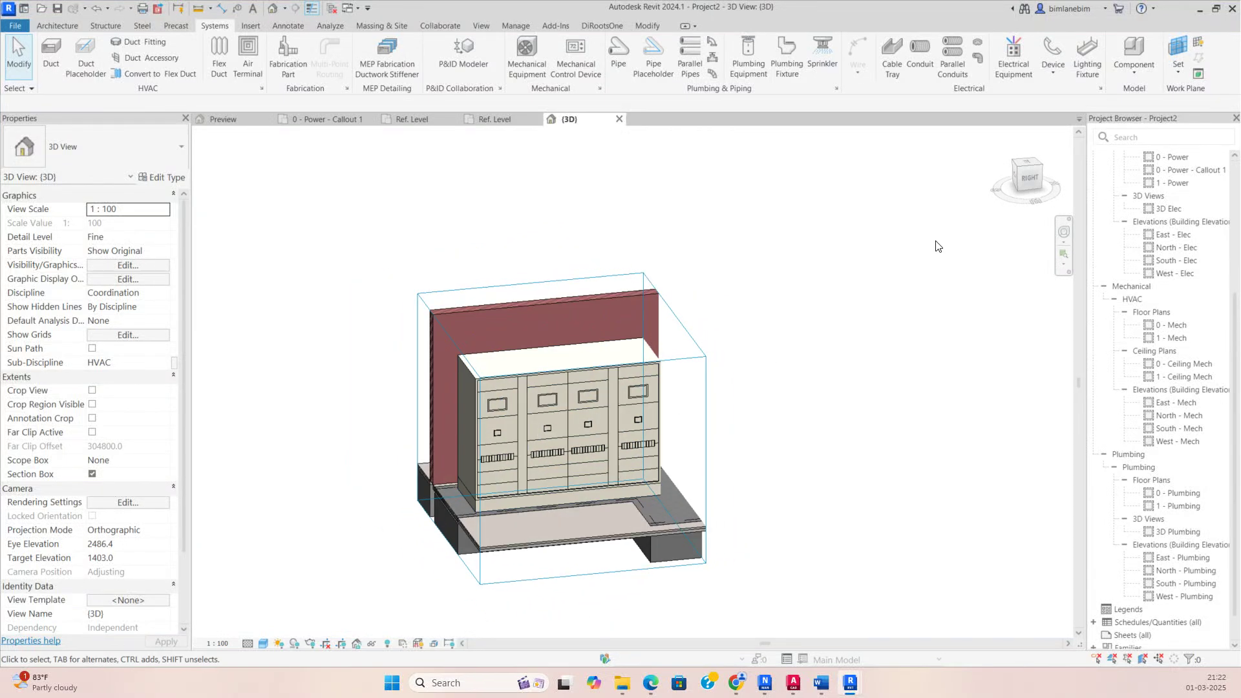
Step: From the Right view, widen the section box to the right
{"action": "left_click", "coordinate": [1034, 178]}
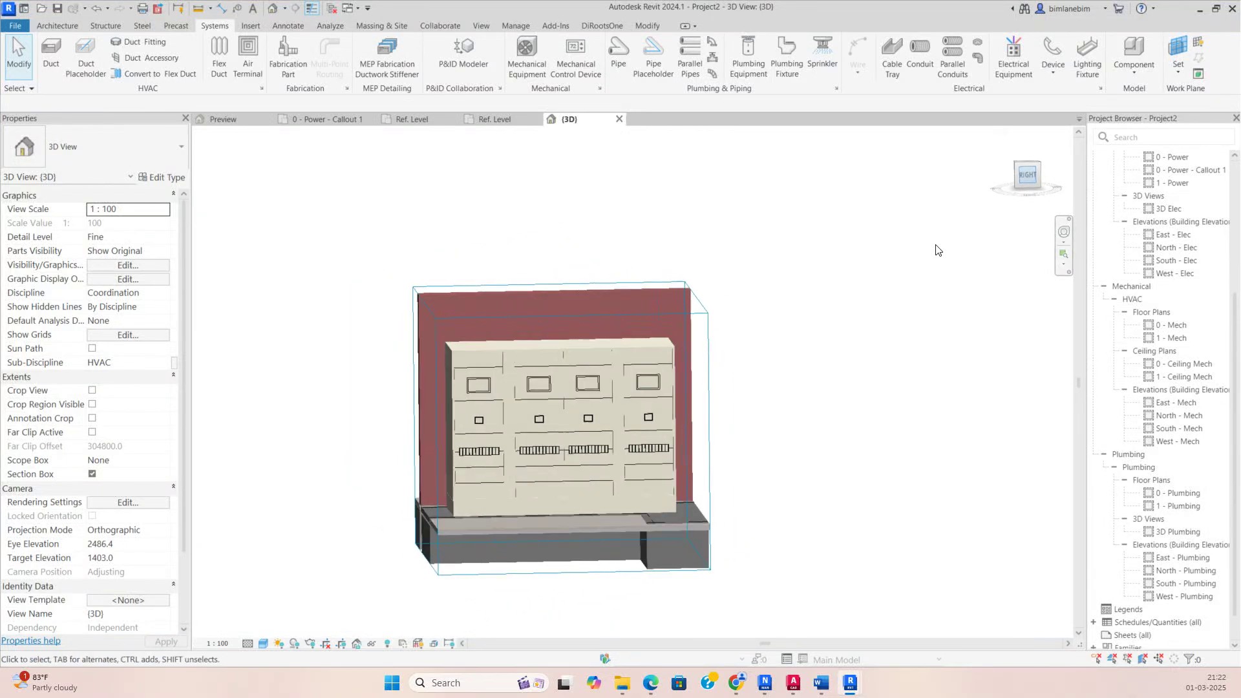
{"action": "left_click", "coordinate": [750, 411]}
{"action": "left_click_drag", "start_coordinate": [744, 383], "coordinate": [948, 383]}
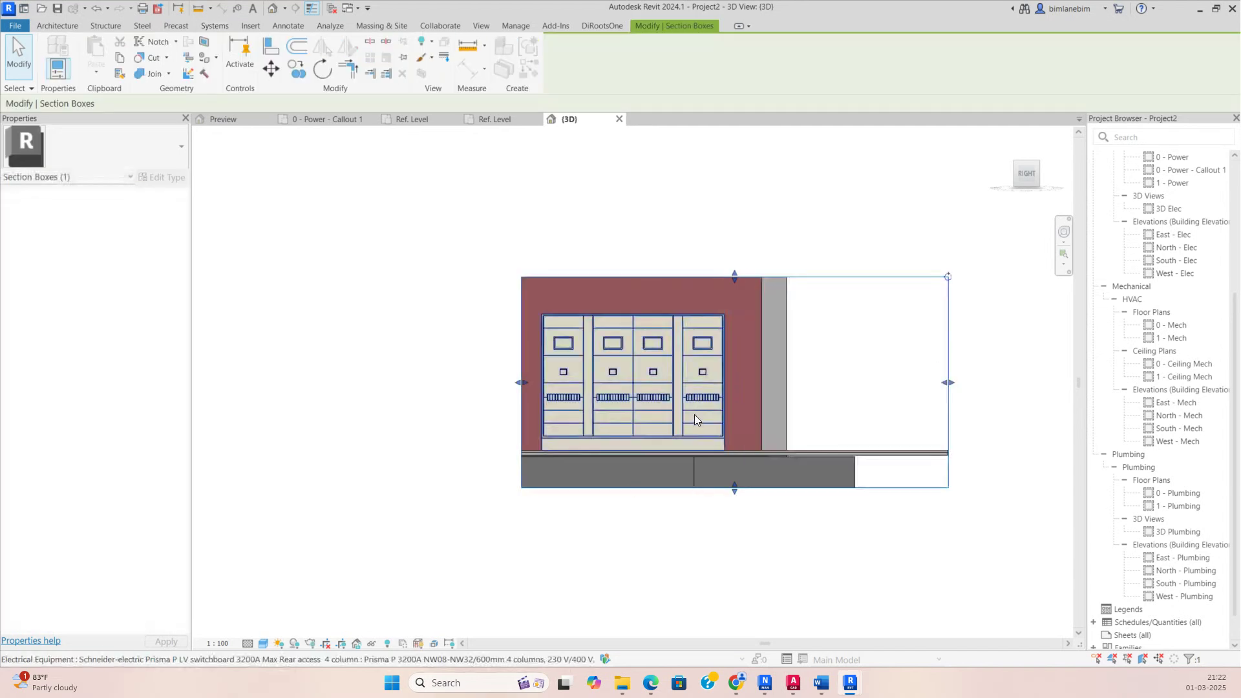
Step: Nudge the switchboard two steps left against the wall
{"action": "left_click", "coordinate": [708, 416]}
{"action": "key", "text": "Left"}
{"action": "key", "text": "Left"}
{"action": "key", "text": "Left"}
{"action": "key", "text": "Left"}
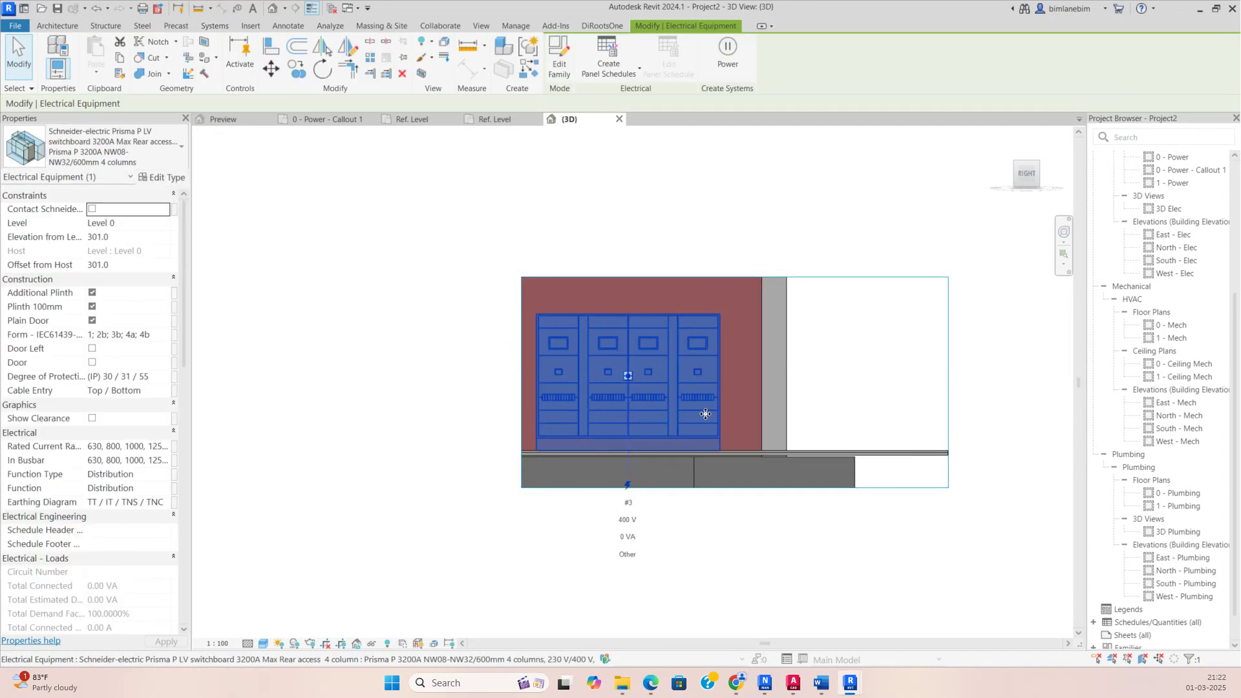
{"action": "key", "text": "Left"}
{"action": "key", "text": "Left"}
{"action": "key", "text": "Left"}
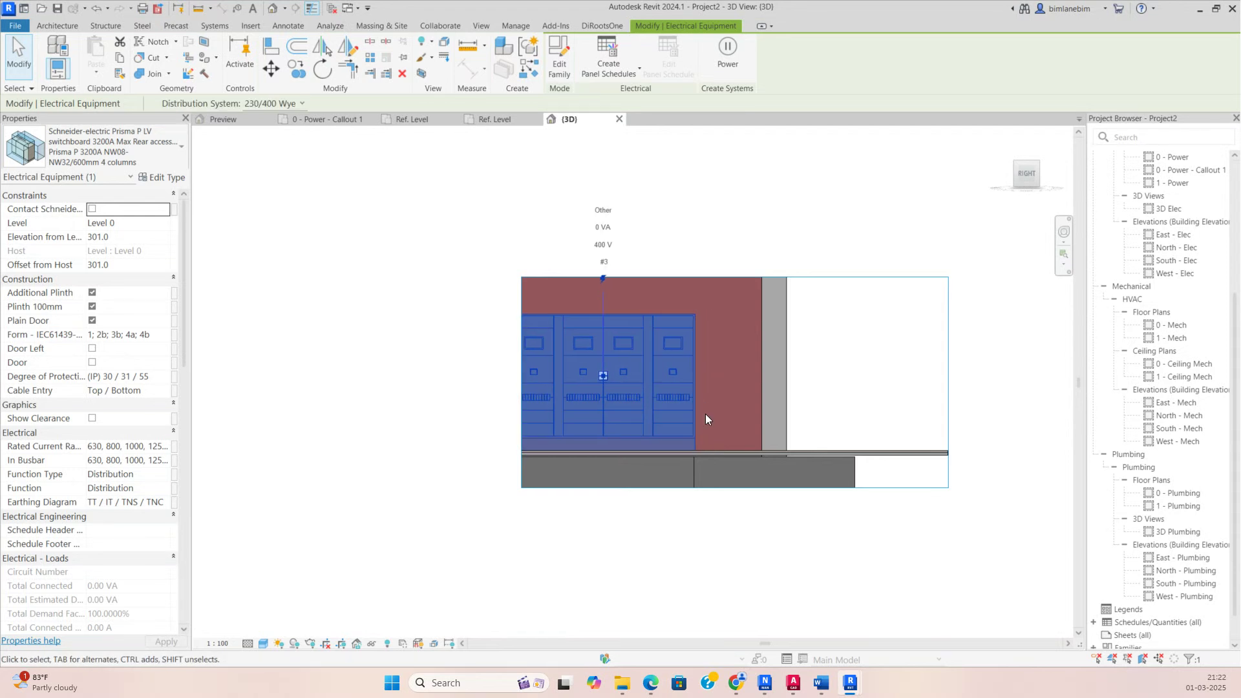
{"action": "middle_click_drag", "start_coordinate": [704, 414], "coordinate": [840, 563], "text": "shift"}
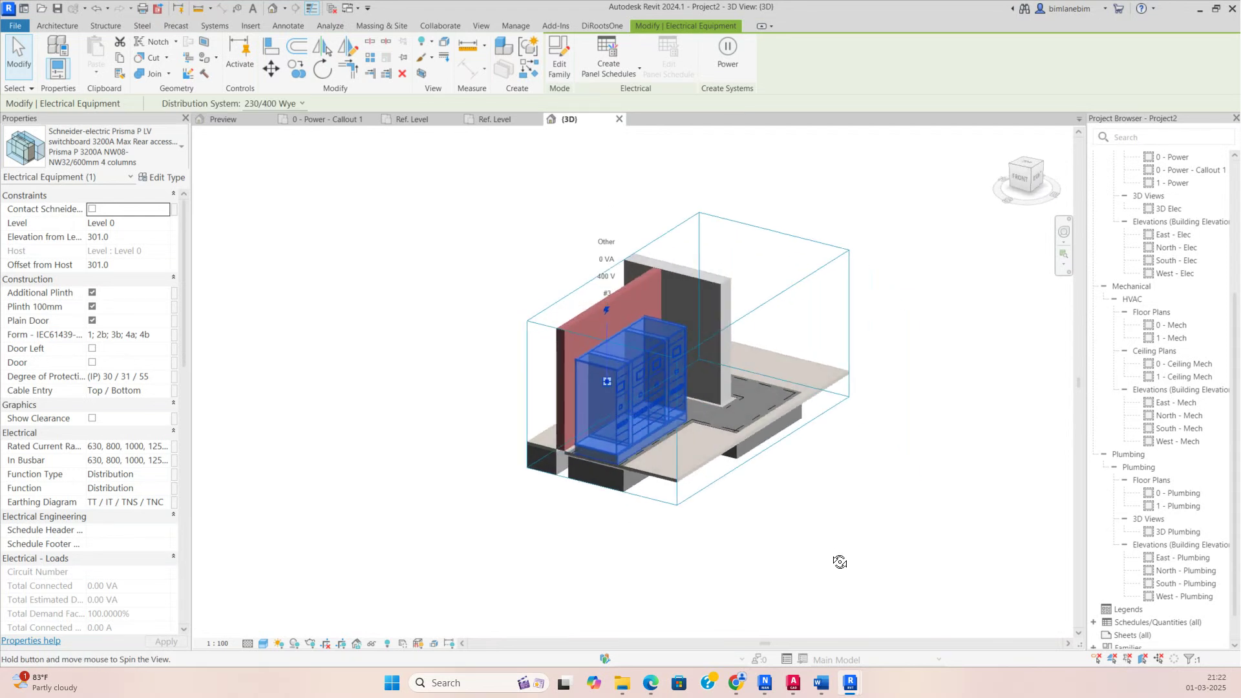
{"action": "key", "text": "Escape"}
Step: Stretch the section box outward to take in the neighbouring room
{"action": "left_click", "coordinate": [715, 492]}
{"action": "left_click_drag", "start_coordinate": [602, 413], "coordinate": [418, 547]}
{"action": "left_click_drag", "start_coordinate": [647, 455], "coordinate": [893, 549]}
{"action": "middle_click_drag", "start_coordinate": [614, 462], "coordinate": [663, 604], "text": "shift"}
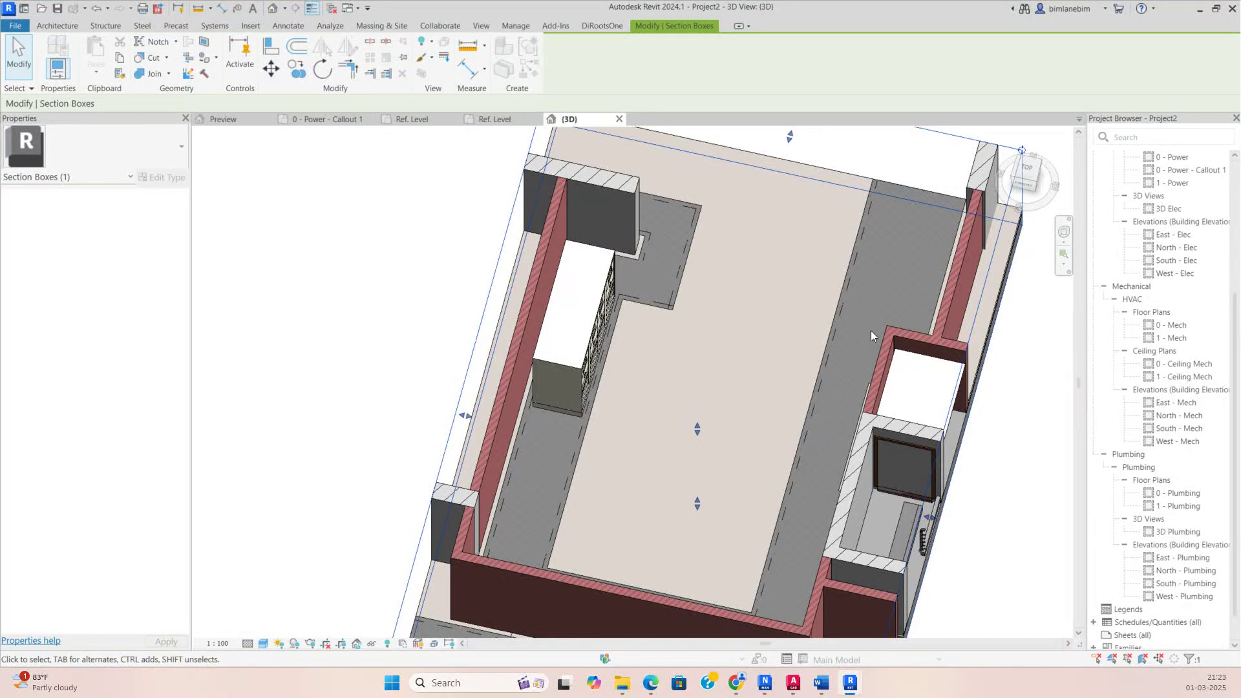
Step: From the Top view, copy the switchboard directly below the original
{"action": "left_click", "coordinate": [1025, 172]}
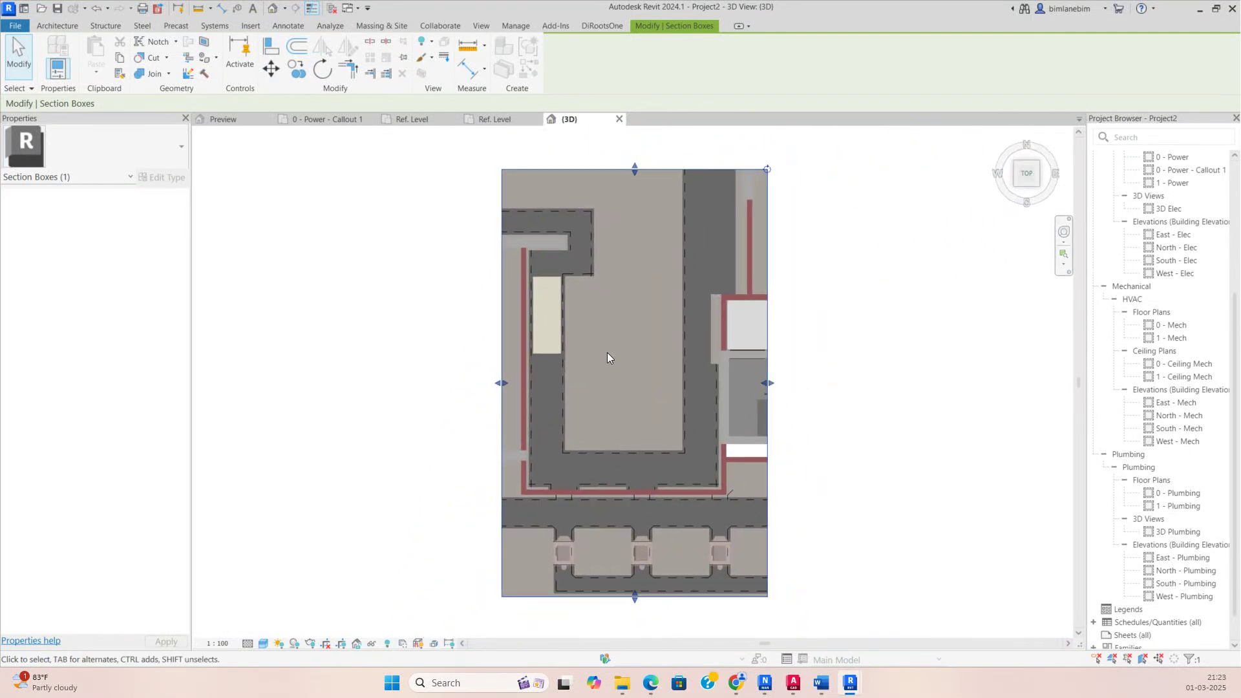
{"action": "left_click", "coordinate": [556, 349]}
{"action": "scroll", "coordinate": [557, 307], "scroll_direction": "up", "scroll_amount": 2}
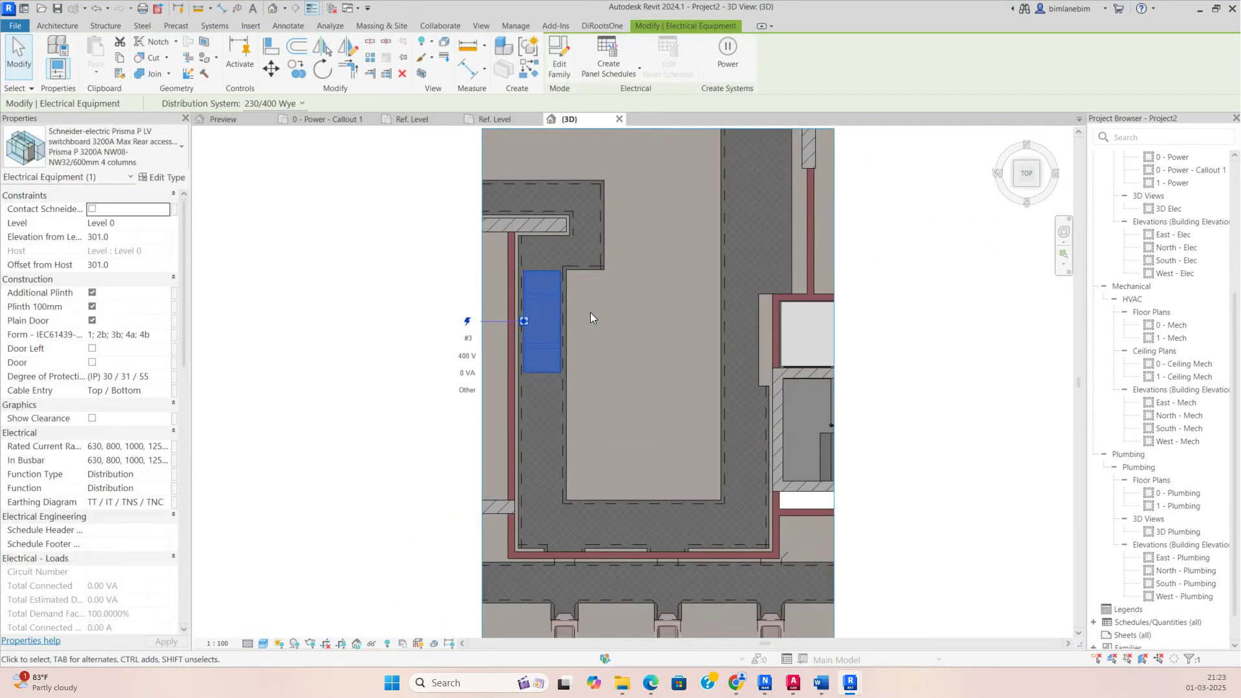
{"action": "left_click", "coordinate": [295, 72]}
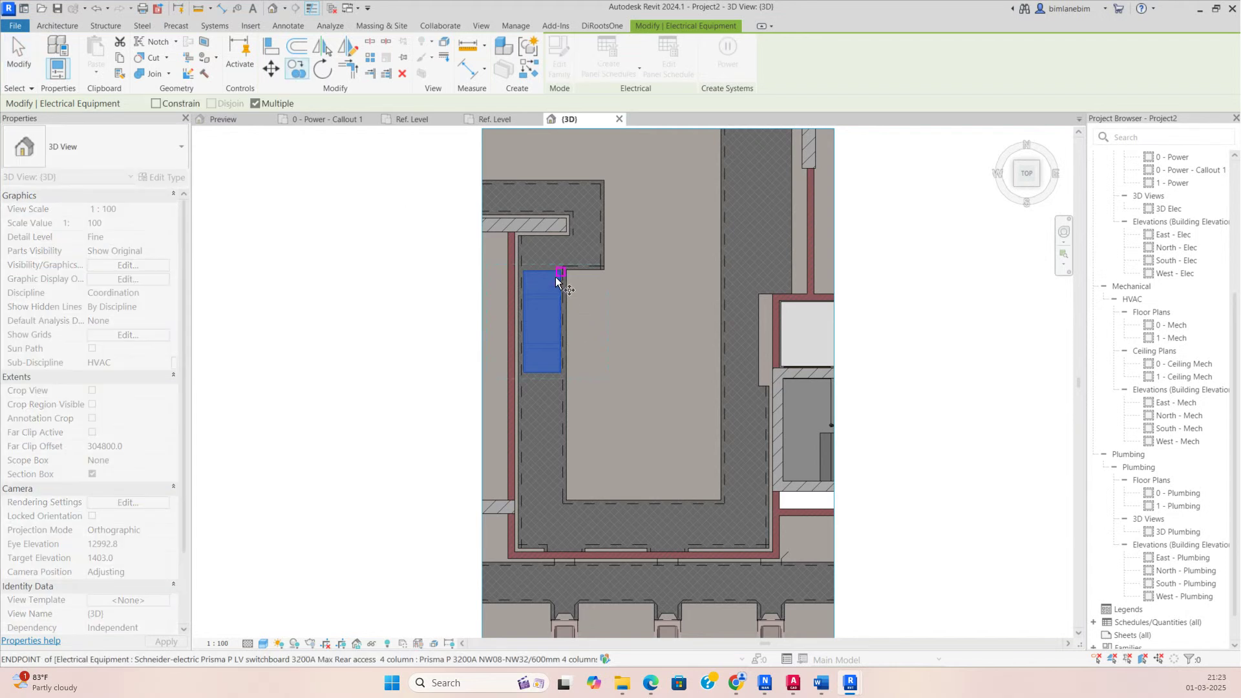
{"action": "left_click", "coordinate": [562, 364]}
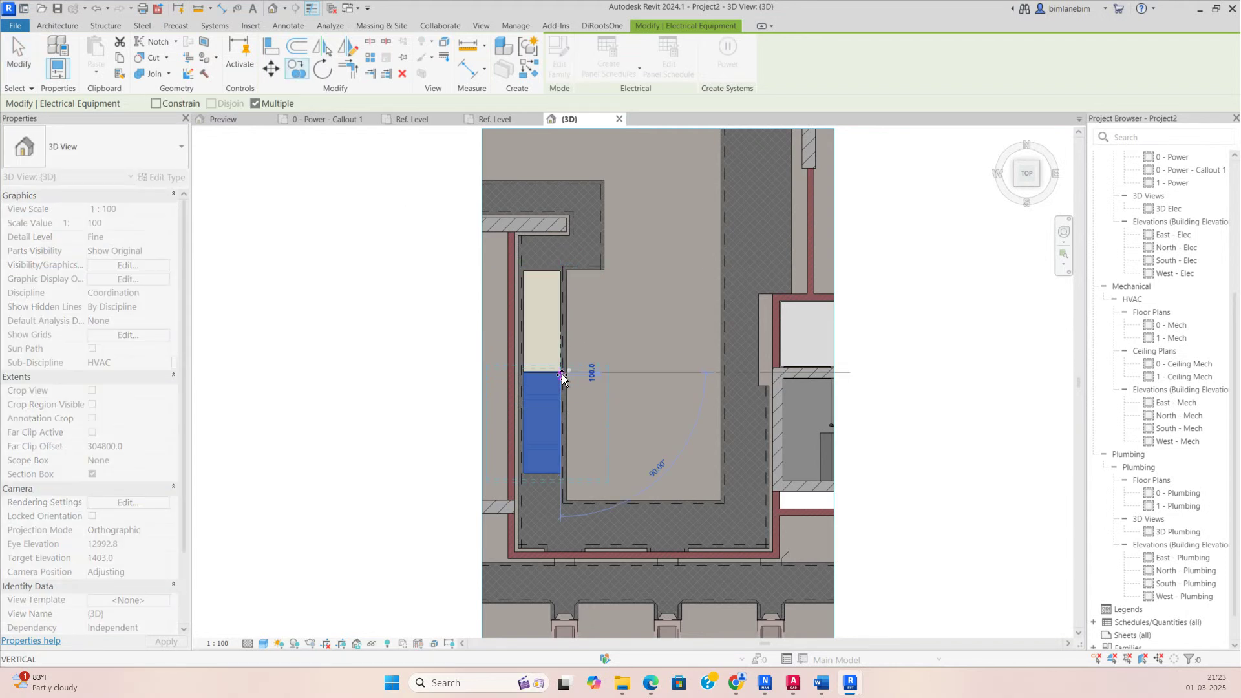
{"action": "scroll", "coordinate": [561, 381], "scroll_direction": "up", "scroll_amount": 2}
{"action": "key", "text": "Escape"}
Step: Move the copied switchboard 100 further down the wall
{"action": "left_click", "coordinate": [560, 383]}
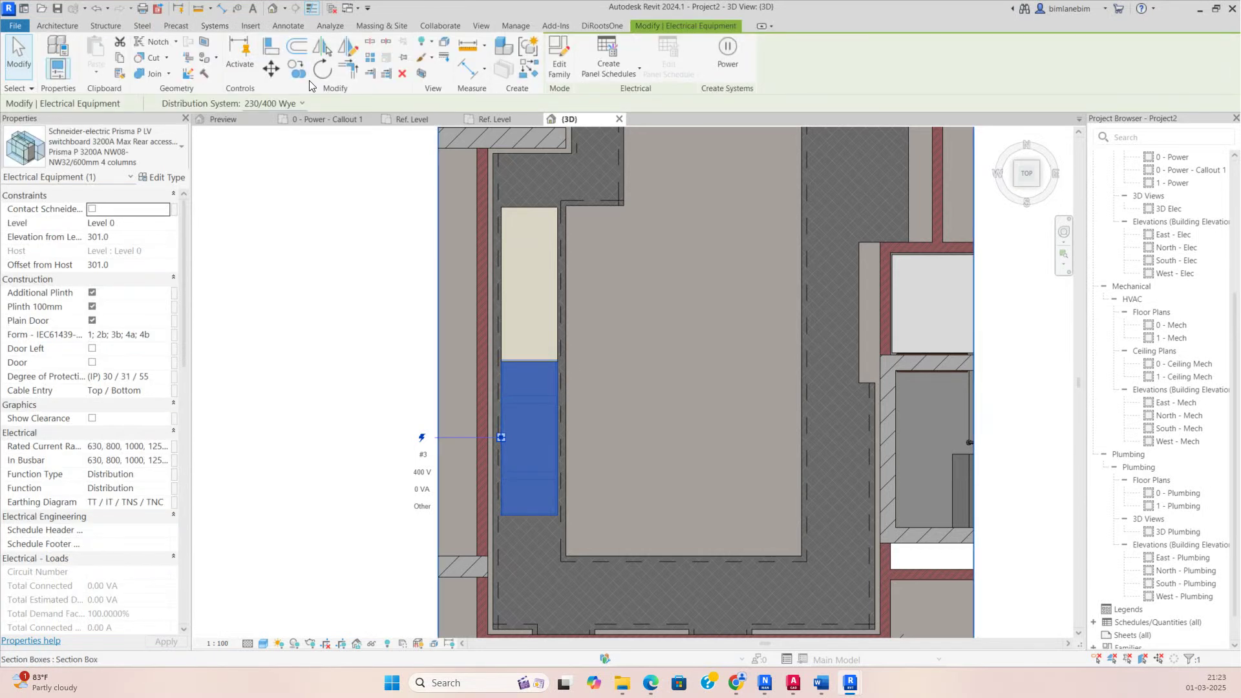
{"action": "left_click", "coordinate": [272, 68]}
{"action": "left_click", "coordinate": [559, 362]}
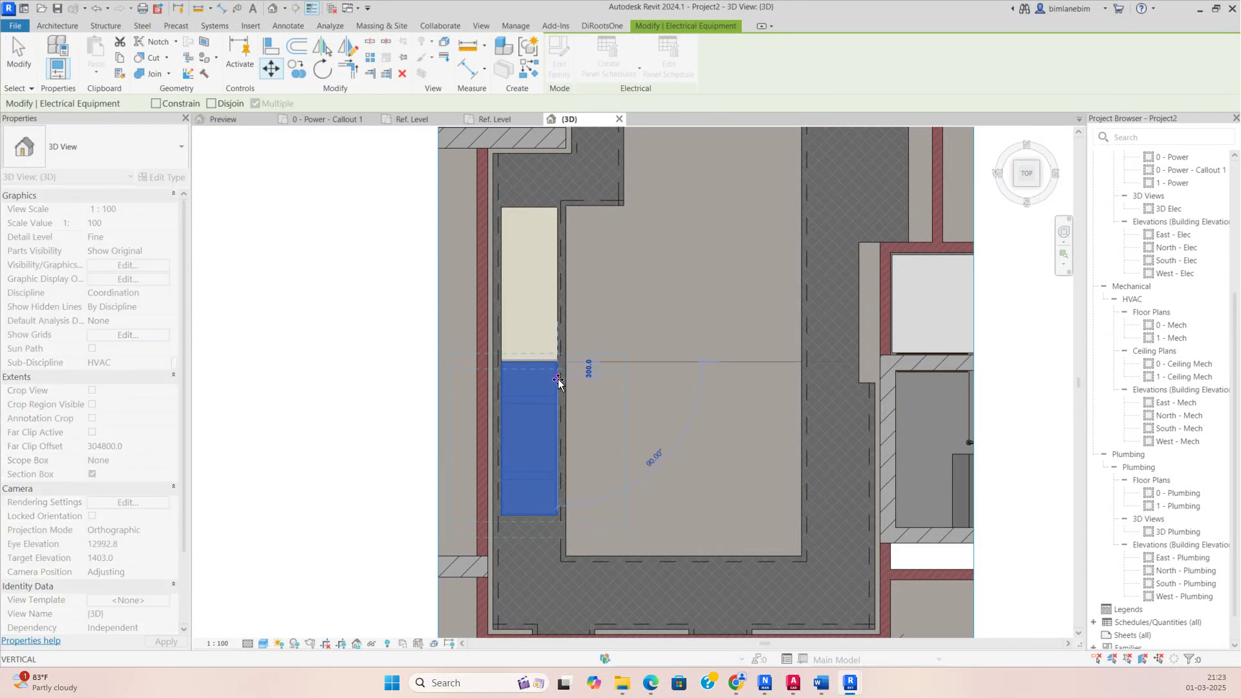
{"action": "type", "text": "100"}
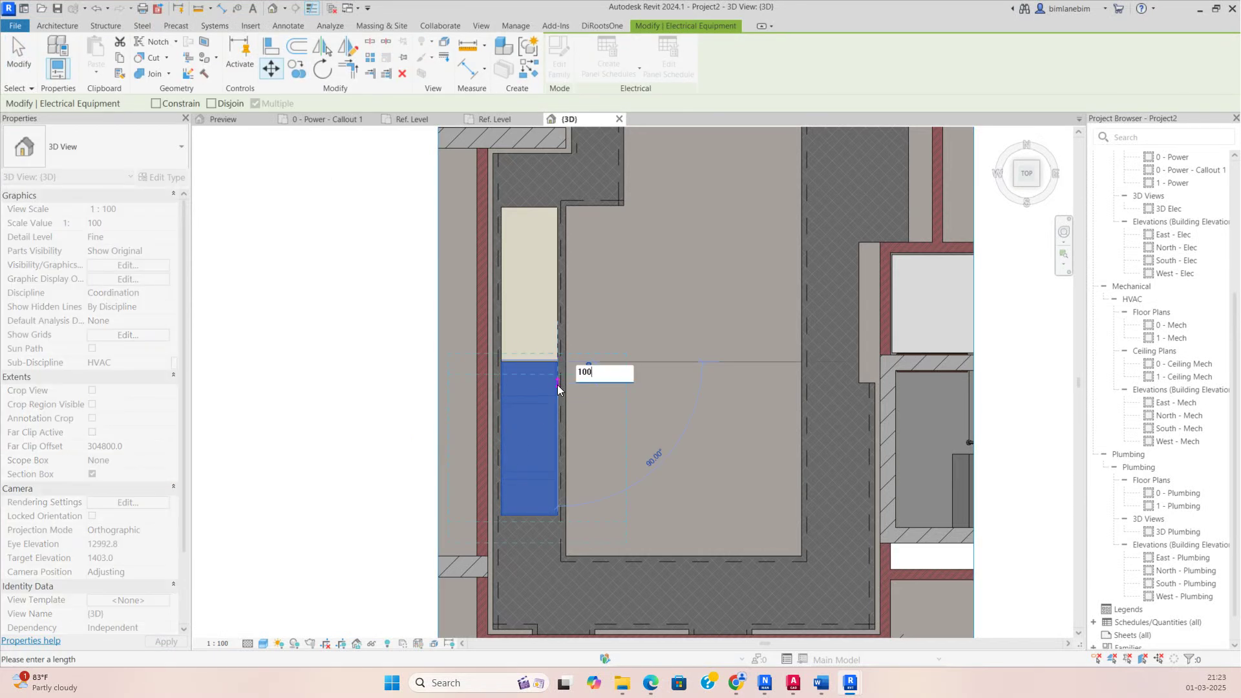
{"action": "key", "text": "Return"}
{"action": "key", "text": "Escape"}
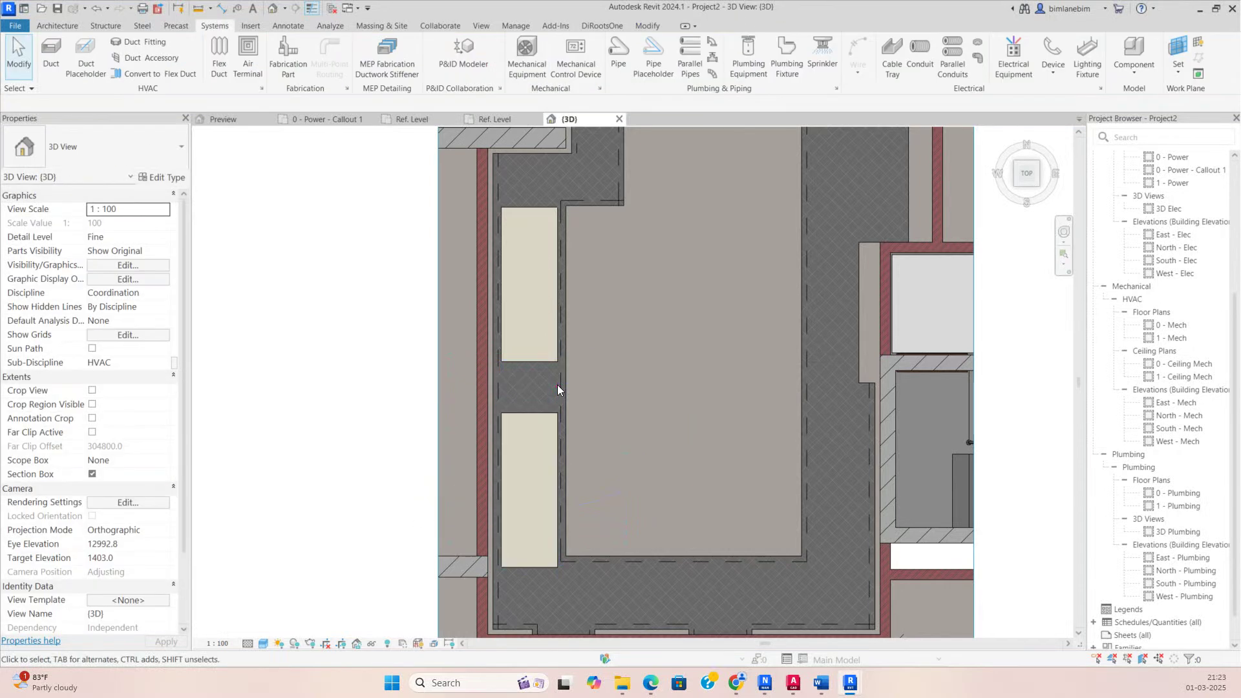
Step: Copy both switchboards across to the opposite wall
{"action": "scroll", "coordinate": [557, 385], "scroll_direction": "down", "scroll_amount": 1}
{"action": "middle_click_drag", "start_coordinate": [623, 391], "coordinate": [565, 417]}
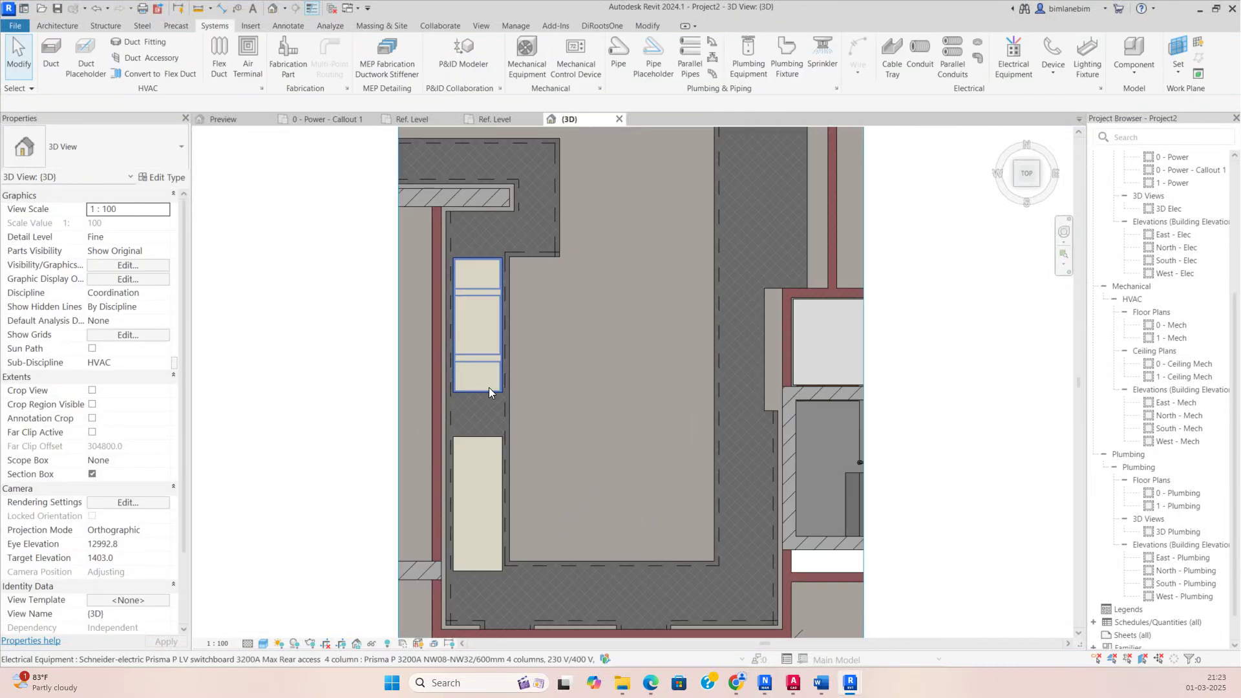
{"action": "left_click", "coordinate": [489, 387]}
{"action": "left_click", "coordinate": [478, 456], "text": "ctrl"}
{"action": "key", "text": "c"}
{"action": "key", "text": "o"}
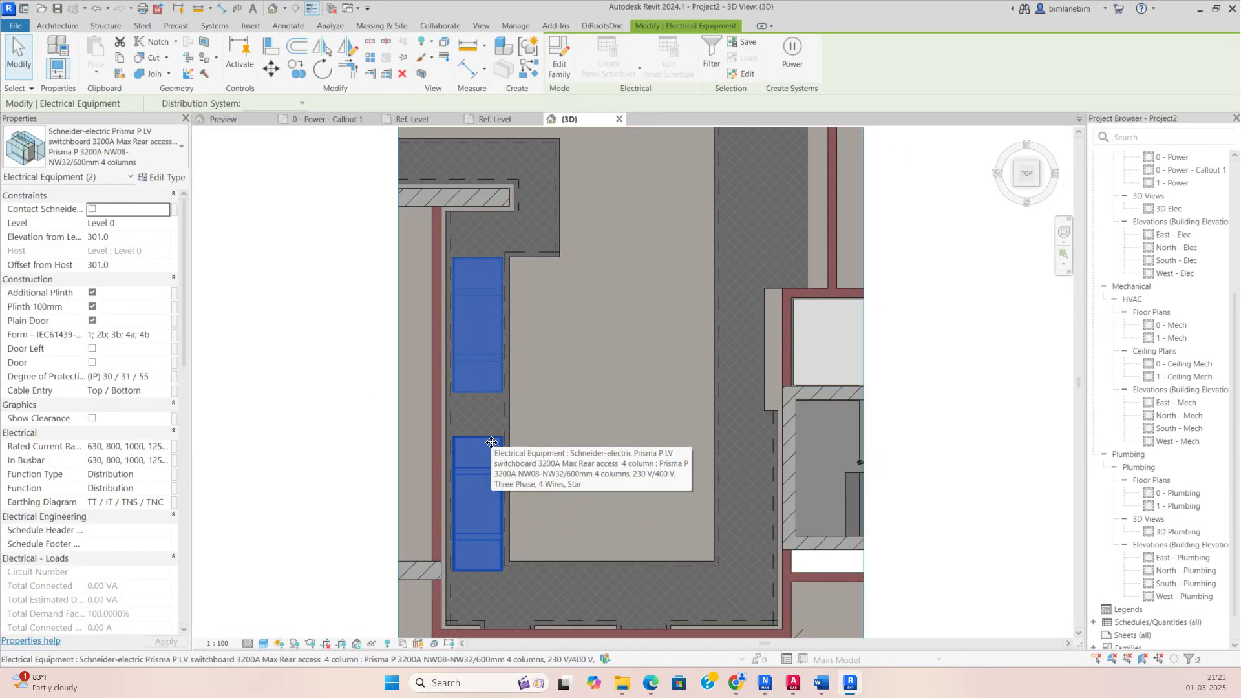
{"action": "left_click", "coordinate": [455, 397]}
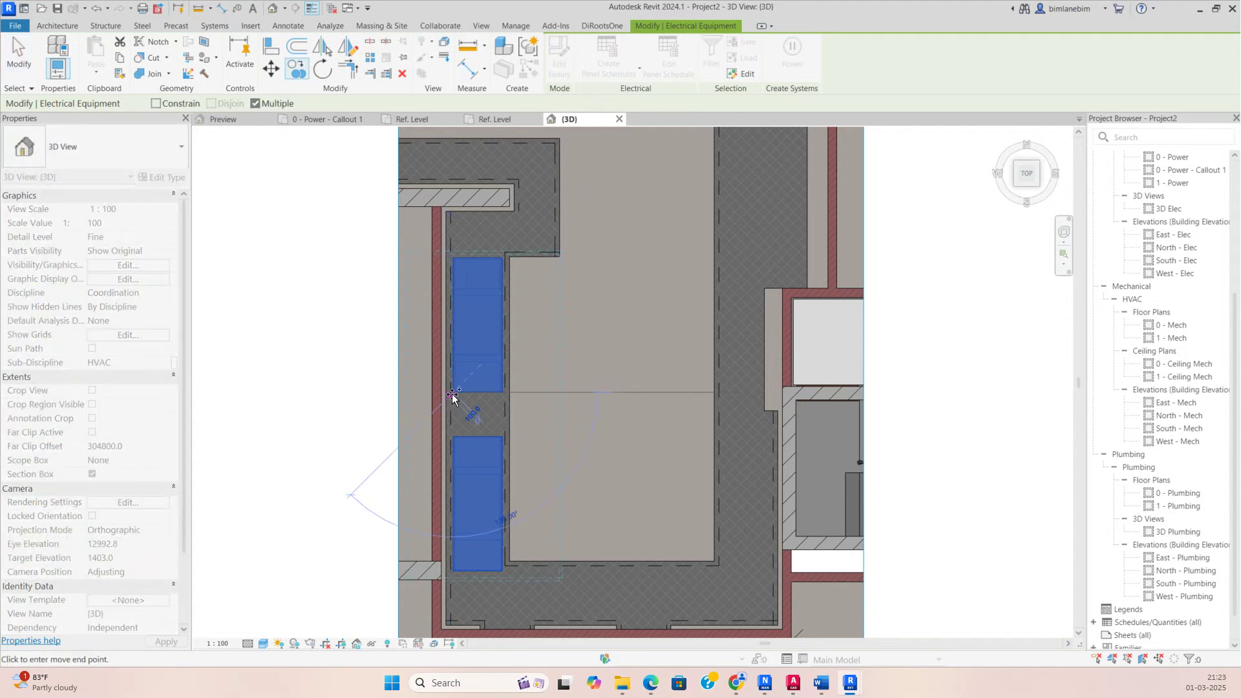
{"action": "left_click", "coordinate": [724, 382]}
{"action": "key", "text": "Escape"}
{"action": "key", "text": "Escape"}
Step: Stretch the section box upward to reveal more of the plan
{"action": "scroll", "coordinate": [697, 420], "scroll_direction": "down", "scroll_amount": 3}
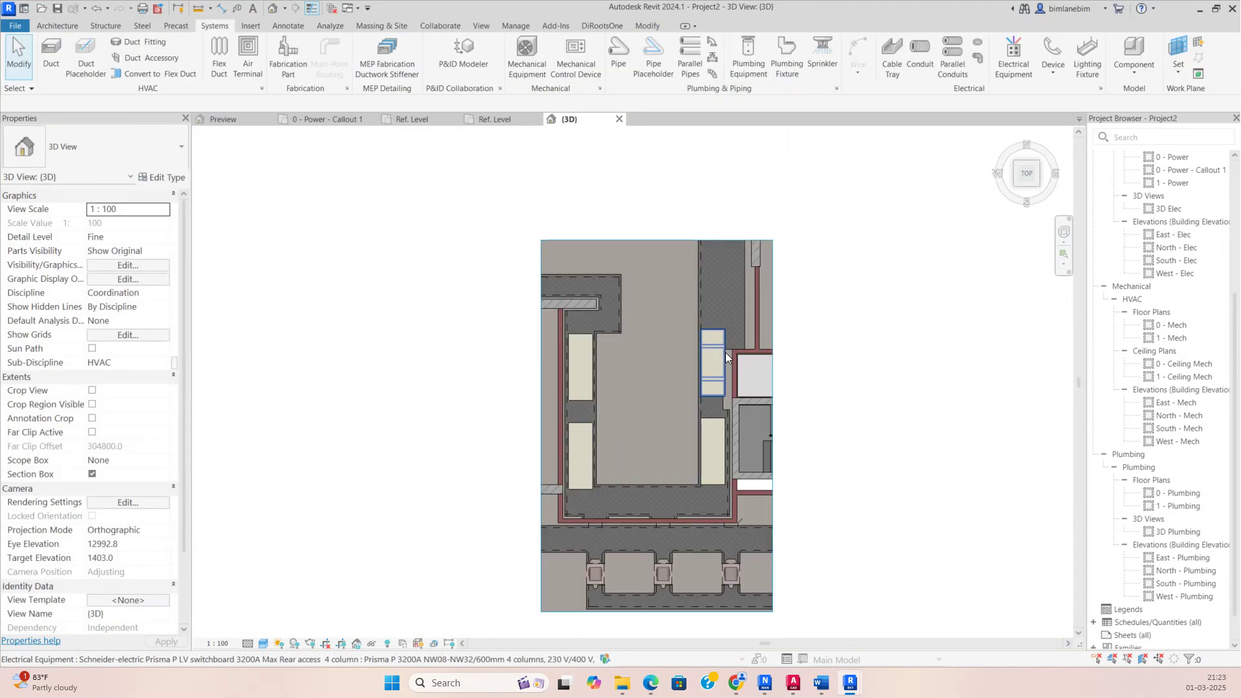
{"action": "middle_click_drag", "start_coordinate": [723, 350], "coordinate": [653, 506]}
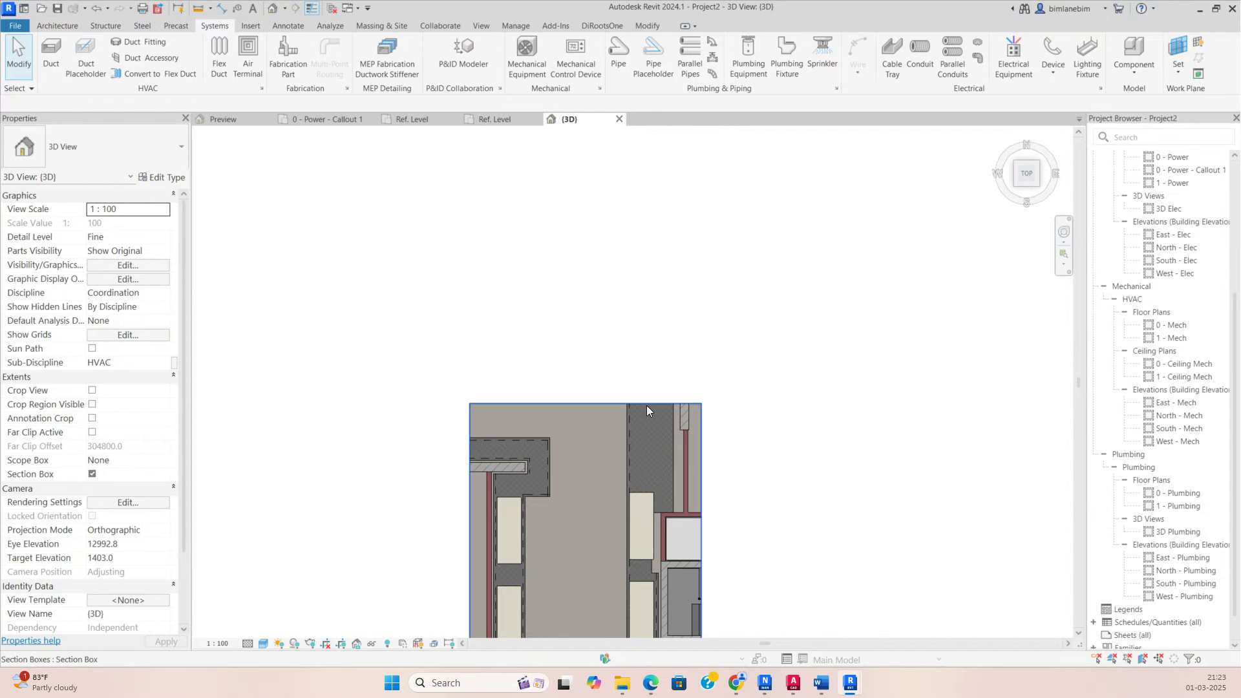
{"action": "left_click", "coordinate": [646, 404]}
{"action": "left_click_drag", "start_coordinate": [587, 405], "coordinate": [586, 194]}
{"action": "middle_click_drag", "start_coordinate": [651, 452], "coordinate": [636, 252]}
{"action": "key", "text": "Escape"}
Step: Copy the upper-right switchboard further up that wall and check it in 3D
{"action": "left_click", "coordinate": [636, 305]}
{"action": "key", "text": "c"}
{"action": "key", "text": "o"}
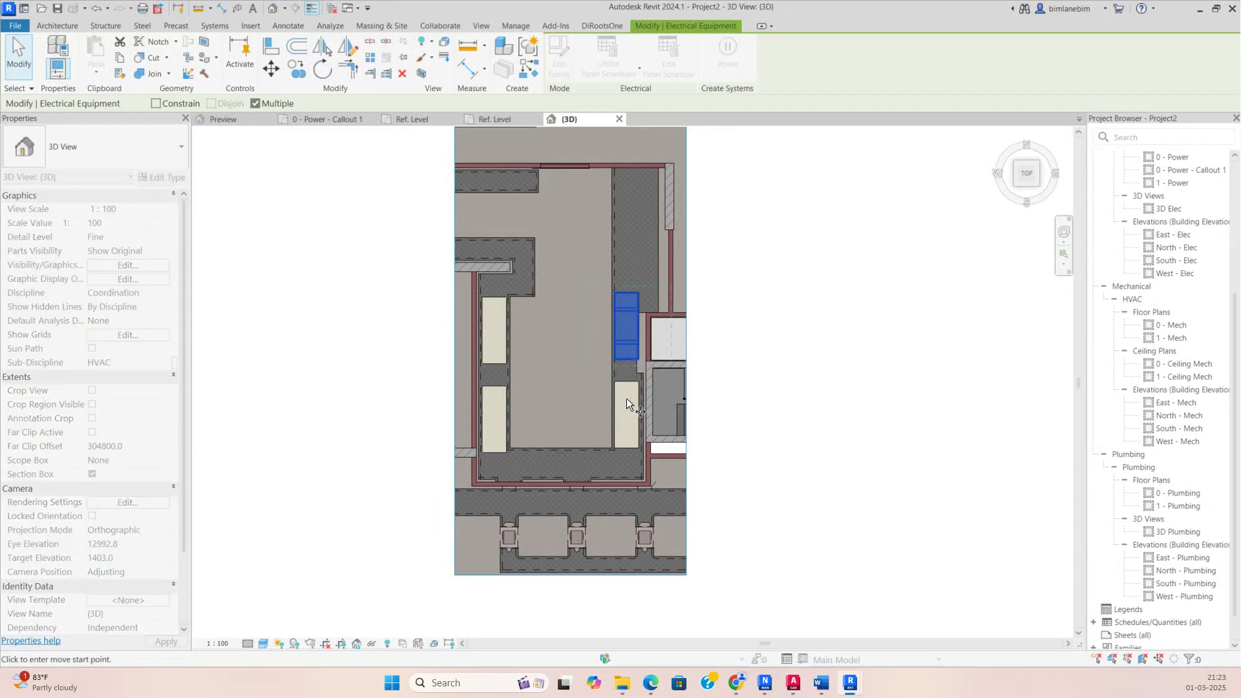
{"action": "left_click", "coordinate": [641, 381]}
{"action": "left_click", "coordinate": [639, 293]}
{"action": "key", "text": "Escape"}
{"action": "scroll", "coordinate": [632, 314], "scroll_direction": "down", "scroll_amount": 2}
{"action": "middle_click_drag", "start_coordinate": [697, 333], "coordinate": [621, 486], "text": "shift"}
{"action": "key", "text": "Escape"}
{"action": "left_click", "coordinate": [620, 486]}
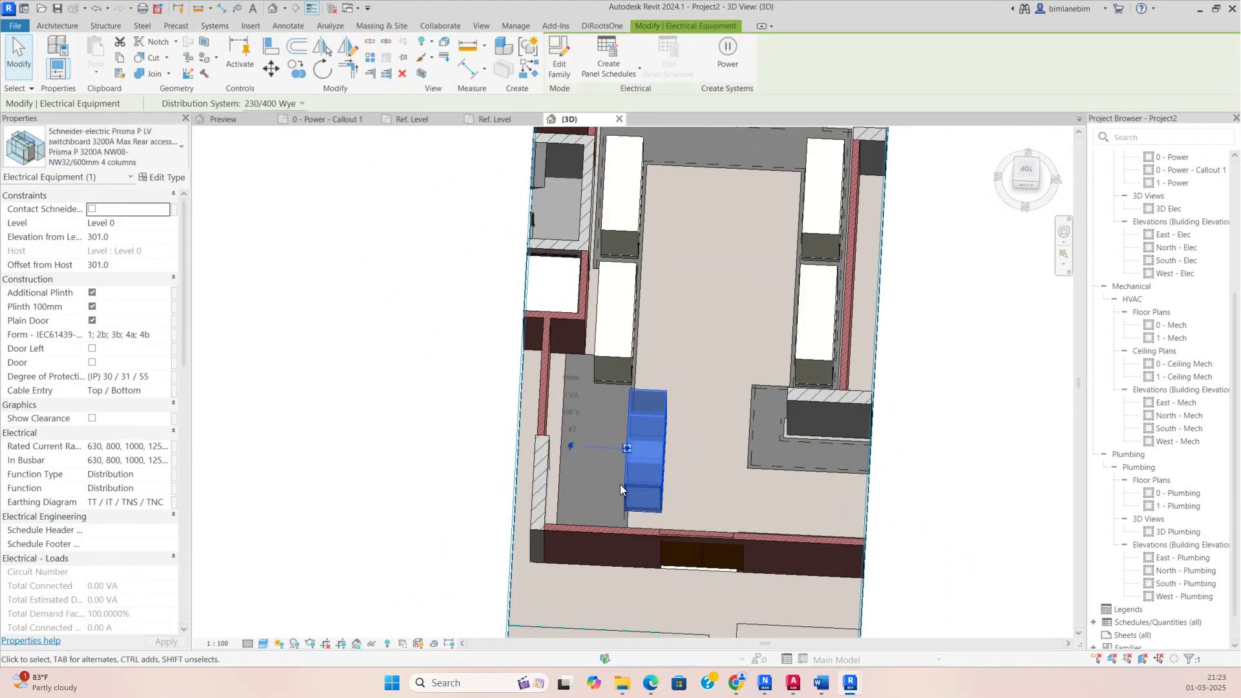
Step: Turn the upper switchboard around 180°
{"action": "key", "text": "Escape"}
{"action": "middle_click_drag", "start_coordinate": [621, 488], "coordinate": [606, 385], "text": "shift"}
{"action": "left_click", "coordinate": [673, 371]}
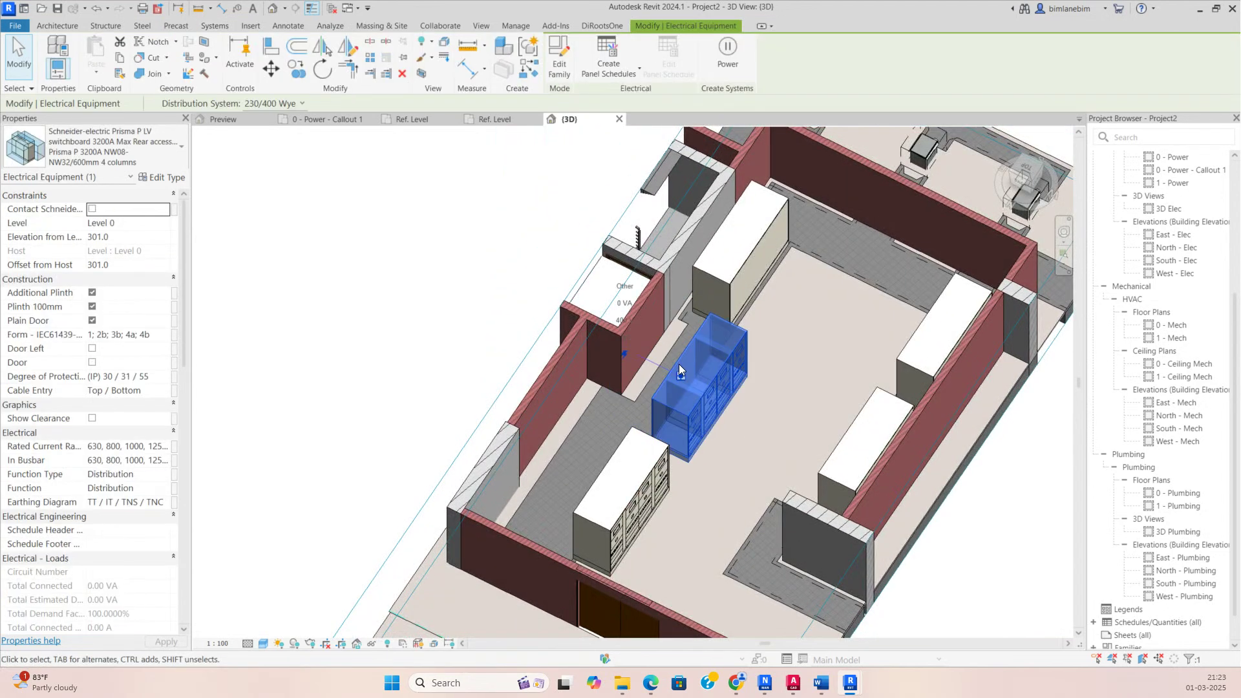
{"action": "left_click", "coordinate": [734, 293]}
{"action": "key", "text": "space"}
{"action": "key", "text": "space"}
{"action": "key", "text": "Escape"}
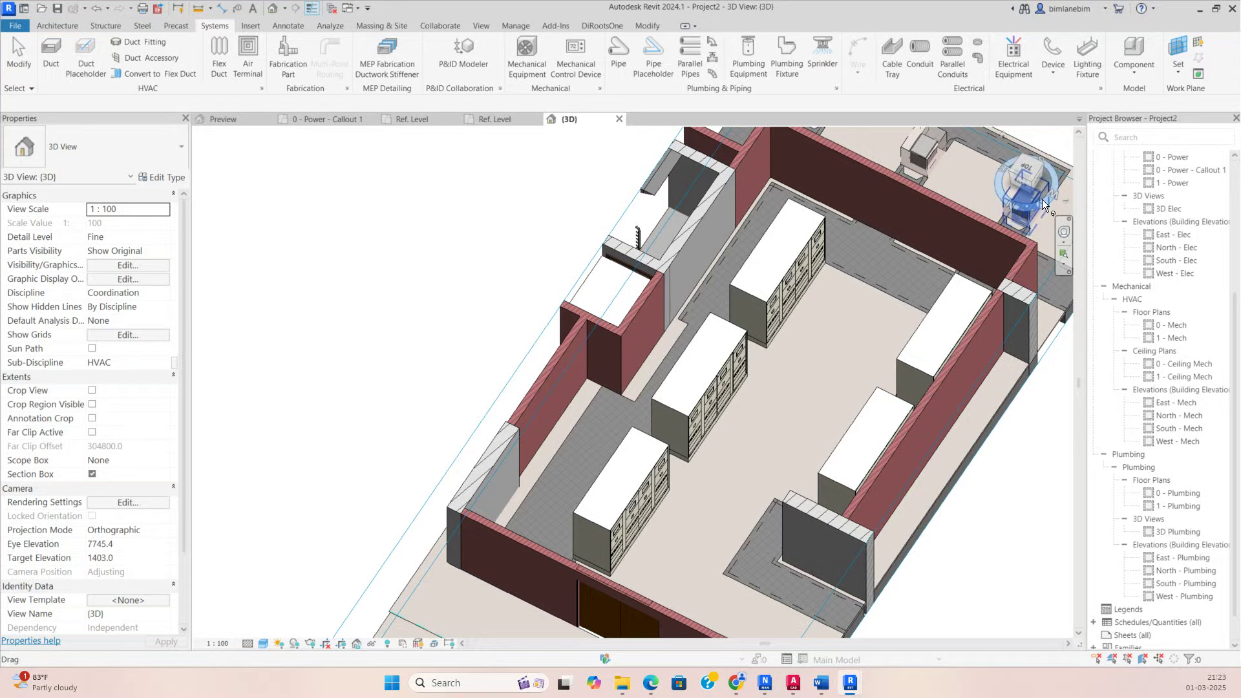
Step: In top-down view, move all three switchboards 1400 to the left with MV
{"action": "left_click", "coordinate": [1042, 199]}
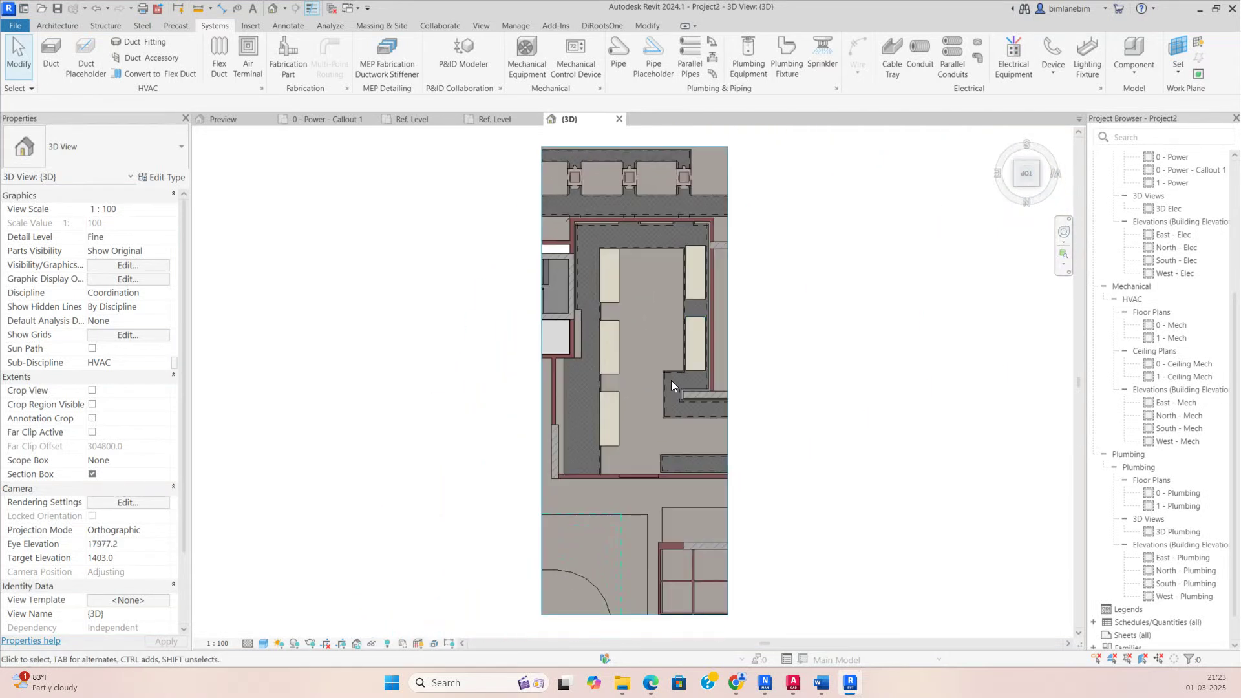
{"action": "scroll", "coordinate": [627, 368], "scroll_direction": "up", "scroll_amount": 1}
{"action": "left_click", "coordinate": [611, 355]}
{"action": "left_click", "coordinate": [611, 290], "text": "ctrl"}
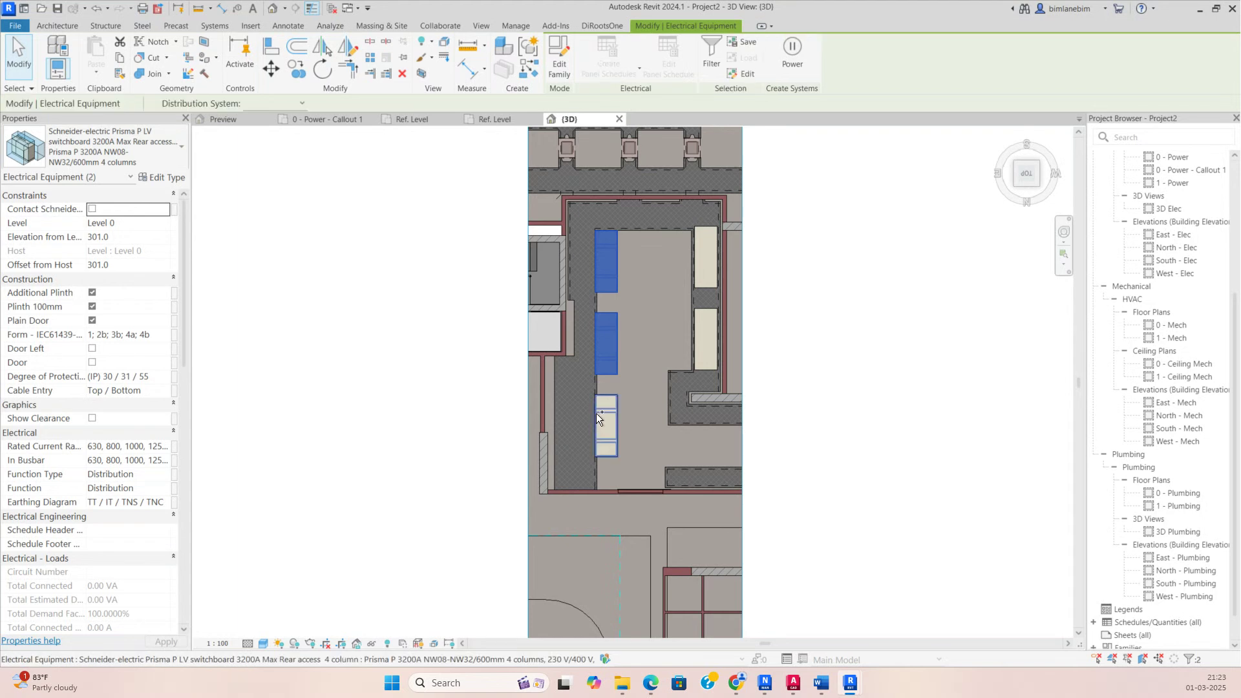
{"action": "left_click", "coordinate": [614, 400], "text": "ctrl"}
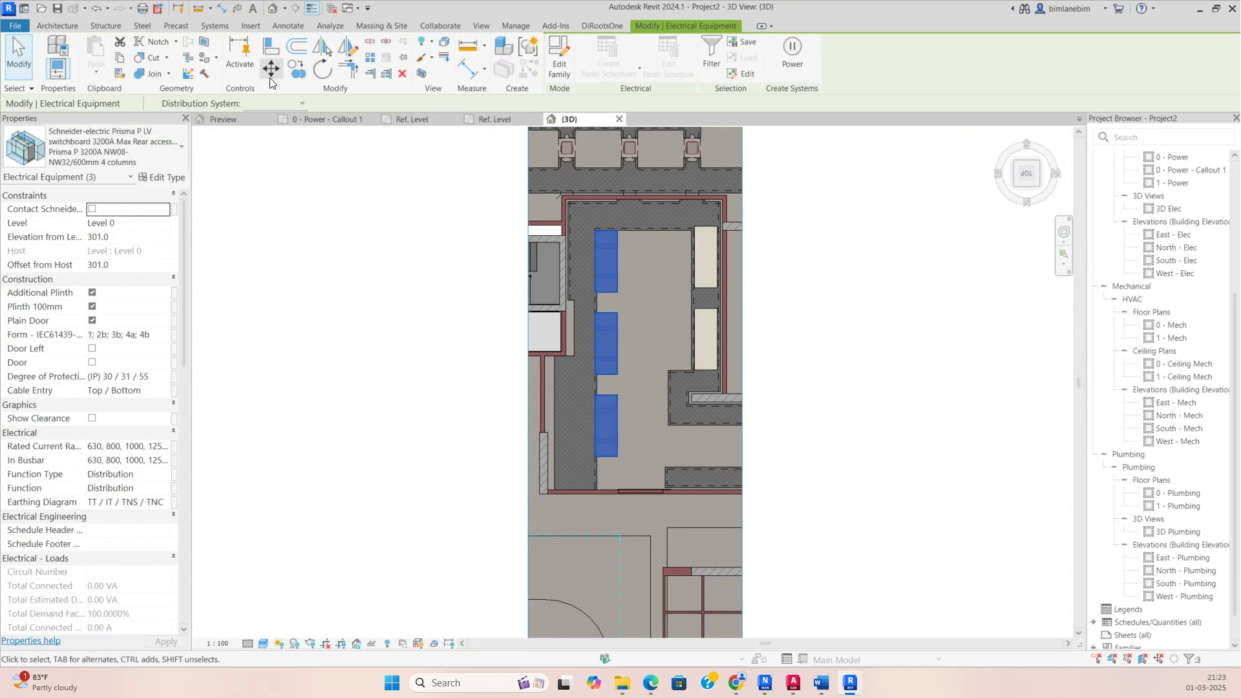
{"action": "scroll", "coordinate": [600, 420], "scroll_direction": "up", "scroll_amount": 3}
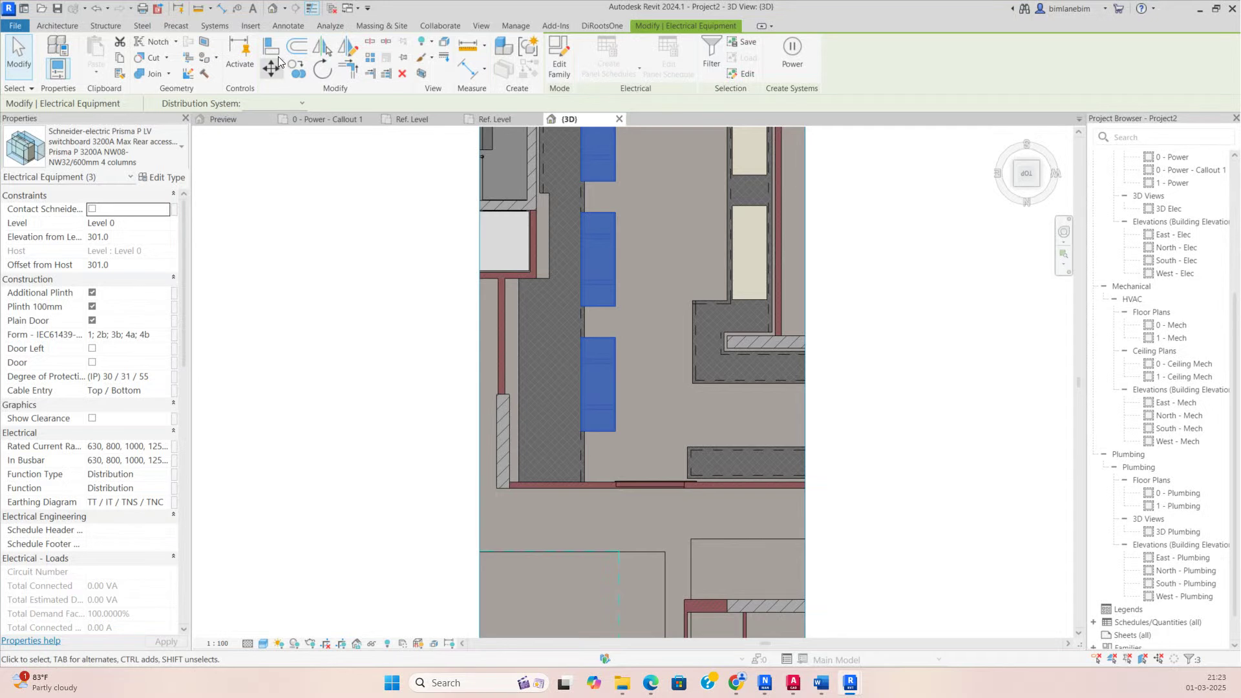
{"action": "key", "text": "m"}
{"action": "key", "text": "v"}
{"action": "left_click", "coordinate": [582, 432]}
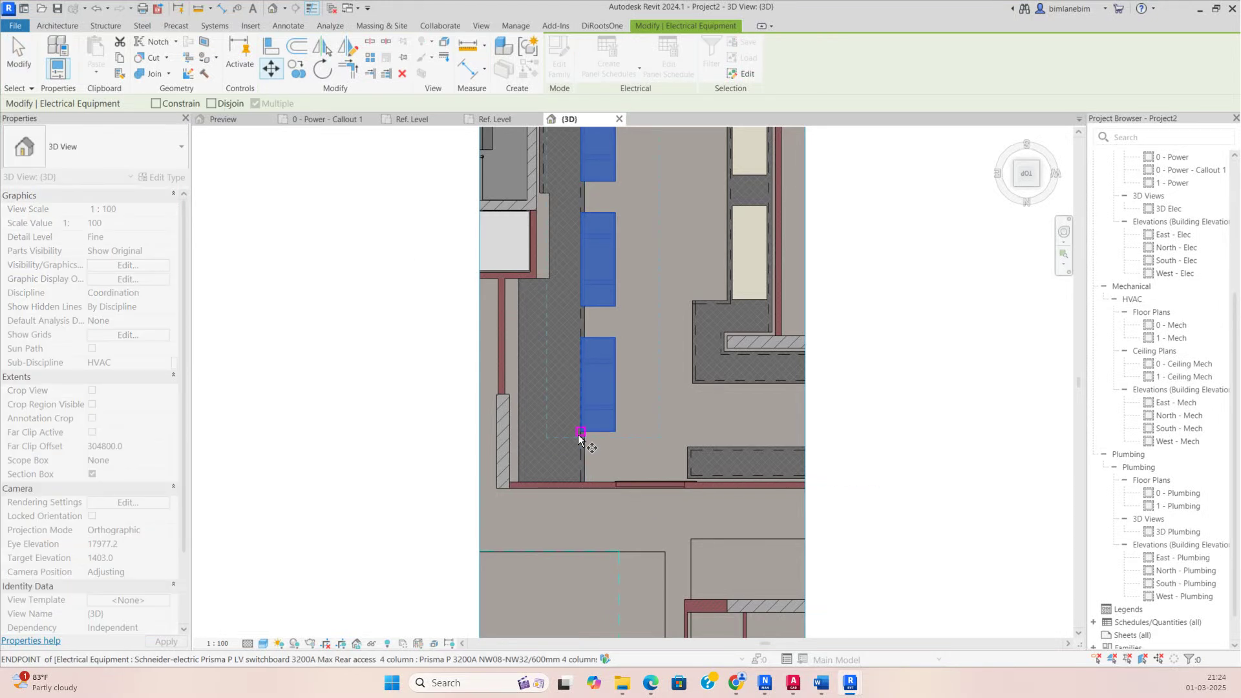
{"action": "left_click", "coordinate": [536, 432]}
Step: Reselect the three switchboards and nudge them slightly to the right
{"action": "left_click", "coordinate": [642, 473]}
{"action": "middle_click_drag", "start_coordinate": [643, 474], "coordinate": [554, 280], "text": "shift"}
{"action": "left_click", "coordinate": [1026, 169]}
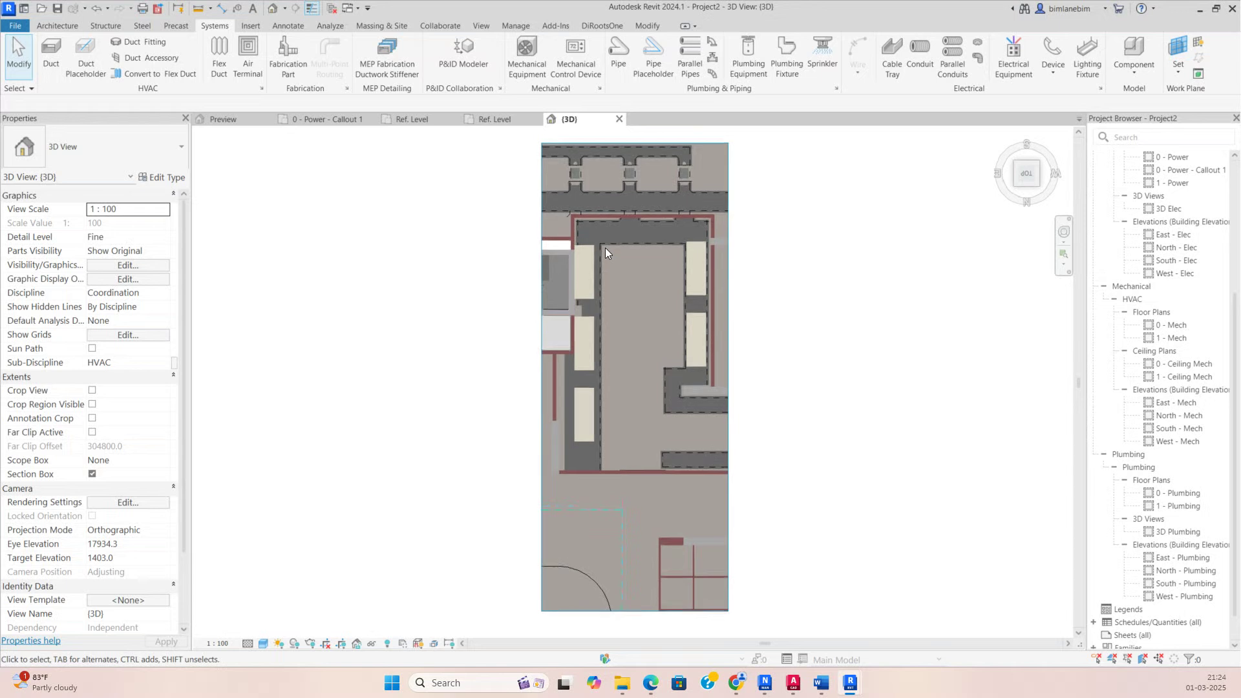
{"action": "left_click", "coordinate": [590, 269]}
{"action": "left_click", "coordinate": [594, 342], "text": "ctrl"}
{"action": "left_click", "coordinate": [590, 404], "text": "ctrl"}
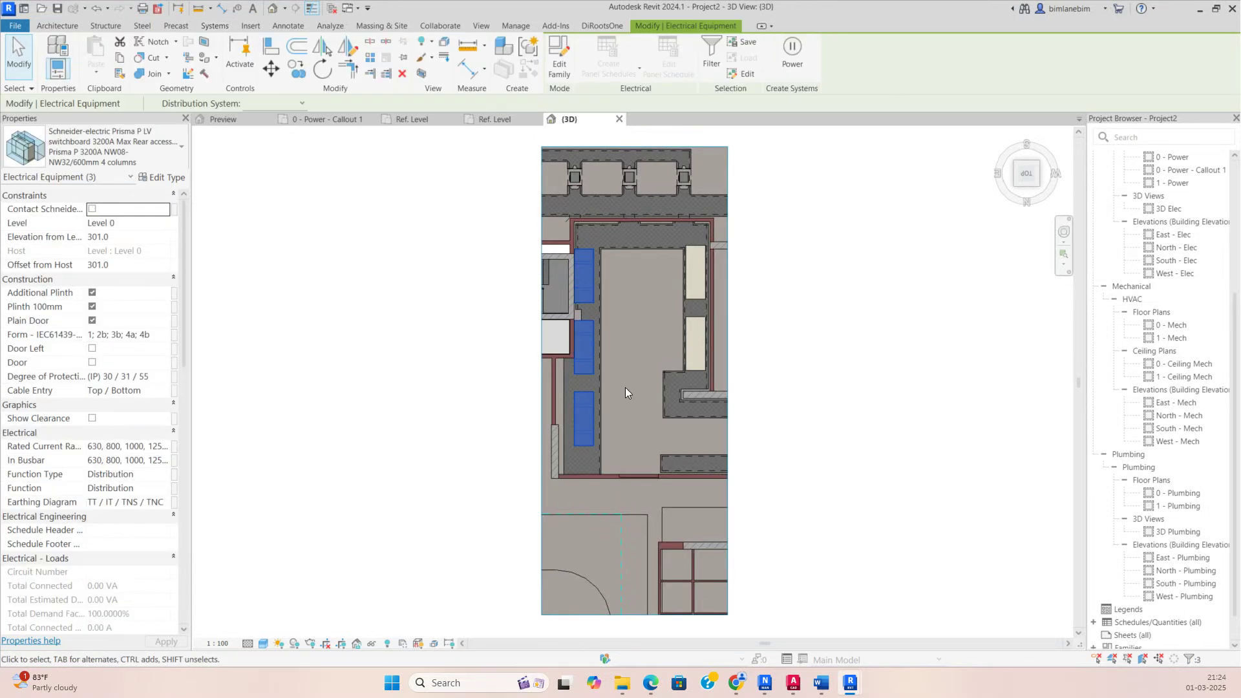
{"action": "scroll", "coordinate": [626, 386], "scroll_direction": "up", "scroll_amount": 2}
{"action": "key", "text": "Right"}
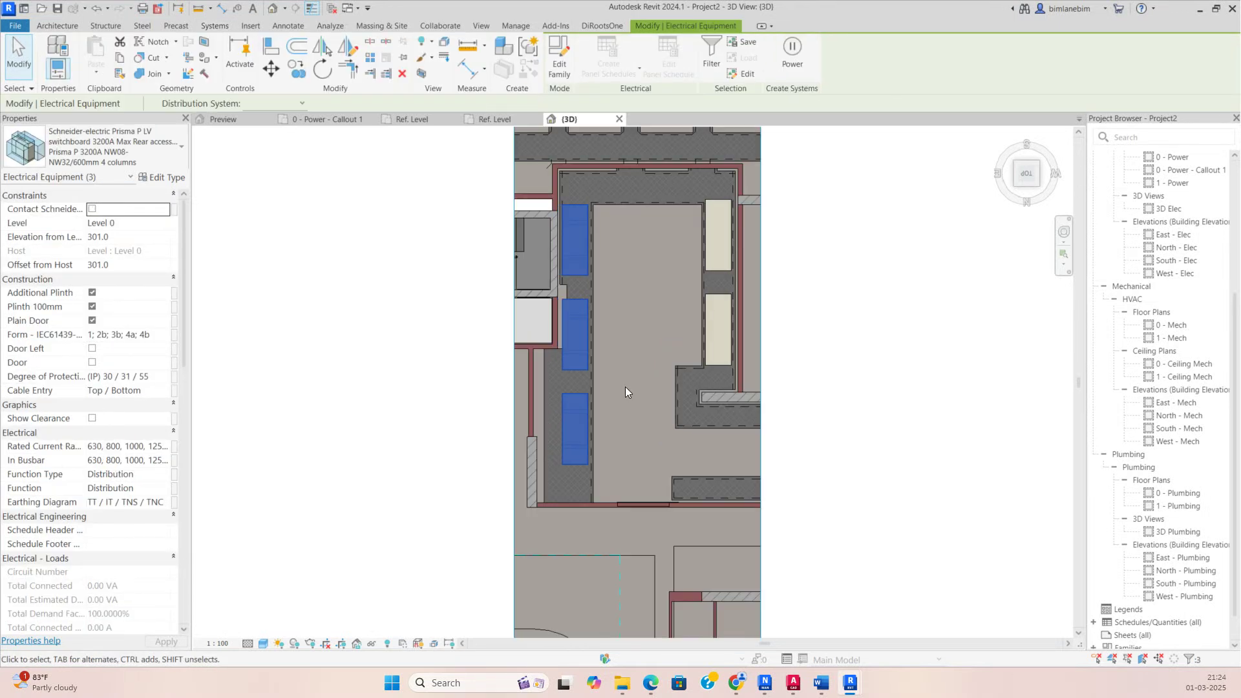
Step: Push the 3D section box's front face outward to reveal more walls
{"action": "middle_click_drag", "start_coordinate": [599, 412], "coordinate": [883, 292], "text": "shift"}
{"action": "key", "text": "Escape"}
{"action": "scroll", "coordinate": [848, 321], "scroll_direction": "up", "scroll_amount": 2}
{"action": "middle_click_drag", "start_coordinate": [863, 341], "coordinate": [921, 341], "text": "shift"}
{"action": "scroll", "coordinate": [881, 353], "scroll_direction": "down", "scroll_amount": 3}
{"action": "middle_click_drag", "start_coordinate": [764, 461], "coordinate": [677, 478], "text": "shift"}
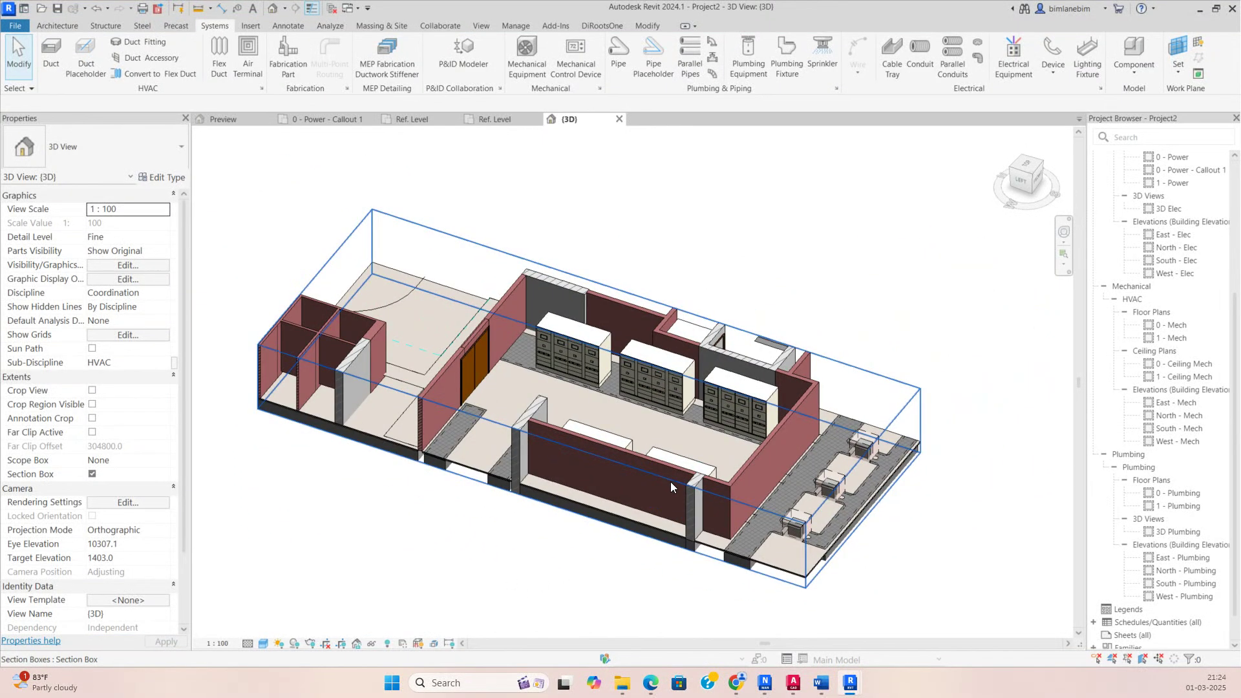
{"action": "left_click", "coordinate": [677, 478]}
{"action": "left_click_drag", "start_coordinate": [535, 470], "coordinate": [449, 552]}
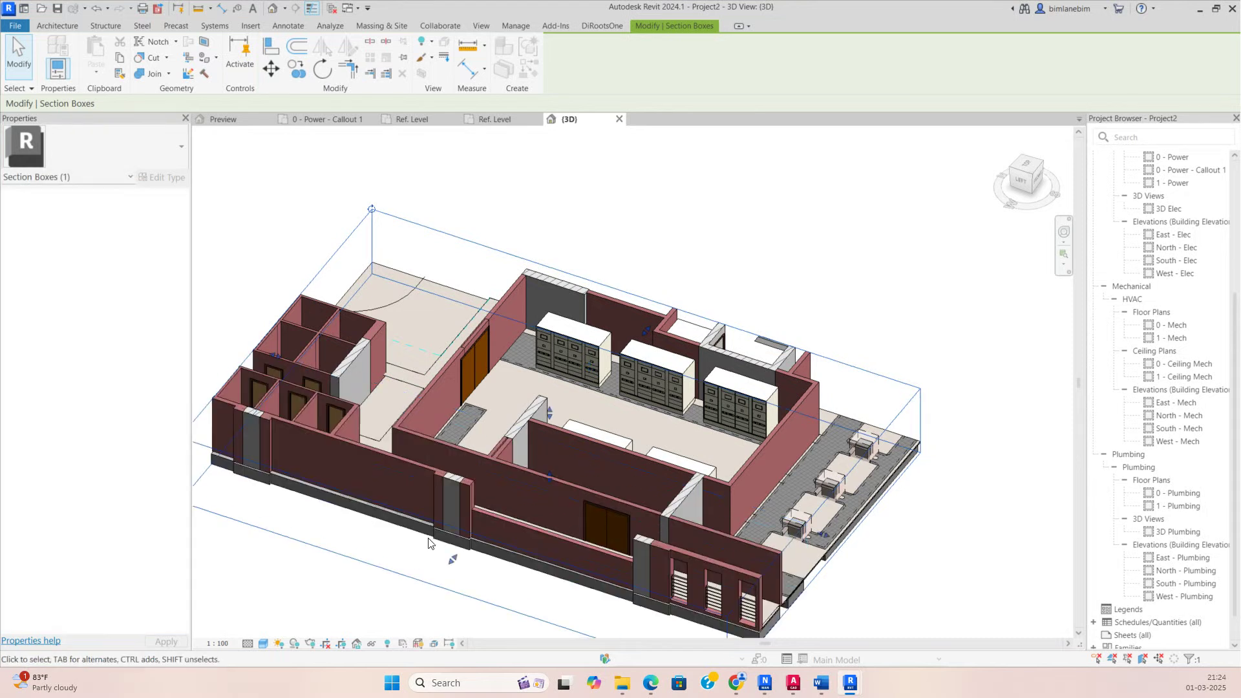
Step: Go back to the 0 - Power - Callout 1 plan and clear the selection
{"action": "left_click", "coordinate": [319, 119]}
{"action": "scroll", "coordinate": [604, 430], "scroll_direction": "down", "scroll_amount": 3}
{"action": "scroll", "coordinate": [574, 527], "scroll_direction": "up", "scroll_amount": 1}
{"action": "key", "text": "Escape"}
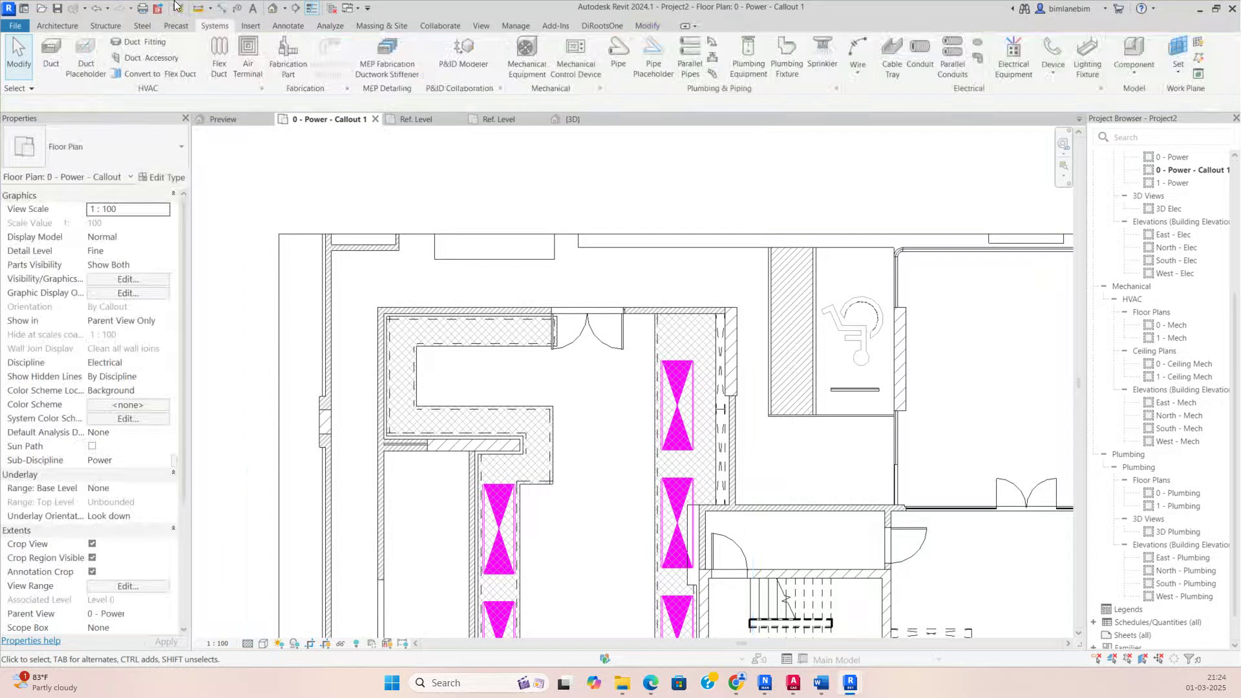
Step: Place a BLG-EE-APFC electrical equipment unit in the room's upper-left corner
{"action": "left_click", "coordinate": [1002, 58]}
{"action": "left_click", "coordinate": [115, 157]}
{"action": "scroll", "coordinate": [55, 323], "scroll_direction": "up", "scroll_amount": 10}
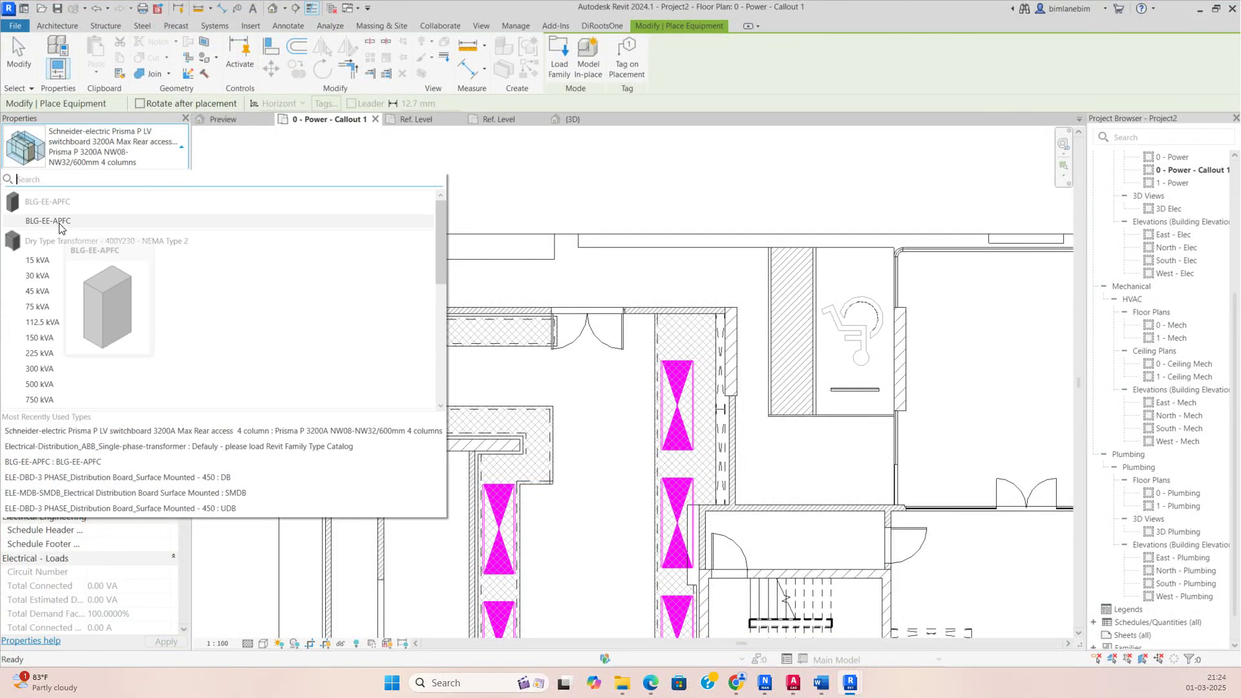
{"action": "left_click", "coordinate": [58, 223]}
{"action": "scroll", "coordinate": [416, 322], "scroll_direction": "up", "scroll_amount": 6}
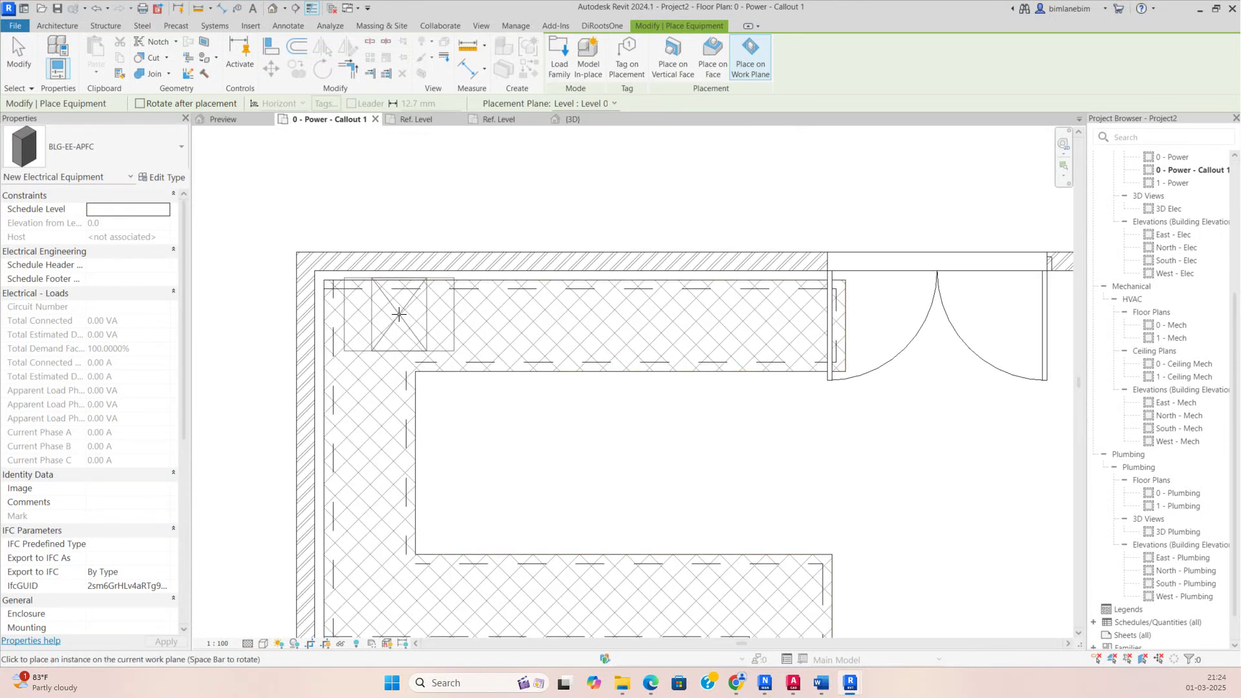
{"action": "left_click", "coordinate": [399, 317]}
{"action": "key", "text": "Escape"}
{"action": "key", "text": "Escape"}
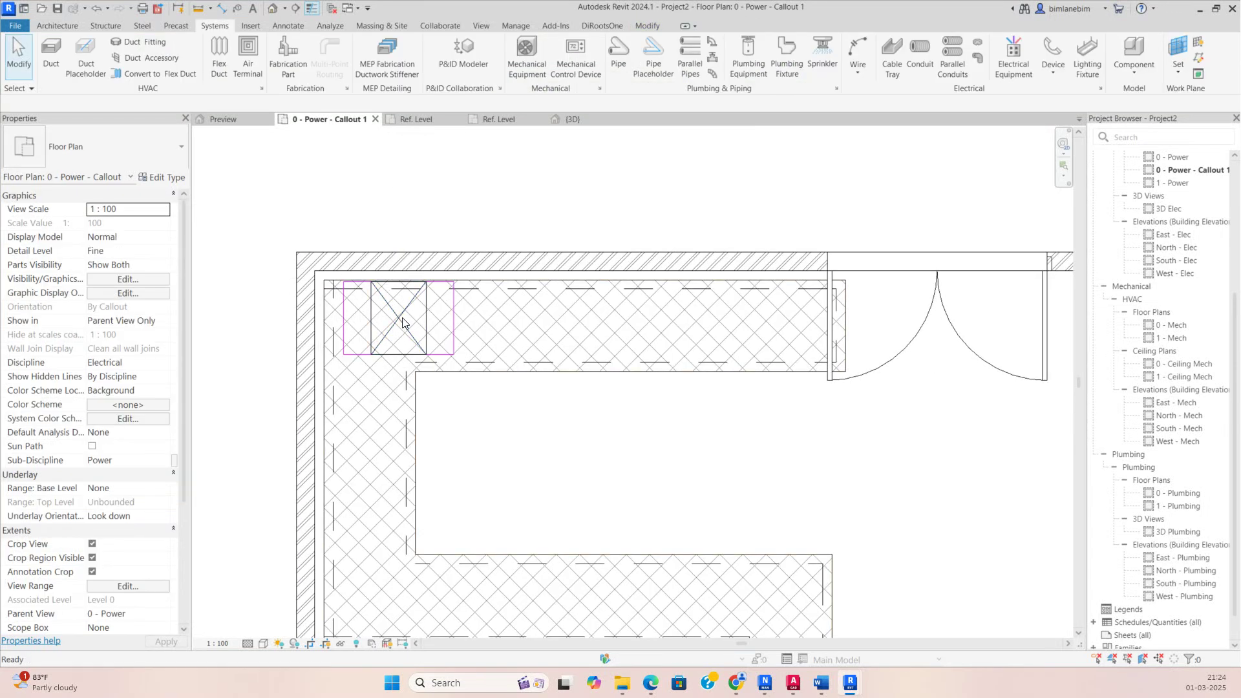
Step: Box-select the newly placed APFC unit
{"action": "left_click", "coordinate": [352, 303]}
{"action": "key", "text": "Escape"}
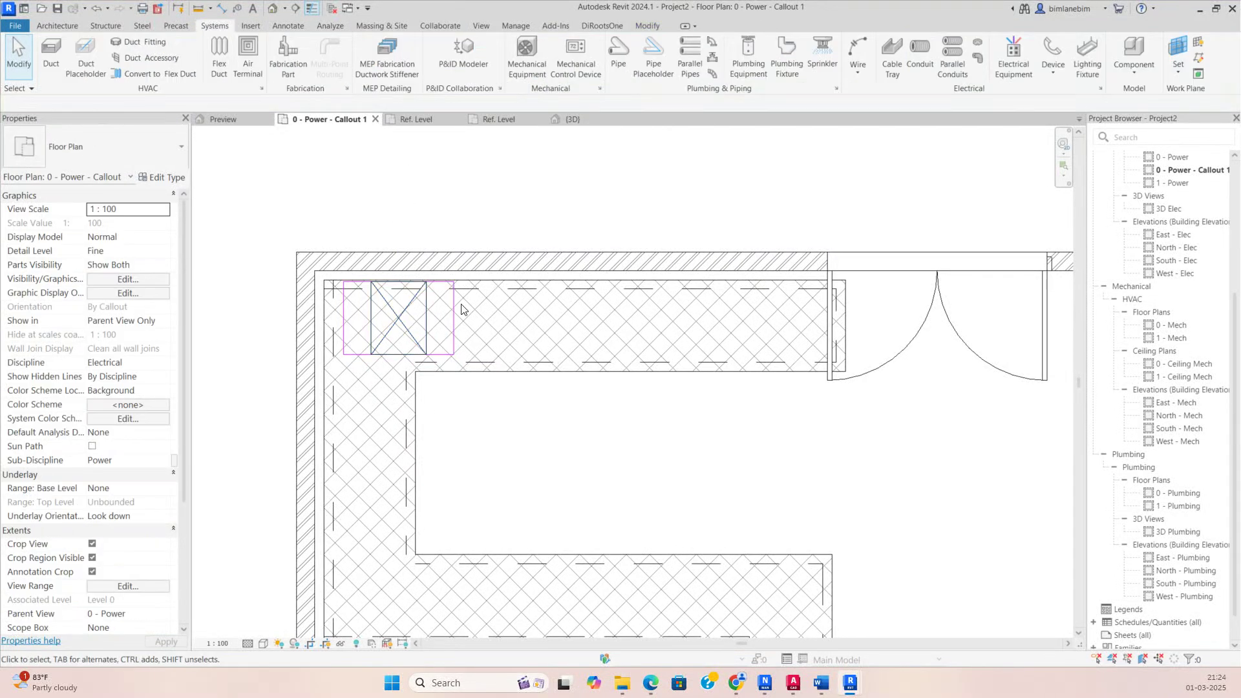
{"action": "scroll", "coordinate": [465, 324], "scroll_direction": "up", "scroll_amount": 3}
{"action": "left_click_drag", "start_coordinate": [323, 247], "coordinate": [554, 455]}
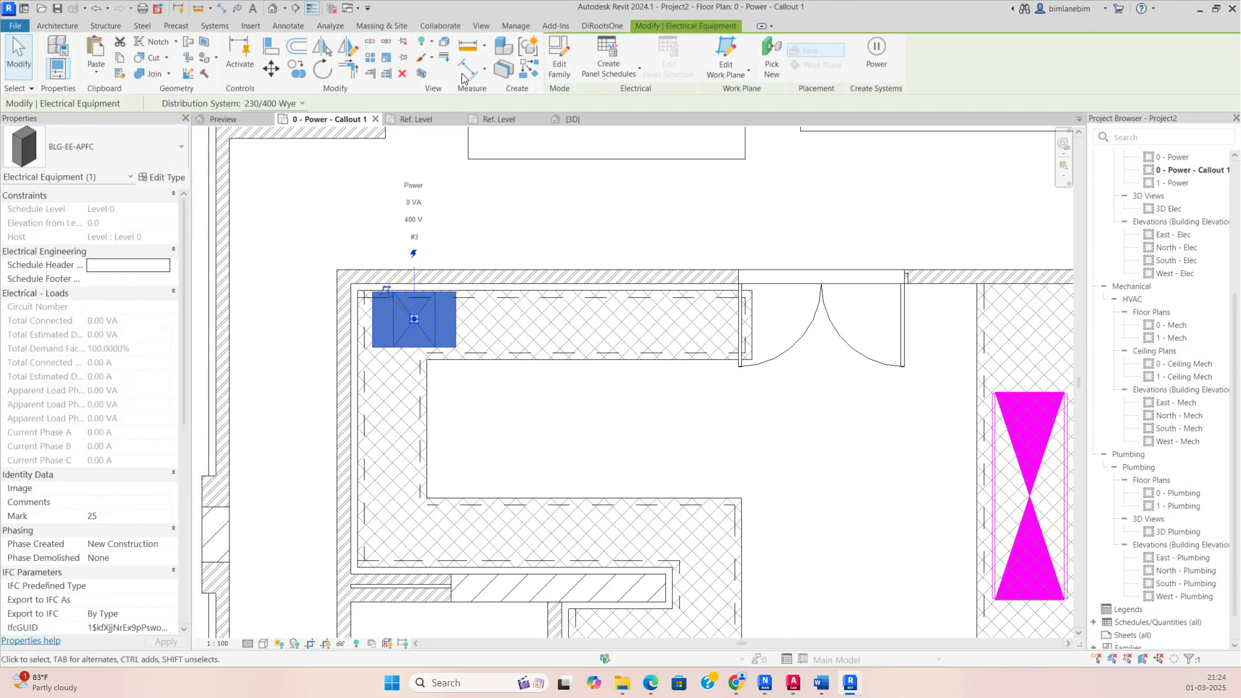
Step: Open the APFC unit in a BX section box and raise its top to show the full wall
{"action": "key", "text": "b"}
{"action": "key", "text": "x"}
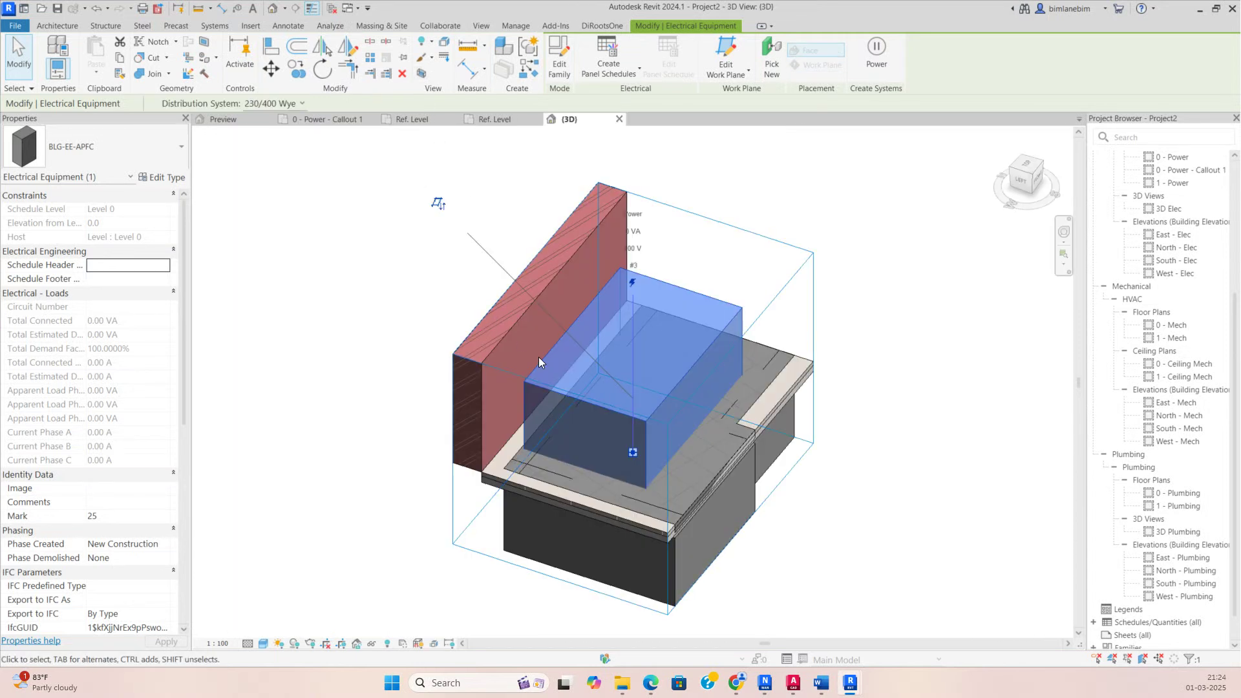
{"action": "key", "text": "Escape"}
{"action": "left_click", "coordinate": [749, 300]}
{"action": "scroll", "coordinate": [733, 305], "scroll_direction": "down", "scroll_amount": 3}
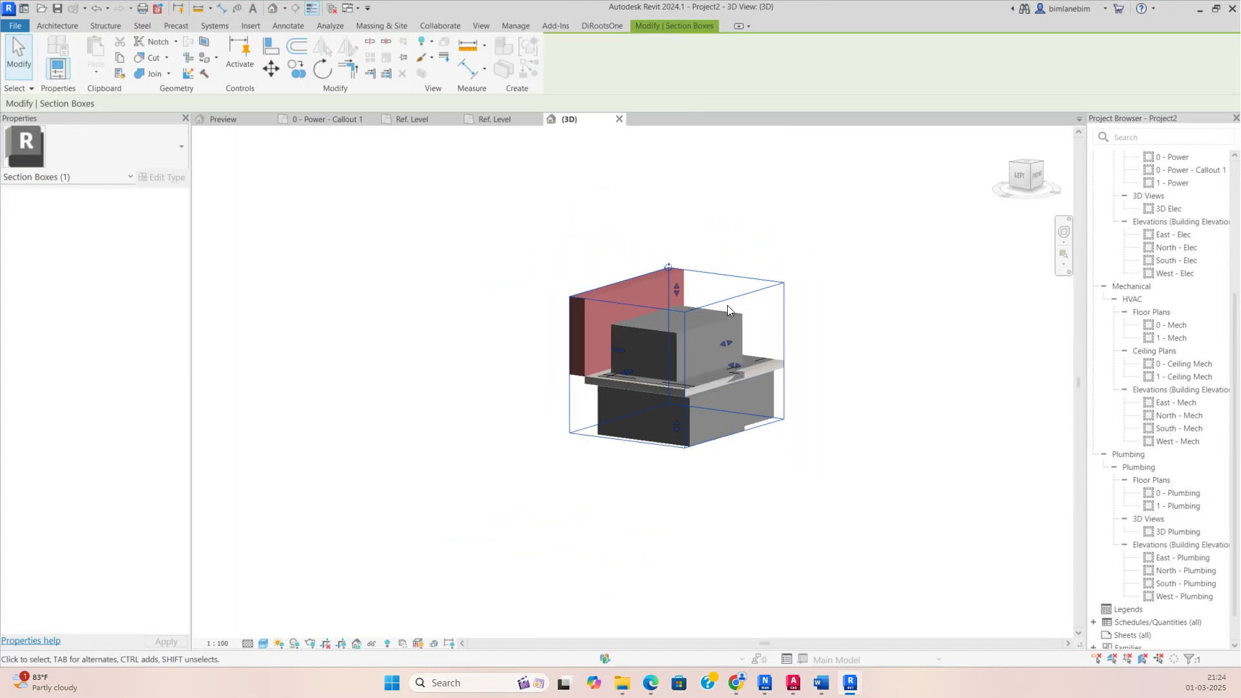
{"action": "left_click_drag", "start_coordinate": [630, 462], "coordinate": [633, 239]}
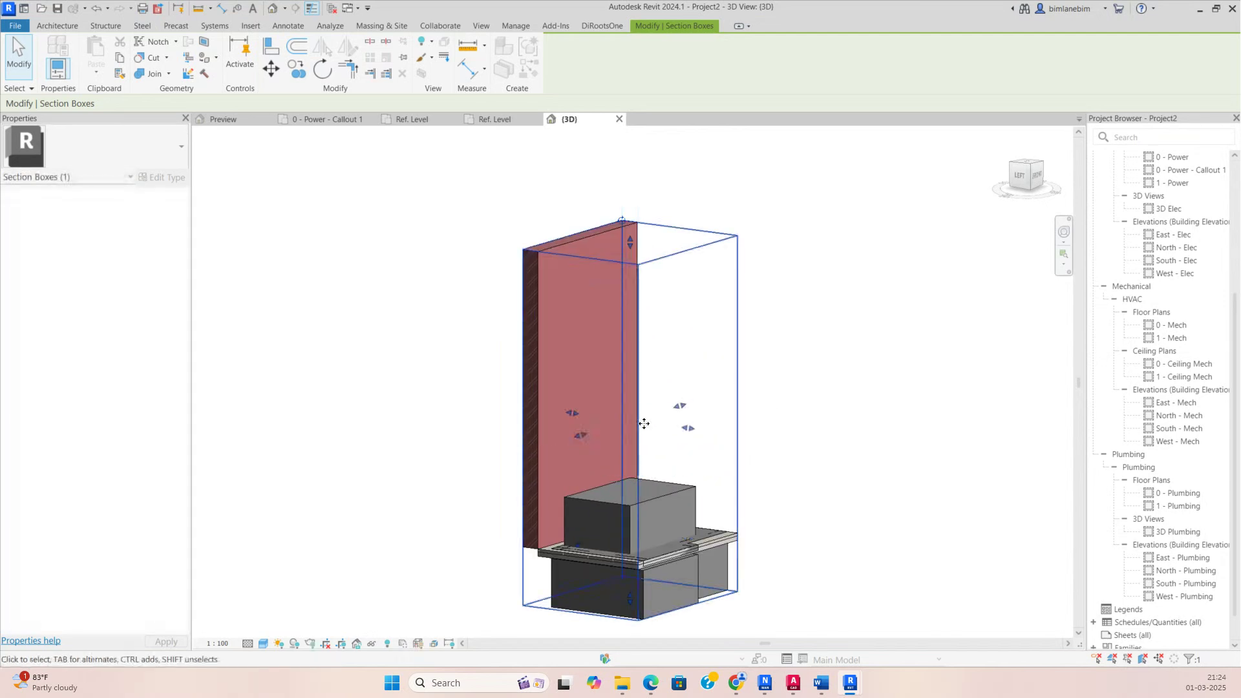
{"action": "scroll", "coordinate": [583, 502], "scroll_direction": "up", "scroll_amount": 1}
Step: Delete the APFC unit and return to the 0 - Power - Callout 1 plan
{"action": "left_click", "coordinate": [583, 503]}
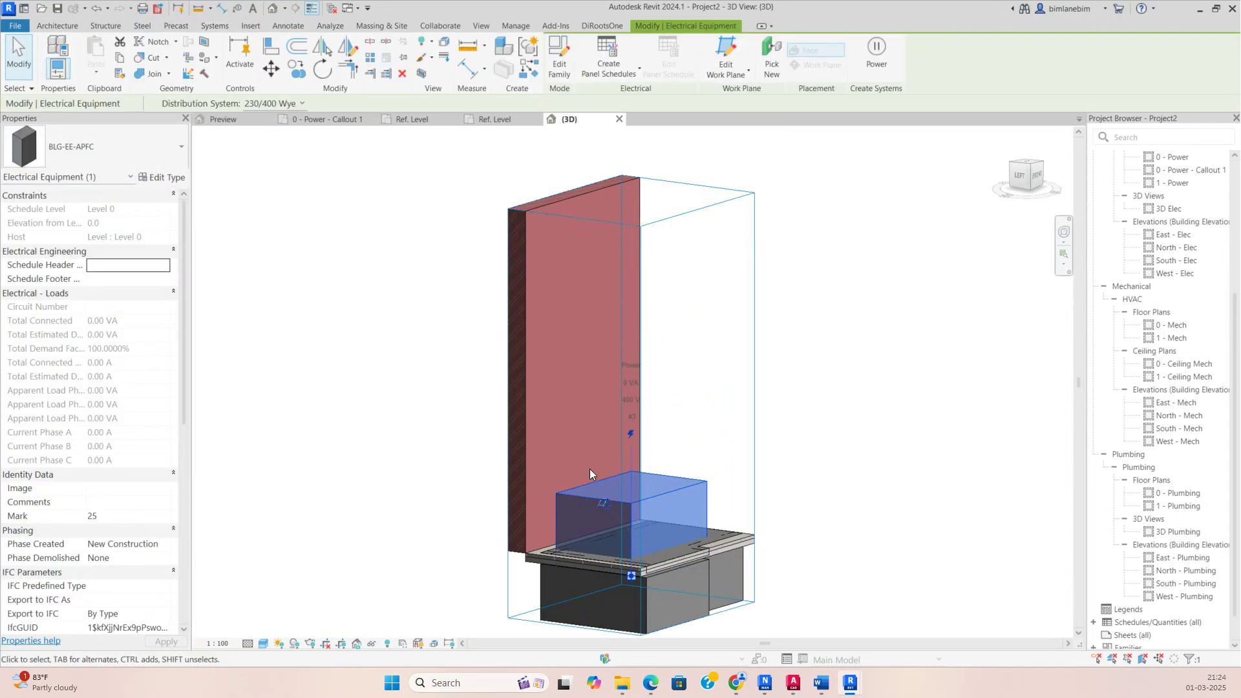
{"action": "key", "text": "Delete"}
{"action": "left_click", "coordinate": [327, 119]}
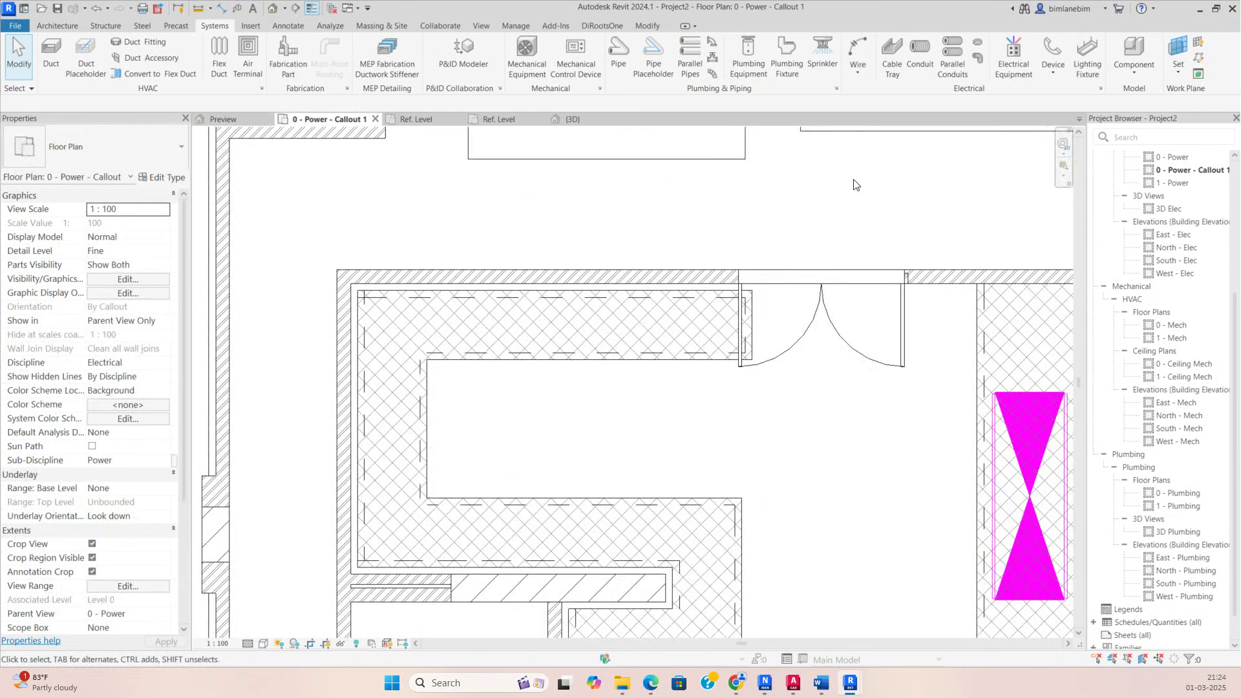
Step: Place BLG-EE-APFC units on the wall's vertical face at 2200 elevation
{"action": "left_click", "coordinate": [1002, 63]}
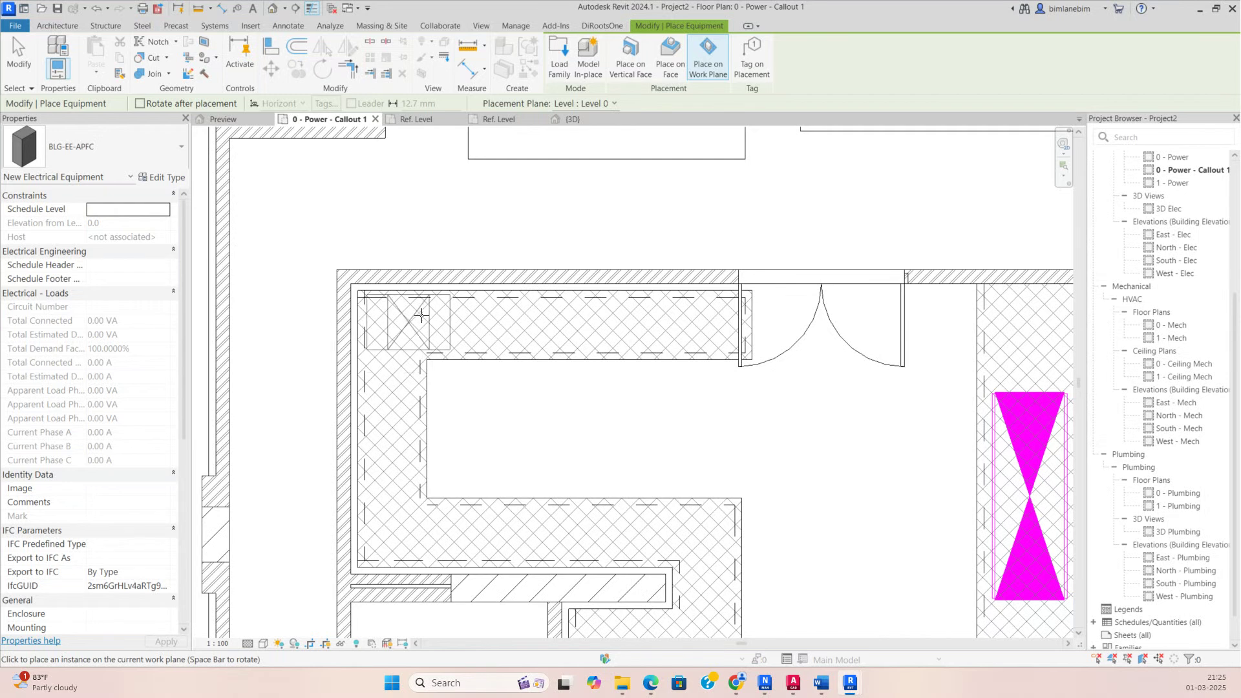
{"action": "left_click", "coordinate": [635, 64]}
{"action": "scroll", "coordinate": [429, 310], "scroll_direction": "up", "scroll_amount": 2}
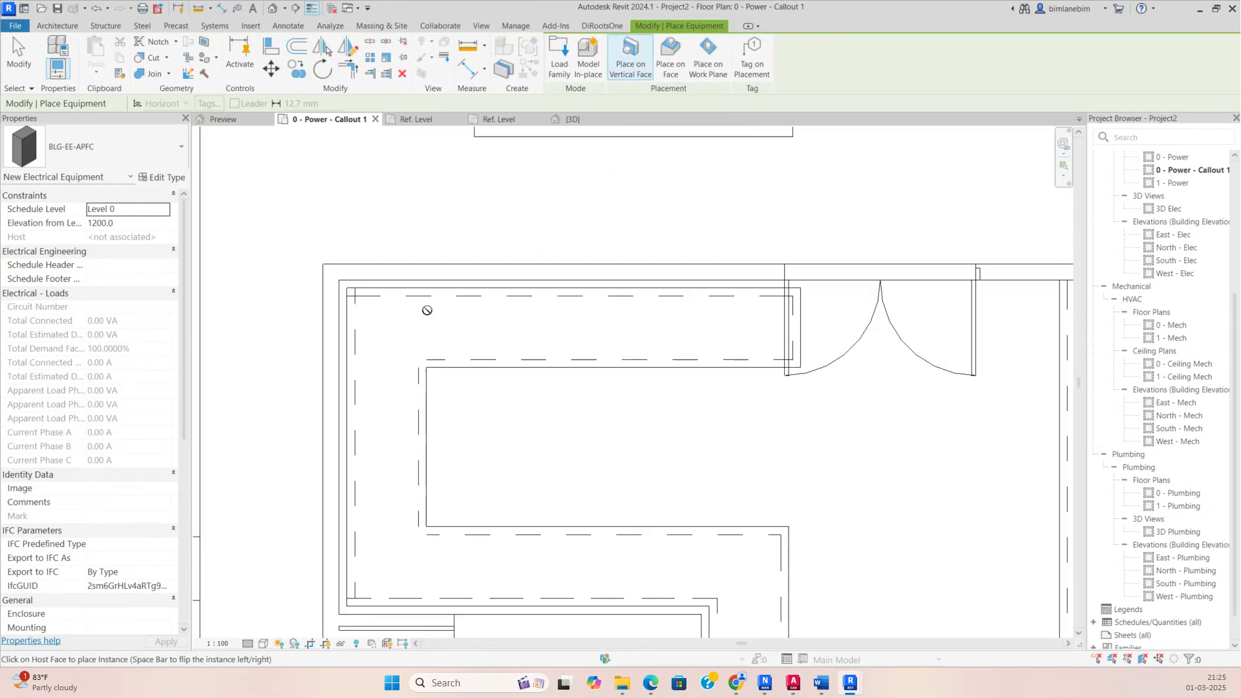
{"action": "key", "text": "space"}
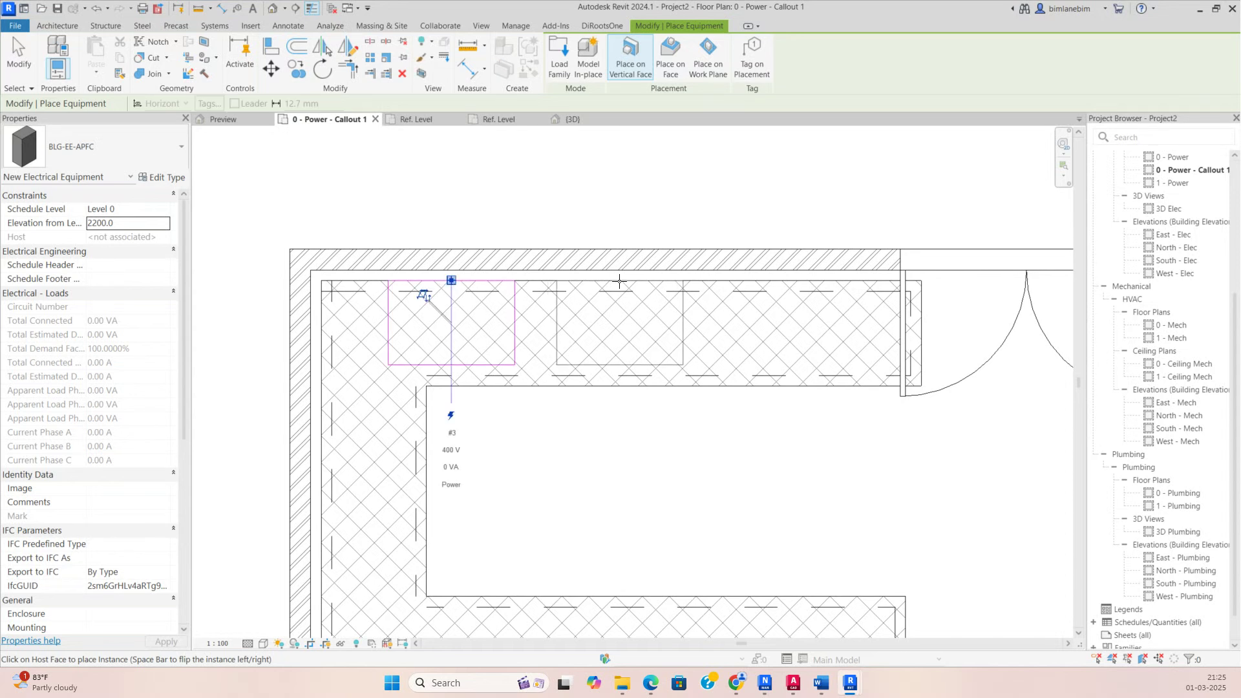
{"action": "left_click", "coordinate": [705, 283]}
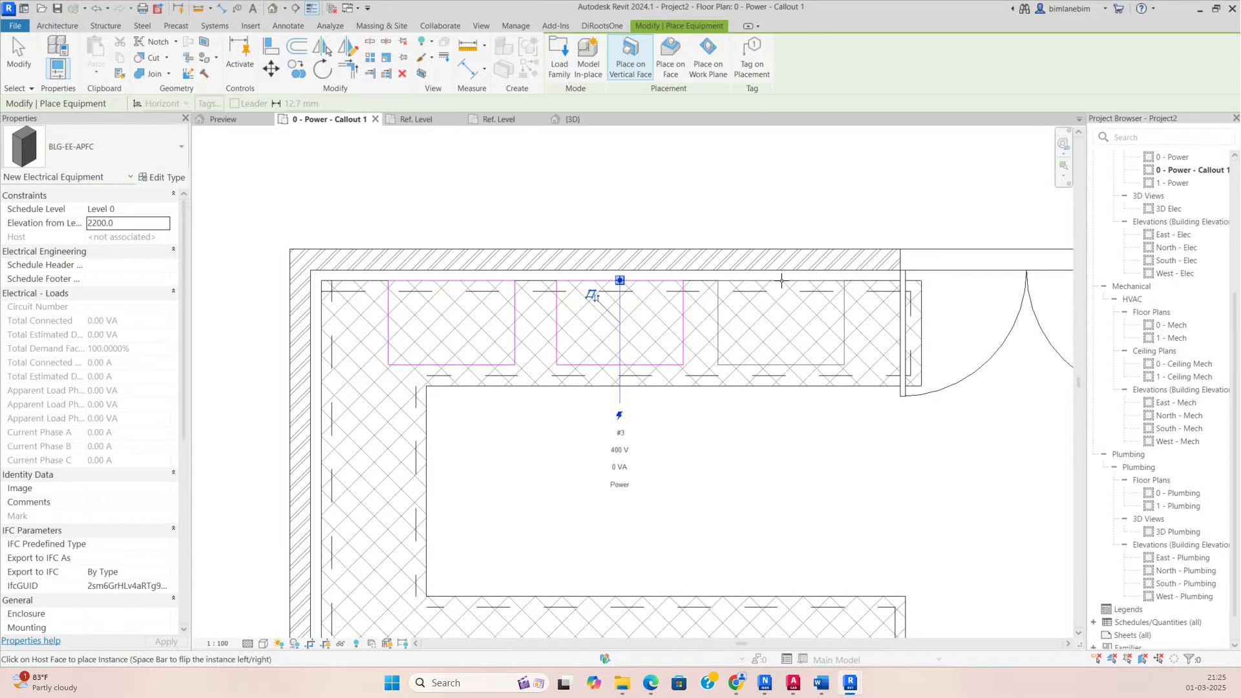
{"action": "left_click", "coordinate": [781, 281]}
{"action": "scroll", "coordinate": [738, 307], "scroll_direction": "down", "scroll_amount": 3}
{"action": "key", "text": "Escape"}
Step: View the three APFC units in a BX section box, extending it down to the counter
{"action": "left_click_drag", "start_coordinate": [330, 257], "coordinate": [913, 551]}
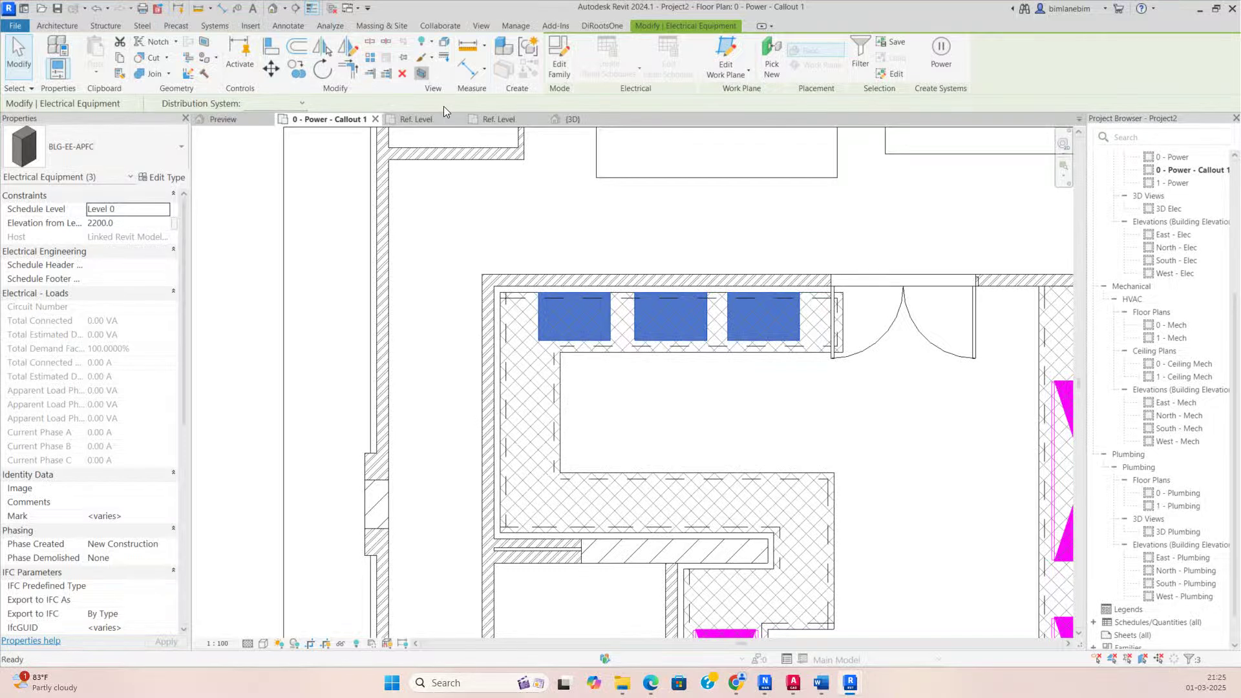
{"action": "key", "text": "b"}
{"action": "key", "text": "x"}
{"action": "key", "text": "Escape"}
{"action": "left_click", "coordinate": [698, 554]}
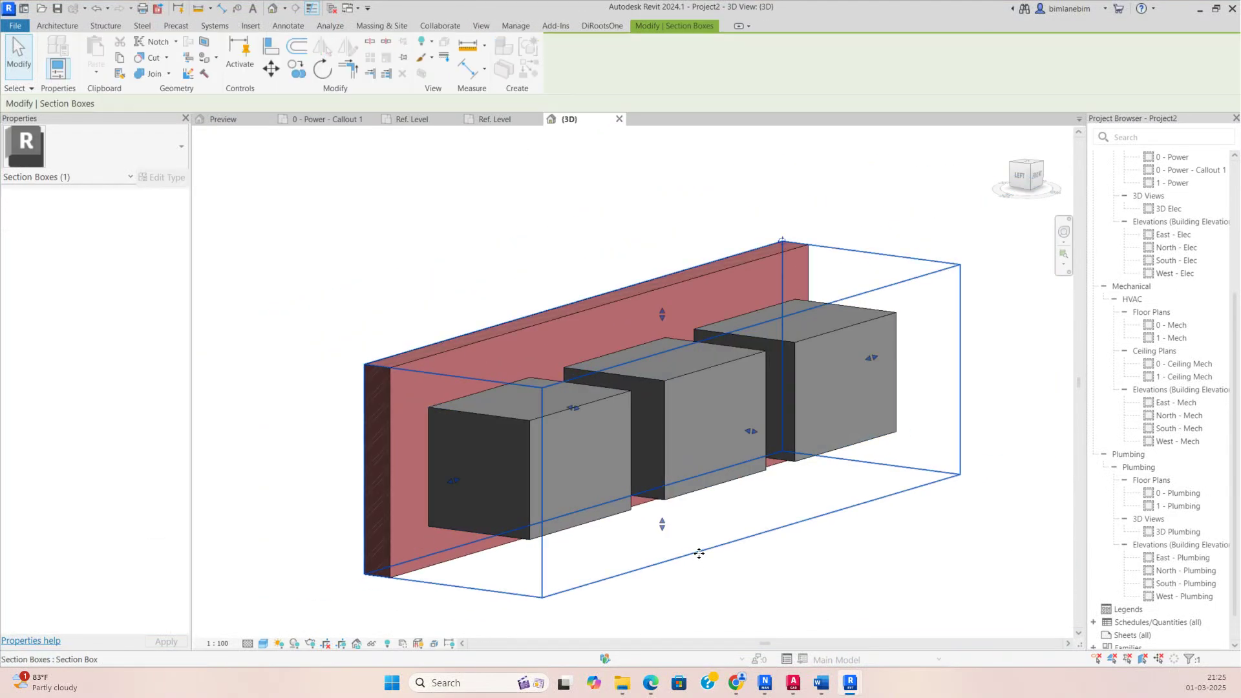
{"action": "scroll", "coordinate": [699, 554], "scroll_direction": "down", "scroll_amount": 2}
{"action": "middle_click_drag", "start_coordinate": [705, 561], "coordinate": [670, 347]}
{"action": "left_click_drag", "start_coordinate": [635, 316], "coordinate": [635, 559]}
Step: Raise the section box top to include the slab, then return to the callout plan
{"action": "middle_click_drag", "start_coordinate": [802, 450], "coordinate": [763, 528], "text": "shift"}
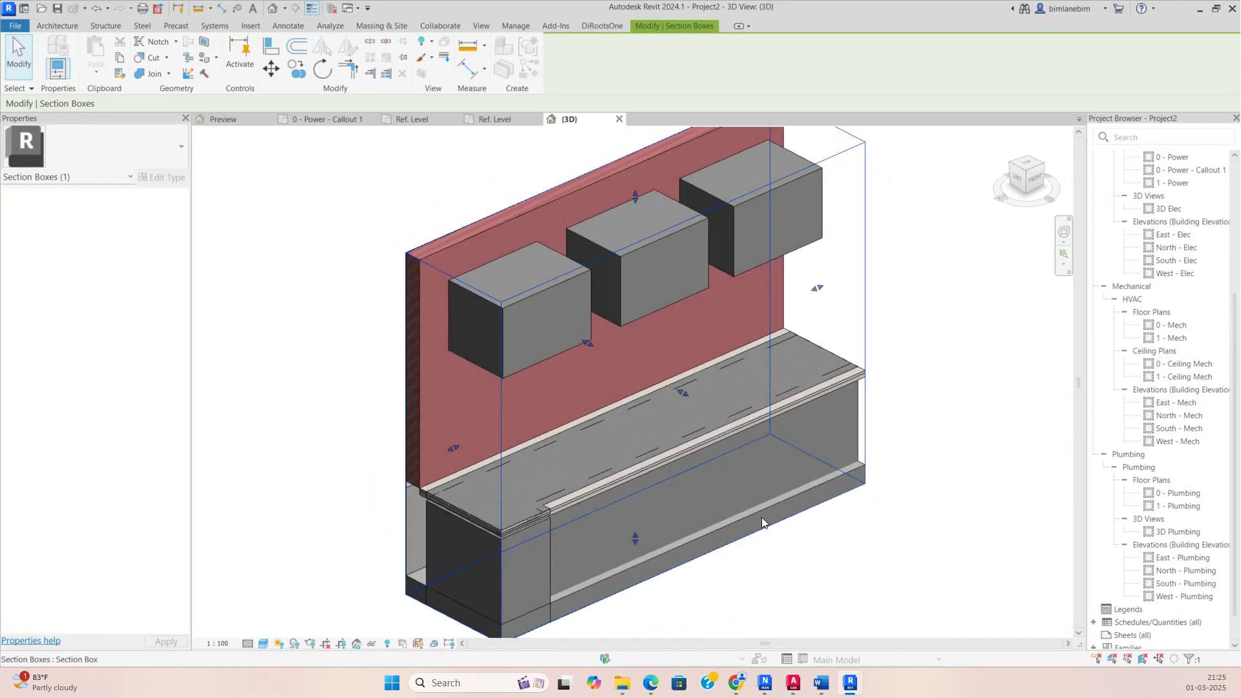
{"action": "scroll", "coordinate": [764, 527], "scroll_direction": "down", "scroll_amount": 2}
{"action": "middle_click_drag", "start_coordinate": [661, 243], "coordinate": [662, 378]}
{"action": "left_click_drag", "start_coordinate": [661, 378], "coordinate": [618, 194]}
{"action": "left_click", "coordinate": [347, 123]}
{"action": "scroll", "coordinate": [601, 480], "scroll_direction": "up", "scroll_amount": 3}
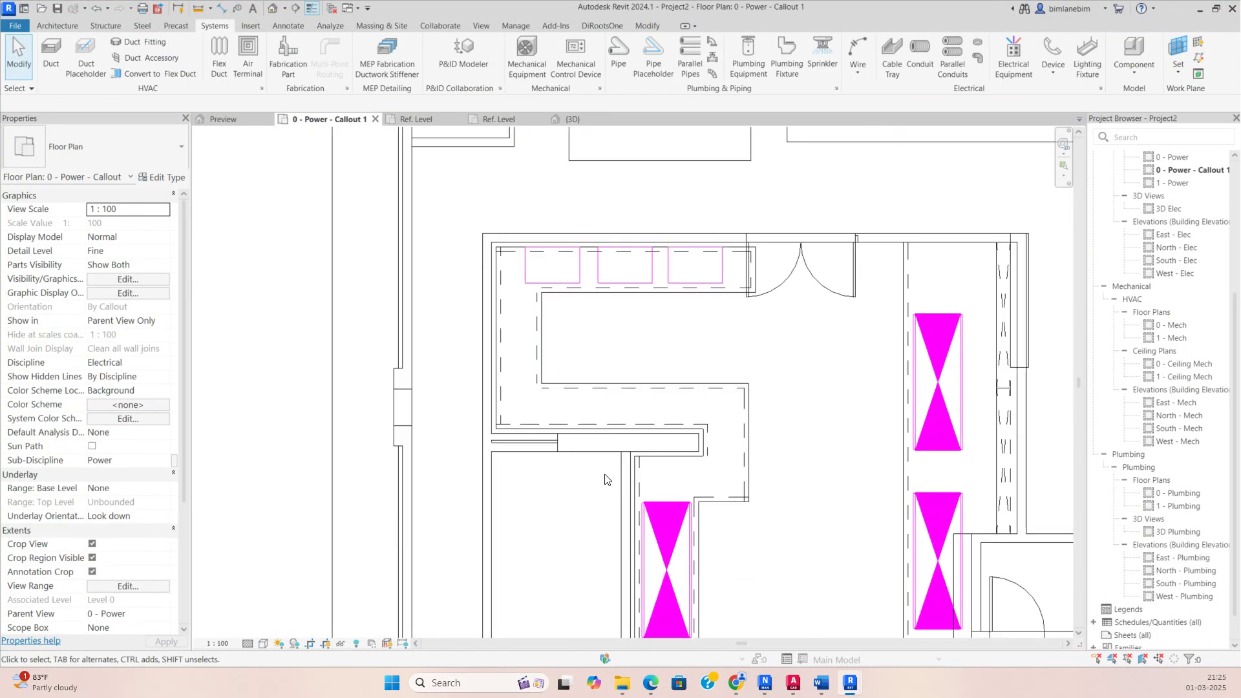
Step: Dismiss the unsaved-project reminder in the callout plan
{"action": "scroll", "coordinate": [603, 476], "scroll_direction": "up", "scroll_amount": 1}
{"action": "middle_click_drag", "start_coordinate": [642, 461], "coordinate": [637, 459]}
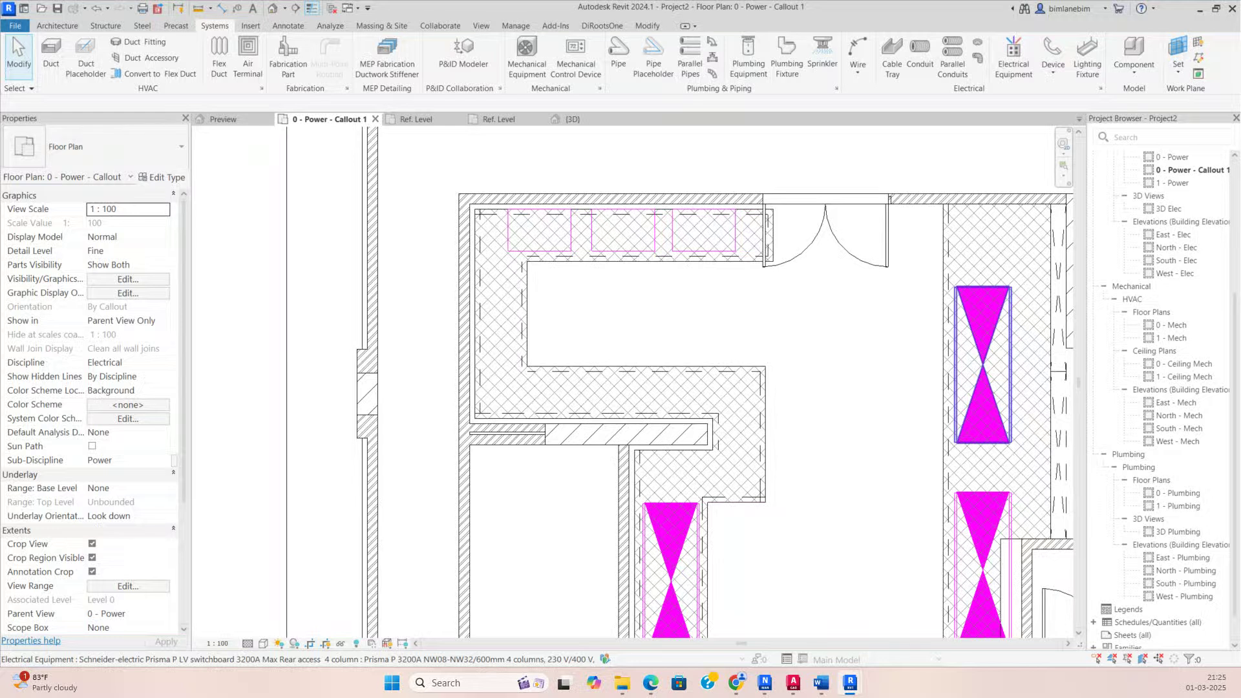
{"action": "left_click", "coordinate": [704, 390]}
{"action": "scroll", "coordinate": [631, 421], "scroll_direction": "up", "scroll_amount": 3}
{"action": "scroll", "coordinate": [671, 430], "scroll_direction": "up", "scroll_amount": 1}
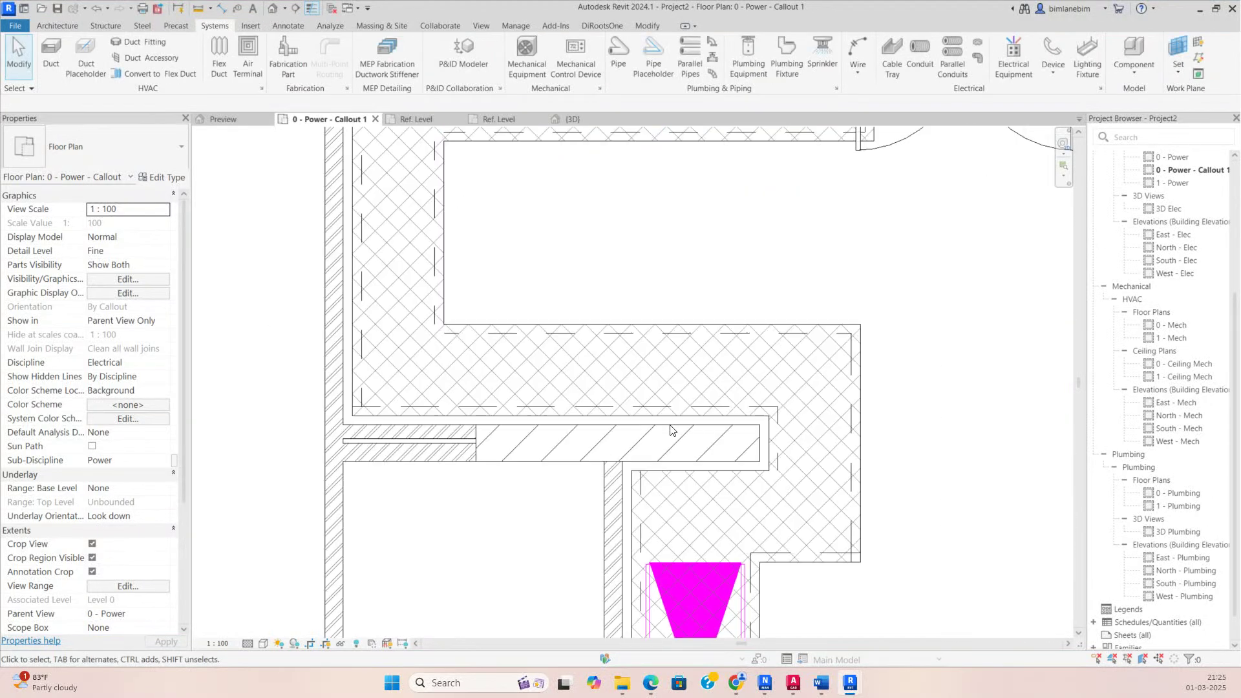
Step: Place ELE-MDB-SMDB : SMDB distribution boards on the wall face
{"action": "left_click", "coordinate": [1014, 66]}
{"action": "left_click", "coordinate": [103, 158]}
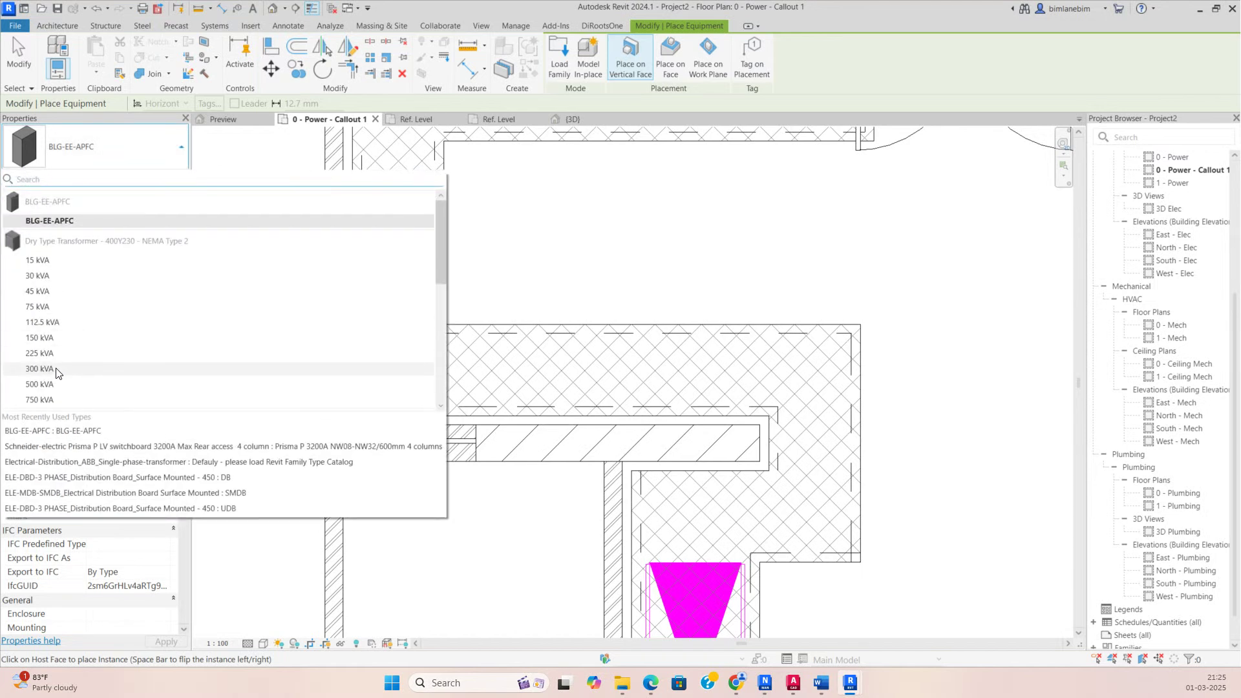
{"action": "scroll", "coordinate": [56, 373], "scroll_direction": "down", "scroll_amount": 8}
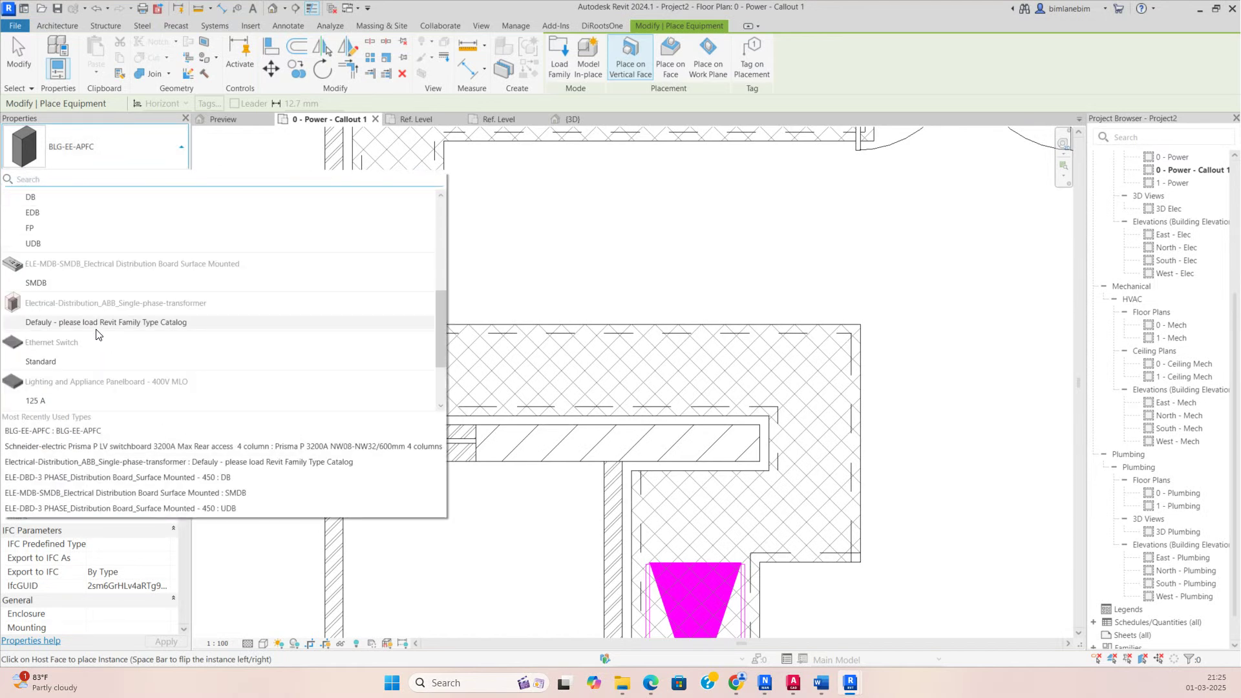
{"action": "left_click", "coordinate": [38, 282]}
{"action": "scroll", "coordinate": [670, 429], "scroll_direction": "up", "scroll_amount": 2}
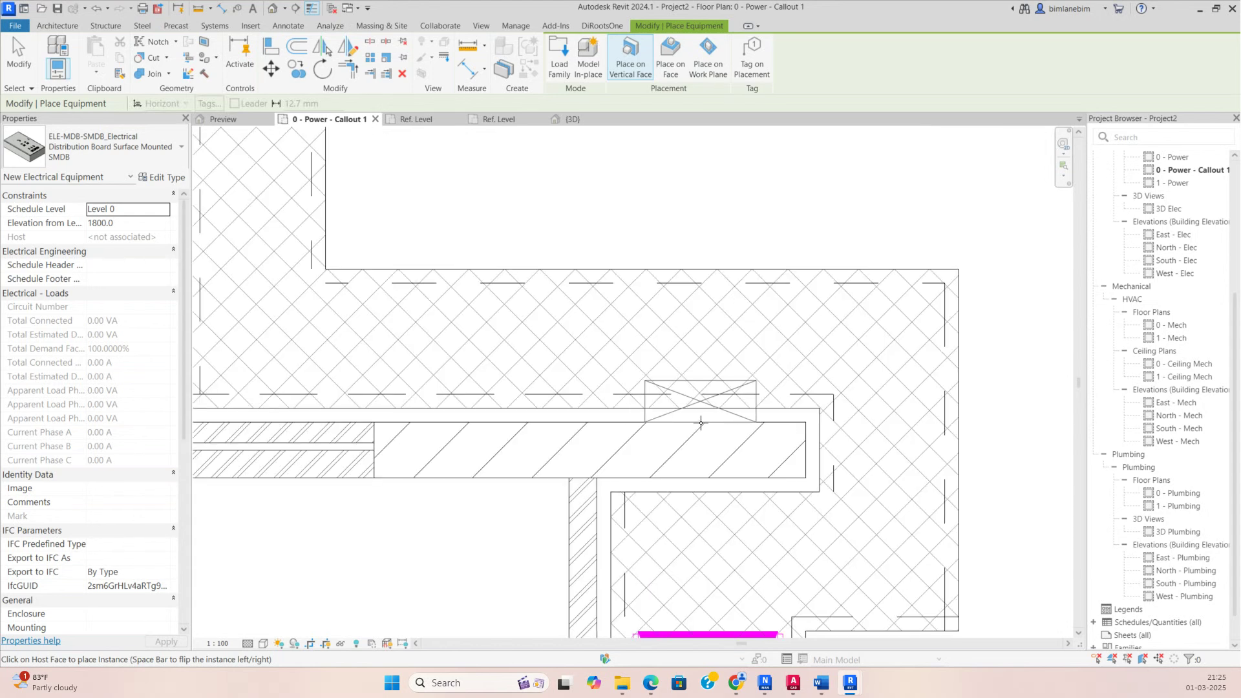
{"action": "left_click", "coordinate": [538, 425]}
{"action": "scroll", "coordinate": [665, 421], "scroll_direction": "down", "scroll_amount": 2}
{"action": "key", "text": "Escape"}
{"action": "key", "text": "Escape"}
Step: Show both SMDB boards in a cropped 3D view, extending the section box left and down
{"action": "left_click_drag", "start_coordinate": [229, 316], "coordinate": [768, 511]}
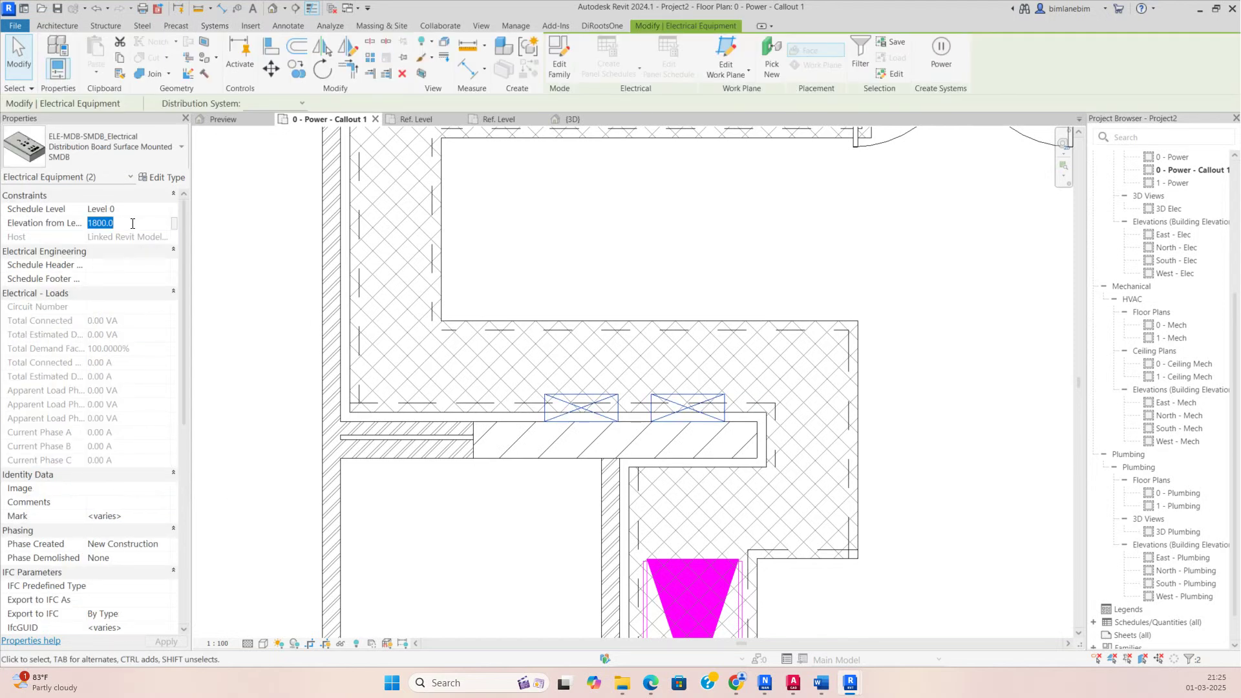
{"action": "left_click", "coordinate": [421, 80]}
{"action": "left_click", "coordinate": [417, 569]}
{"action": "middle_click_drag", "start_coordinate": [414, 568], "coordinate": [579, 555], "text": "shift"}
{"action": "scroll", "coordinate": [601, 547], "scroll_direction": "down", "scroll_amount": 3}
{"action": "left_click", "coordinate": [689, 473]}
{"action": "left_click_drag", "start_coordinate": [646, 366], "coordinate": [523, 437]}
{"action": "middle_click_drag", "start_coordinate": [523, 437], "coordinate": [580, 439], "text": "shift"}
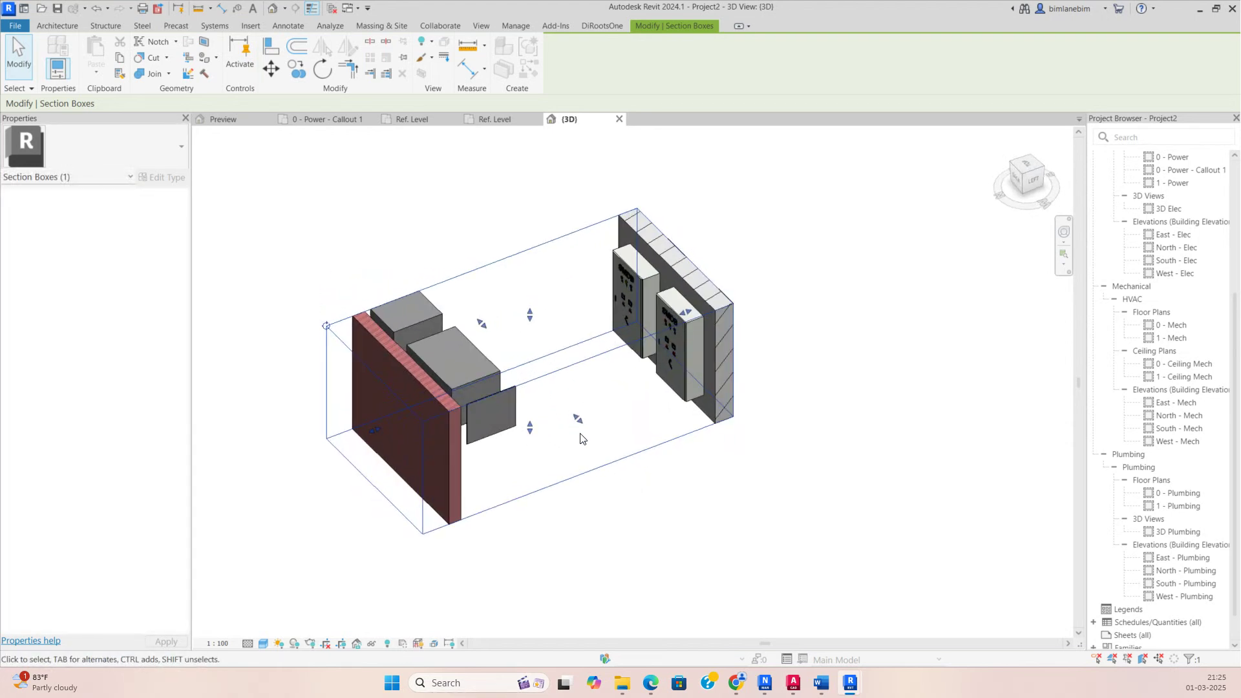
{"action": "left_click_drag", "start_coordinate": [530, 428], "coordinate": [701, 501]}
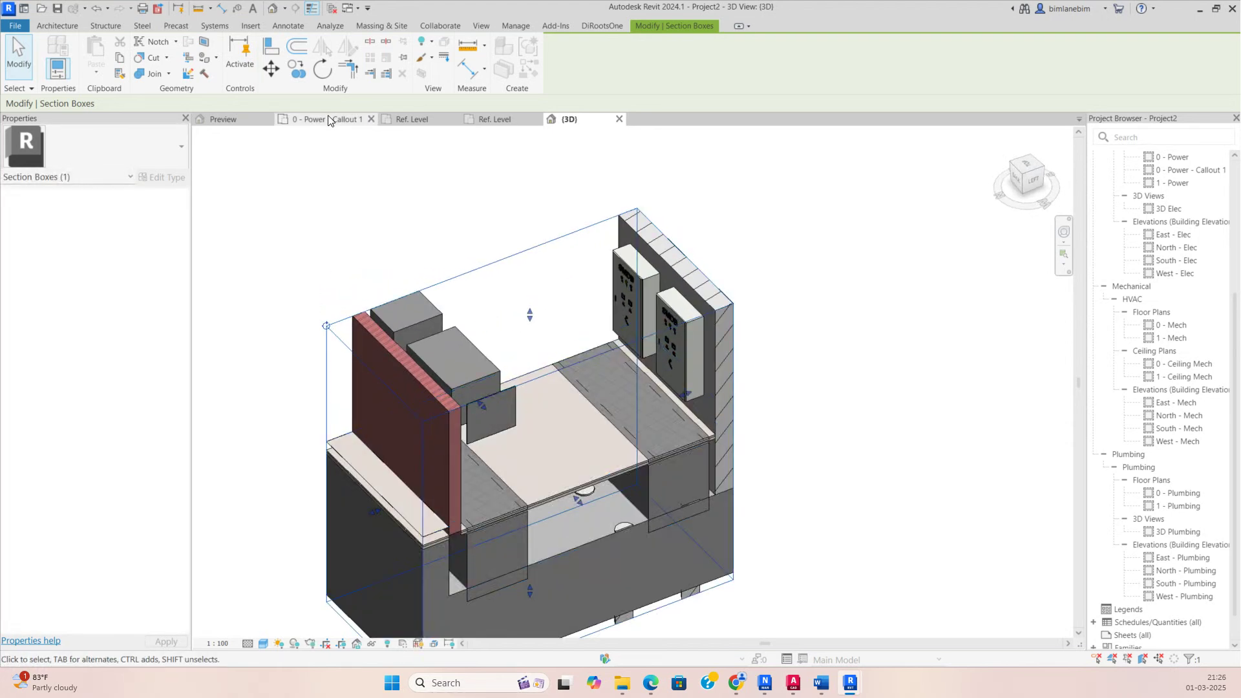
Step: Return to the Level 0 power callout plan and pan back to the upper room
{"action": "left_click", "coordinate": [333, 121]}
{"action": "scroll", "coordinate": [519, 396], "scroll_direction": "down", "scroll_amount": 4}
{"action": "left_click", "coordinate": [614, 449]}
{"action": "scroll", "coordinate": [696, 477], "scroll_direction": "down", "scroll_amount": 3}
{"action": "middle_click_drag", "start_coordinate": [711, 487], "coordinate": [561, 316]}
{"action": "scroll", "coordinate": [514, 475], "scroll_direction": "up", "scroll_amount": 4}
{"action": "middle_click_drag", "start_coordinate": [547, 385], "coordinate": [546, 598]}
{"action": "scroll", "coordinate": [582, 452], "scroll_direction": "up", "scroll_amount": 5}
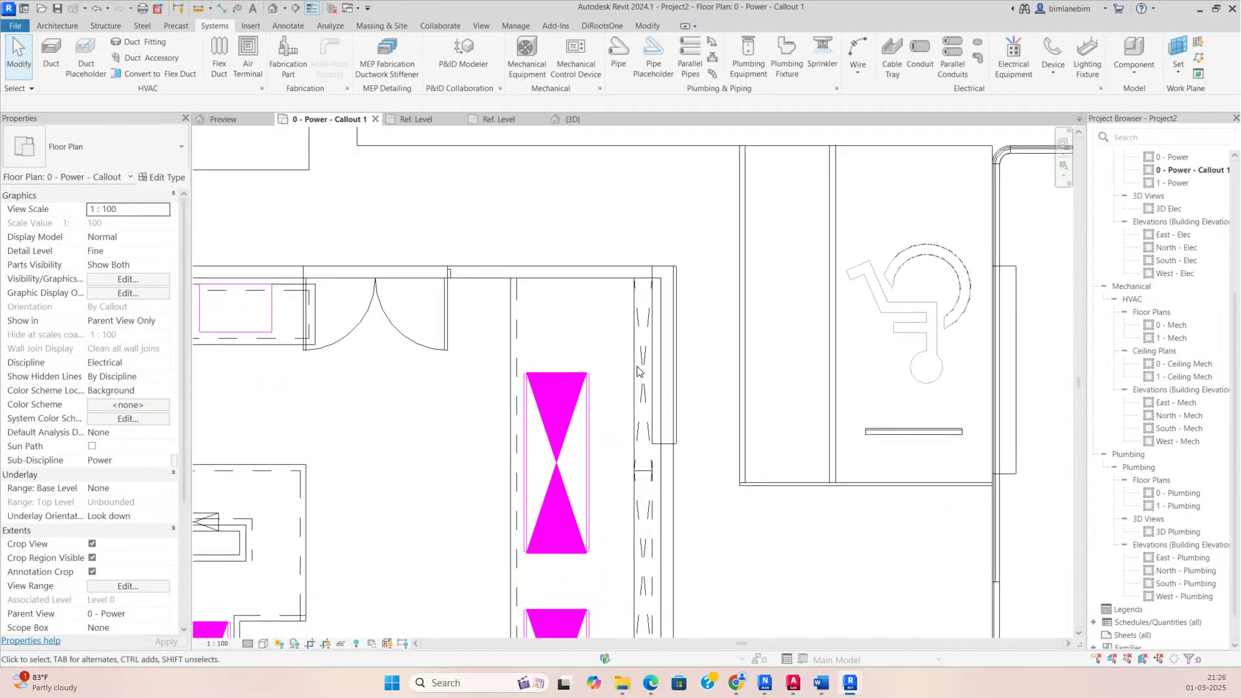
{"action": "scroll", "coordinate": [638, 383], "scroll_direction": "down", "scroll_amount": 6}
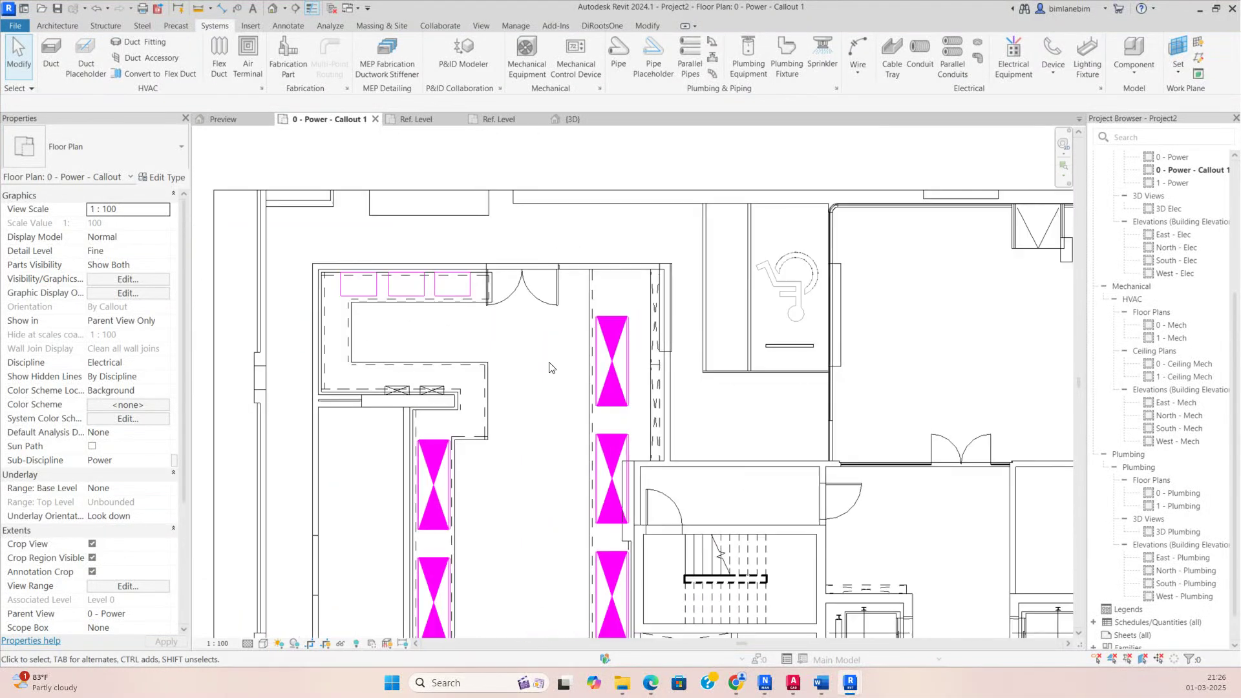
Step: Set up a 900 mm Ladder Cable Tray at 3000 mm middle elevation
{"action": "scroll", "coordinate": [578, 362], "scroll_direction": "up", "scroll_amount": 2}
{"action": "middle_click_drag", "start_coordinate": [555, 376], "coordinate": [578, 341]}
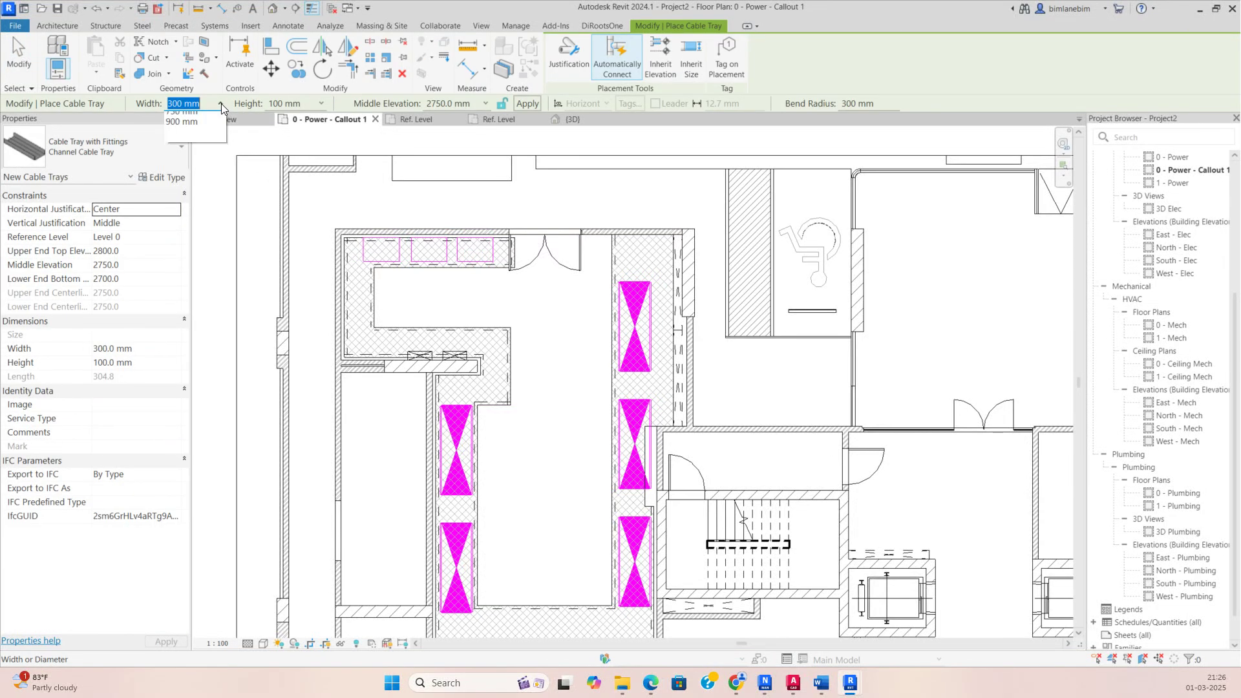
{"action": "left_click", "coordinate": [221, 104]}
{"action": "left_click", "coordinate": [185, 272]}
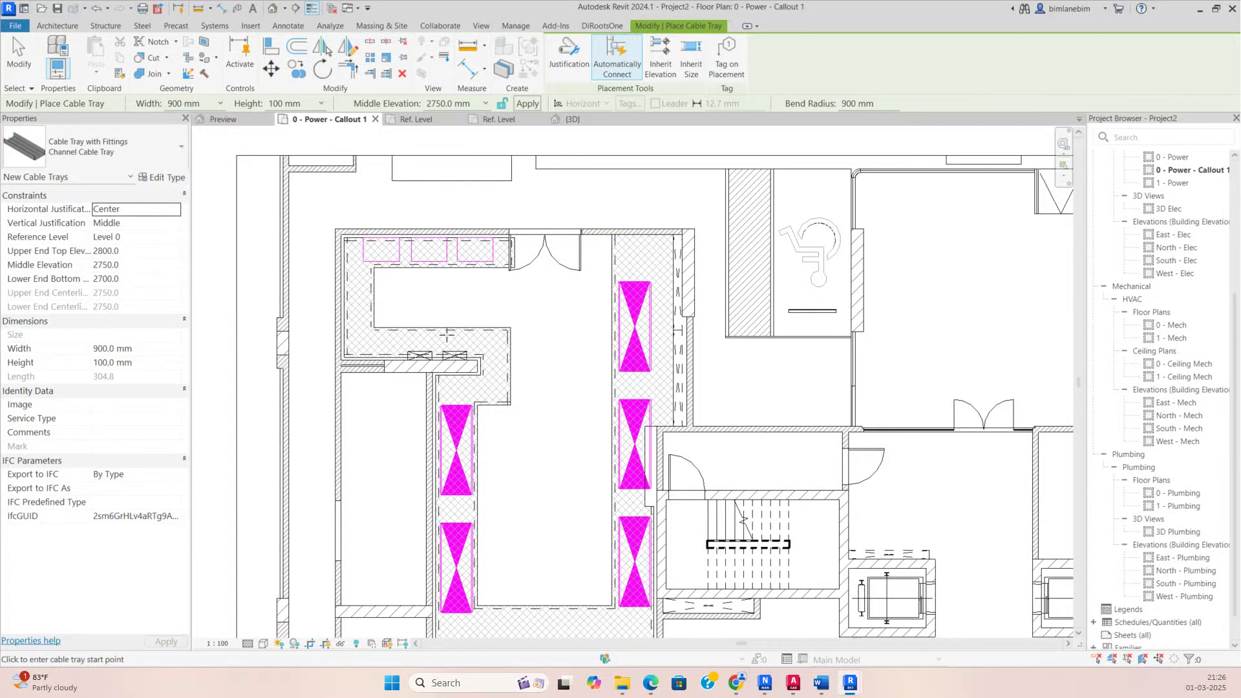
{"action": "left_click", "coordinate": [139, 152]}
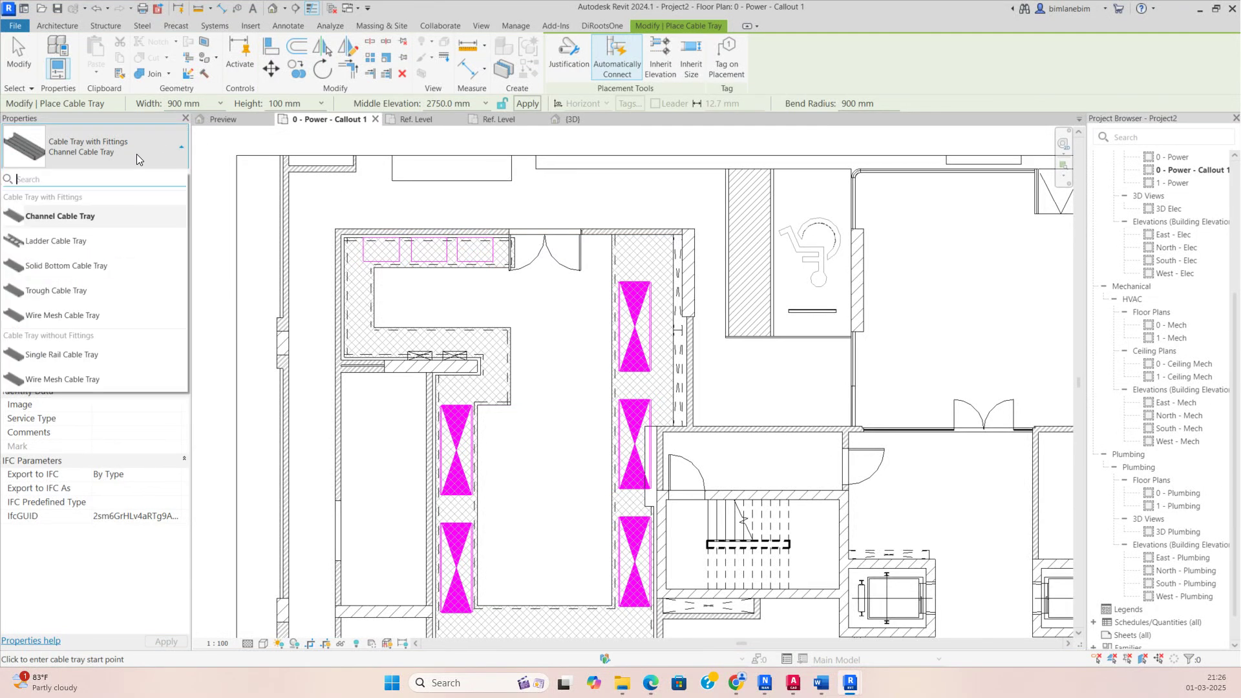
{"action": "left_click", "coordinate": [67, 239]}
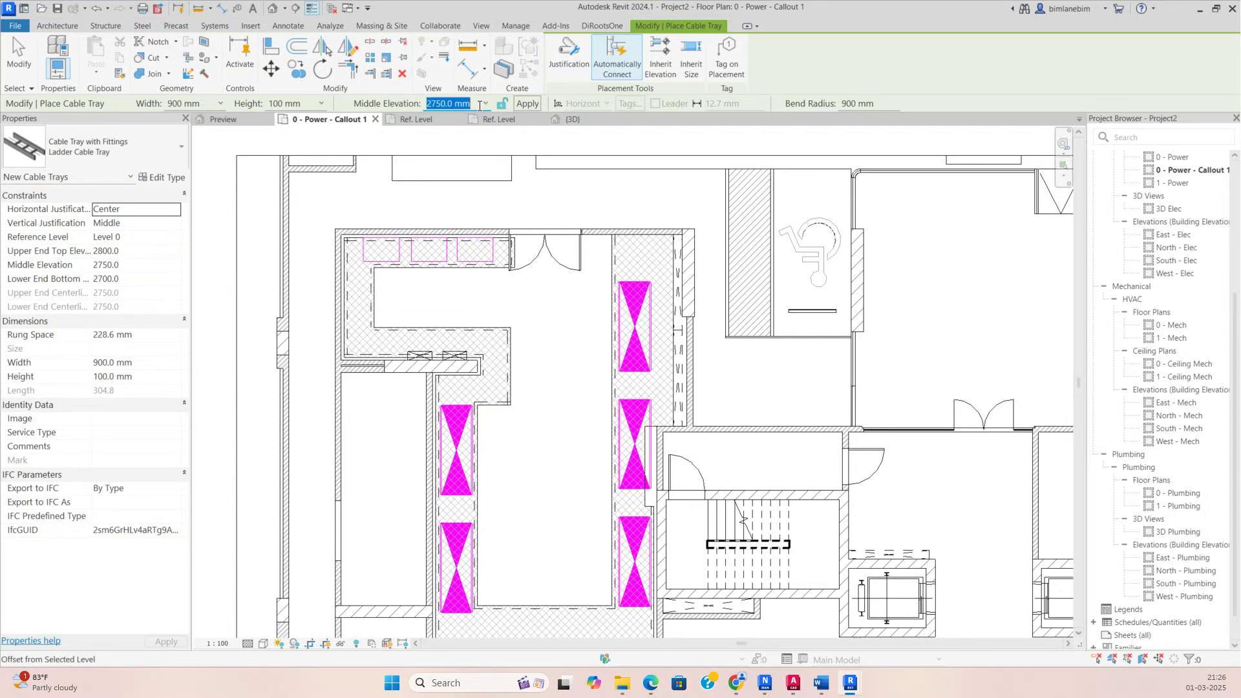
{"action": "scroll", "coordinate": [513, 484], "scroll_direction": "up", "scroll_amount": 2}
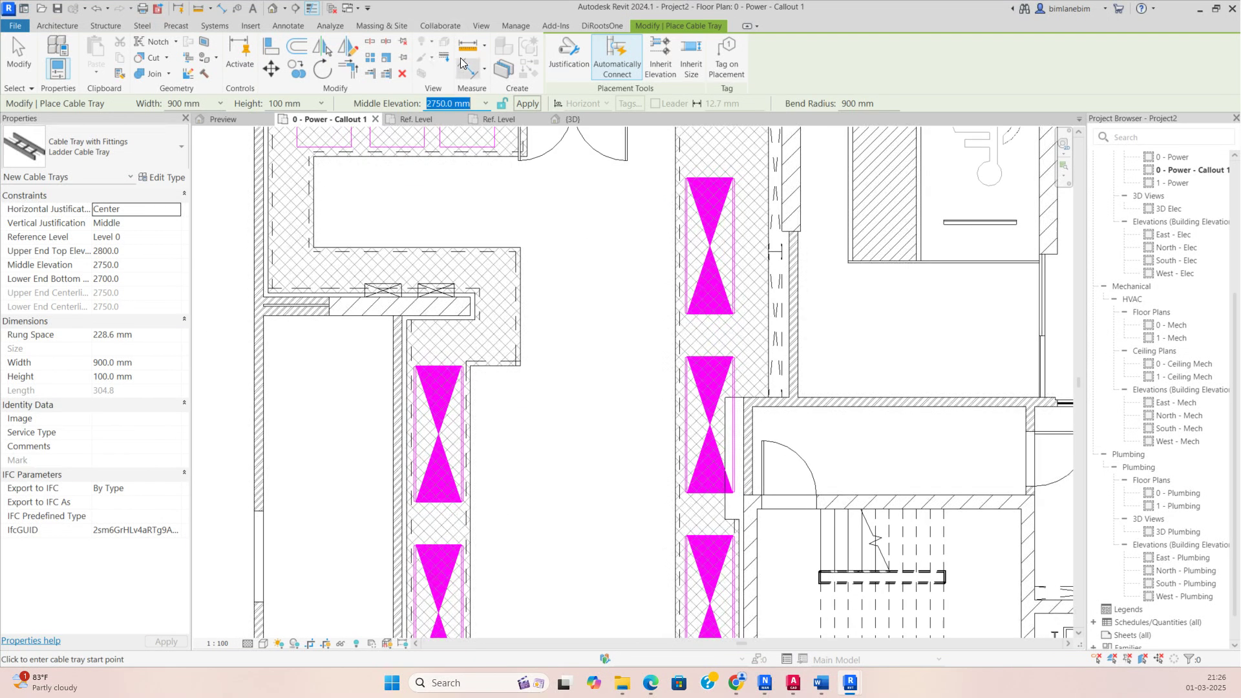
{"action": "type", "text": "3000"}
{"action": "key", "text": "Return"}
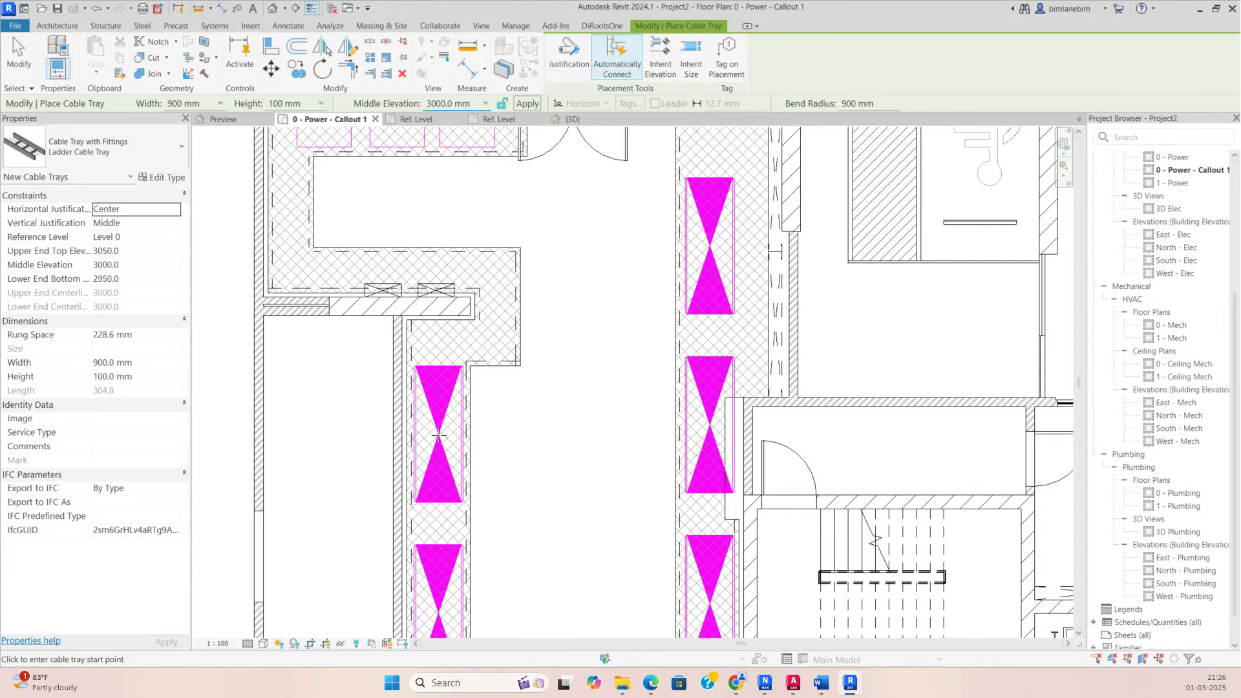
Step: Draw the tray from the lower-left equipment up the corridor, bending to the upper-right equipment
{"action": "left_click", "coordinate": [439, 434]}
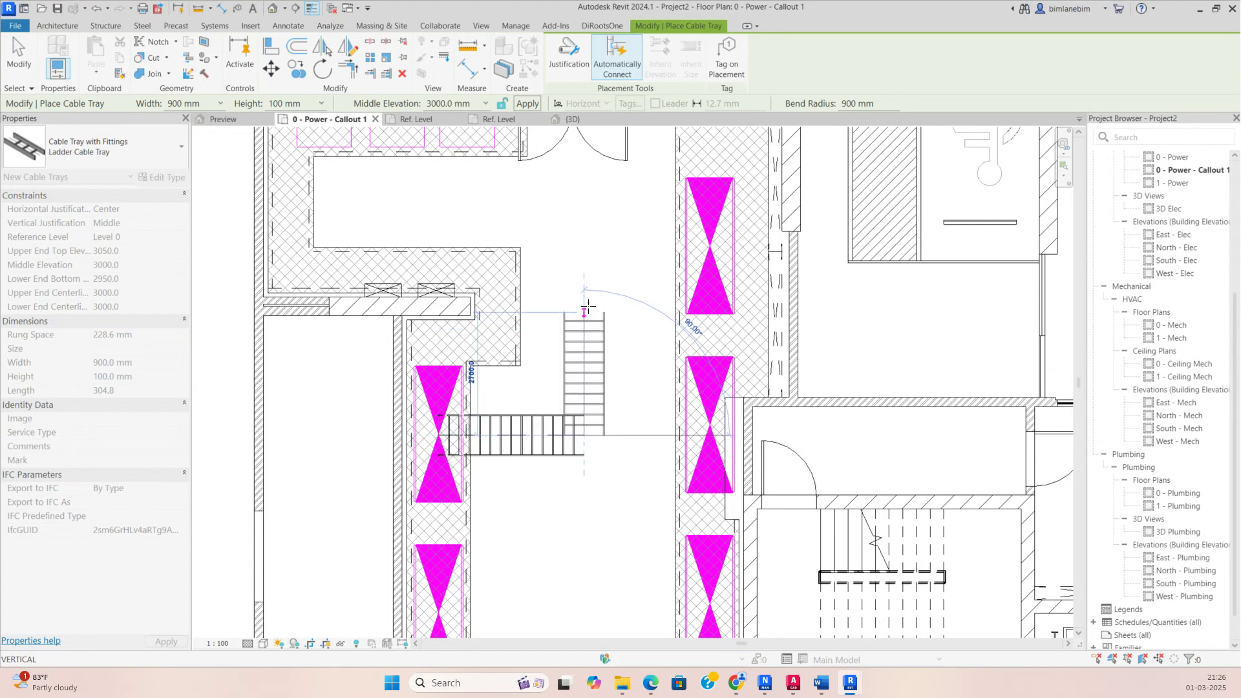
{"action": "middle_click_drag", "start_coordinate": [588, 218], "coordinate": [579, 415]}
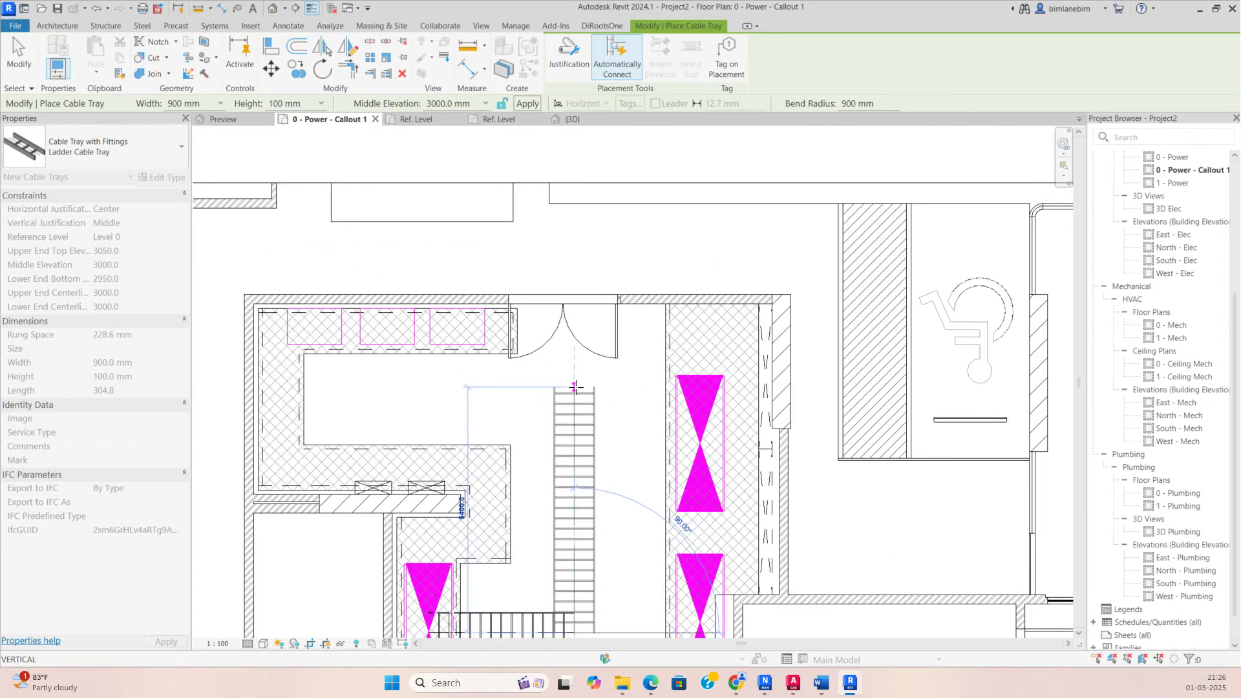
{"action": "left_click", "coordinate": [575, 378]}
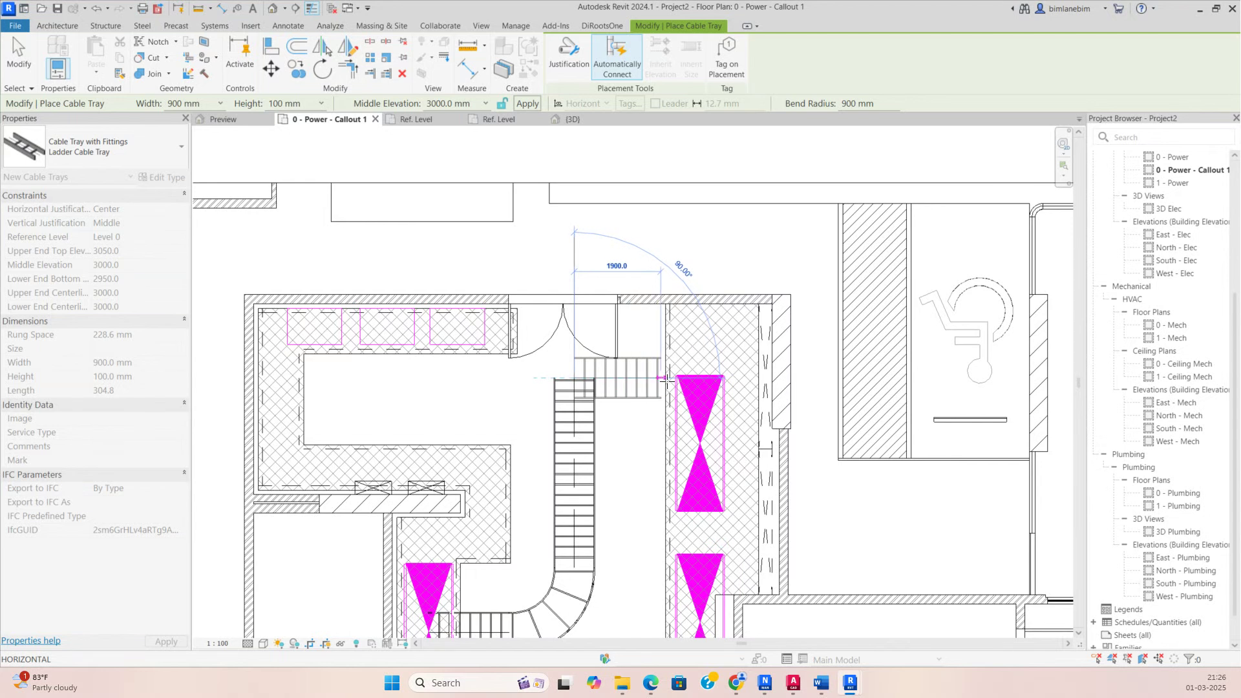
{"action": "left_click", "coordinate": [761, 379]}
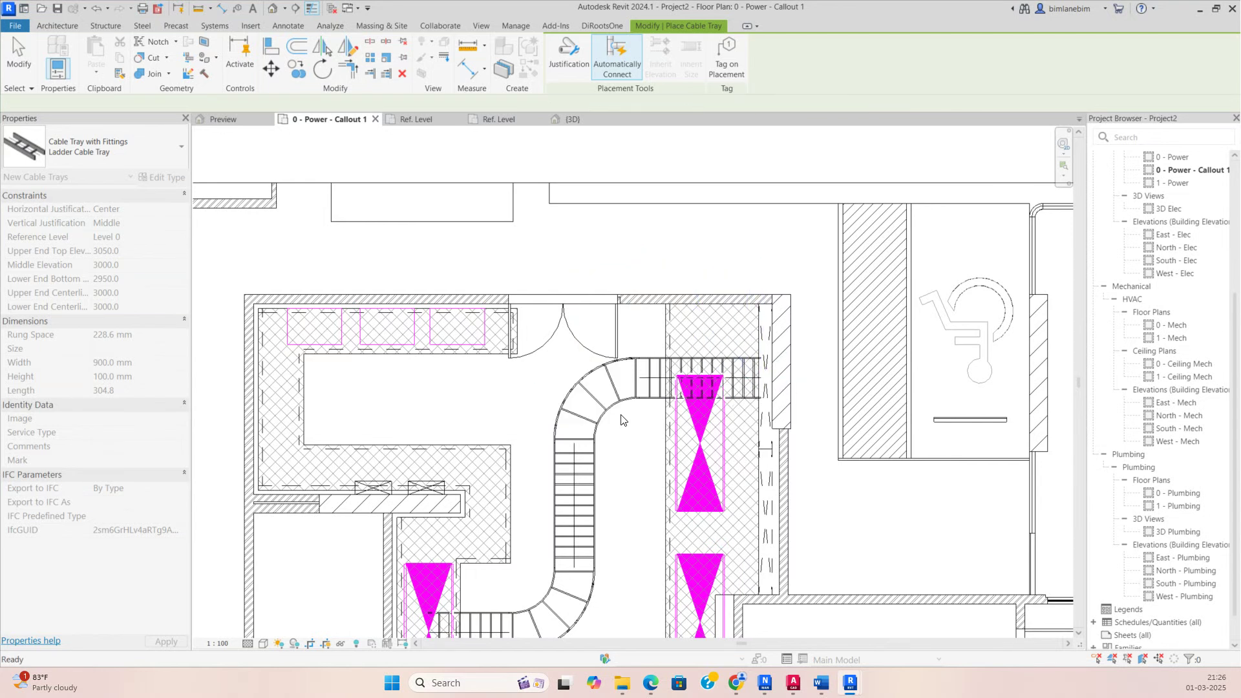
{"action": "key", "text": "Escape"}
{"action": "key", "text": "Escape"}
{"action": "scroll", "coordinate": [601, 284], "scroll_direction": "down", "scroll_amount": 3}
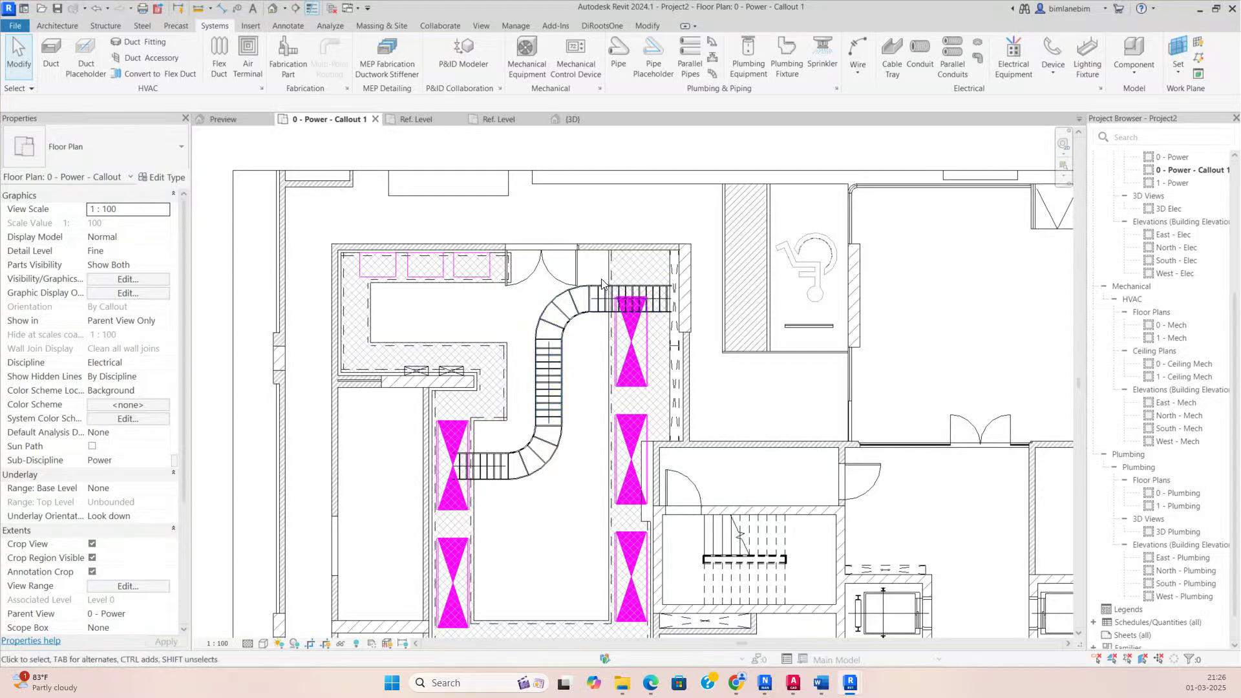
Step: Nudge the top horizontal tray segment upward
{"action": "scroll", "coordinate": [601, 285], "scroll_direction": "up", "scroll_amount": 4}
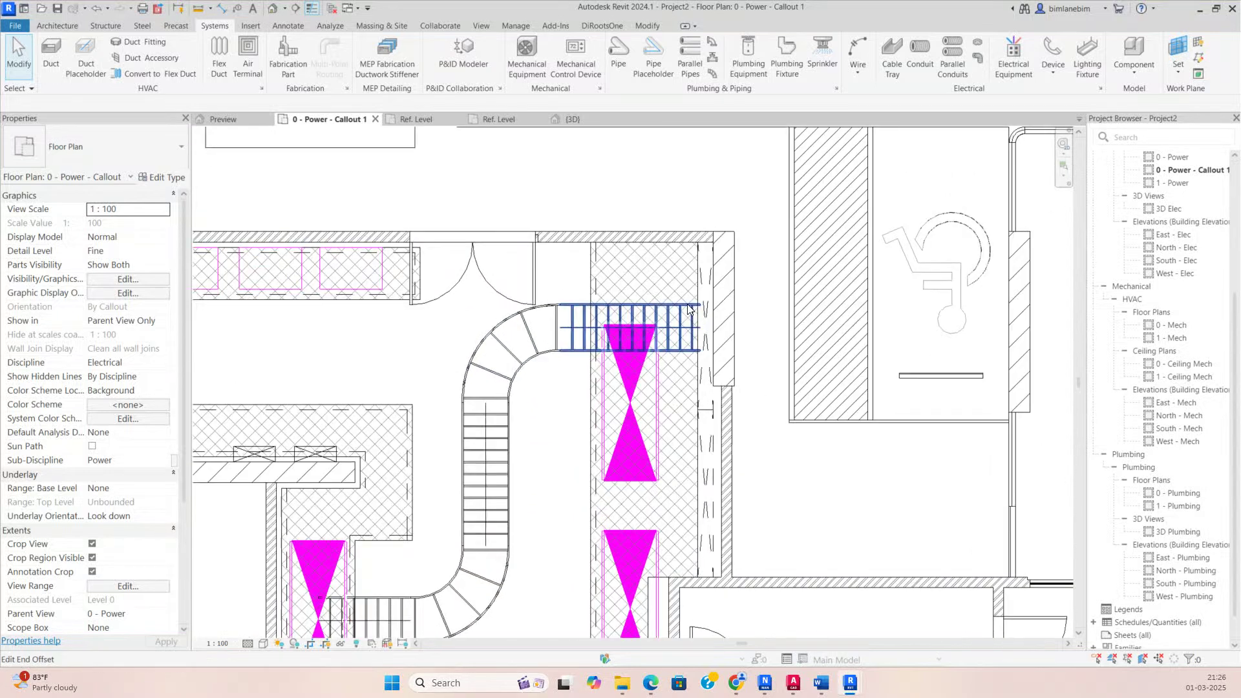
{"action": "left_click", "coordinate": [688, 305]}
{"action": "key", "text": "Up"}
{"action": "key", "text": "Up"}
{"action": "key", "text": "Up"}
{"action": "key", "text": "Up"}
{"action": "key", "text": "Up"}
{"action": "key", "text": "Up"}
{"action": "key", "text": "Up"}
{"action": "key", "text": "Up"}
{"action": "key", "text": "Up"}
{"action": "key", "text": "Up"}
{"action": "key", "text": "Up"}
{"action": "key", "text": "Up"}
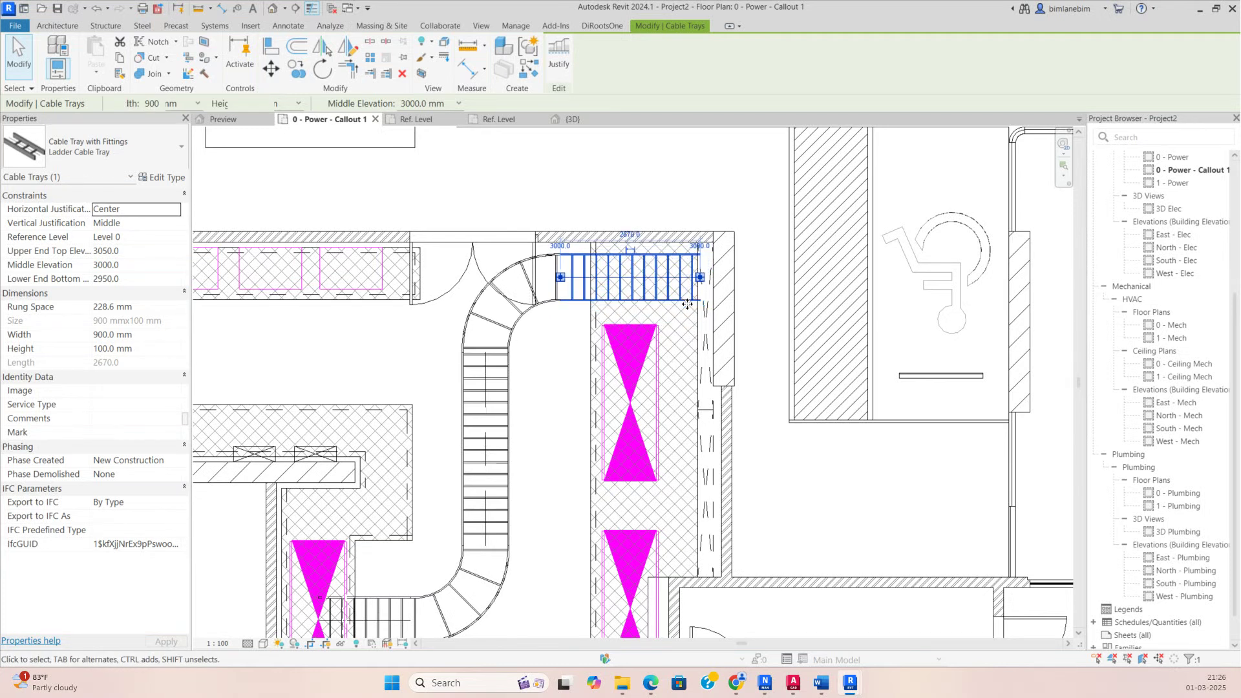
{"action": "key", "text": "Escape"}
Step: Show the connected tray run in a cropped 3D view, extending the section box up and down
{"action": "scroll", "coordinate": [639, 341], "scroll_direction": "down", "scroll_amount": 4}
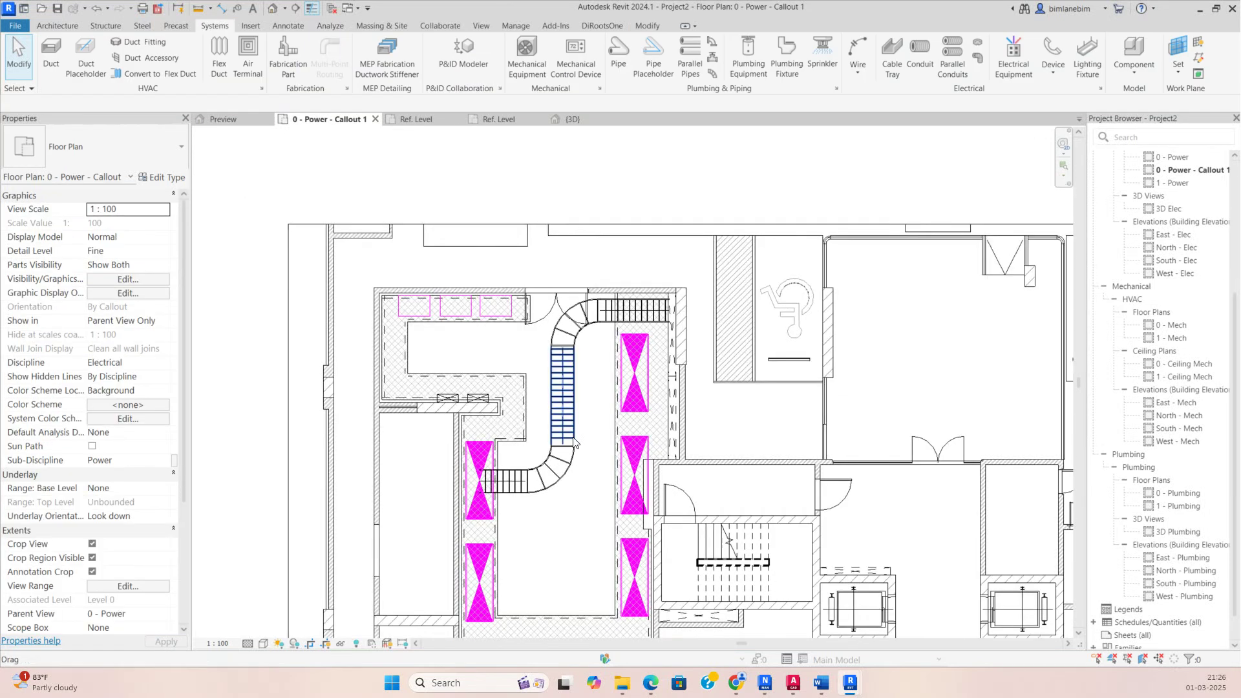
{"action": "left_click", "coordinate": [574, 442]}
{"action": "key", "text": "Tab"}
{"action": "left_click", "coordinate": [574, 442]}
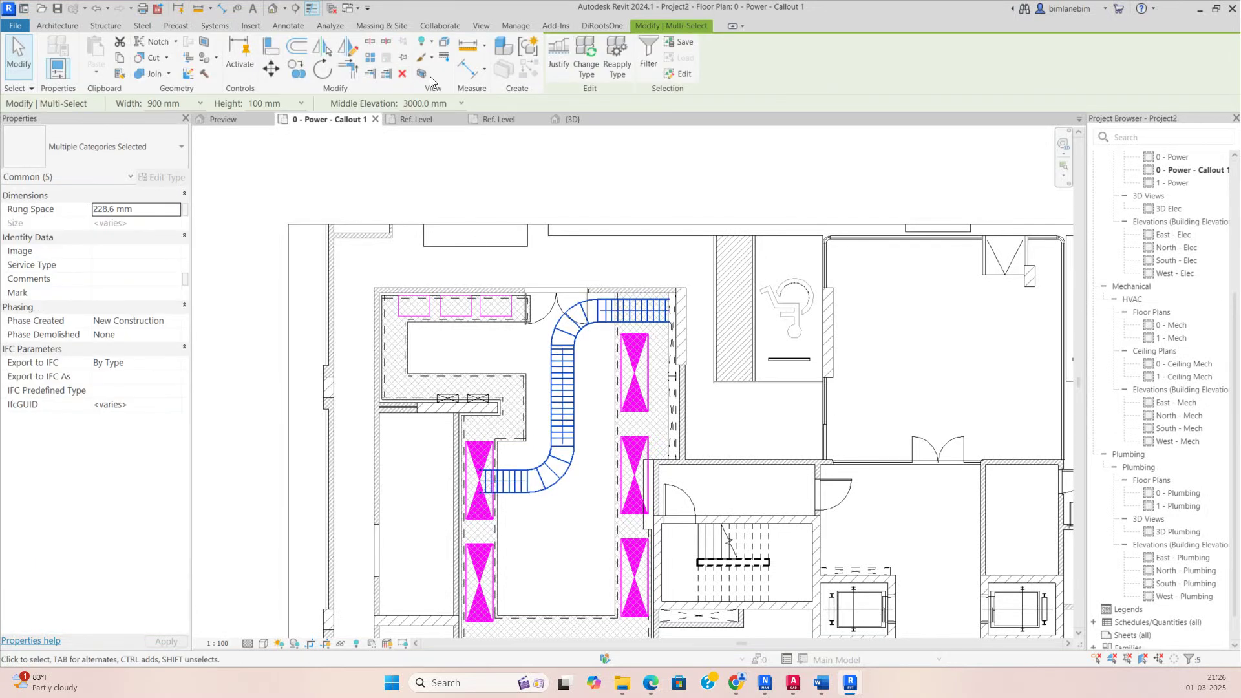
{"action": "left_click", "coordinate": [424, 75]}
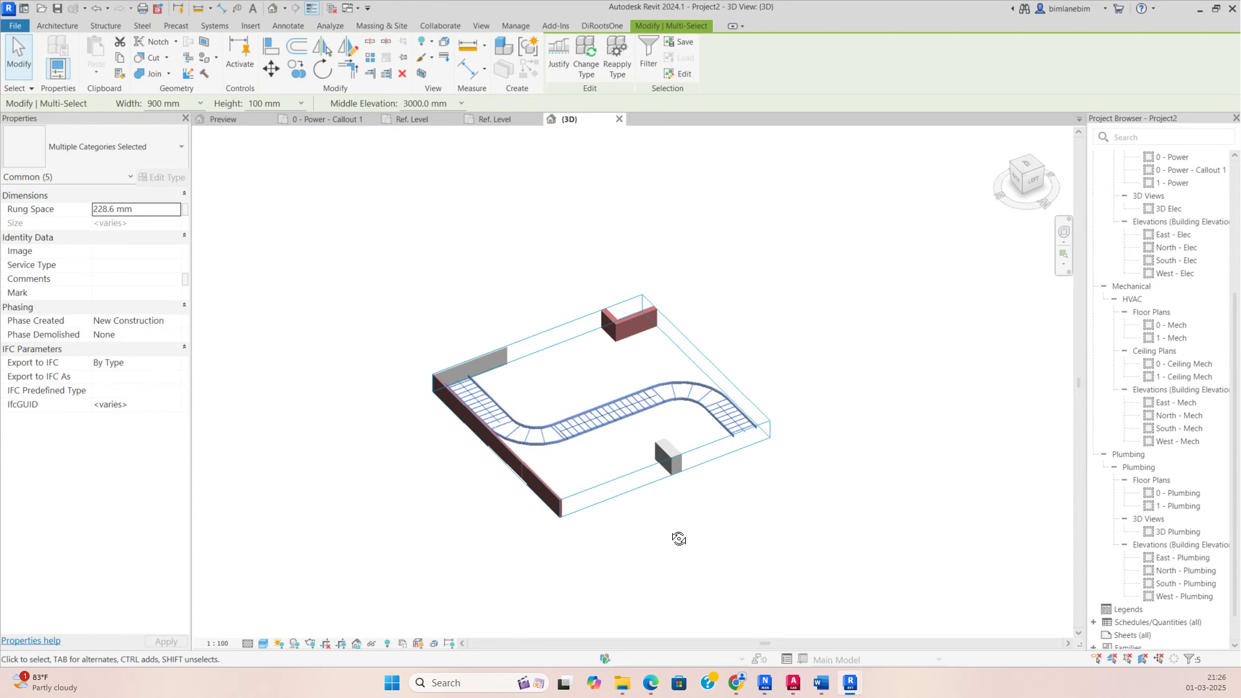
{"action": "middle_click_drag", "start_coordinate": [673, 531], "coordinate": [498, 405], "text": "shift"}
{"action": "left_click", "coordinate": [707, 433]}
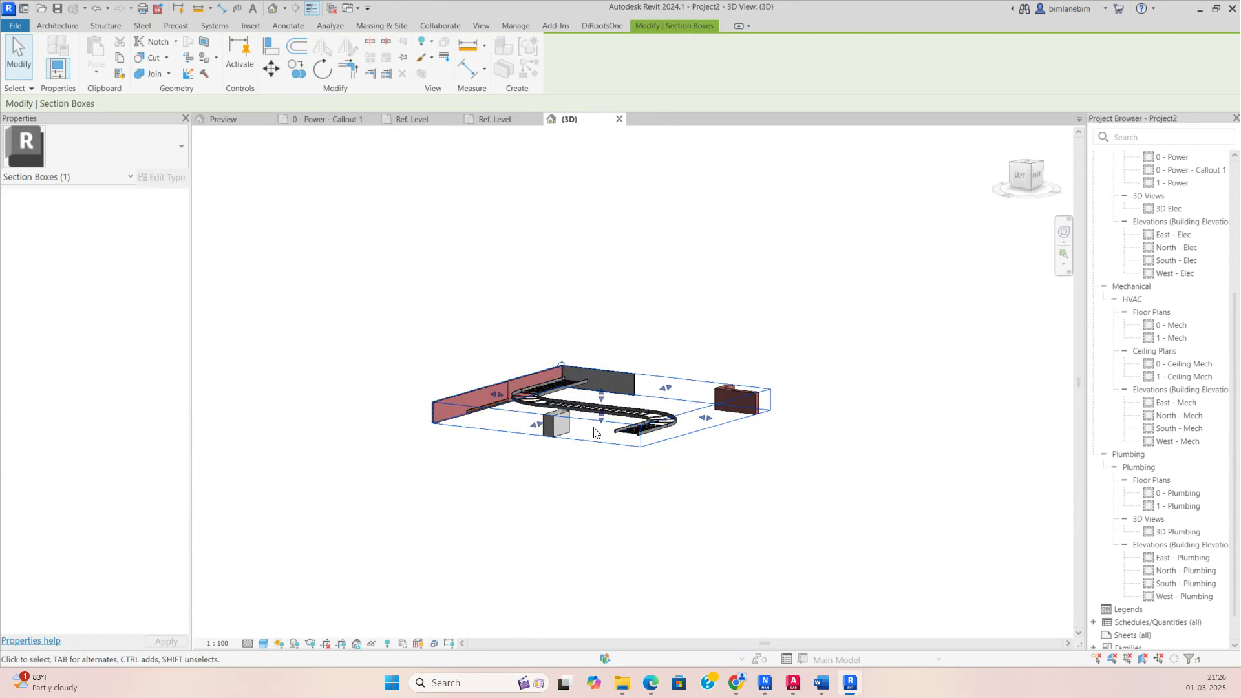
{"action": "left_click_drag", "start_coordinate": [601, 419], "coordinate": [601, 589]}
{"action": "left_click_drag", "start_coordinate": [602, 400], "coordinate": [595, 284]}
{"action": "scroll", "coordinate": [590, 390], "scroll_direction": "up", "scroll_amount": 2}
{"action": "middle_click_drag", "start_coordinate": [634, 431], "coordinate": [494, 392], "text": "shift"}
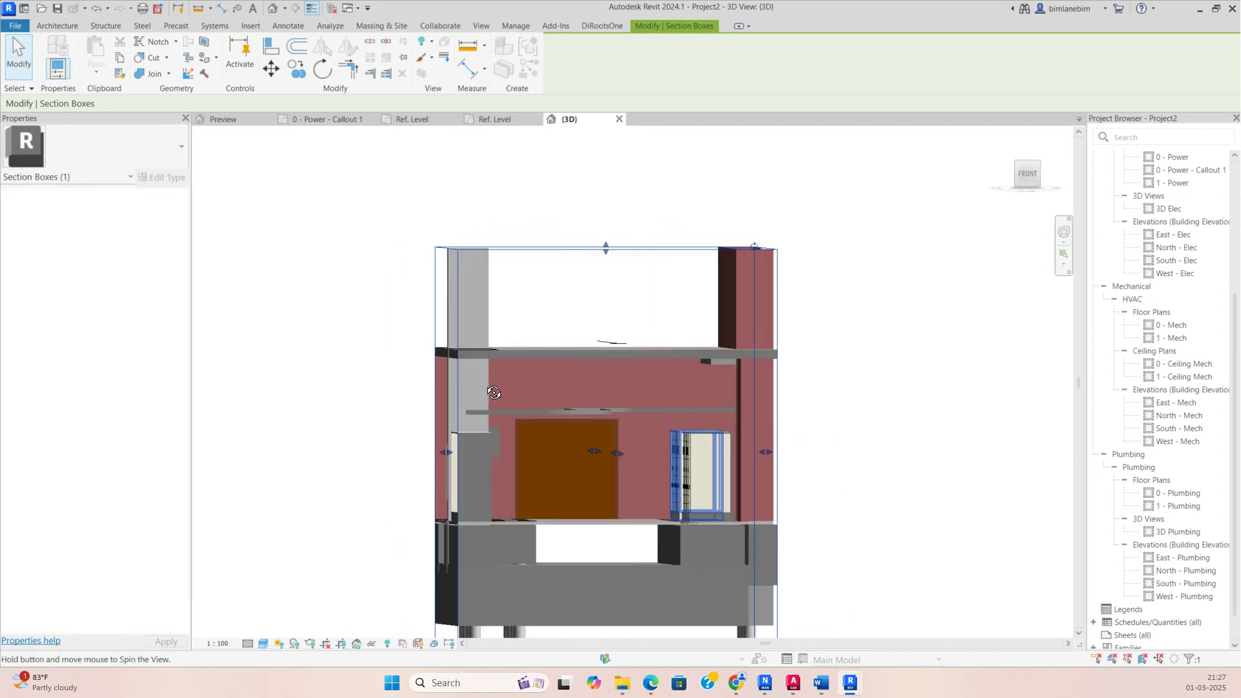
{"action": "scroll", "coordinate": [505, 413], "scroll_direction": "up", "scroll_amount": 2}
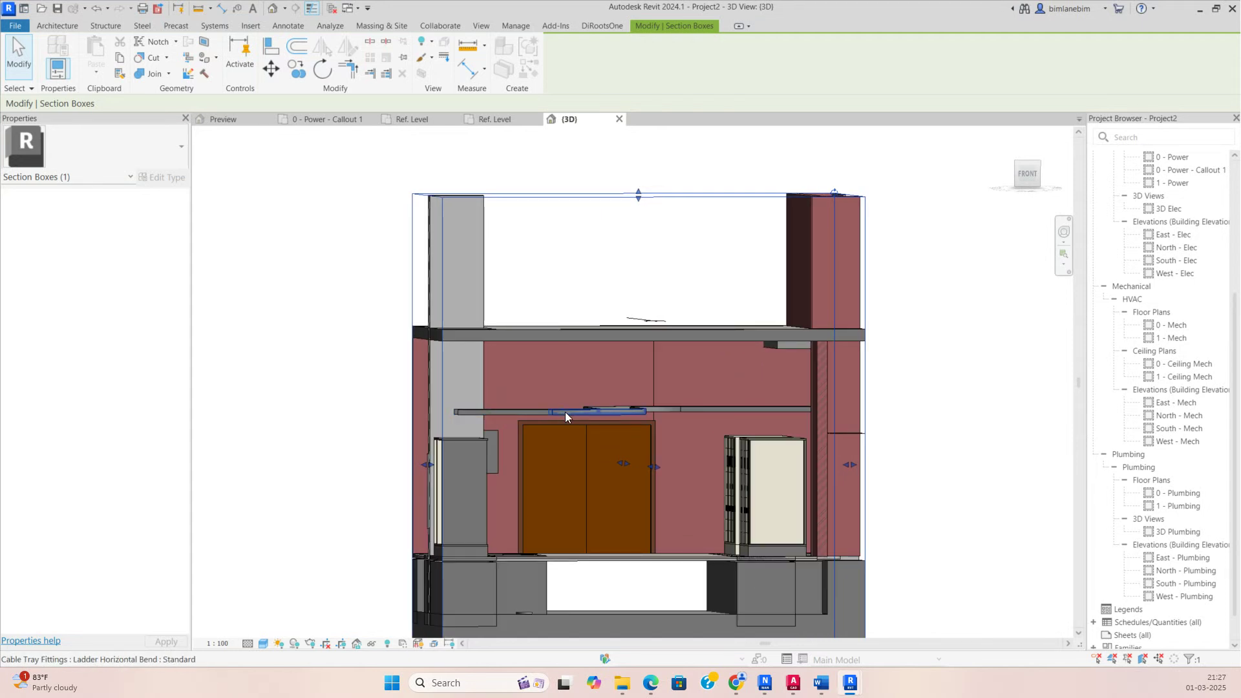
Step: Raise the right-hand tray segment's middle elevation to 3800 mm and return to the Level 0 power callout
{"action": "left_click", "coordinate": [693, 410]}
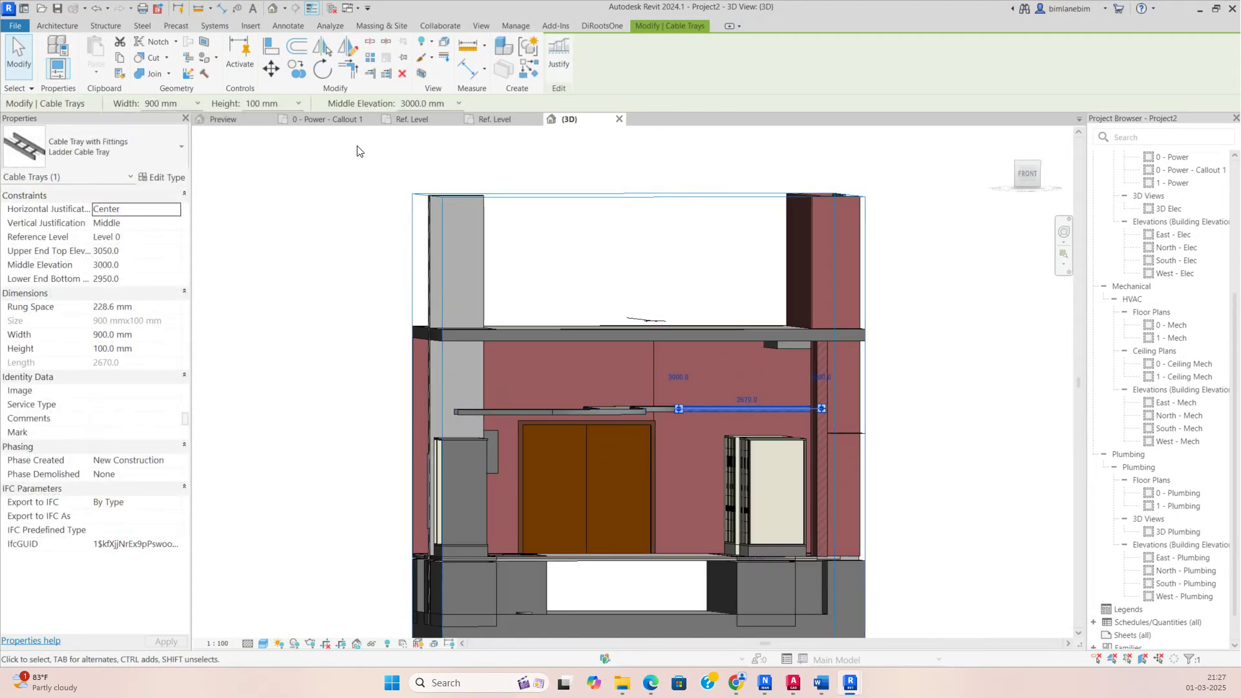
{"action": "left_click", "coordinate": [424, 103]}
{"action": "type", "text": "3500"}
{"action": "key", "text": "Return"}
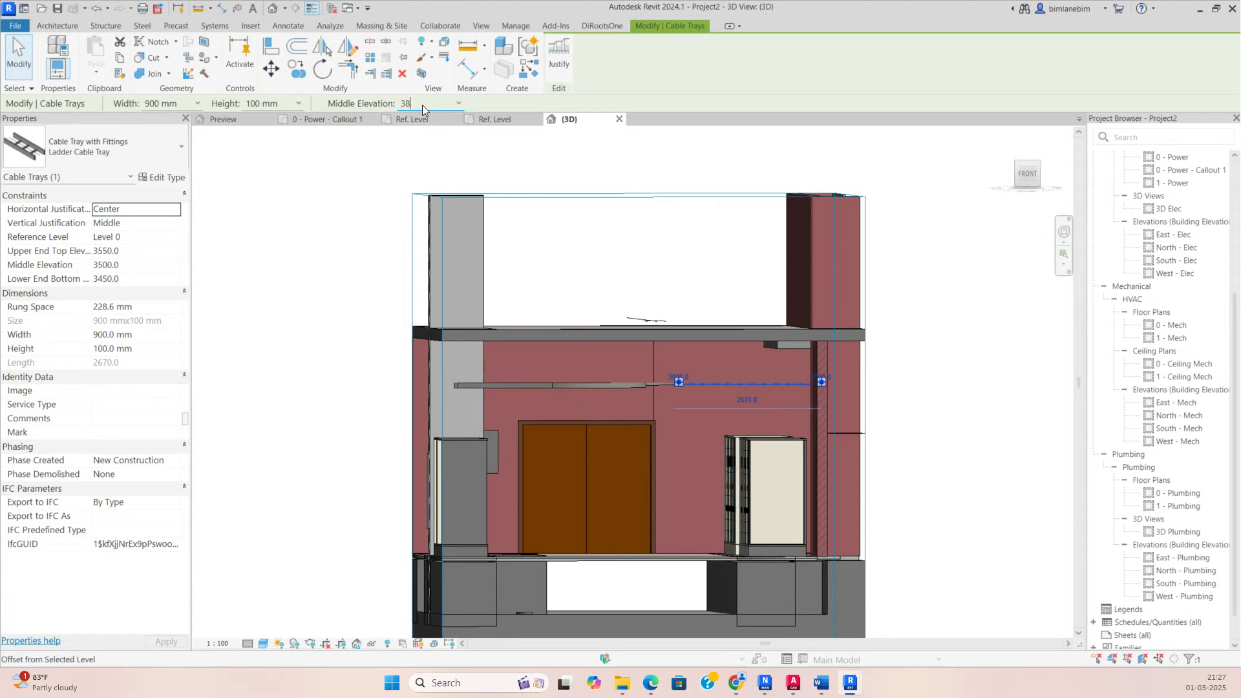
{"action": "type", "text": "3800"}
{"action": "key", "text": "Return"}
{"action": "middle_click_drag", "start_coordinate": [307, 415], "coordinate": [369, 464], "text": "shift"}
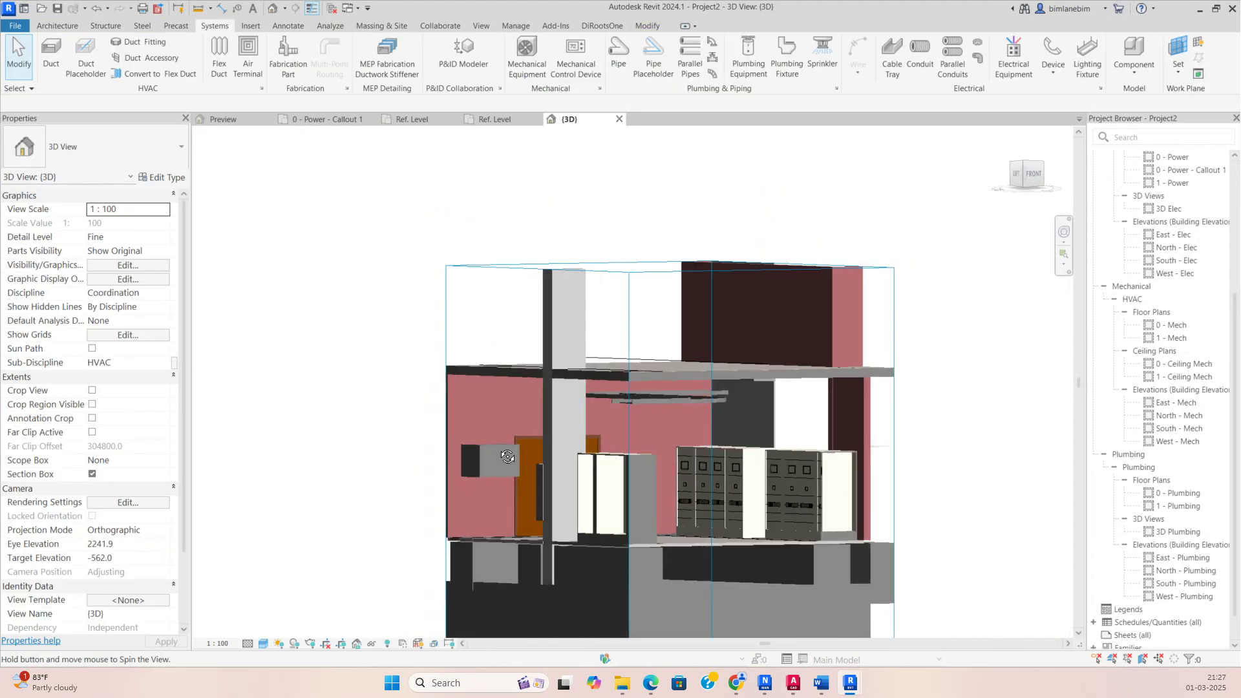
{"action": "left_click", "coordinate": [328, 120]}
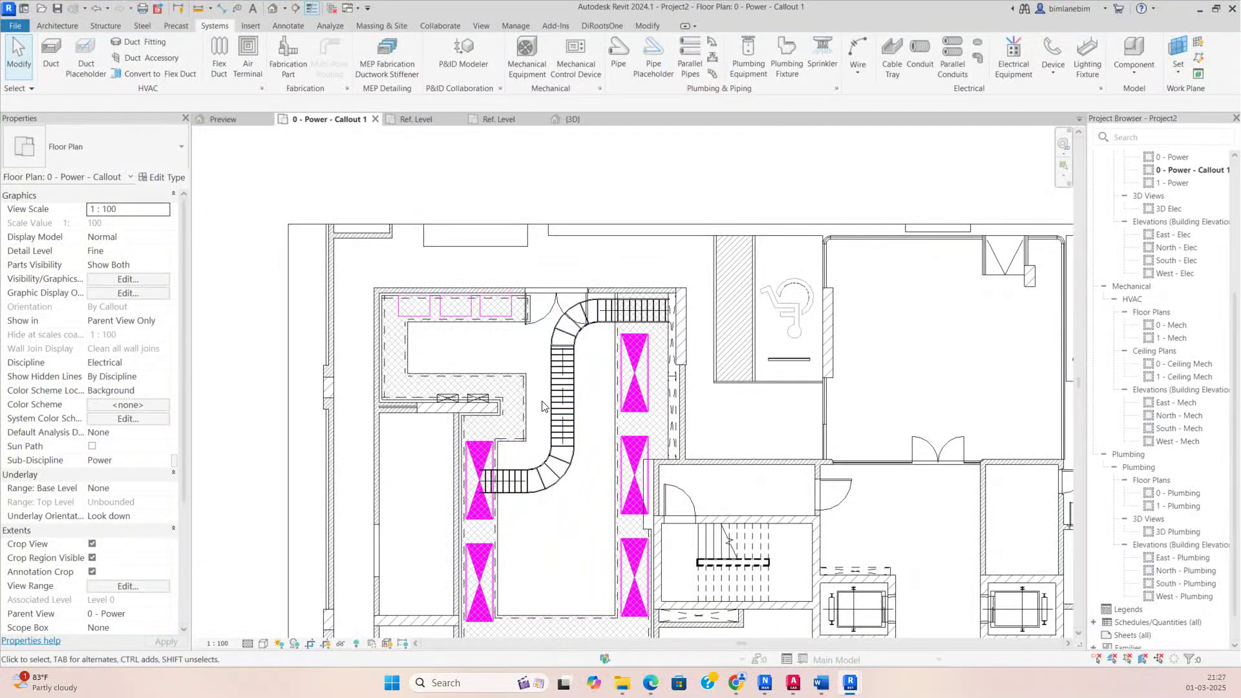
Step: Select the whole connected ladder tray run and set its Service Type to CL
{"action": "mouse_move", "coordinate": [552, 410]}
{"action": "middle_mouse_down"}
{"action": "mouse_move", "coordinate": [557, 455]}
{"action": "mouse_move", "coordinate": [558, 399]}
{"action": "mouse_move", "coordinate": [614, 418]}
{"action": "mouse_move", "coordinate": [594, 389]}
{"action": "middle_mouse_up"}
{"action": "key", "text": "v"}
{"action": "key", "text": "v"}
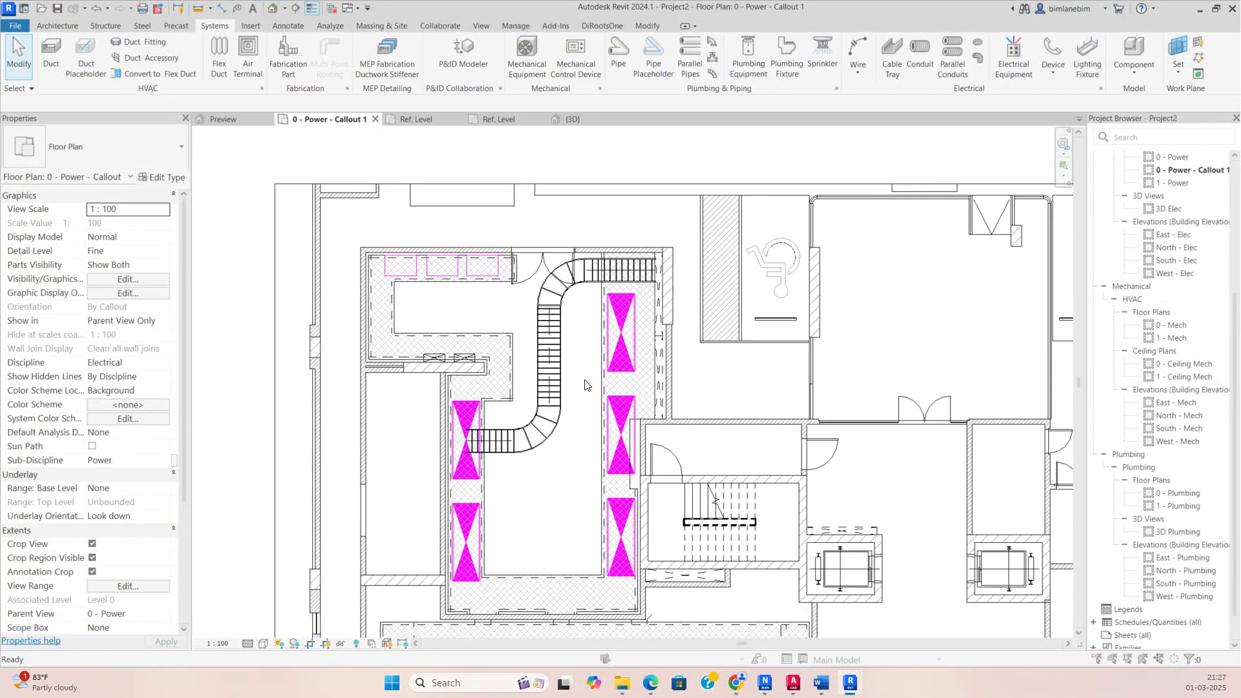
{"action": "key", "text": "Escape"}
{"action": "scroll", "coordinate": [499, 441], "scroll_direction": "up", "scroll_amount": 2}
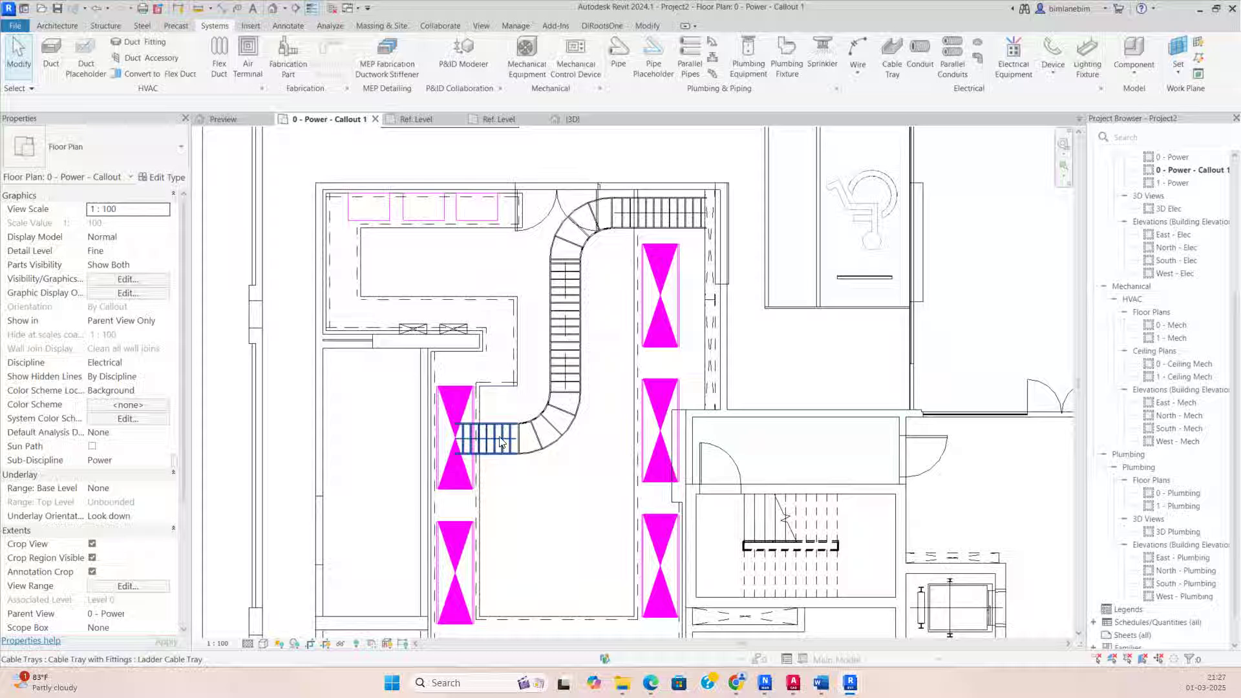
{"action": "left_click", "coordinate": [500, 441]}
{"action": "key", "text": "Tab"}
{"action": "left_click", "coordinate": [500, 441]}
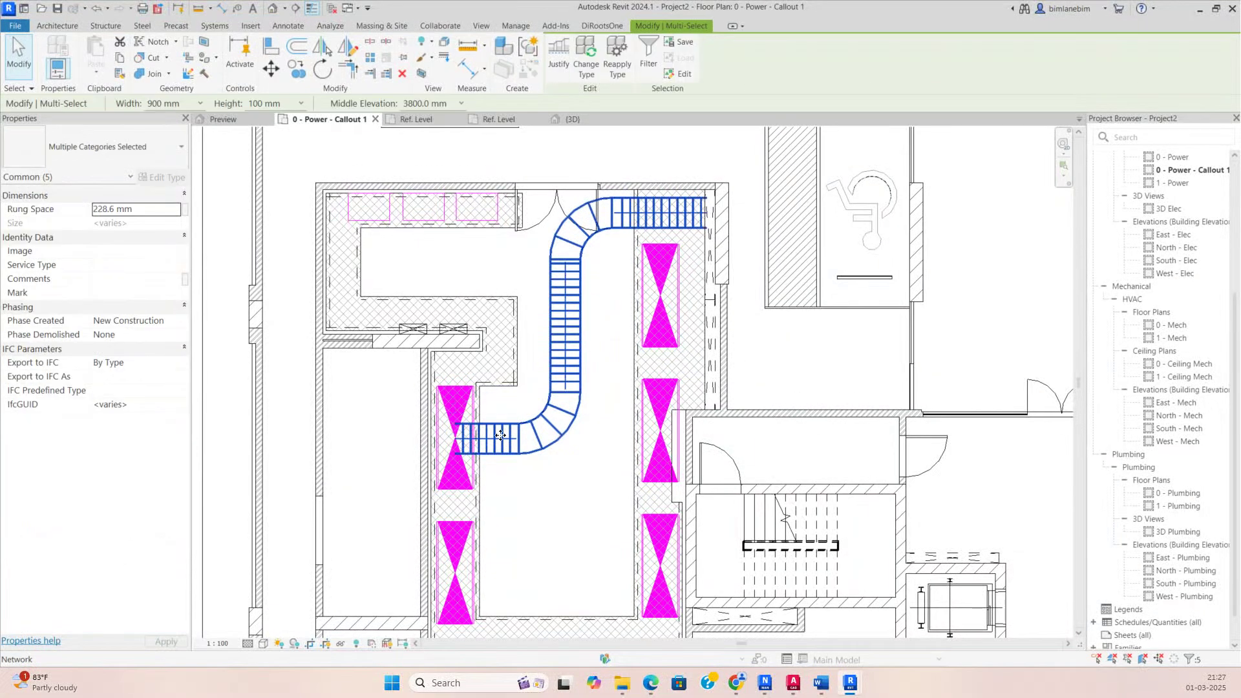
{"action": "left_click", "coordinate": [116, 265]}
{"action": "type", "text": "CT"}
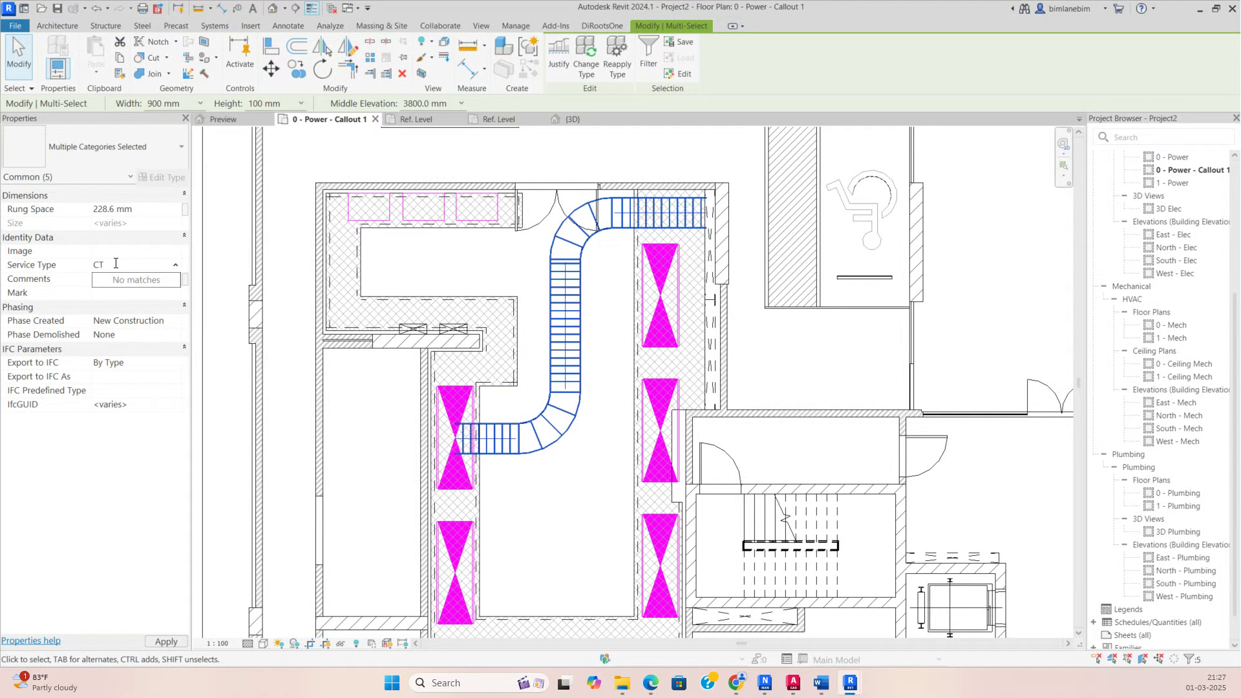
{"action": "key", "text": "BackSpace"}
{"action": "type", "text": "L-1"}
{"action": "left_click", "coordinate": [347, 466]}
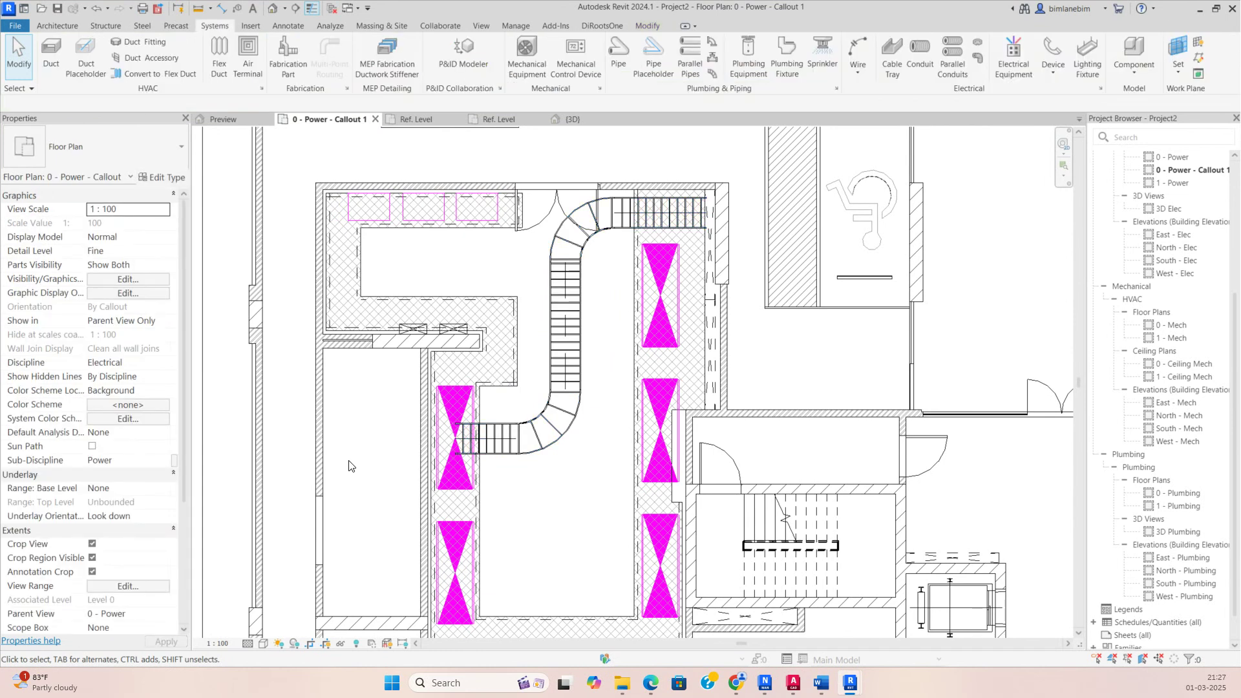
Step: Create a new rule-based view filter named CL-1 from the Visibility/Graphics Filters tab
{"action": "key", "text": "v"}
{"action": "key", "text": "g"}
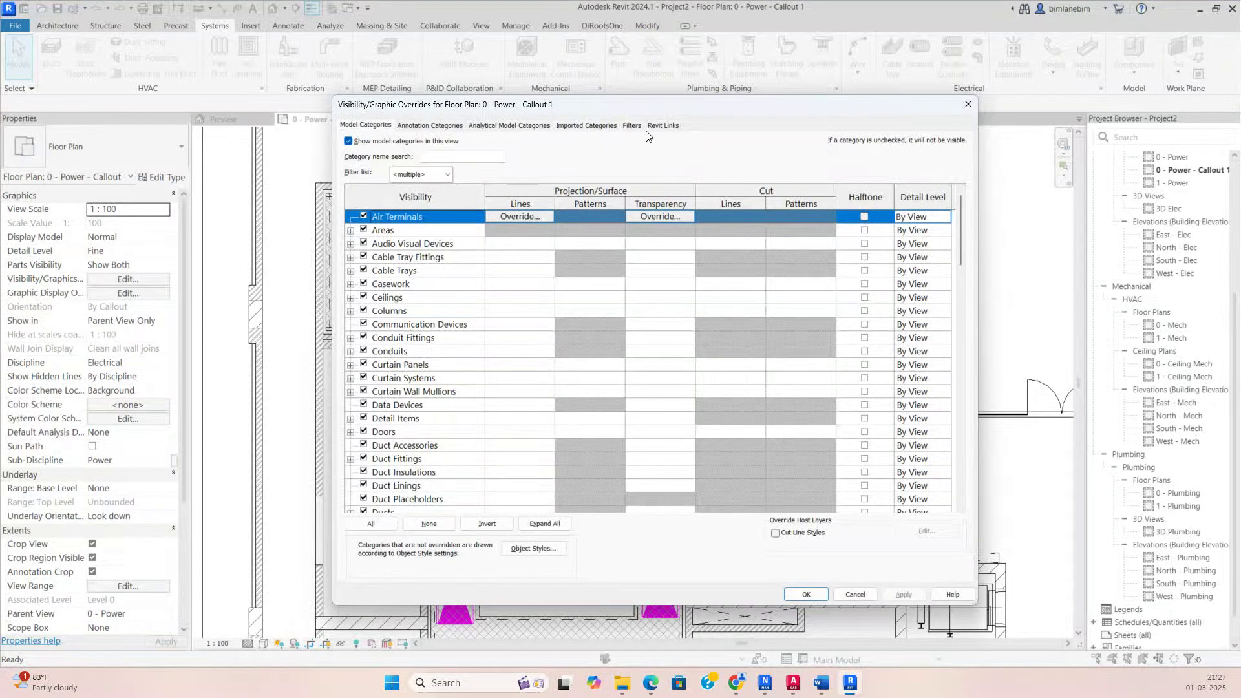
{"action": "key", "text": "Escape"}
{"action": "key", "text": "v"}
{"action": "key", "text": "g"}
{"action": "left_click", "coordinate": [637, 127]}
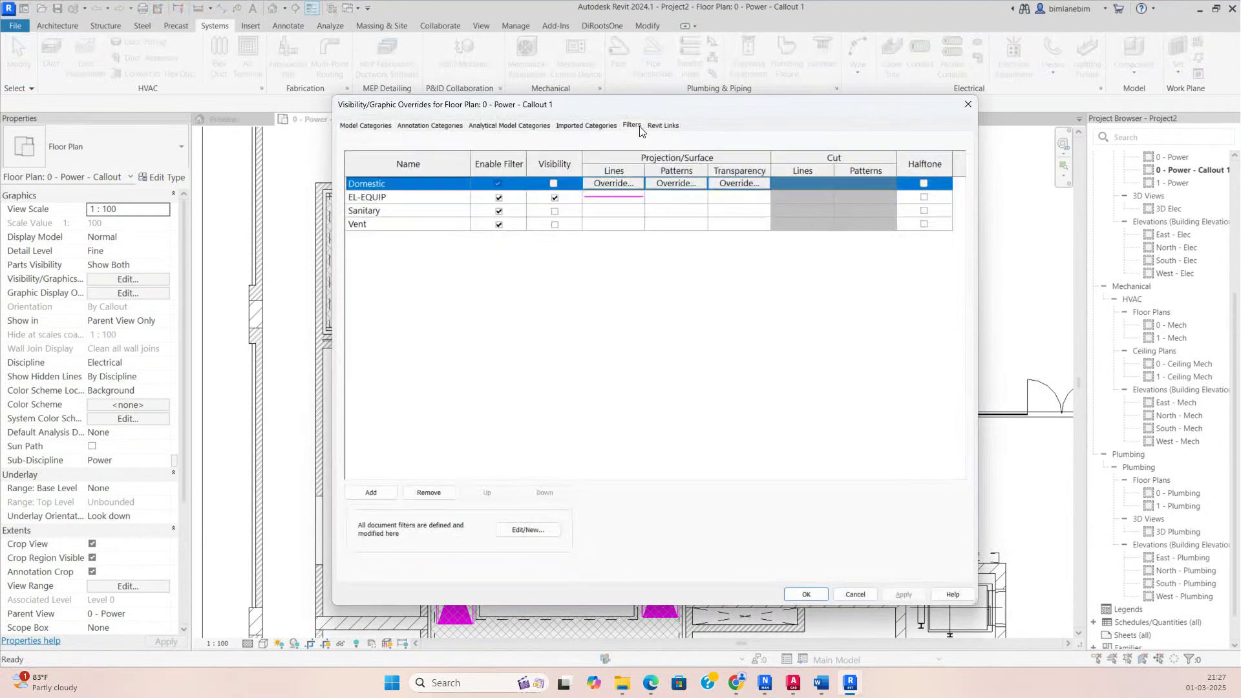
{"action": "left_click", "coordinate": [525, 531]}
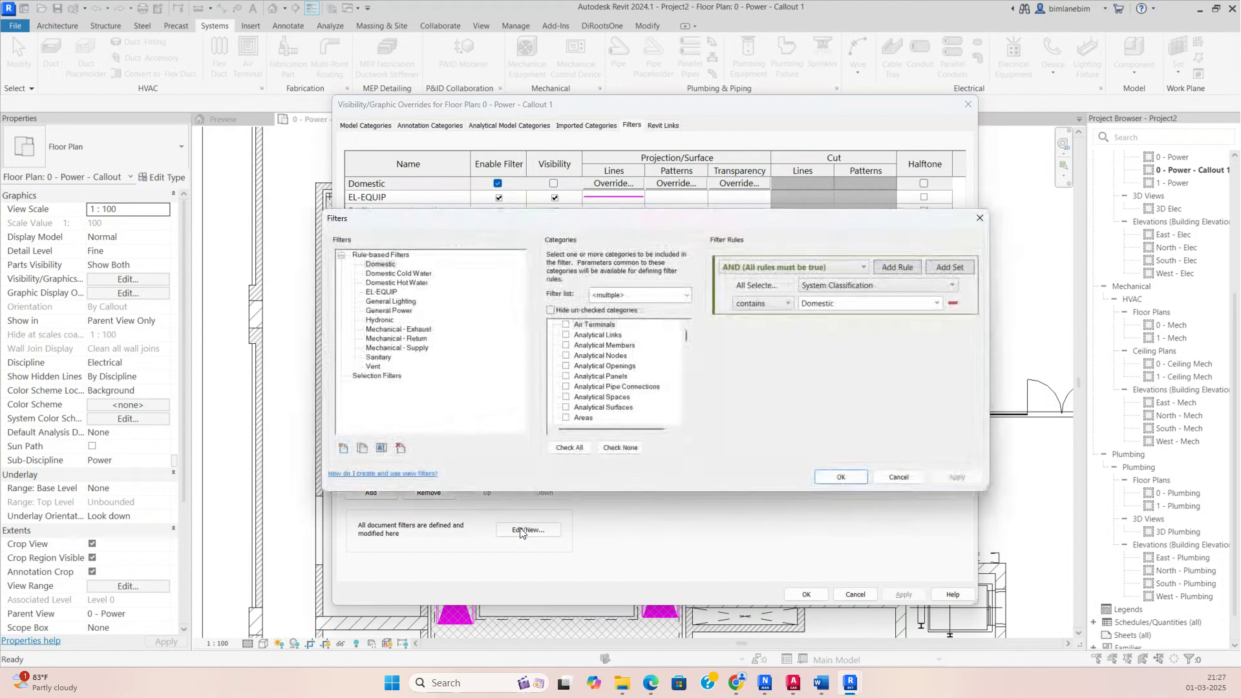
{"action": "left_click", "coordinate": [343, 448]}
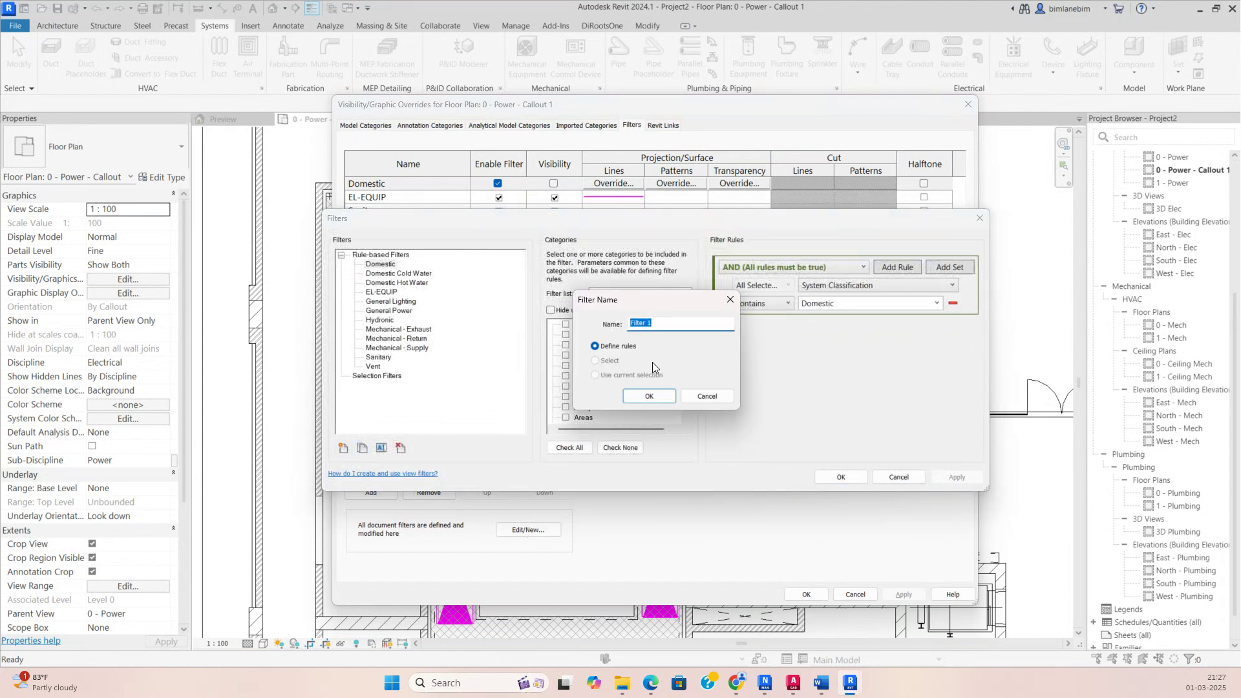
{"action": "type", "text": "CL-1"}
{"action": "left_click", "coordinate": [654, 396]}
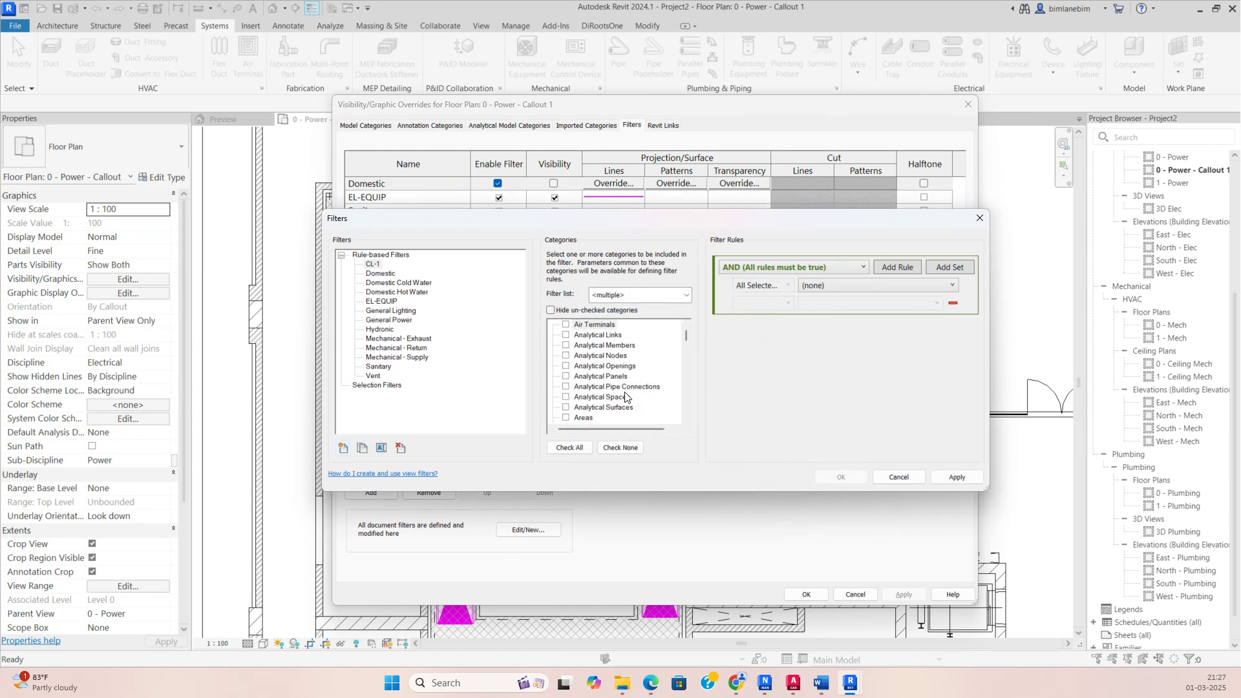
Step: Define CL-1 for Cable Trays with the rule Service Type equals CL-1
{"action": "scroll", "coordinate": [620, 392], "scroll_direction": "down", "scroll_amount": 1}
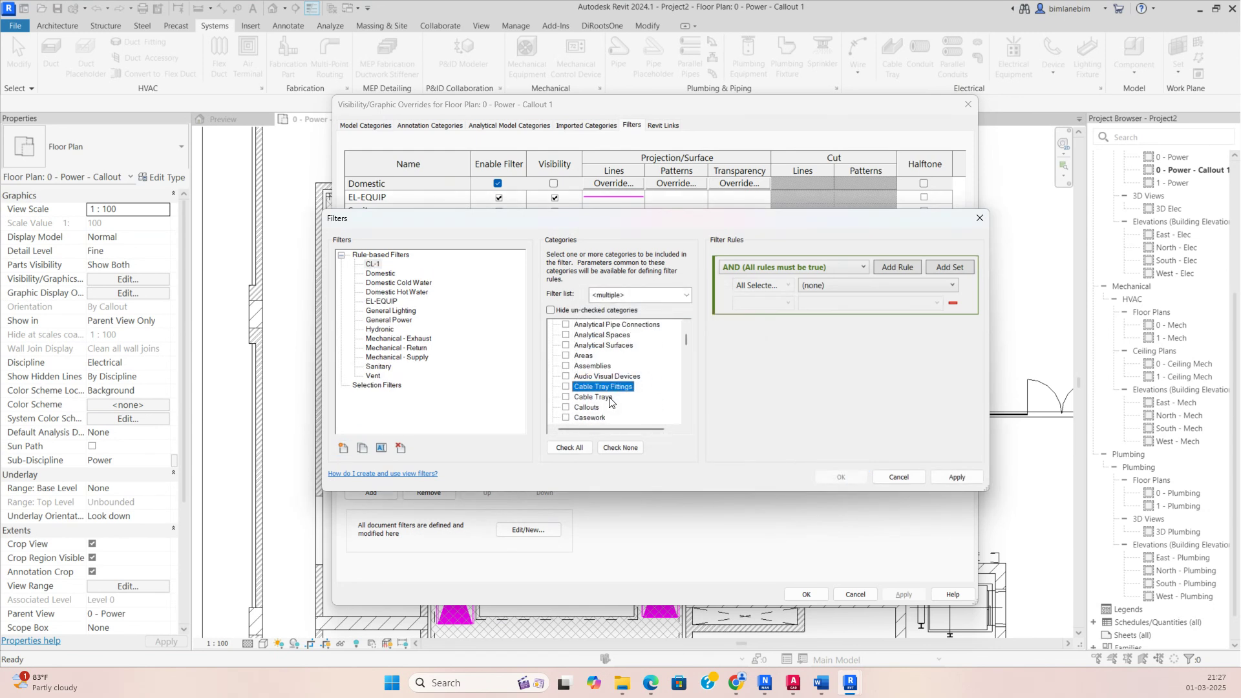
{"action": "left_click", "coordinate": [566, 397]}
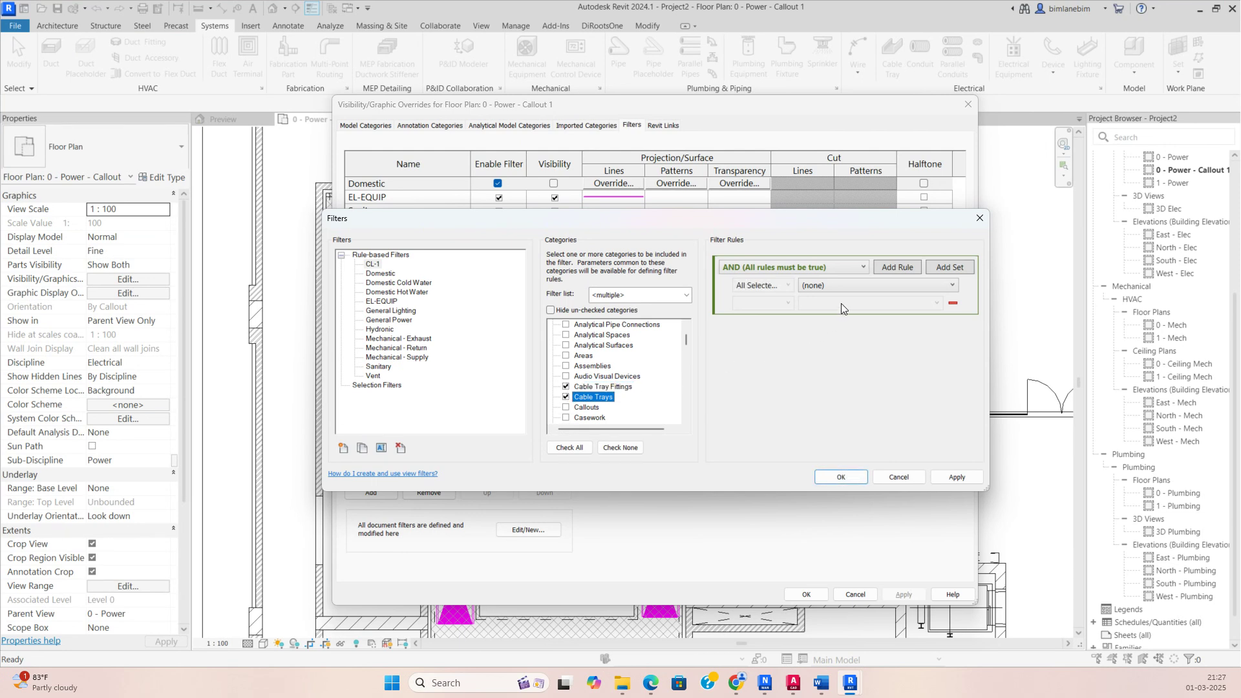
{"action": "left_click", "coordinate": [840, 285]}
{"action": "scroll", "coordinate": [831, 405], "scroll_direction": "down", "scroll_amount": 3}
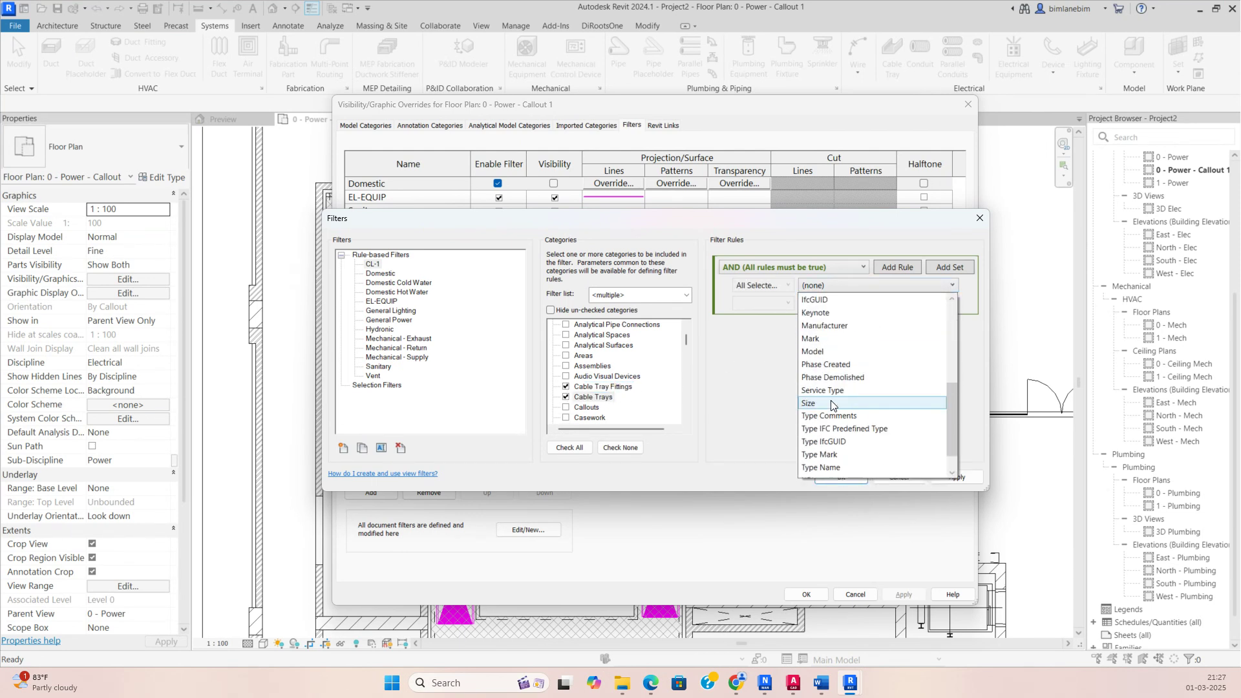
{"action": "left_click", "coordinate": [827, 390]}
{"action": "left_click", "coordinate": [763, 303]}
{"action": "left_click", "coordinate": [758, 320]}
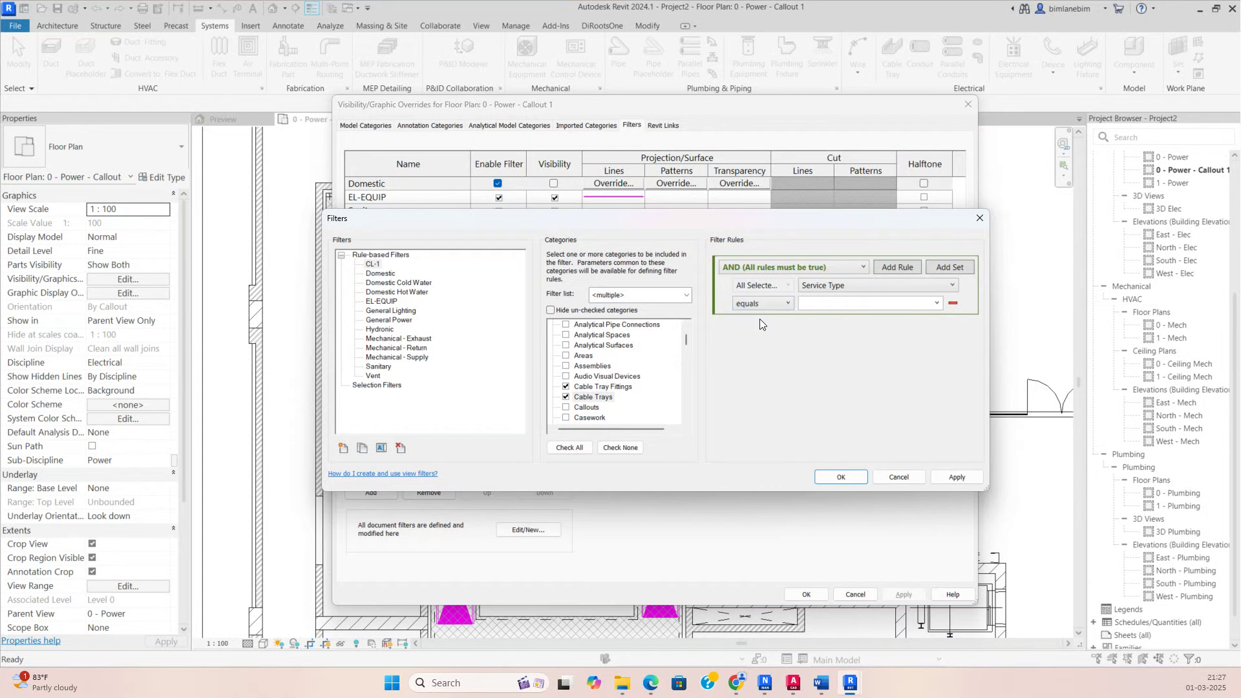
{"action": "left_click", "coordinate": [937, 304]}
{"action": "left_click", "coordinate": [811, 320]}
{"action": "left_click", "coordinate": [842, 478]}
{"action": "left_click", "coordinate": [366, 493]}
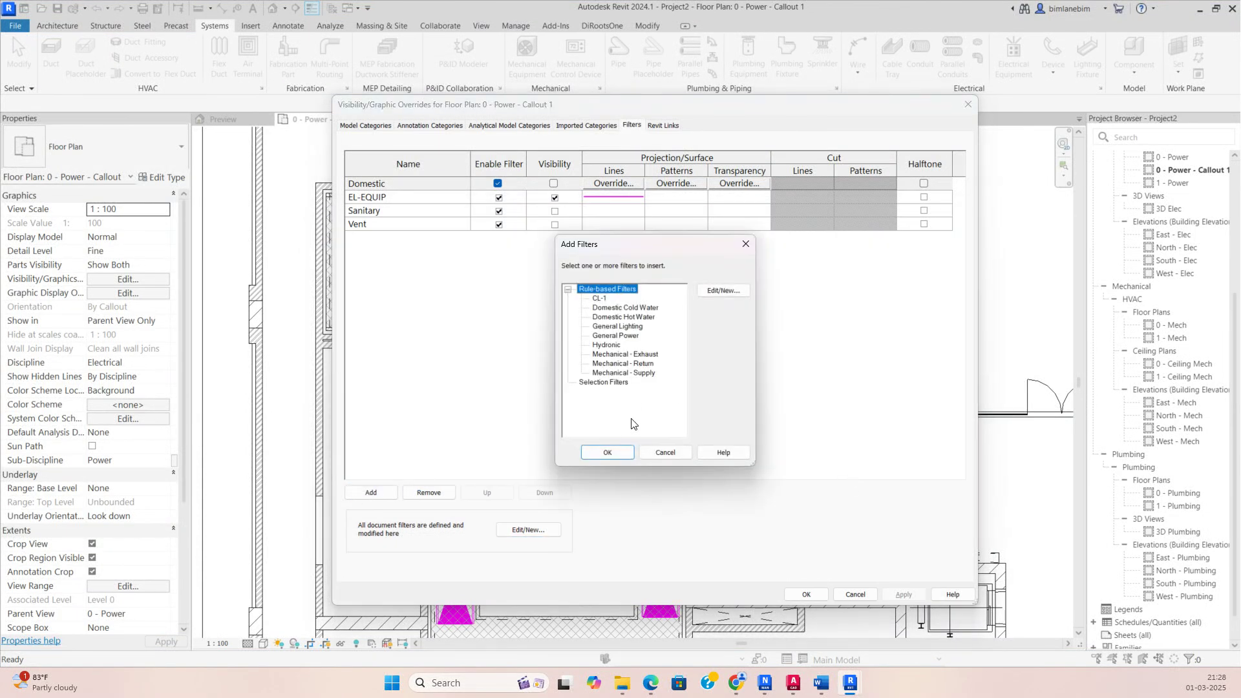
Step: Add the CL-1 filter to the callout and override its lines to blue
{"action": "left_click", "coordinate": [601, 299]}
{"action": "left_click", "coordinate": [604, 459]}
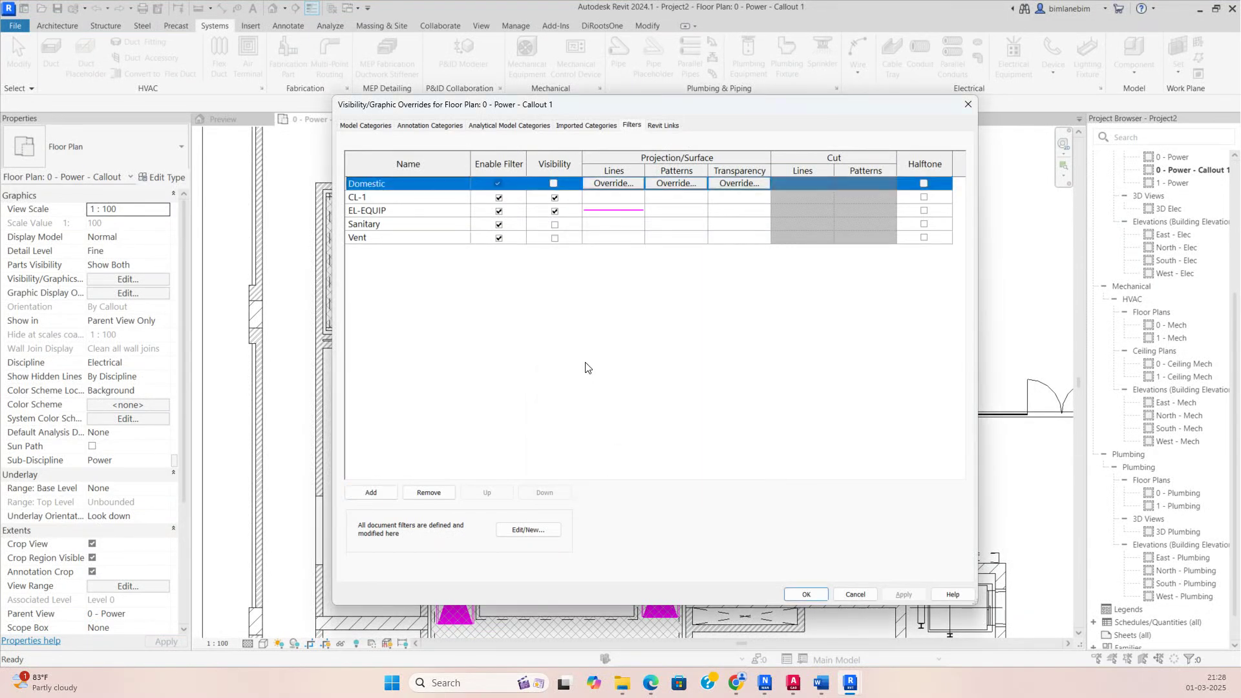
{"action": "left_click", "coordinate": [597, 200]}
{"action": "left_click", "coordinate": [601, 197]}
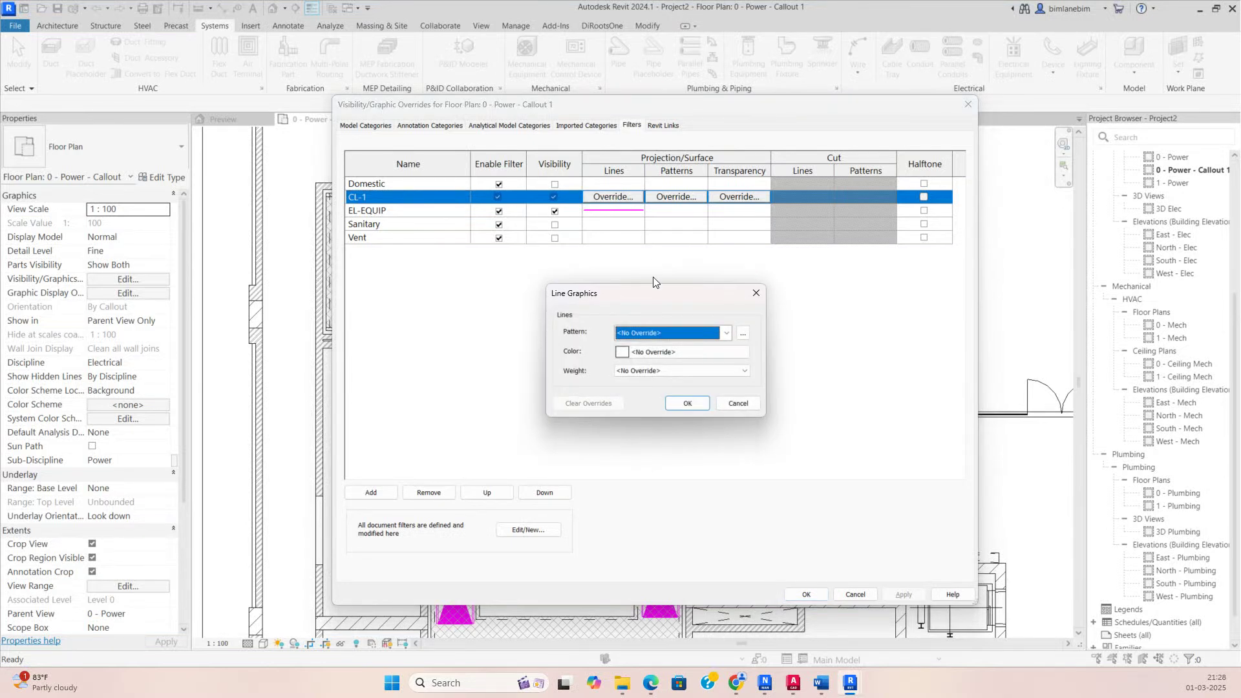
{"action": "left_click", "coordinate": [672, 355]}
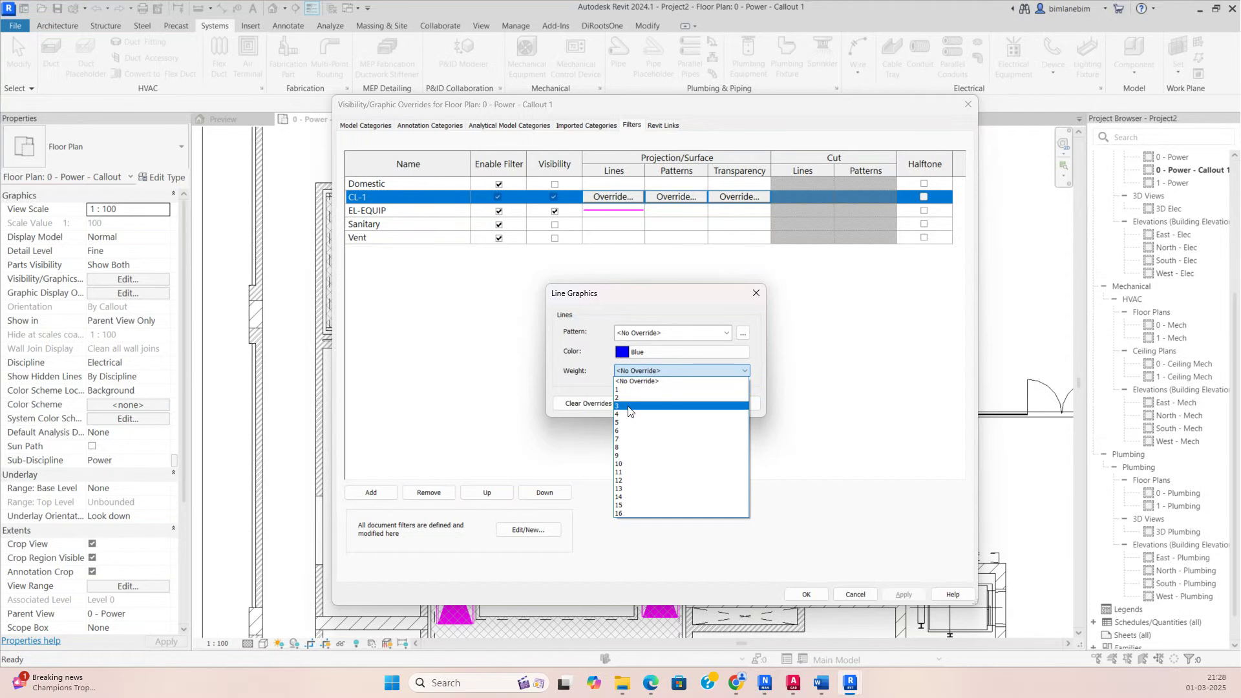
{"action": "left_click", "coordinate": [630, 411]}
{"action": "left_click", "coordinate": [761, 404]}
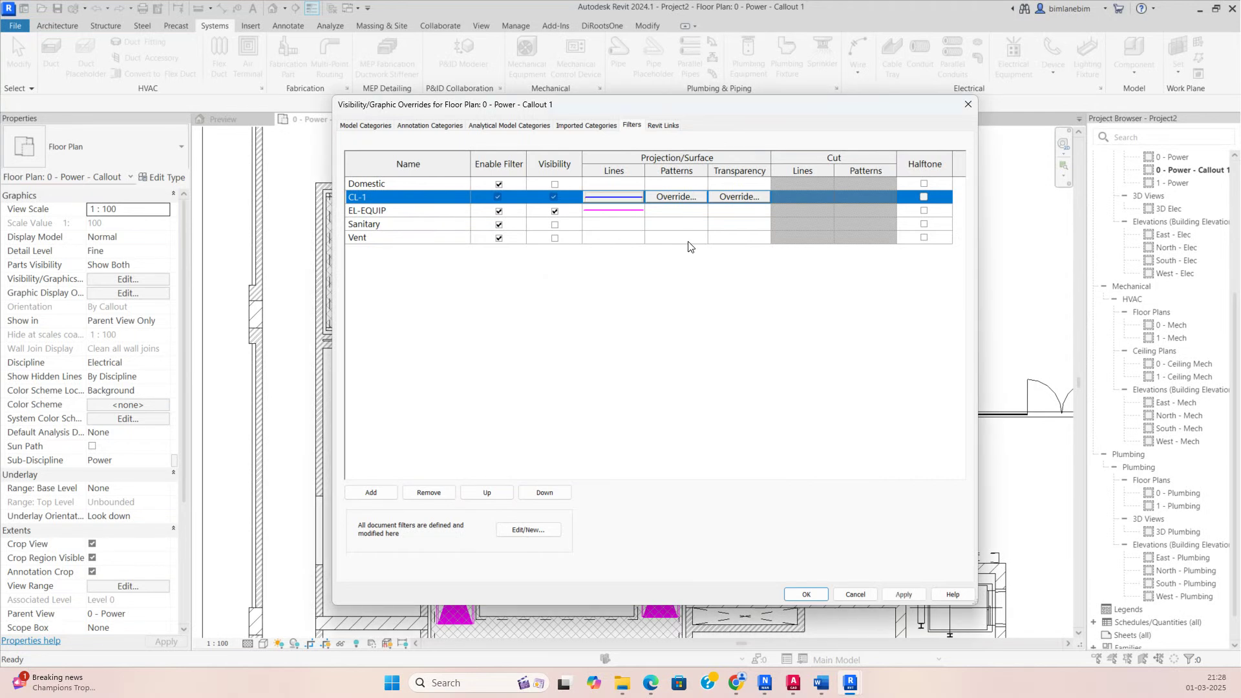
Step: Leave CL-1's fill pattern unchanged and apply the filter overrides to the view
{"action": "left_click", "coordinate": [676, 197]}
{"action": "left_click", "coordinate": [711, 406]}
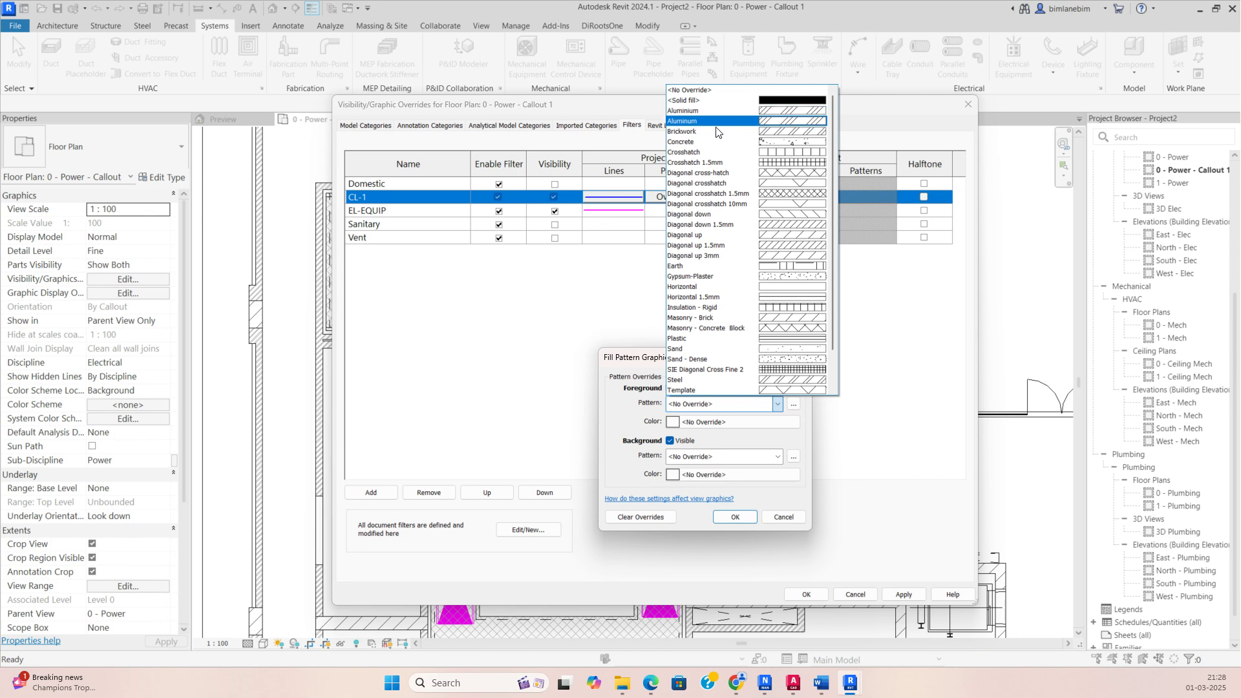
{"action": "left_click", "coordinate": [721, 618]}
{"action": "left_click", "coordinate": [739, 517]}
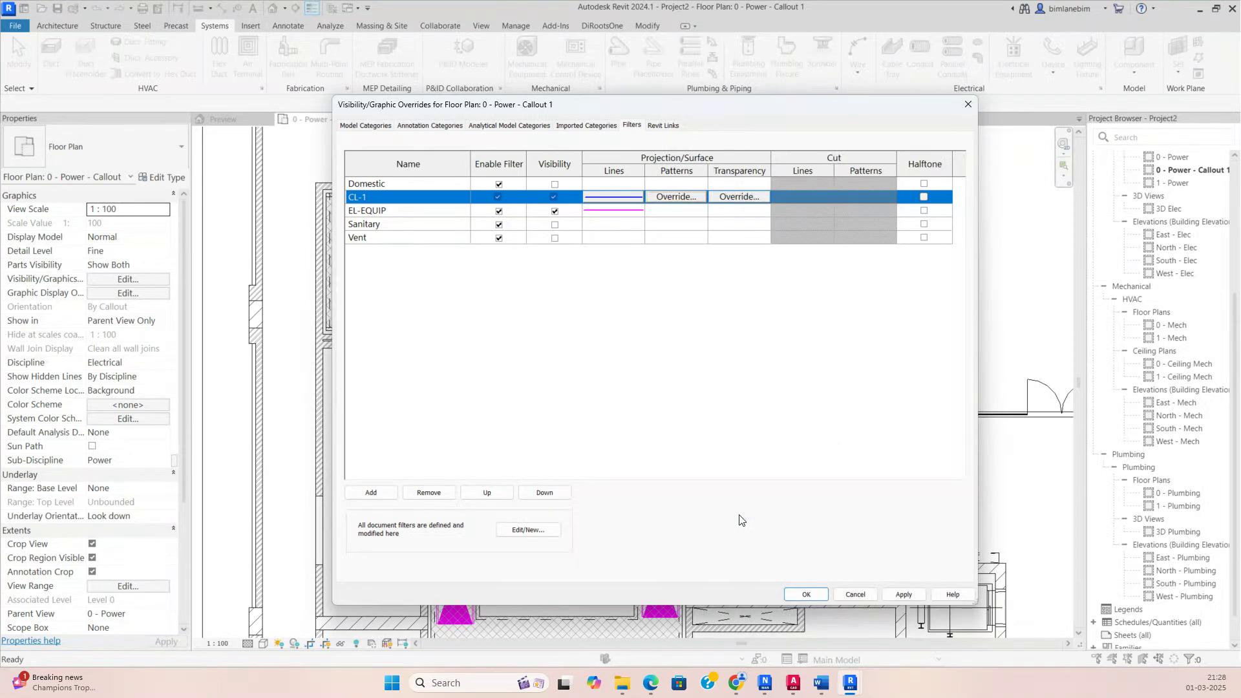
{"action": "left_click", "coordinate": [801, 595]}
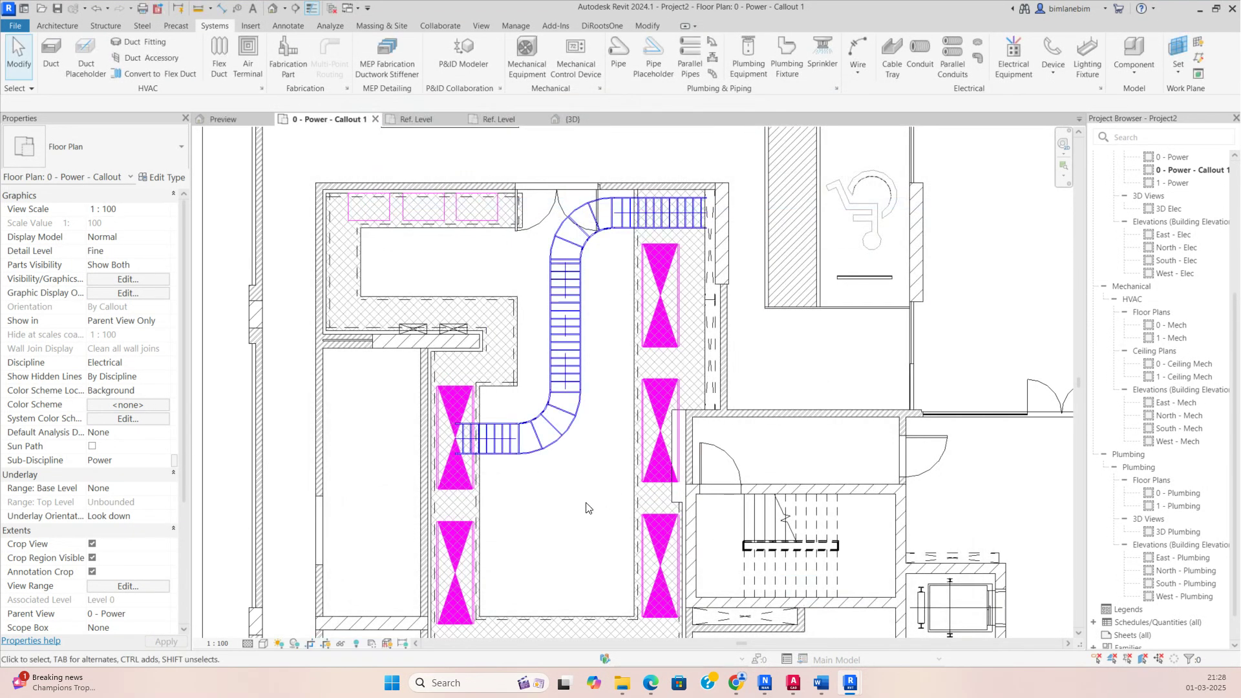
{"action": "scroll", "coordinate": [583, 507], "scroll_direction": "down", "scroll_amount": 1}
{"action": "middle_click_drag", "start_coordinate": [580, 521], "coordinate": [581, 522]}
{"action": "scroll", "coordinate": [569, 504], "scroll_direction": "up", "scroll_amount": 3}
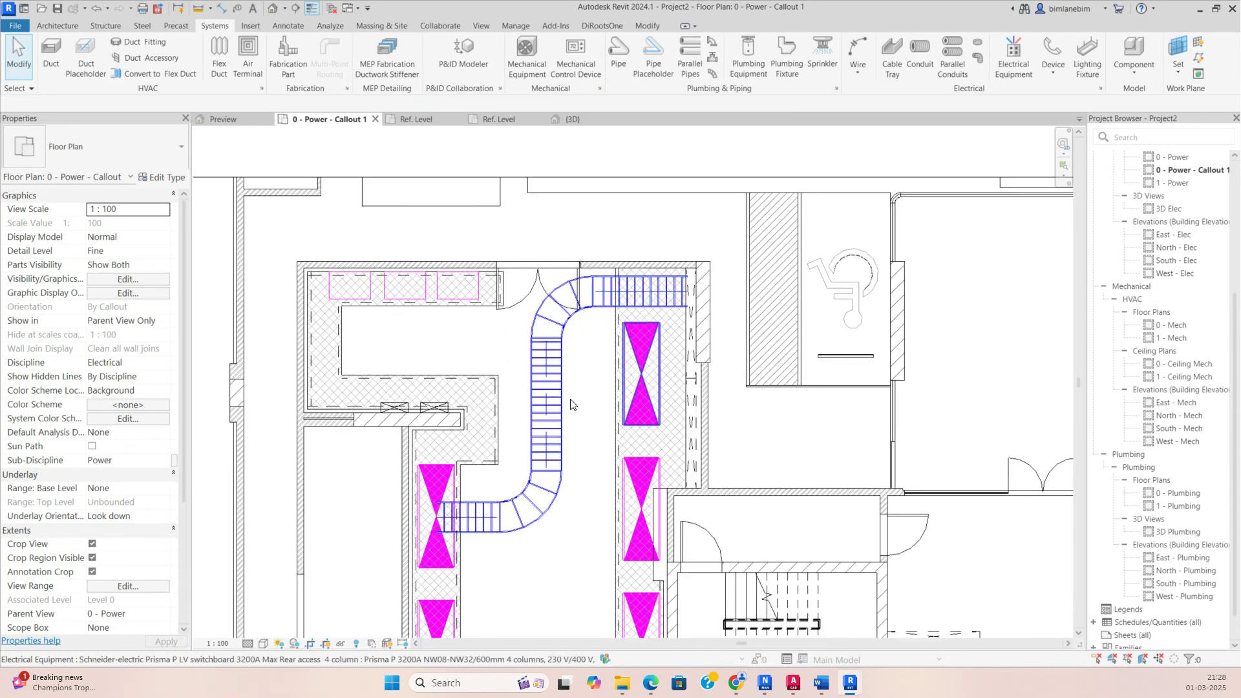
{"action": "middle_click_drag", "start_coordinate": [548, 470], "coordinate": [560, 570]}
{"action": "scroll", "coordinate": [509, 472], "scroll_direction": "up", "scroll_amount": 1}
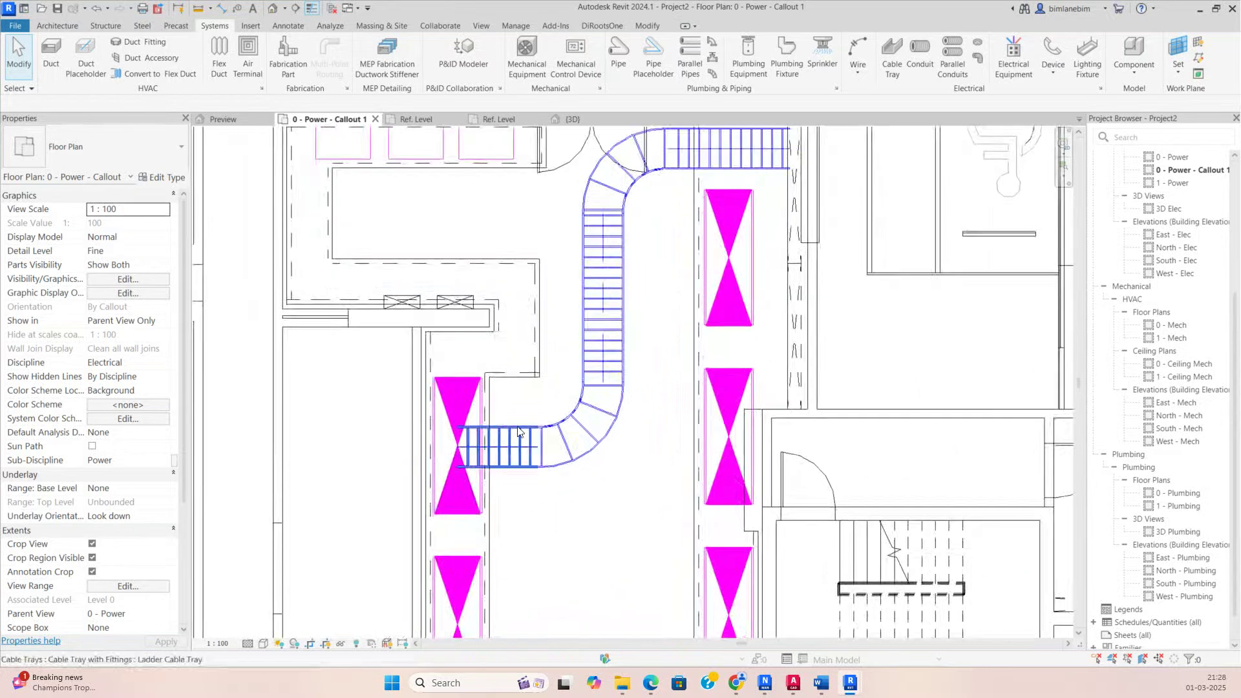
{"action": "scroll", "coordinate": [515, 445], "scroll_direction": "down", "scroll_amount": 2}
{"action": "middle_click_drag", "start_coordinate": [531, 497], "coordinate": [518, 430]}
{"action": "middle_click_drag", "start_coordinate": [543, 443], "coordinate": [558, 529]}
{"action": "scroll", "coordinate": [680, 287], "scroll_direction": "up", "scroll_amount": 2}
{"action": "scroll", "coordinate": [661, 316], "scroll_direction": "up", "scroll_amount": 2}
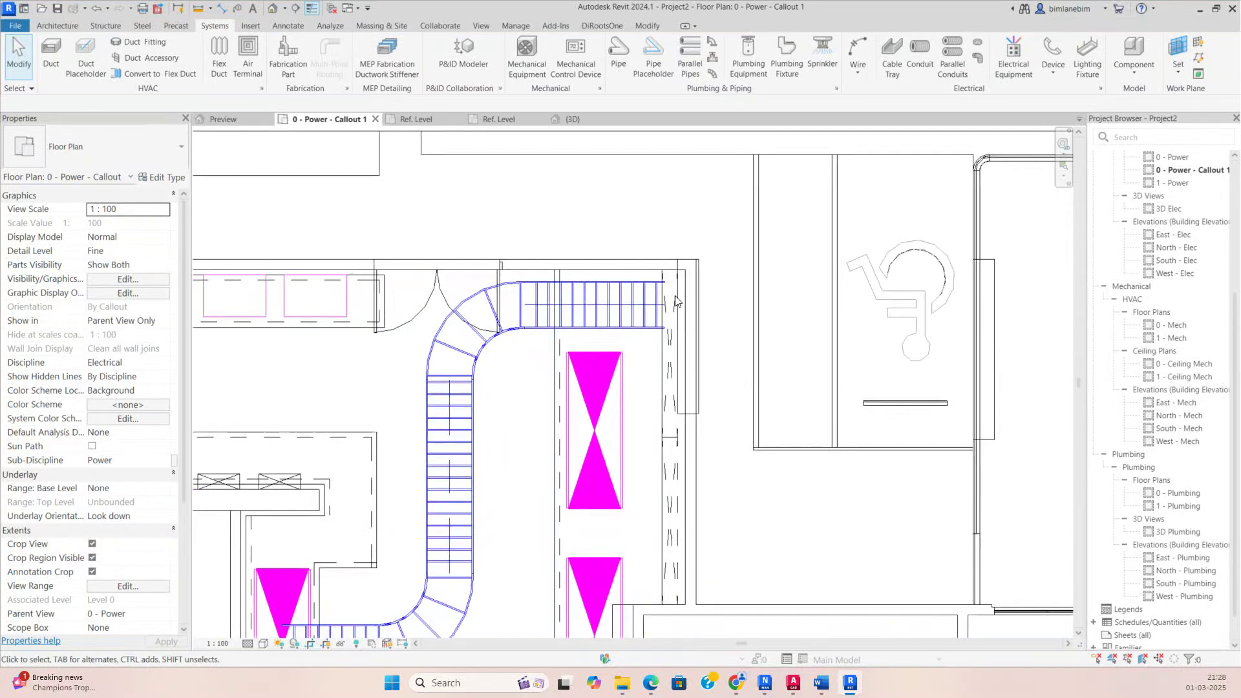
{"action": "scroll", "coordinate": [666, 333], "scroll_direction": "down", "scroll_amount": 3}
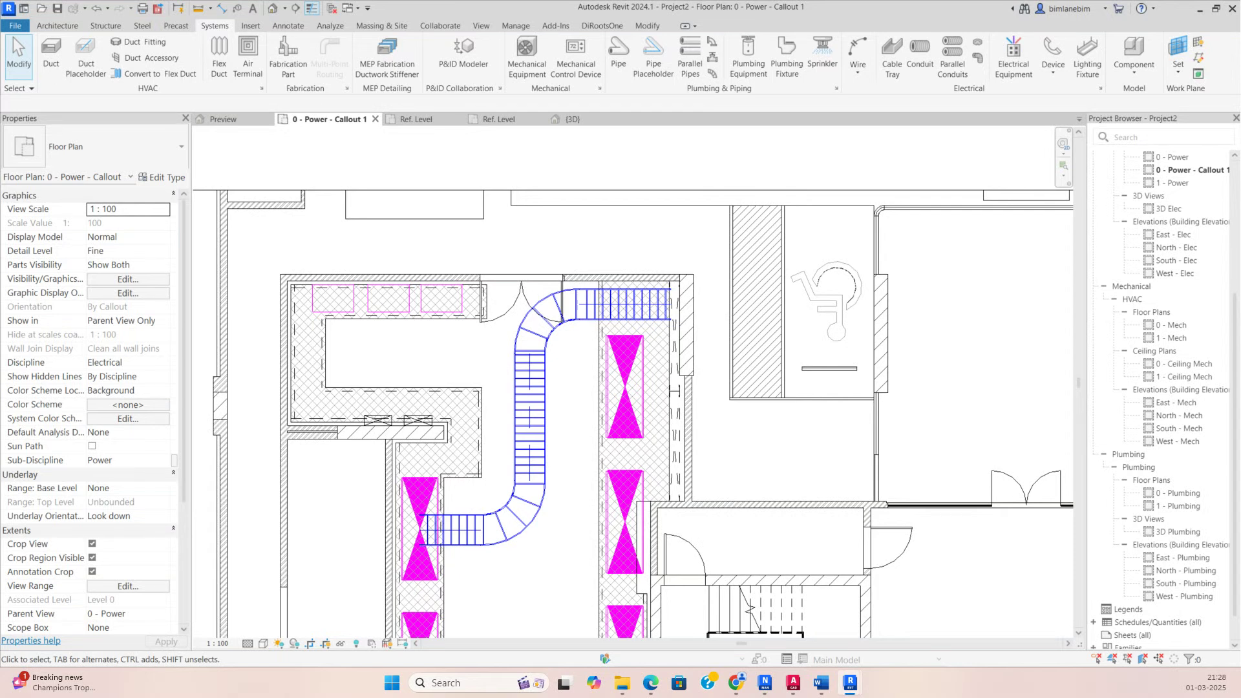
Step: Draw Section 1 across the tray's top run, pull in its far clip, and go to the section view
{"action": "left_click", "coordinate": [295, 8]}
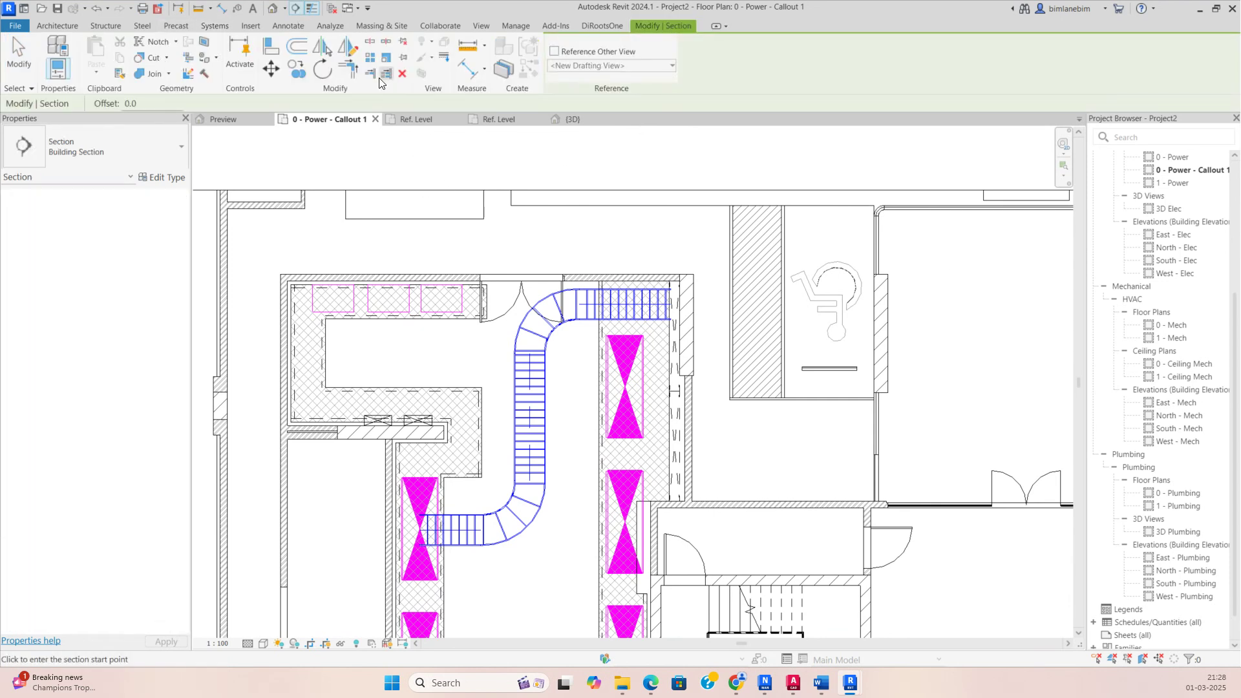
{"action": "left_click", "coordinate": [471, 329]}
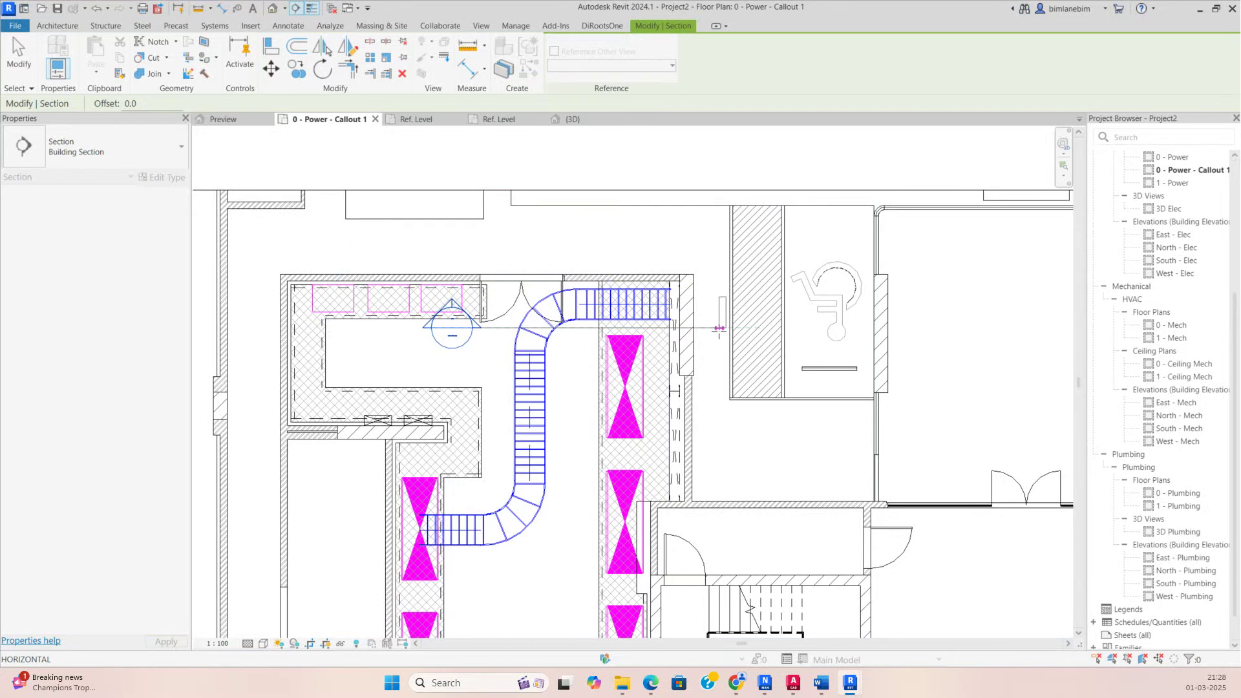
{"action": "left_click", "coordinate": [717, 331]}
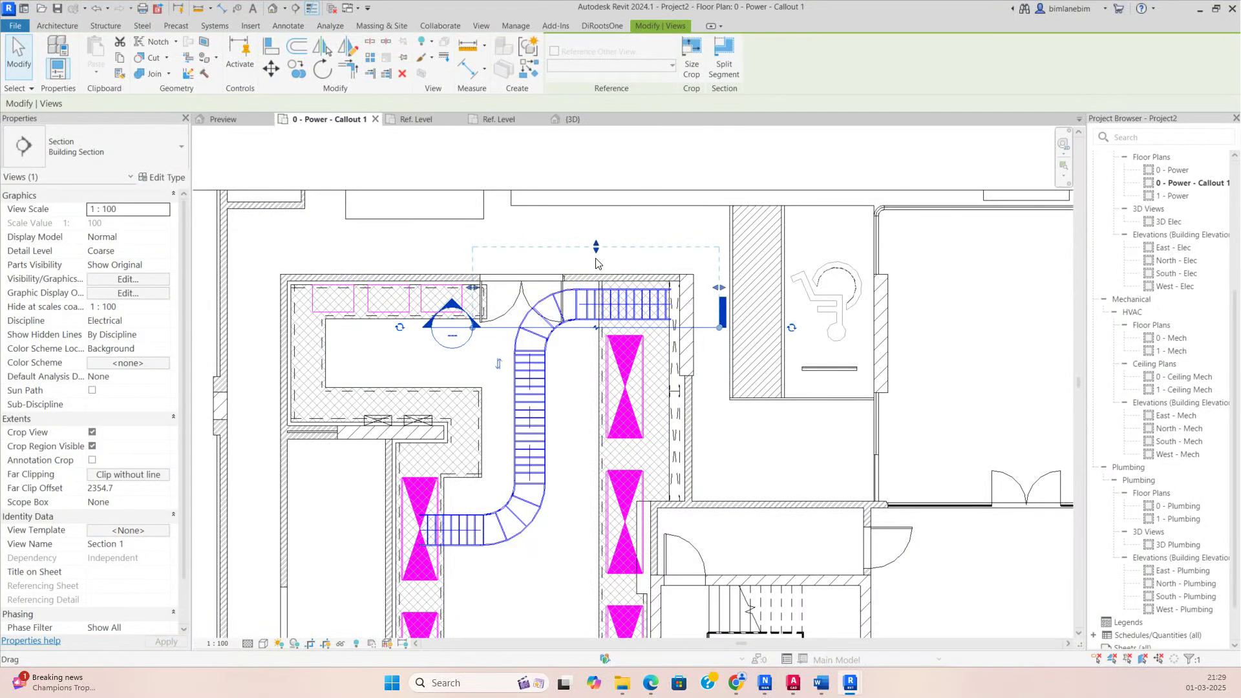
{"action": "left_click_drag", "start_coordinate": [596, 252], "coordinate": [598, 285]}
{"action": "scroll", "coordinate": [701, 316], "scroll_direction": "up", "scroll_amount": 2}
{"action": "right_click", "coordinate": [711, 290]}
{"action": "left_click", "coordinate": [753, 361]}
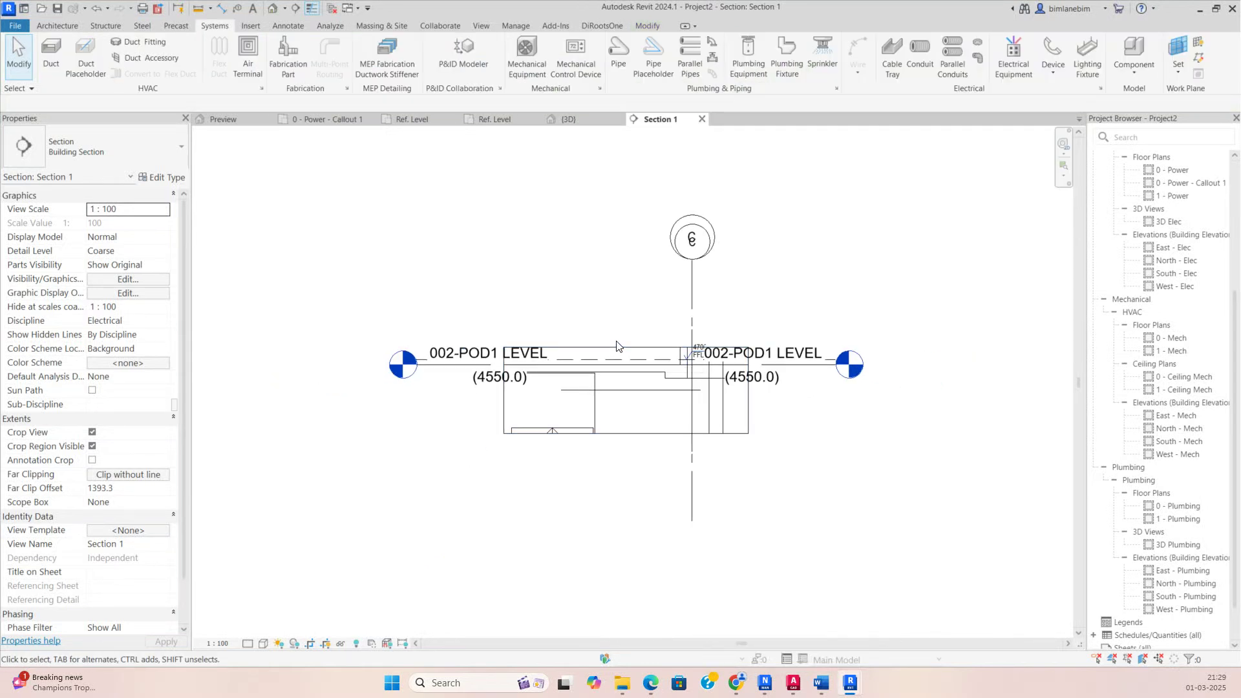
Step: Stretch Section 1's crop region upward to include all levels
{"action": "scroll", "coordinate": [614, 347], "scroll_direction": "down", "scroll_amount": 1}
{"action": "left_click", "coordinate": [617, 346]}
{"action": "left_click_drag", "start_coordinate": [624, 346], "coordinate": [620, 305]}
{"action": "scroll", "coordinate": [619, 313], "scroll_direction": "down", "scroll_amount": 2}
{"action": "middle_click_drag", "start_coordinate": [621, 314], "coordinate": [619, 628]}
{"action": "left_click_drag", "start_coordinate": [617, 631], "coordinate": [626, 228]}
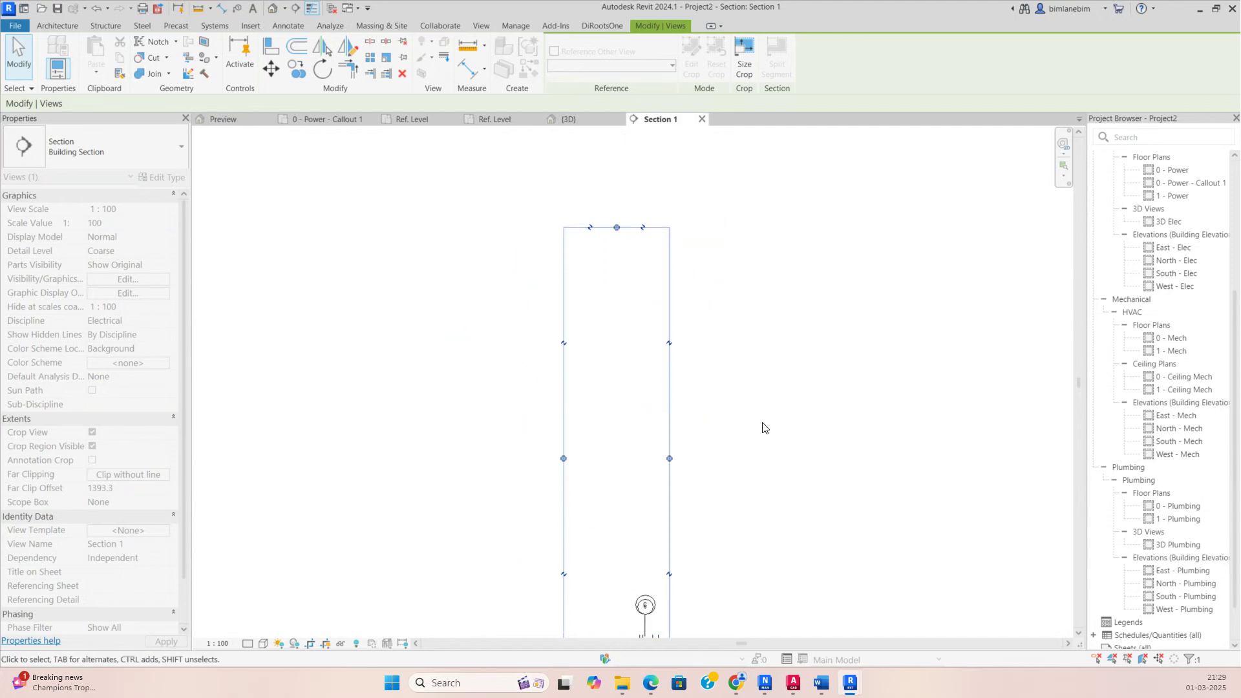
{"action": "middle_click_drag", "start_coordinate": [750, 441], "coordinate": [747, 306]}
Step: Set Section 1 to Fine detail level, Shaded visual style and 1 : 20 scale
{"action": "left_click", "coordinate": [262, 644]}
{"action": "left_click", "coordinate": [265, 631]}
{"action": "left_click", "coordinate": [262, 644]}
{"action": "left_click", "coordinate": [277, 590]}
{"action": "left_click", "coordinate": [229, 641]}
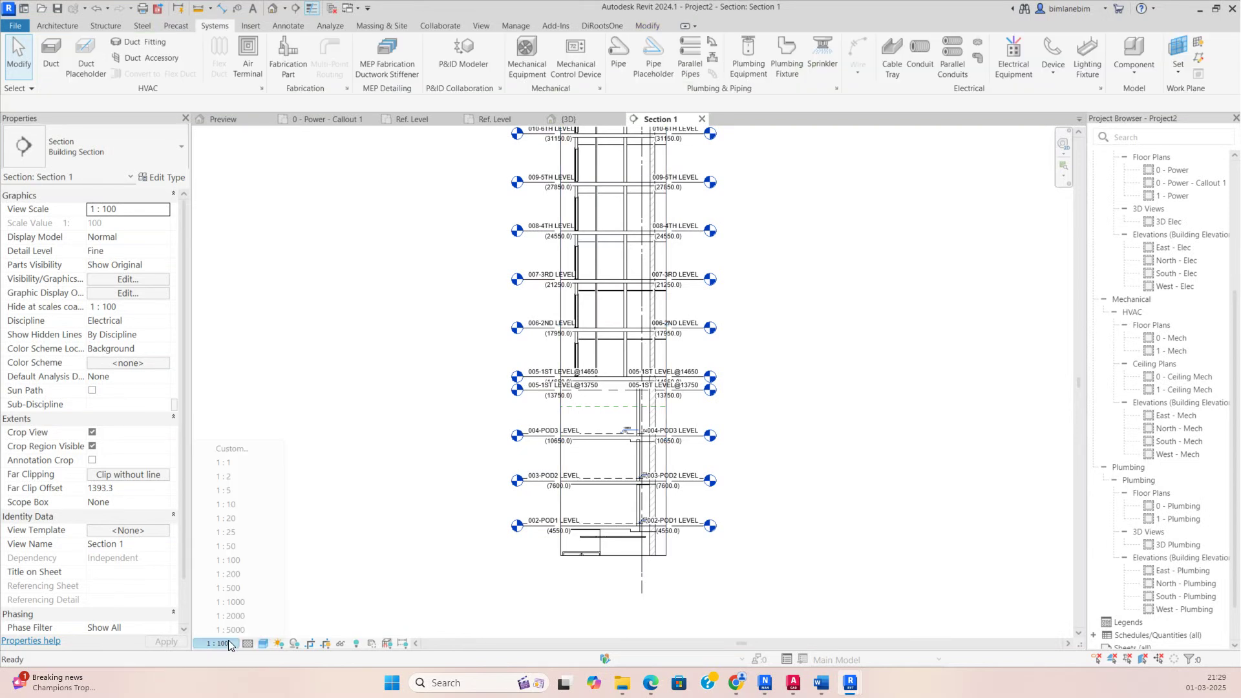
{"action": "left_click", "coordinate": [228, 518]}
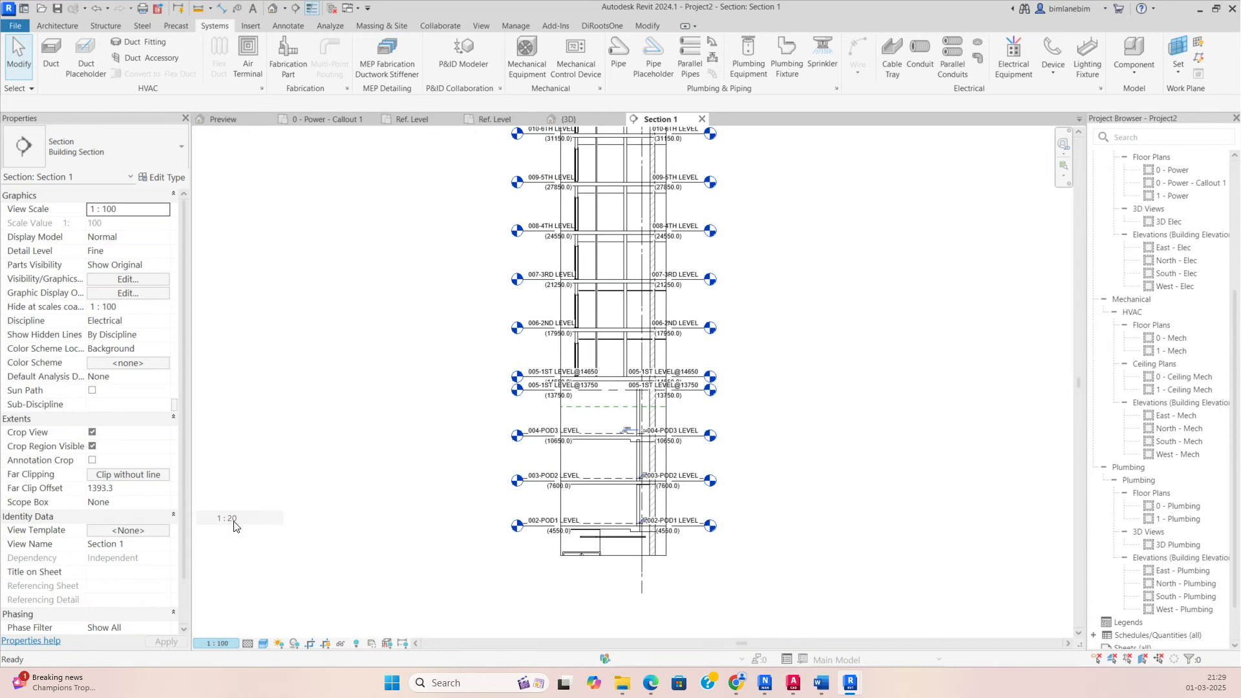
{"action": "scroll", "coordinate": [636, 538], "scroll_direction": "up", "scroll_amount": 5}
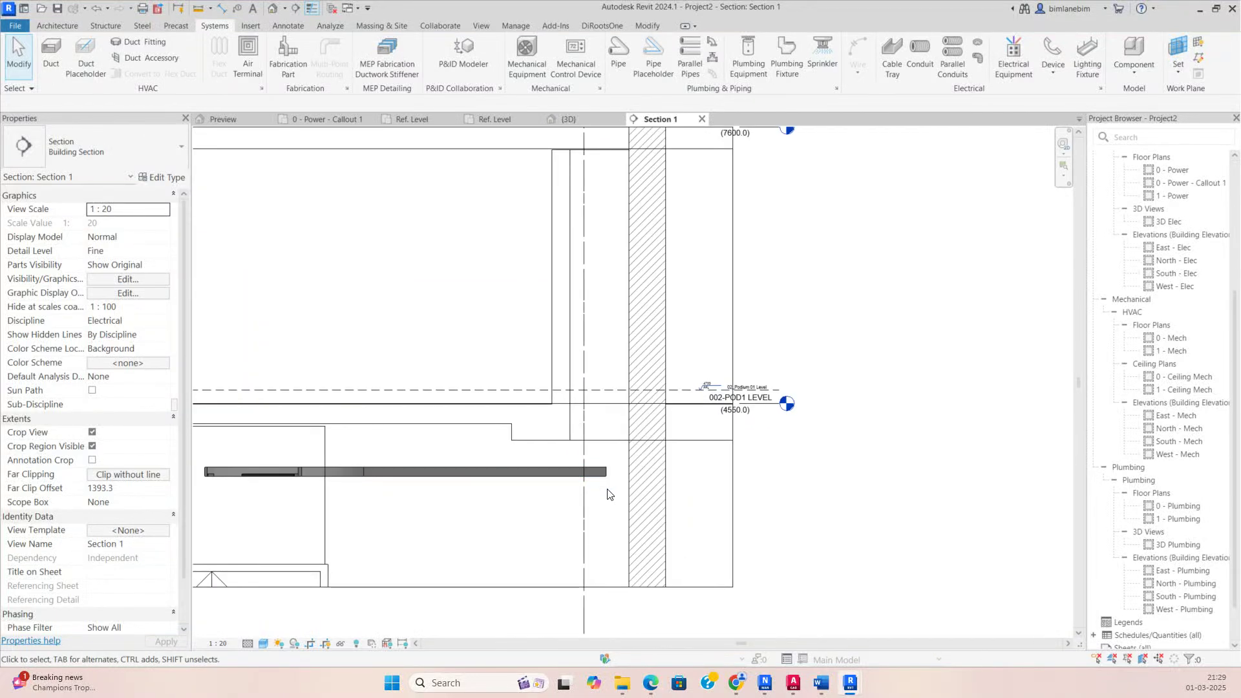
{"action": "left_click", "coordinate": [886, 57]}
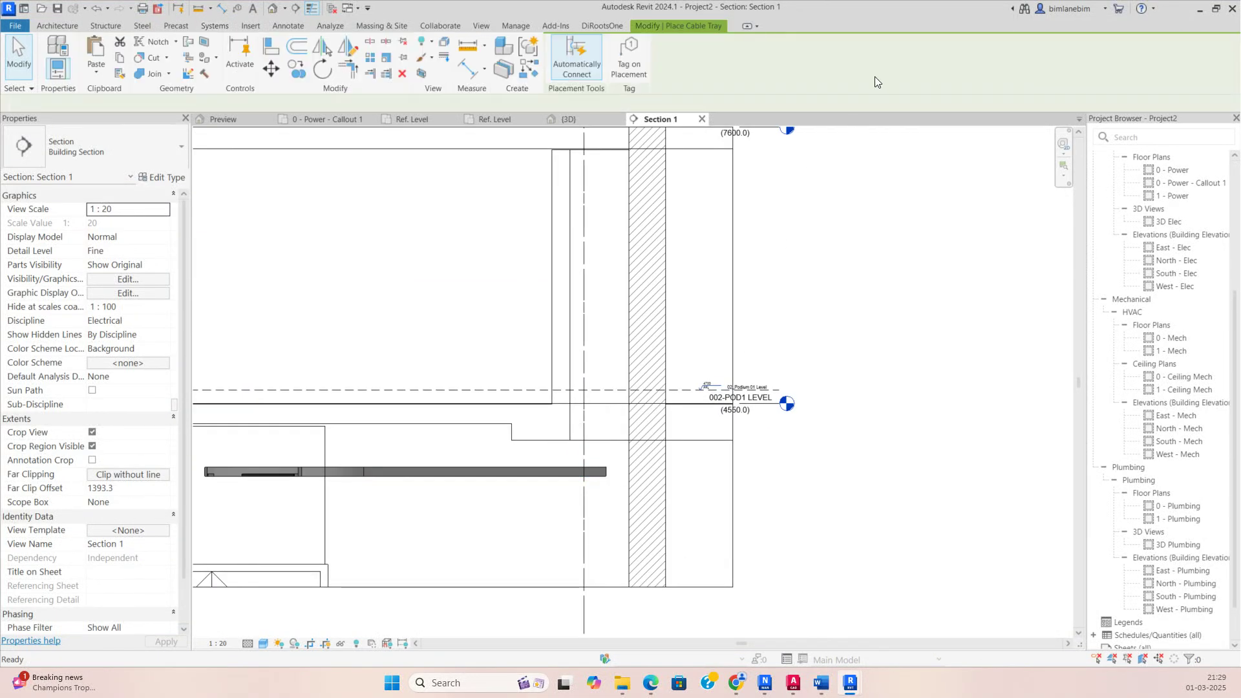
Step: Start a tray from the existing tray's end and switch the type to Channel Cable Tray
{"action": "scroll", "coordinate": [614, 452], "scroll_direction": "up", "scroll_amount": 3}
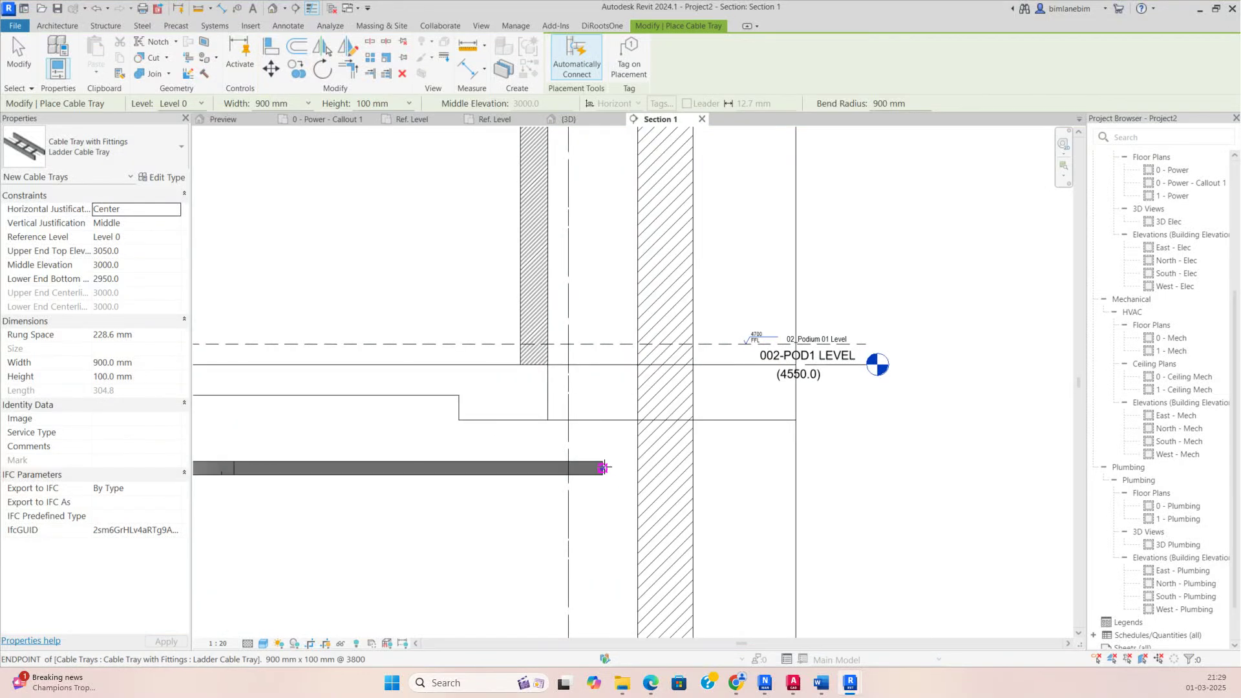
{"action": "left_click", "coordinate": [604, 465]}
{"action": "scroll", "coordinate": [603, 294], "scroll_direction": "down", "scroll_amount": 3}
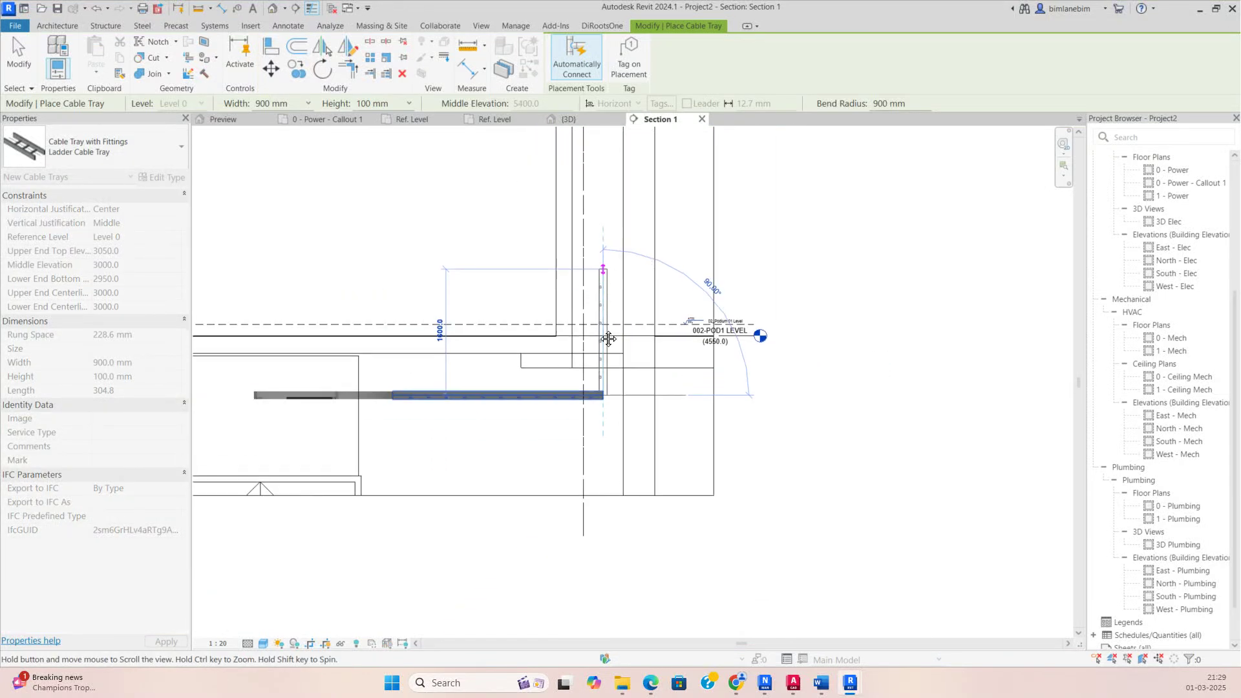
{"action": "middle_click_drag", "start_coordinate": [605, 336], "coordinate": [605, 483]}
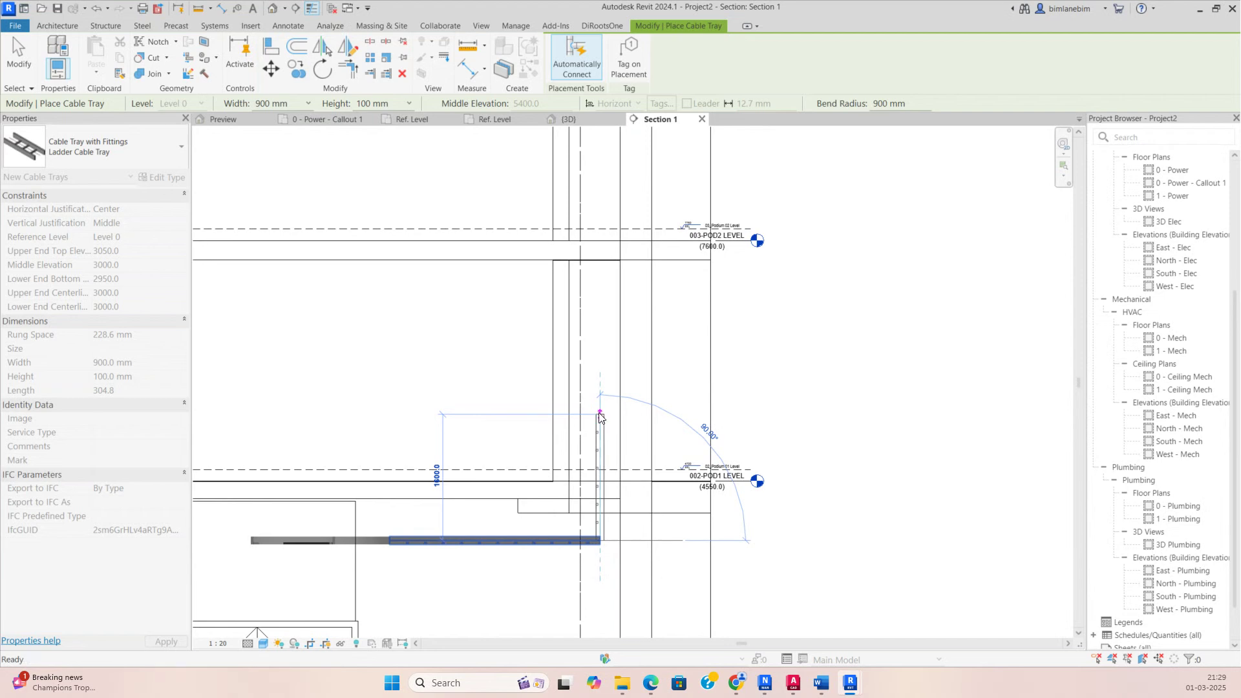
{"action": "left_click", "coordinate": [93, 146]}
{"action": "left_click", "coordinate": [67, 217]}
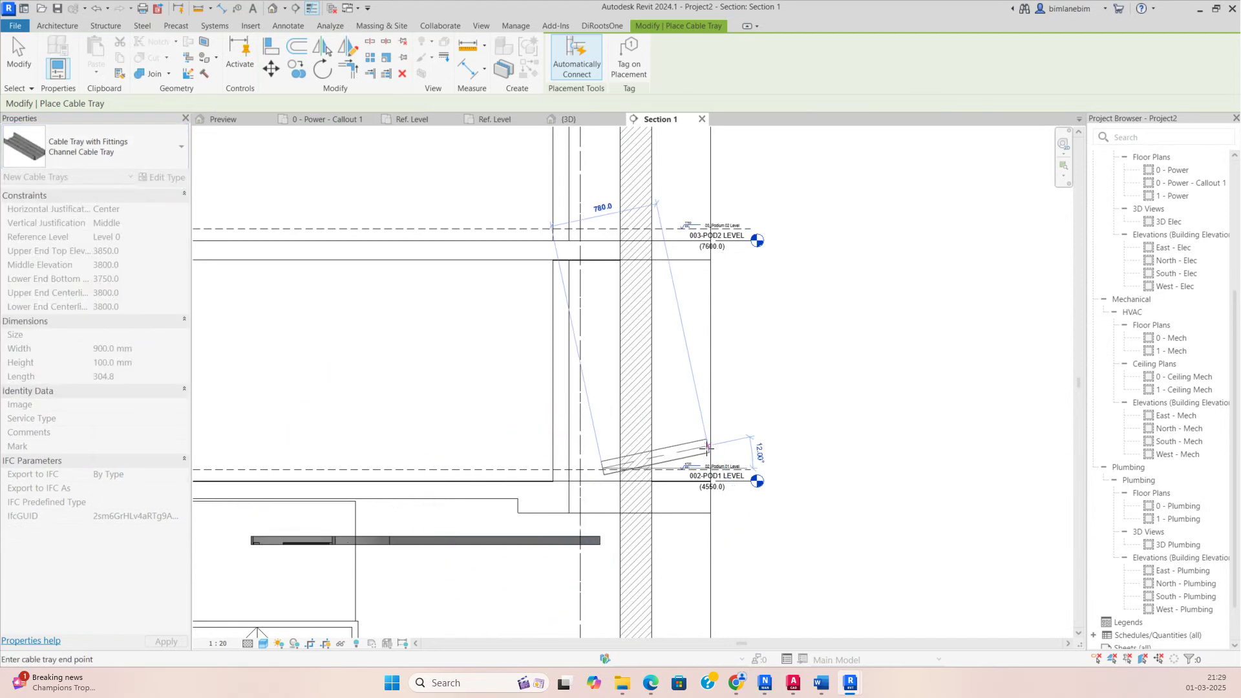
Step: Draw the vertical riser from the tray's end up through the upper levels
{"action": "scroll", "coordinate": [594, 618], "scroll_direction": "up", "scroll_amount": 3}
{"action": "left_click", "coordinate": [603, 475]}
{"action": "scroll", "coordinate": [582, 300], "scroll_direction": "down", "scroll_amount": 3}
{"action": "middle_click_drag", "start_coordinate": [596, 272], "coordinate": [588, 570]}
{"action": "scroll", "coordinate": [580, 537], "scroll_direction": "down", "scroll_amount": 1}
{"action": "middle_click_drag", "start_coordinate": [577, 449], "coordinate": [578, 504]}
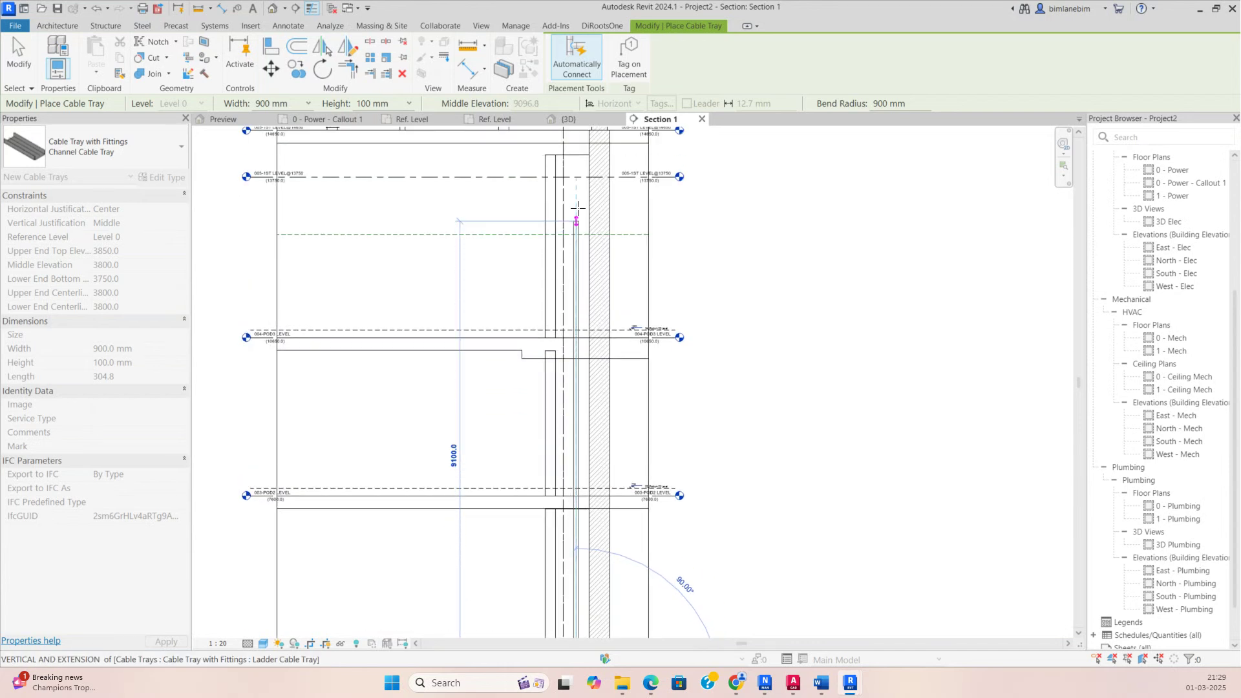
{"action": "left_click", "coordinate": [577, 162]}
{"action": "key", "text": "Escape"}
{"action": "key", "text": "Escape"}
{"action": "scroll", "coordinate": [565, 215], "scroll_direction": "down", "scroll_amount": 3}
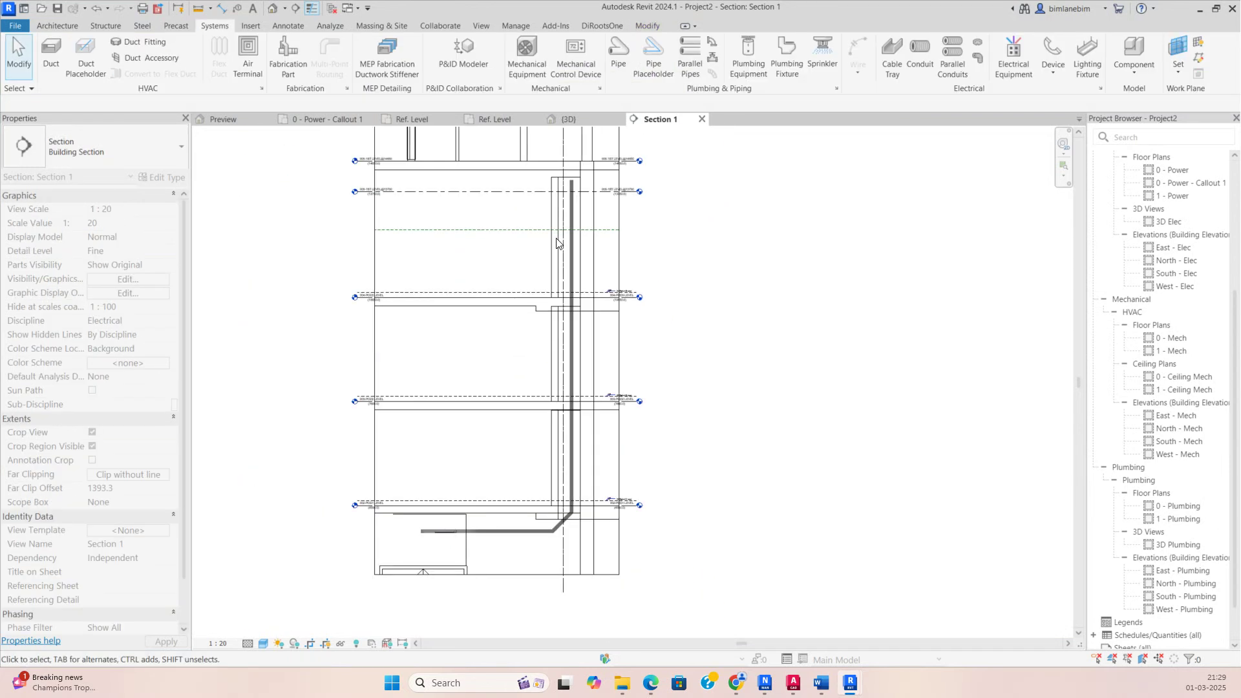
Step: Change the riser's bend fitting radius to 350 mm
{"action": "scroll", "coordinate": [556, 546], "scroll_direction": "up", "scroll_amount": 4}
{"action": "scroll", "coordinate": [578, 525], "scroll_direction": "up", "scroll_amount": 1}
{"action": "scroll", "coordinate": [571, 504], "scroll_direction": "down", "scroll_amount": 2}
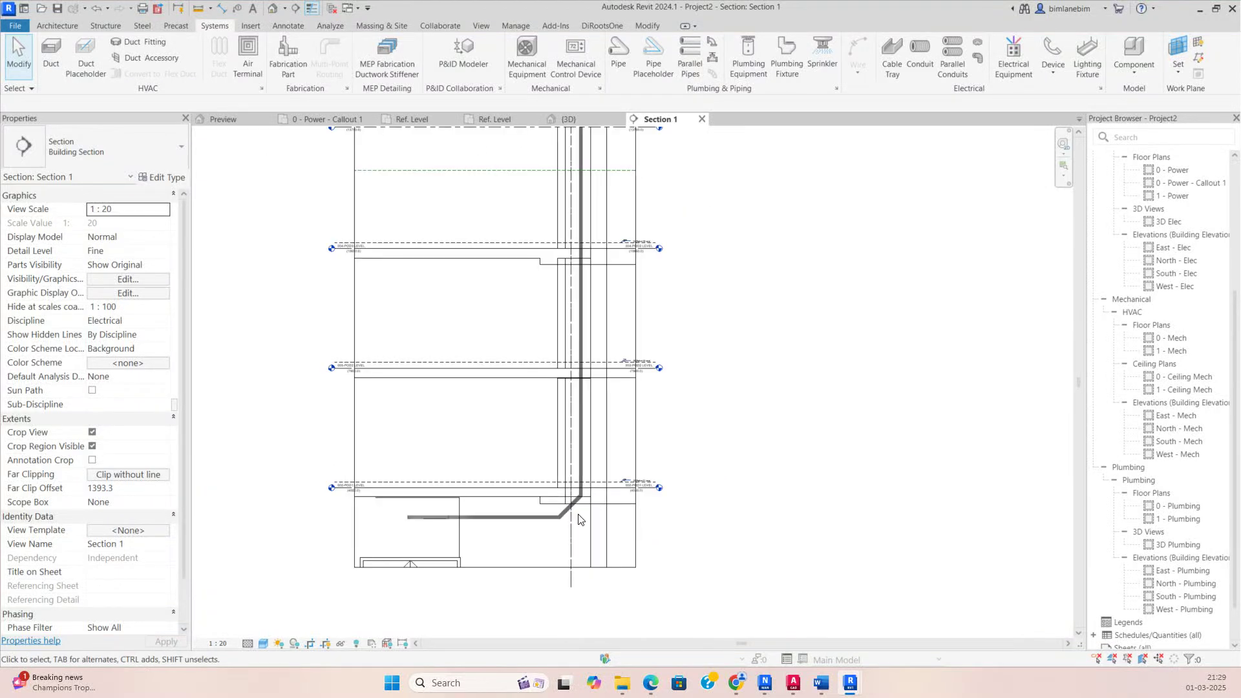
{"action": "scroll", "coordinate": [572, 504], "scroll_direction": "up", "scroll_amount": 2}
{"action": "left_click", "coordinate": [575, 511]}
{"action": "scroll", "coordinate": [575, 511], "scroll_direction": "up", "scroll_amount": 2}
{"action": "left_click", "coordinate": [546, 441]}
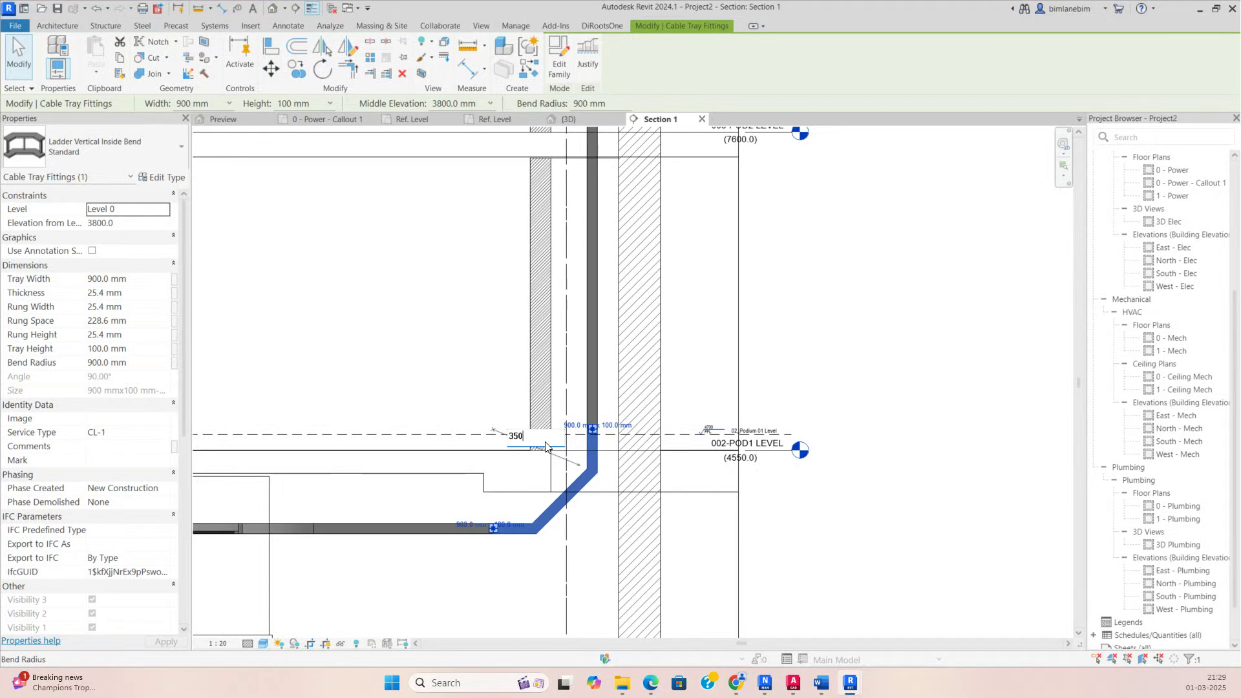
{"action": "key", "text": "Return"}
{"action": "scroll", "coordinate": [654, 424], "scroll_direction": "down", "scroll_amount": 2}
{"action": "left_click", "coordinate": [754, 506]}
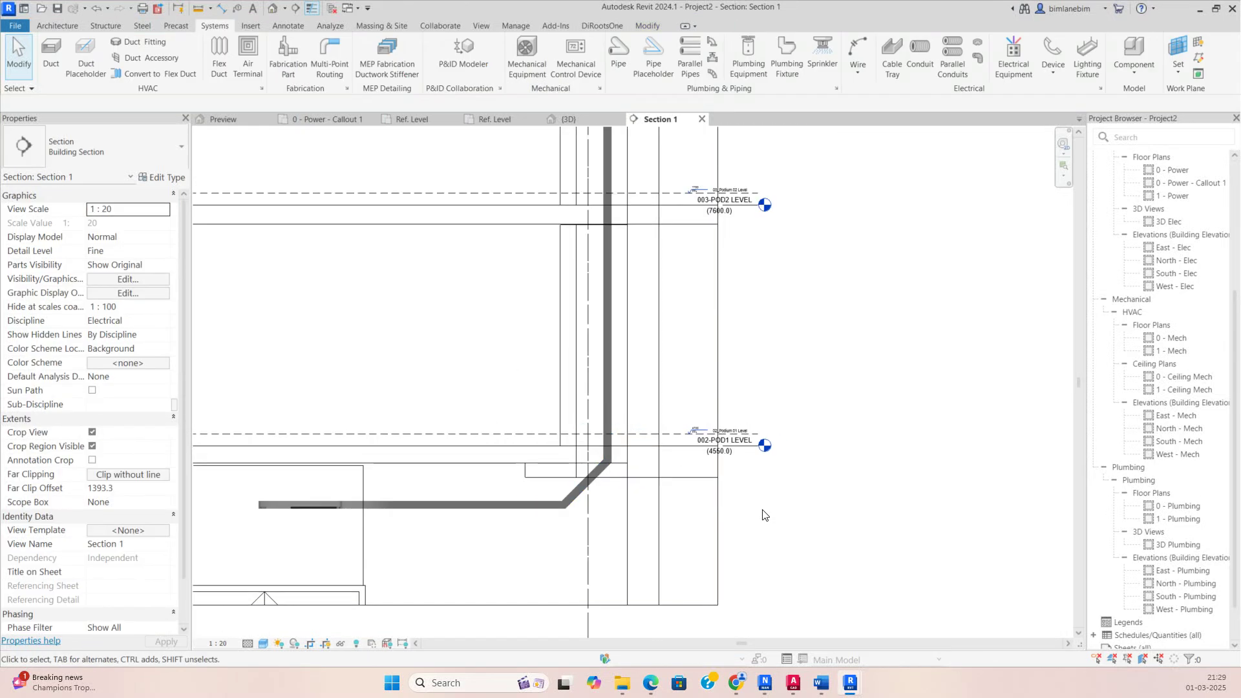
Step: Show the whole tray run, including the riser, in a cropped 3D view
{"action": "scroll", "coordinate": [588, 489], "scroll_direction": "up", "scroll_amount": 1}
{"action": "scroll", "coordinate": [586, 485], "scroll_direction": "down", "scroll_amount": 5}
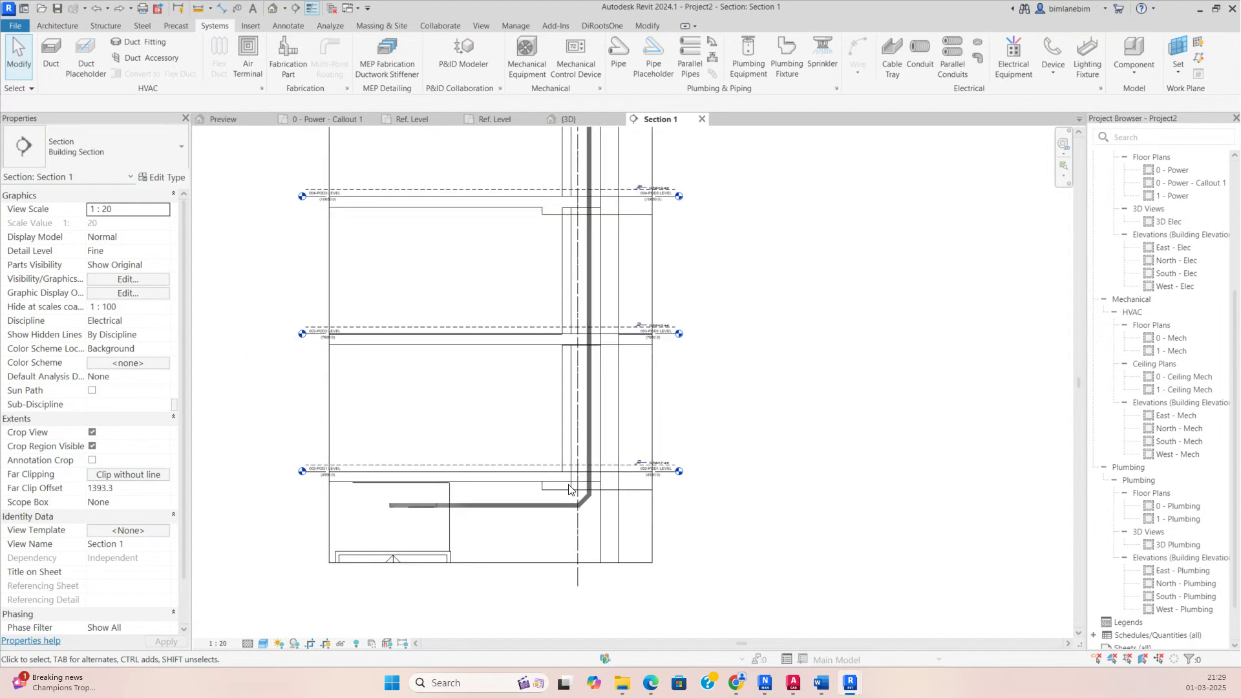
{"action": "left_click_drag", "start_coordinate": [346, 168], "coordinate": [609, 503]}
{"action": "left_click", "coordinate": [422, 72]}
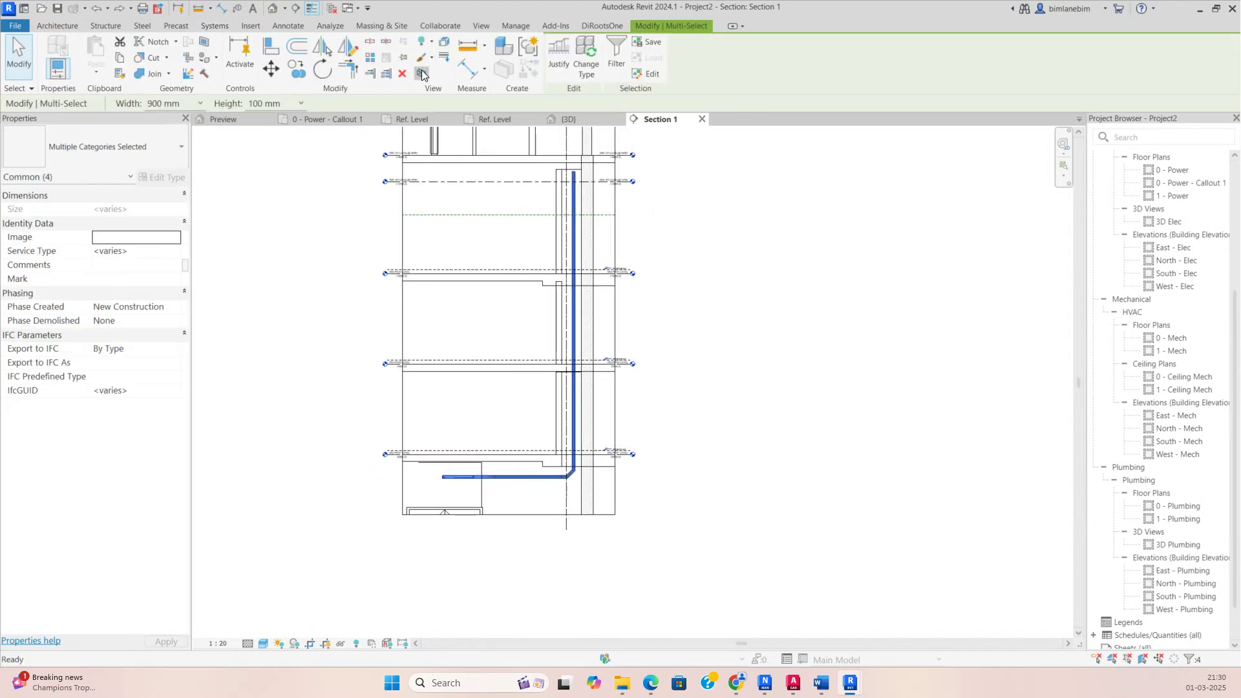
{"action": "scroll", "coordinate": [642, 592], "scroll_direction": "up", "scroll_amount": 1}
{"action": "left_click", "coordinate": [642, 592]}
{"action": "scroll", "coordinate": [658, 516], "scroll_direction": "up", "scroll_amount": 2}
{"action": "middle_click_drag", "start_coordinate": [666, 474], "coordinate": [640, 512], "text": "shift"}
Step: Add the CL-1 filter to the 3D view's visibility/graphics filters
{"action": "key", "text": "v"}
{"action": "key", "text": "v"}
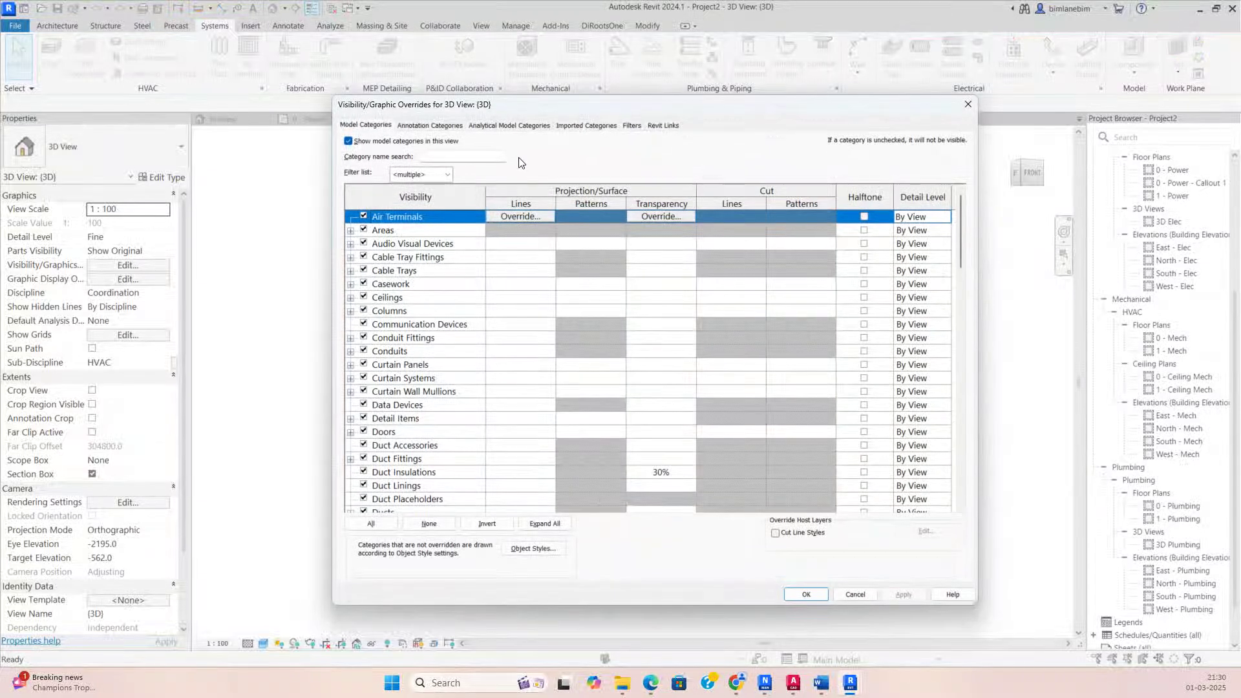
{"action": "left_click", "coordinate": [630, 126]}
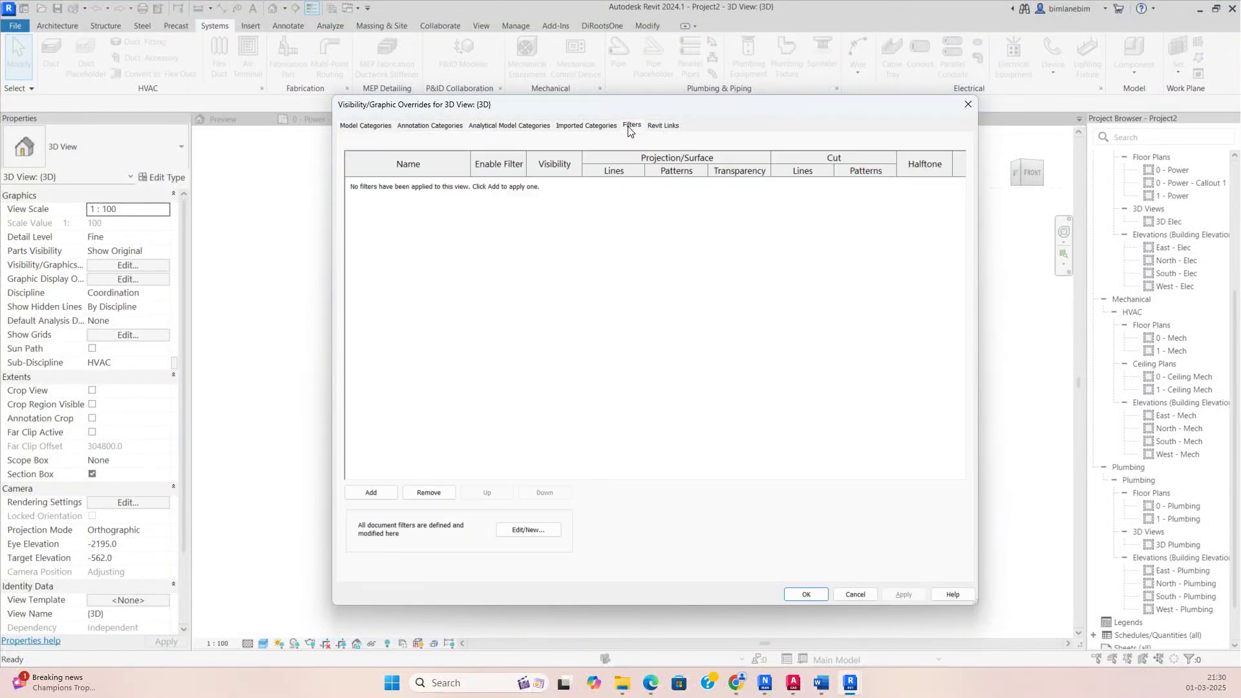
{"action": "left_click", "coordinate": [369, 493]}
{"action": "left_click", "coordinate": [600, 298]}
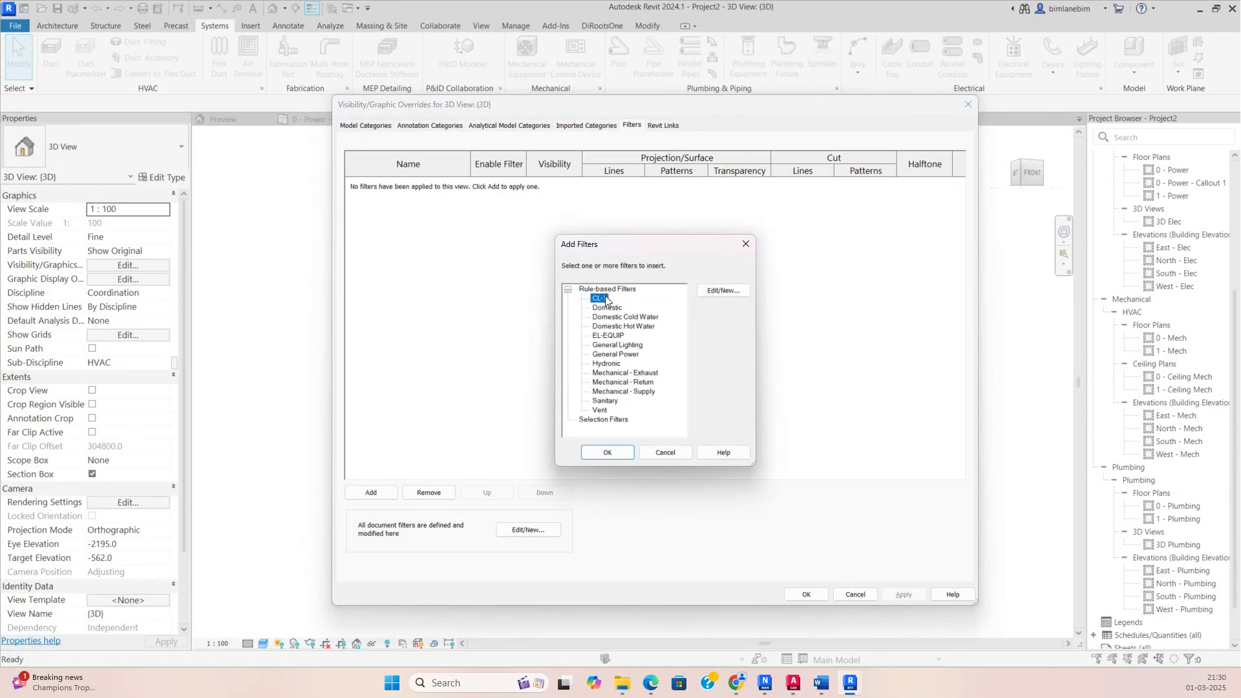
{"action": "left_click", "coordinate": [599, 450]}
Step: Override CL-1's surface foreground pattern to a blue solid fill and apply it
{"action": "left_click", "coordinate": [667, 183]}
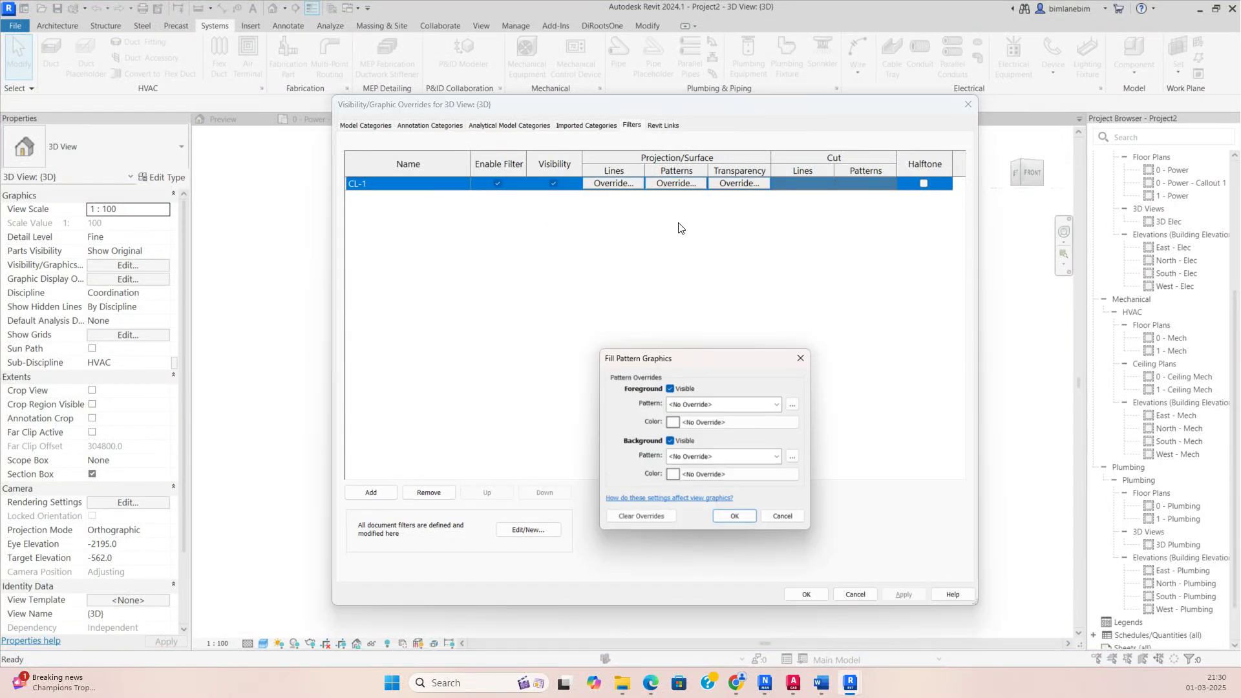
{"action": "left_click", "coordinate": [709, 404]}
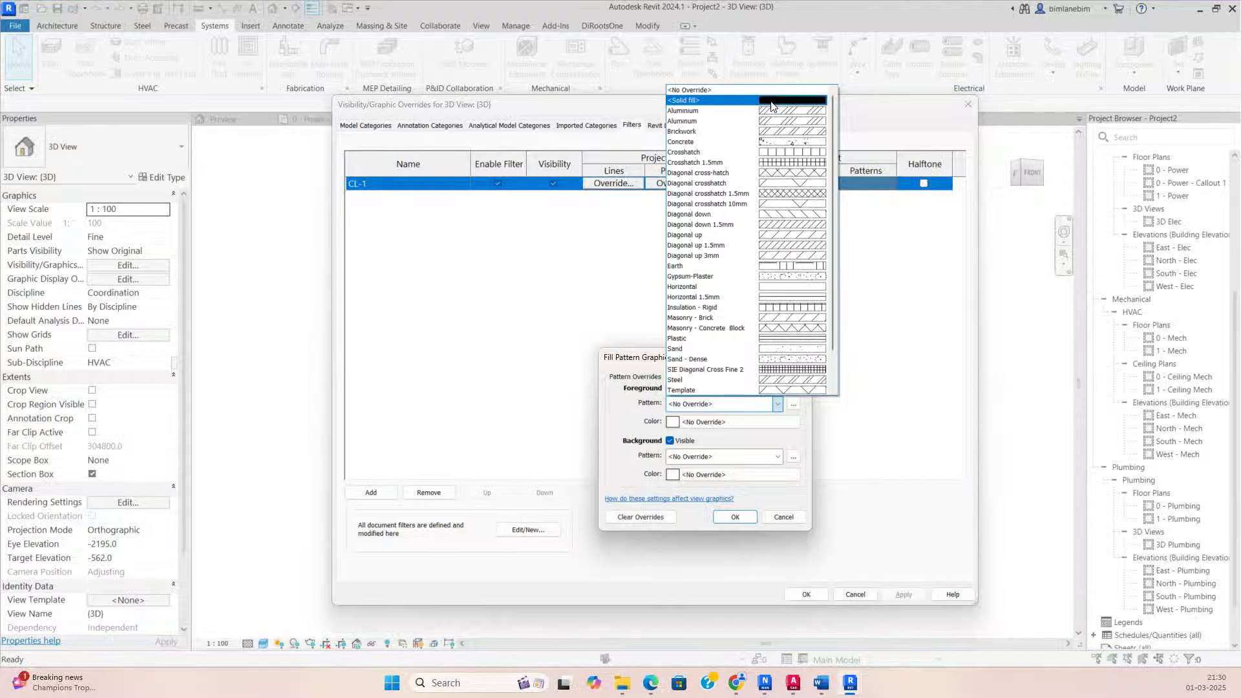
{"action": "left_click", "coordinate": [773, 102]}
{"action": "left_click", "coordinate": [715, 423]}
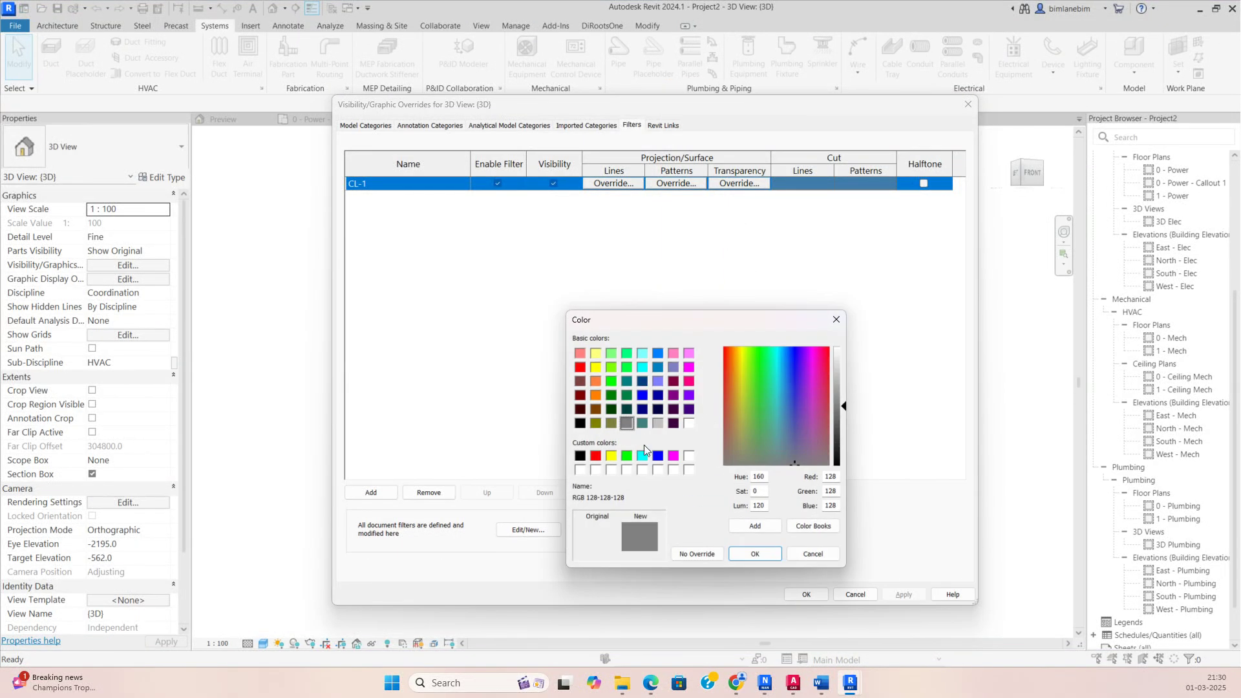
{"action": "left_click", "coordinate": [658, 456]}
{"action": "left_click", "coordinate": [753, 554]}
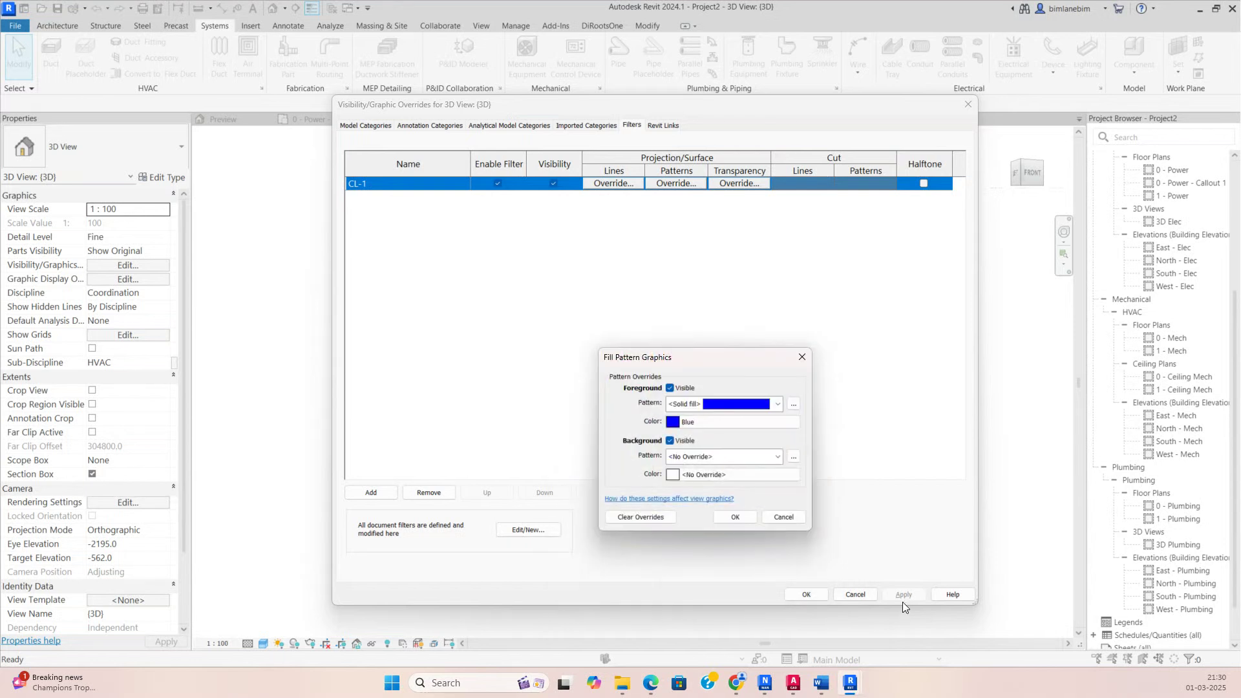
{"action": "left_click", "coordinate": [736, 517]}
{"action": "left_click", "coordinate": [903, 595]}
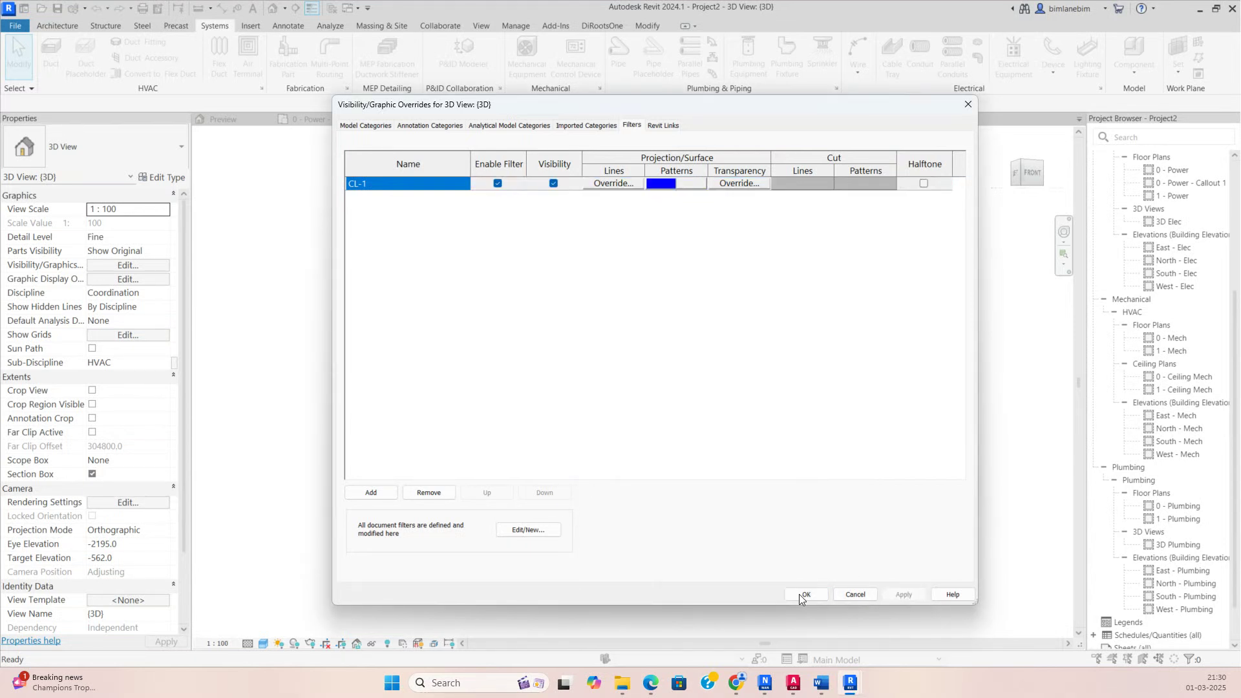
{"action": "left_click", "coordinate": [802, 594]}
Step: Orbit the 3D view and select the connected cable tray network
{"action": "middle_click_drag", "start_coordinate": [715, 475], "coordinate": [640, 450], "text": "shift"}
{"action": "key", "text": "Tab"}
{"action": "left_click", "coordinate": [640, 450]}
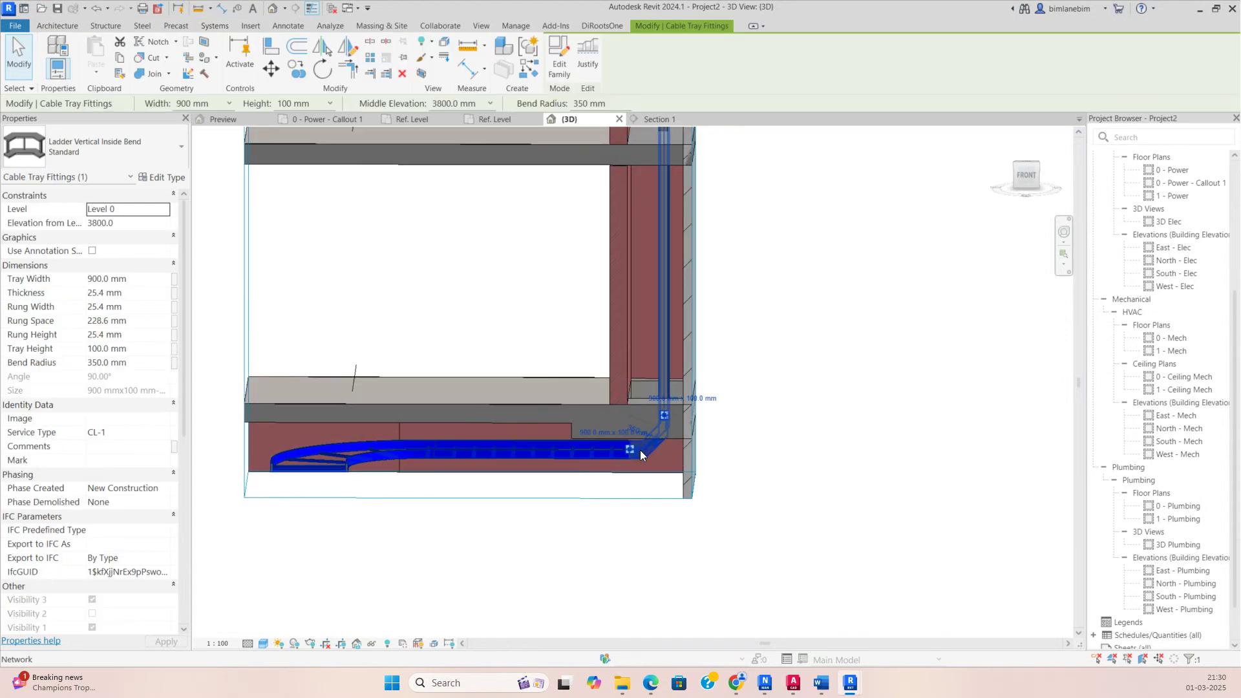
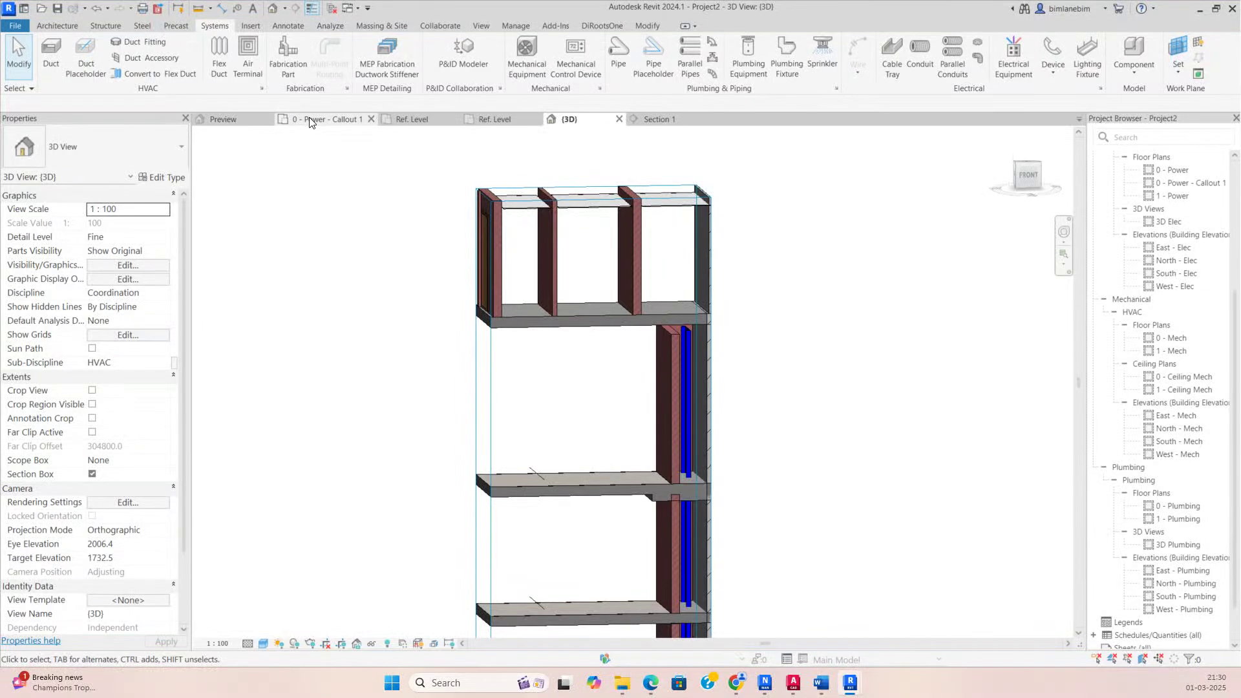
Step: Return to the 0 - Power - Callout 1 plan and pan to the bending ladder tray route
{"action": "left_click", "coordinate": [309, 123]}
{"action": "scroll", "coordinate": [575, 300], "scroll_direction": "down", "scroll_amount": 2}
{"action": "middle_click_drag", "start_coordinate": [506, 482], "coordinate": [517, 433]}
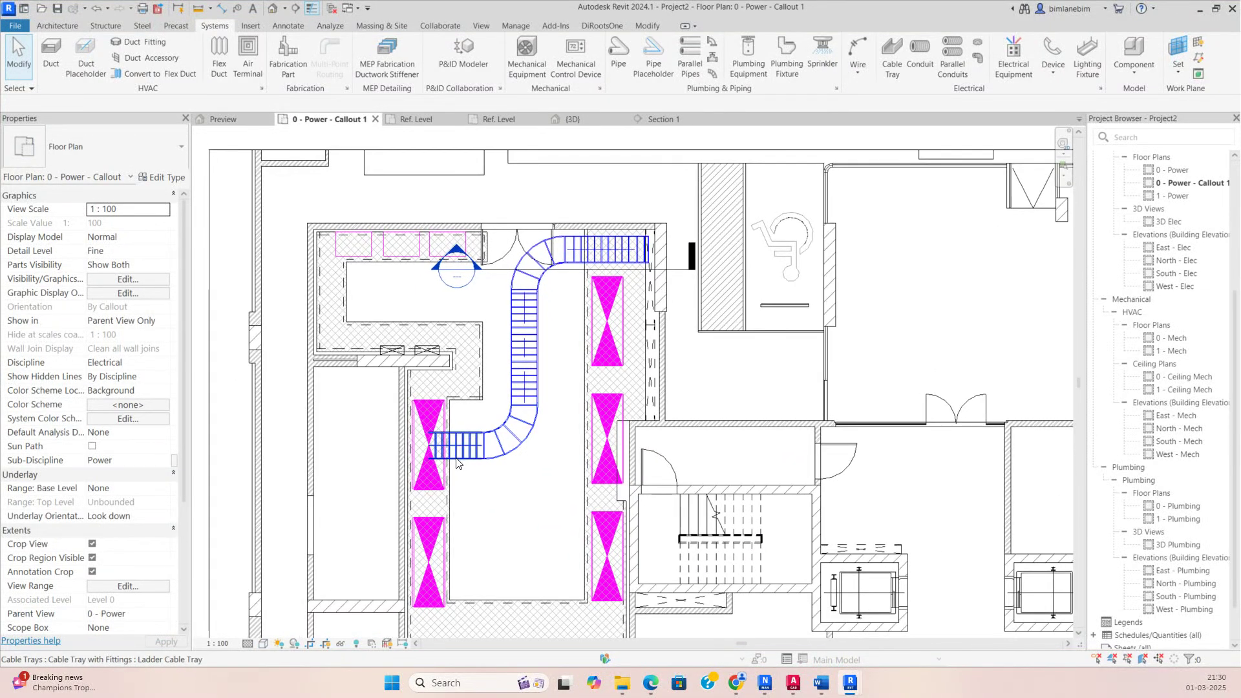
Step: Pan the plan up to the switchboards to bring the whole tray route into view
{"action": "scroll", "coordinate": [461, 475], "scroll_direction": "up", "scroll_amount": 1}
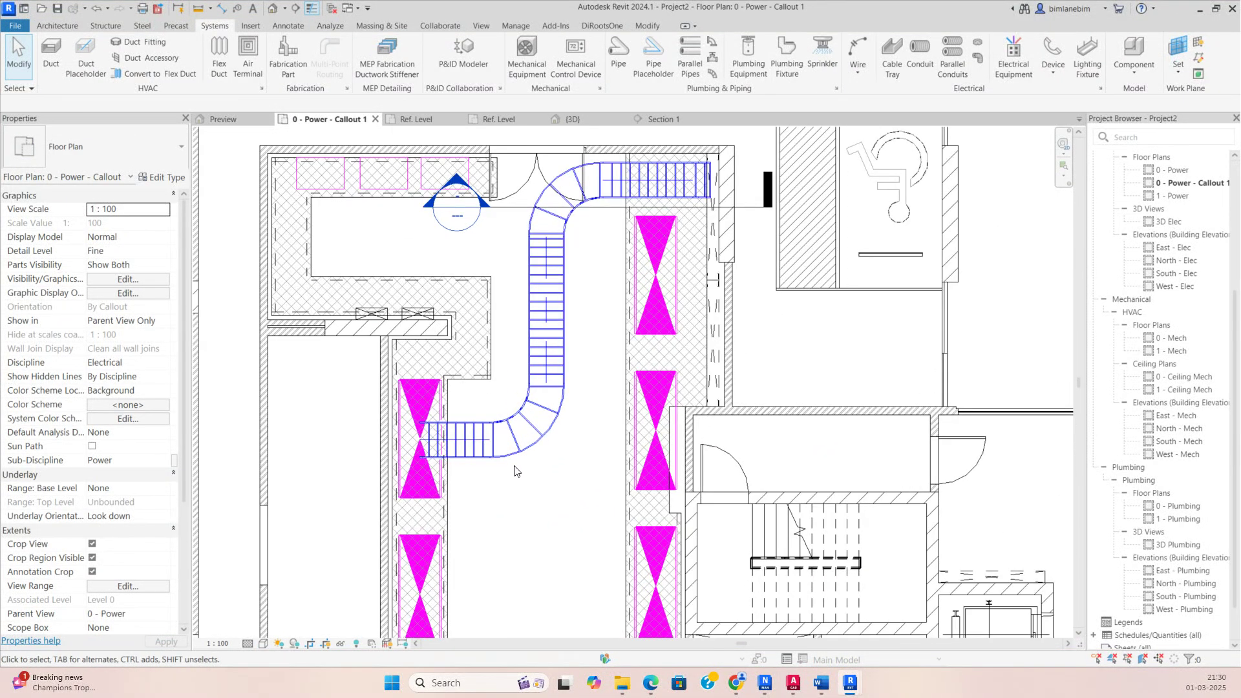
{"action": "scroll", "coordinate": [517, 469], "scroll_direction": "down", "scroll_amount": 2}
{"action": "middle_click_drag", "start_coordinate": [534, 467], "coordinate": [531, 438]}
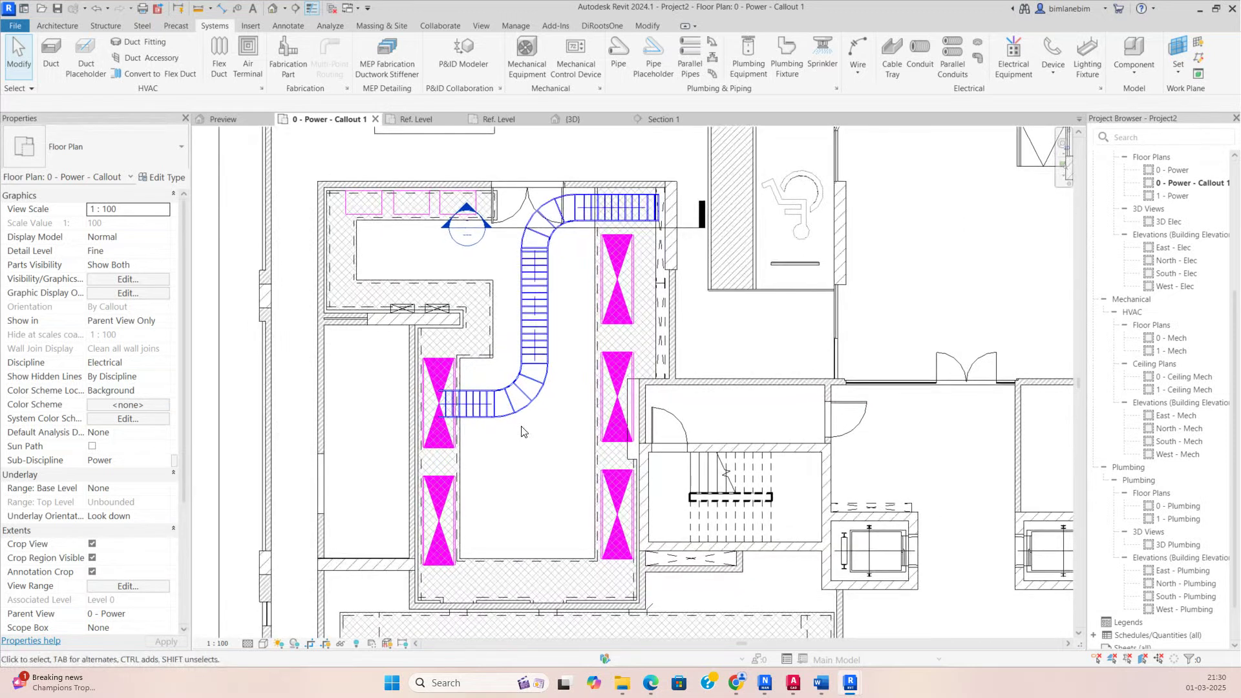
{"action": "scroll", "coordinate": [669, 252], "scroll_direction": "up", "scroll_amount": 4}
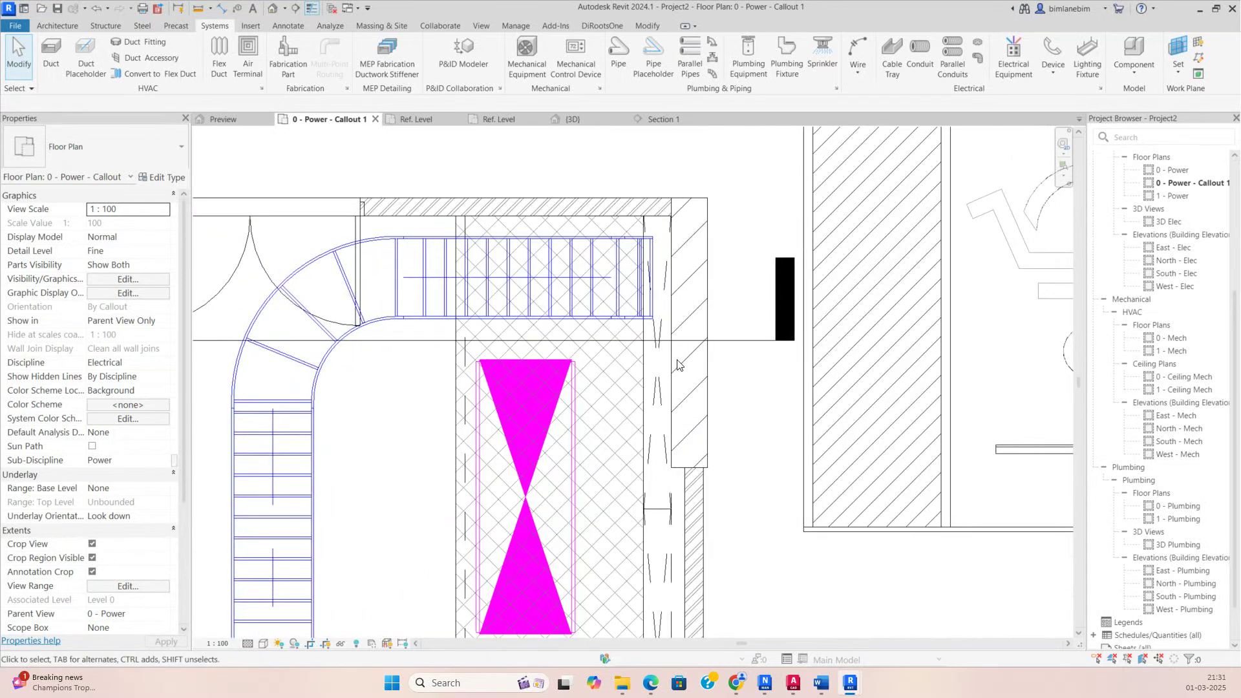
{"action": "scroll", "coordinate": [698, 431], "scroll_direction": "down", "scroll_amount": 2}
{"action": "left_click", "coordinate": [725, 340]}
{"action": "key", "text": "Escape"}
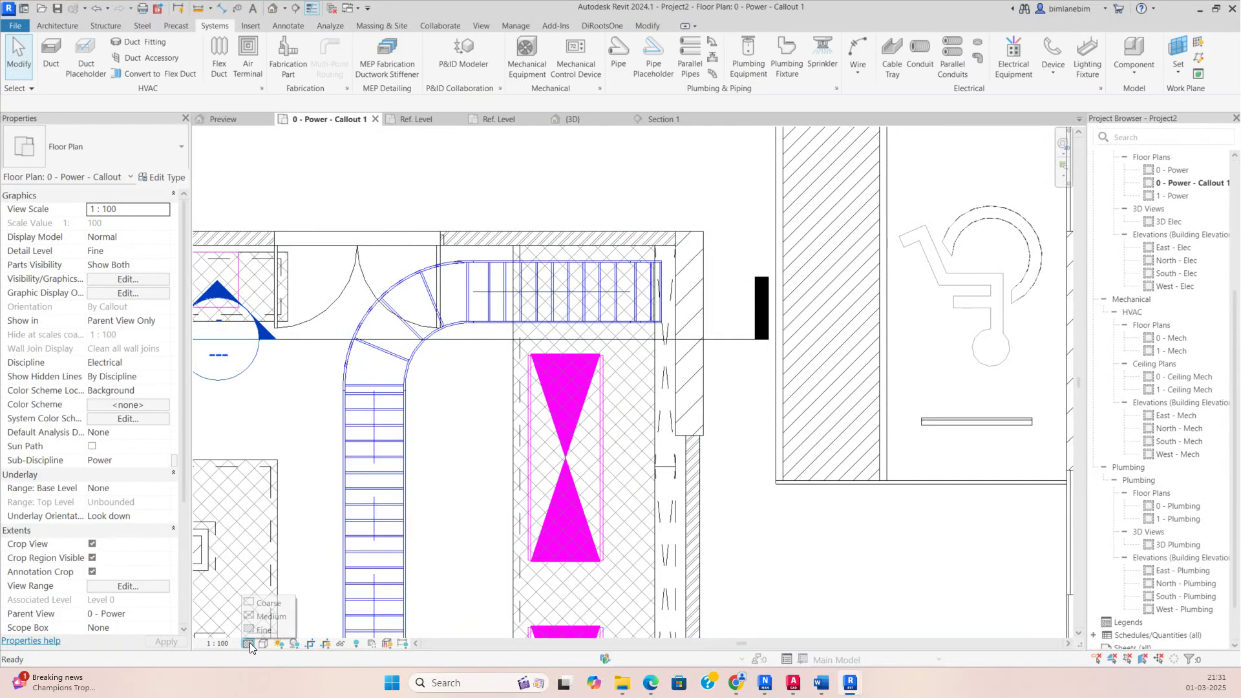
{"action": "scroll", "coordinate": [508, 275], "scroll_direction": "down", "scroll_amount": 2}
{"action": "middle_click_drag", "start_coordinate": [513, 325], "coordinate": [605, 194]}
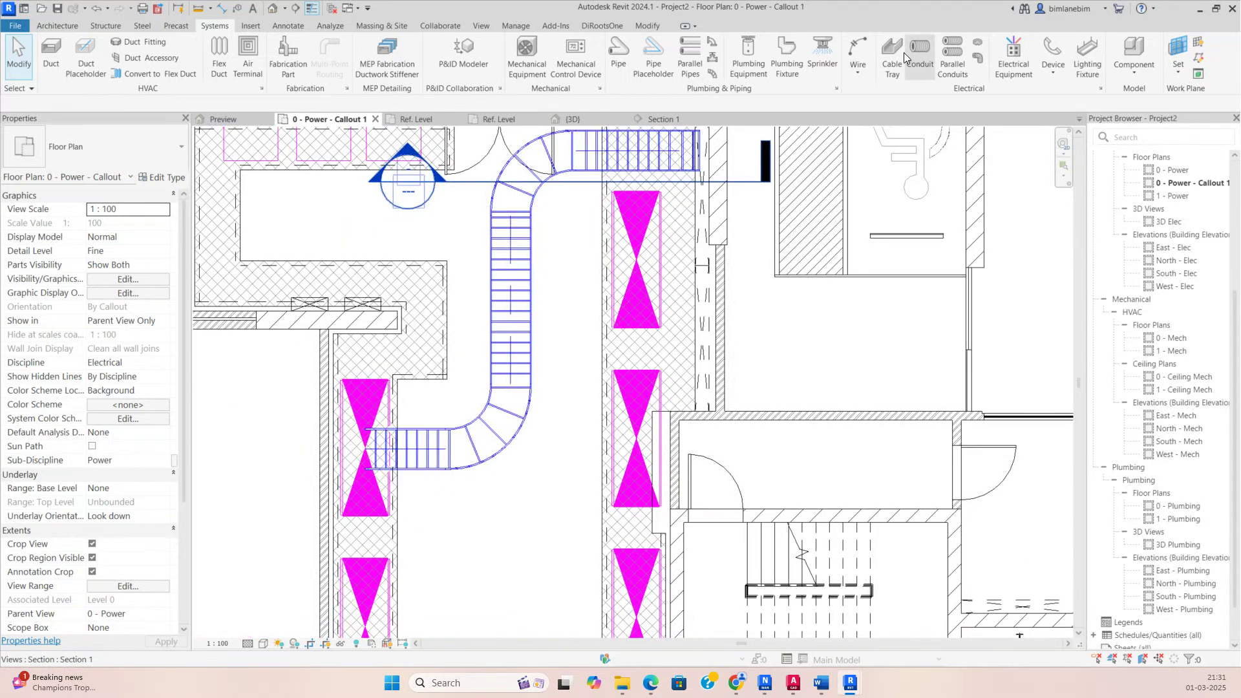
Step: Start a new channel cable tray with a 3750 mm middle elevation
{"action": "left_click", "coordinate": [889, 57]}
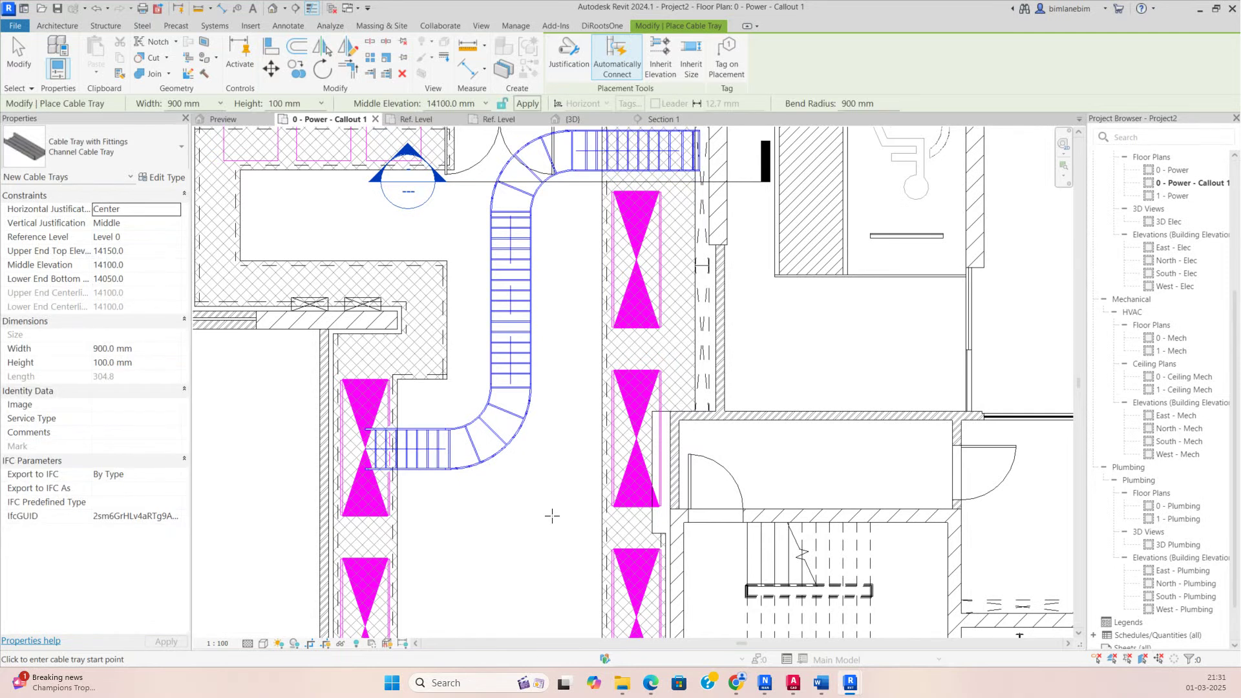
{"action": "scroll", "coordinate": [448, 410], "scroll_direction": "down", "scroll_amount": 2}
{"action": "scroll", "coordinate": [353, 222], "scroll_direction": "up", "scroll_amount": 1}
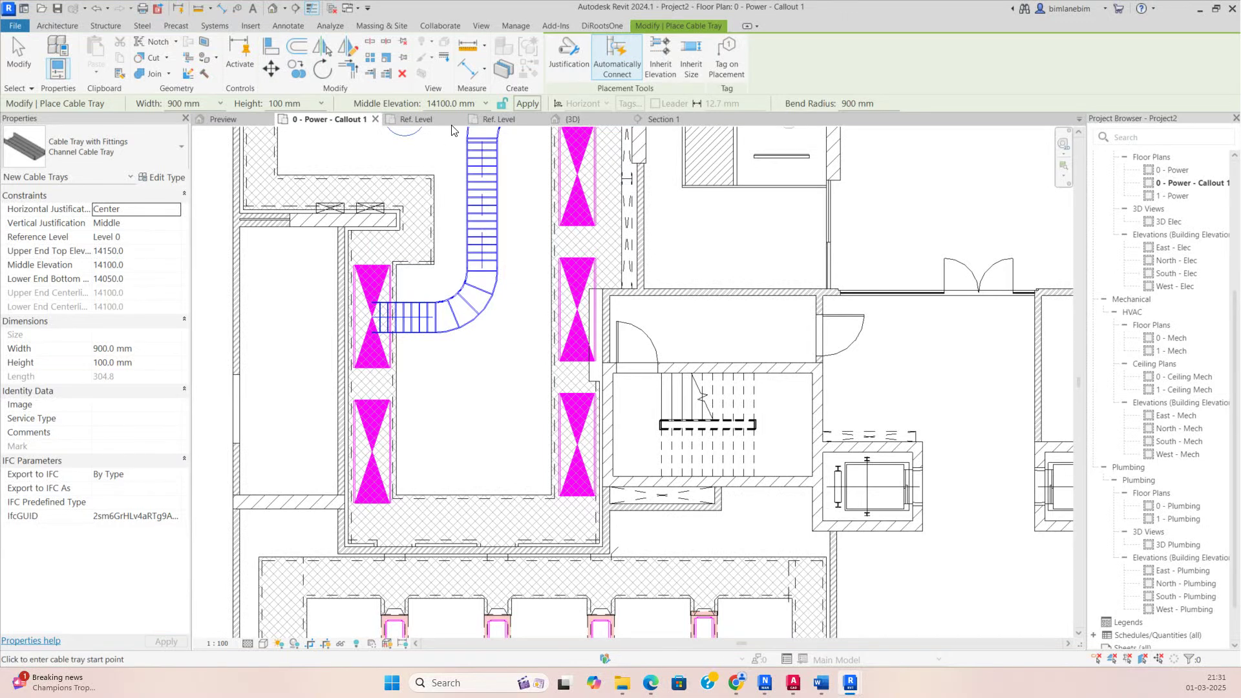
{"action": "left_click", "coordinate": [484, 104]}
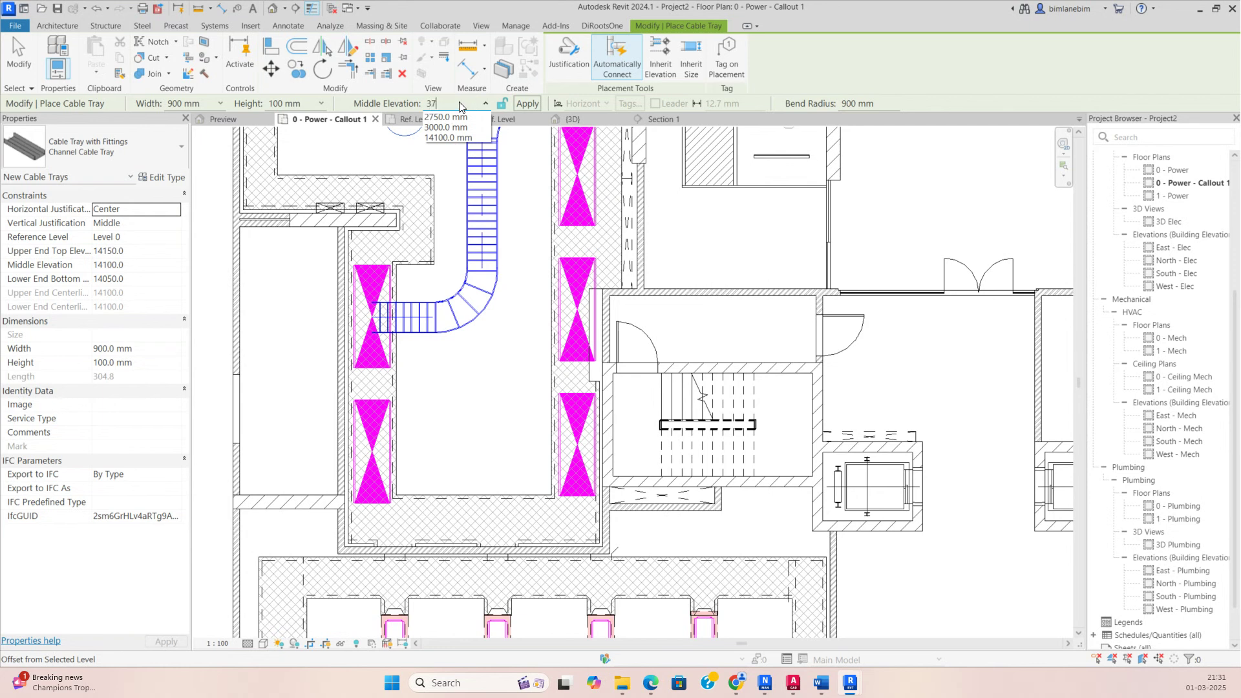
{"action": "type", "text": "3750"}
{"action": "key", "text": "Return"}
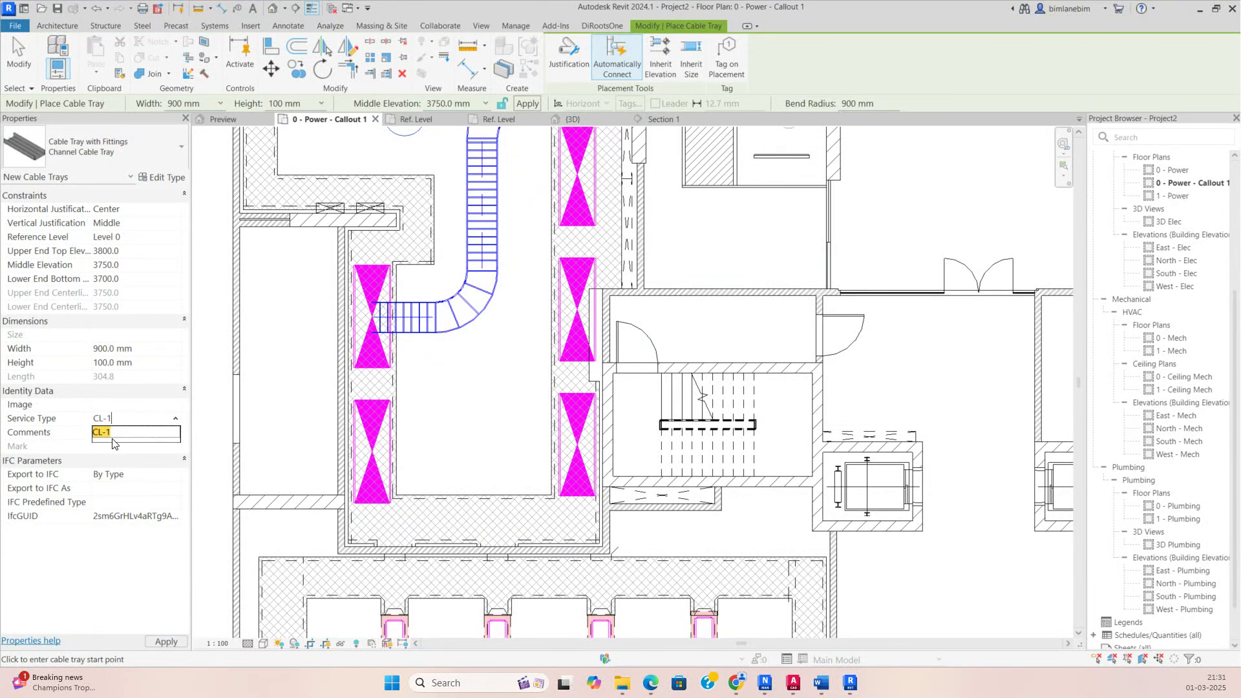
Step: Draw the channel tray from beside the left switchboard, up alongside the ladder tray to the wall
{"action": "left_click", "coordinate": [374, 451]}
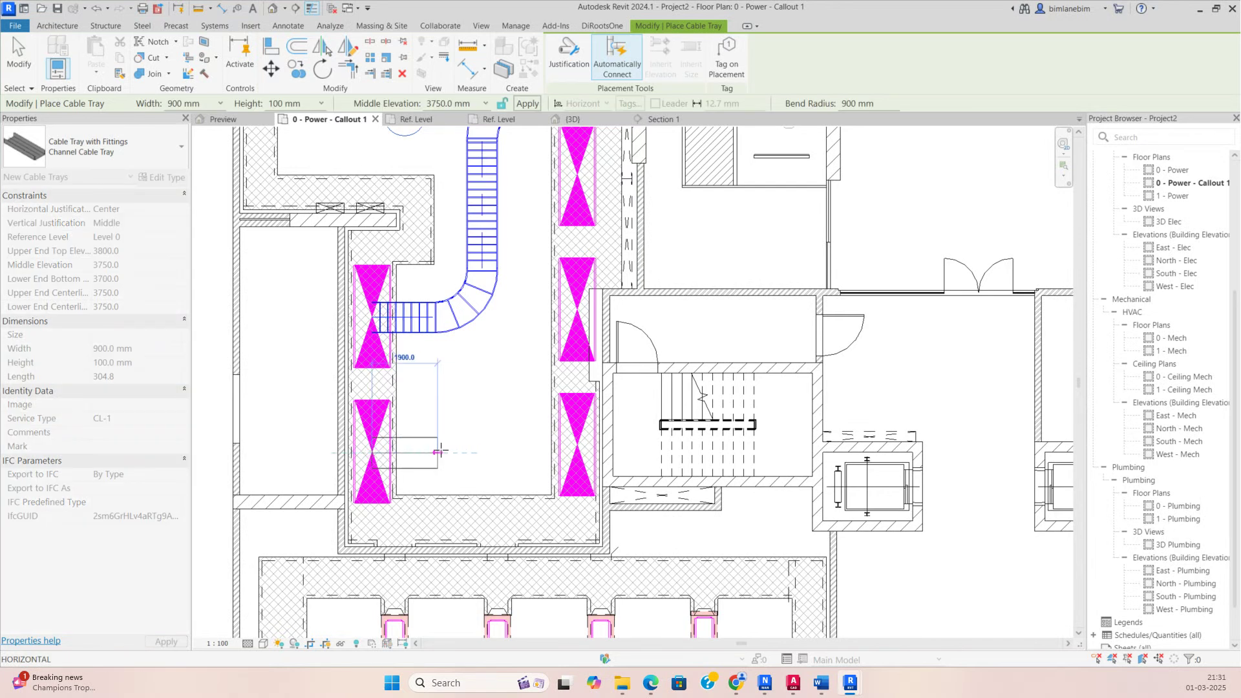
{"action": "scroll", "coordinate": [483, 443], "scroll_direction": "down", "scroll_amount": 1}
{"action": "left_click", "coordinate": [485, 451]}
{"action": "scroll", "coordinate": [484, 210], "scroll_direction": "up", "scroll_amount": 1}
{"action": "scroll", "coordinate": [485, 210], "scroll_direction": "up", "scroll_amount": 2}
{"action": "left_click", "coordinate": [484, 210]}
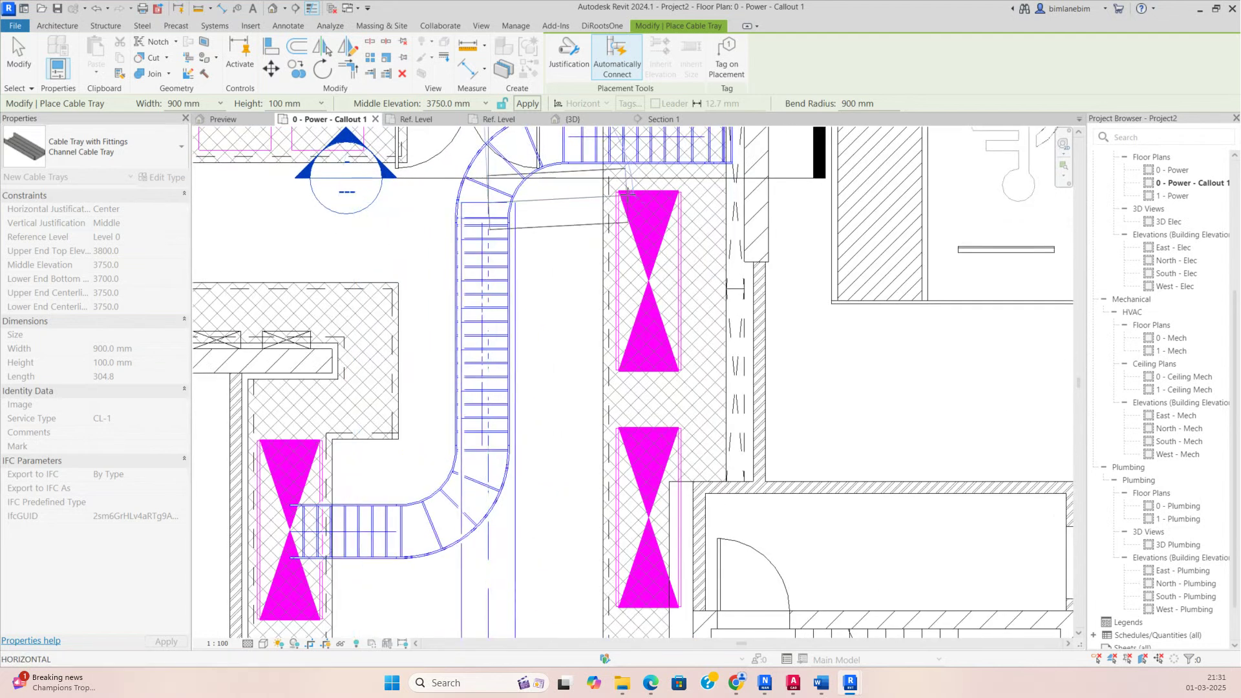
{"action": "left_click", "coordinate": [734, 201]}
{"action": "key", "text": "Escape"}
{"action": "key", "text": "Escape"}
{"action": "scroll", "coordinate": [560, 264], "scroll_direction": "down", "scroll_amount": 2}
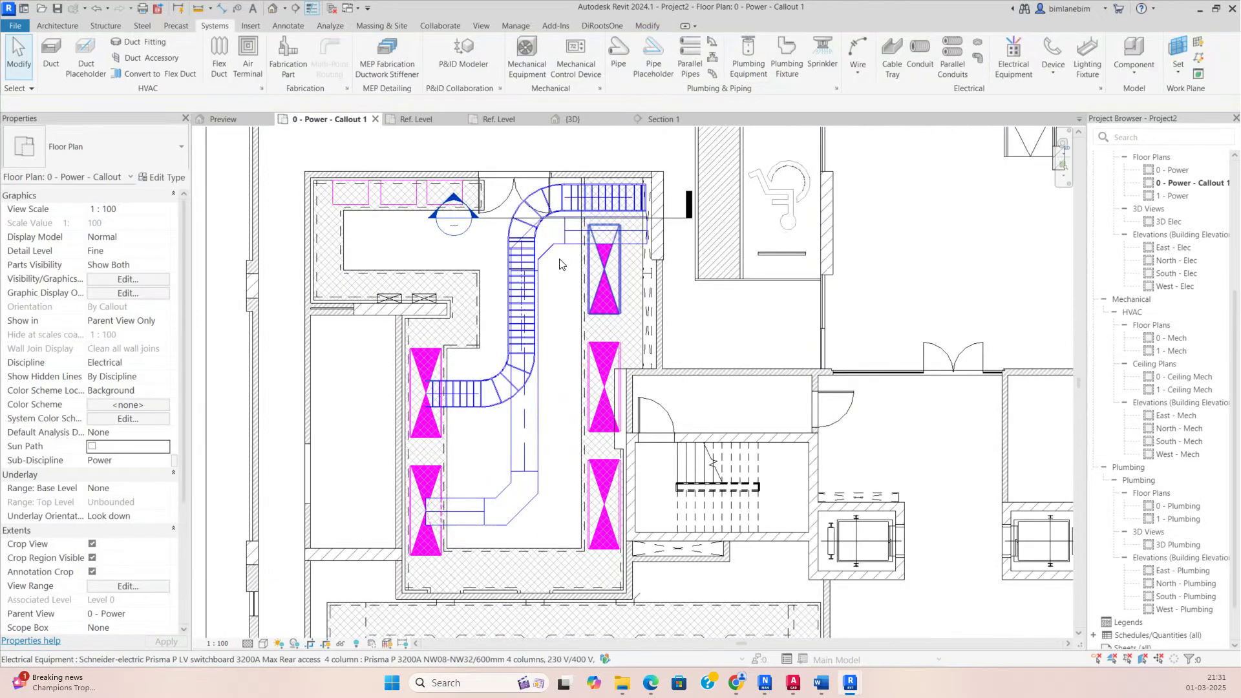
{"action": "scroll", "coordinate": [676, 224], "scroll_direction": "up", "scroll_amount": 2}
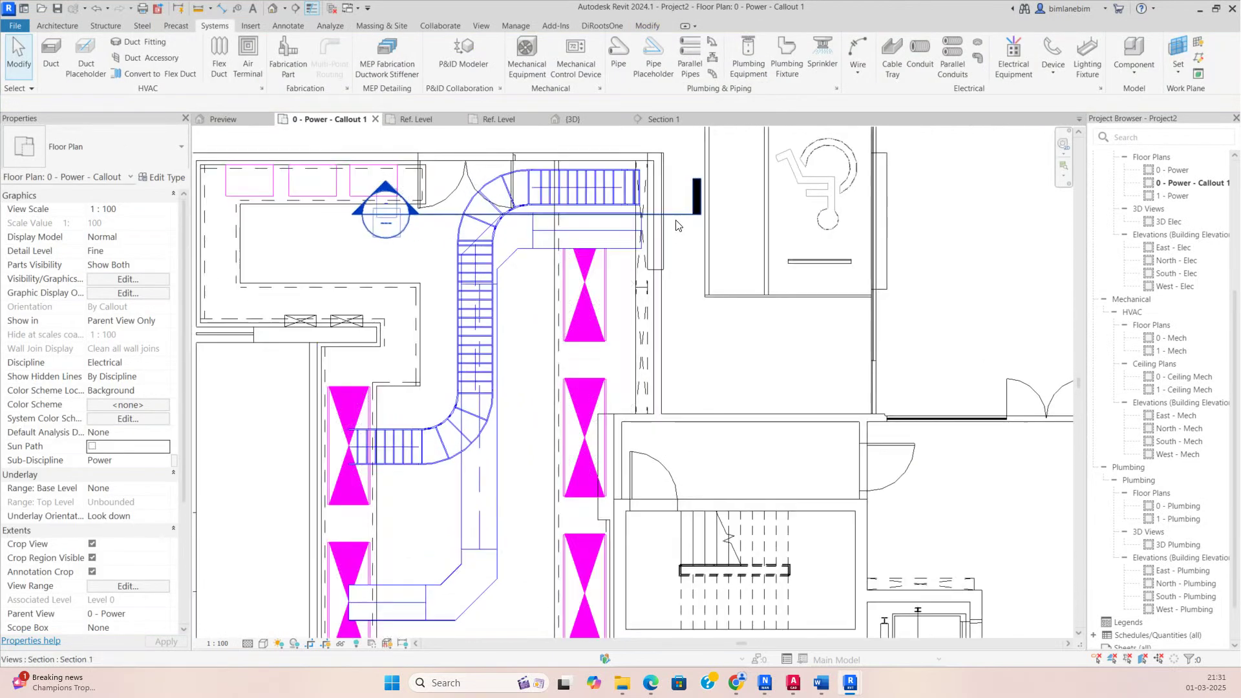
{"action": "left_click", "coordinate": [676, 224]}
{"action": "left_click_drag", "start_coordinate": [675, 225], "coordinate": [676, 265]}
{"action": "right_click", "coordinate": [676, 266]}
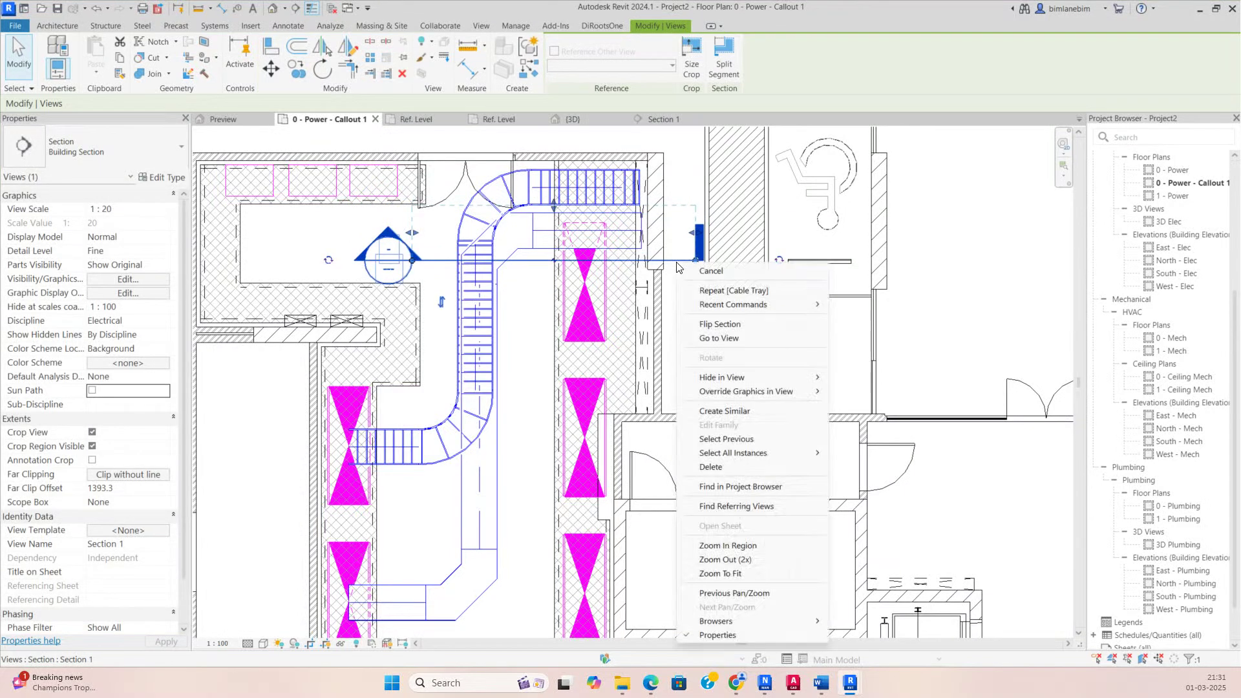
{"action": "left_click", "coordinate": [720, 338]}
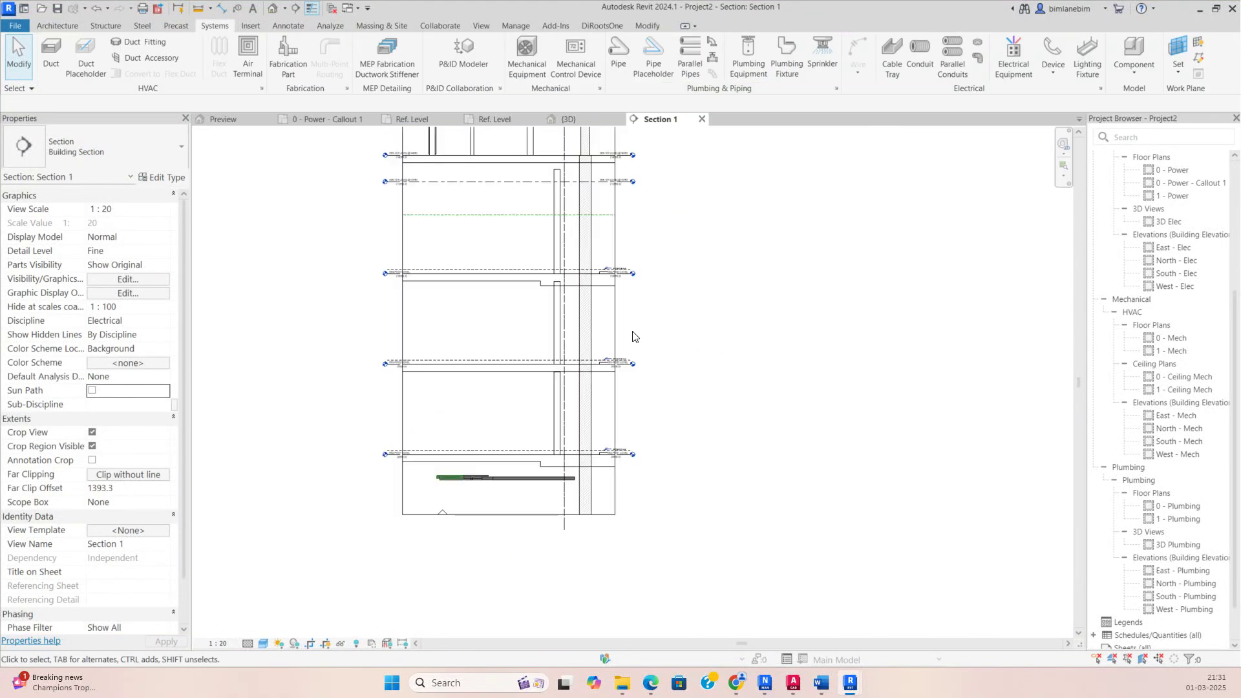
{"action": "scroll", "coordinate": [582, 498], "scroll_direction": "up", "scroll_amount": 2}
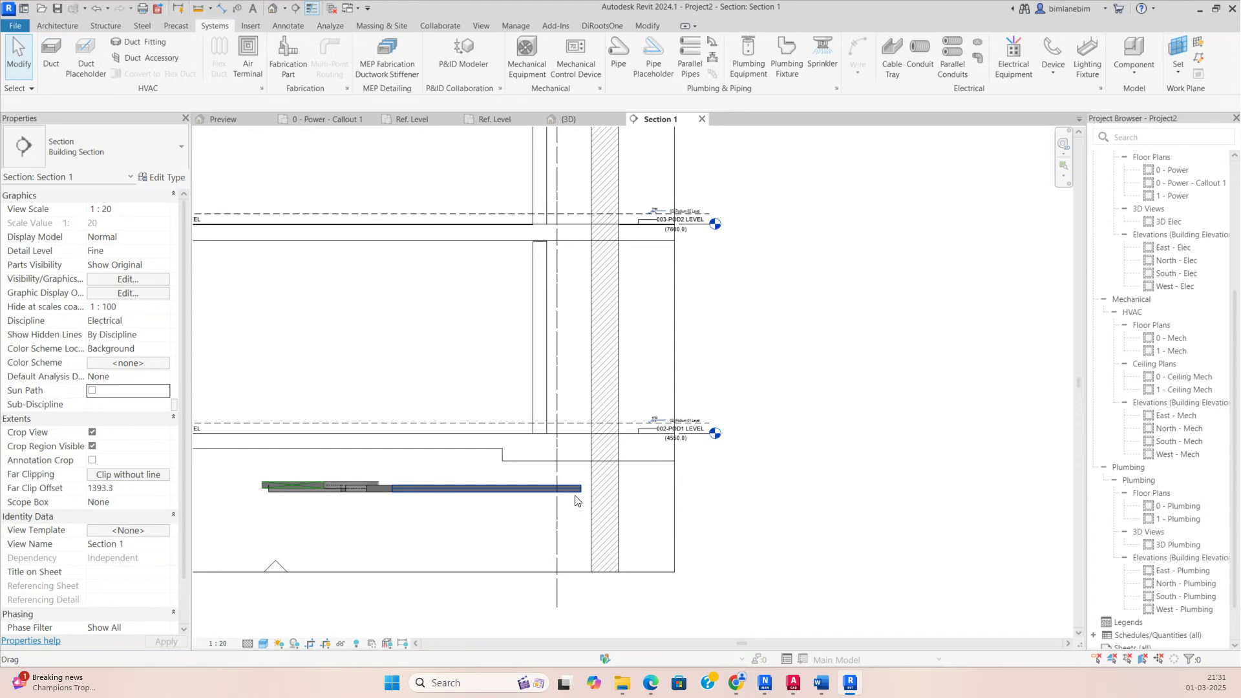
{"action": "scroll", "coordinate": [393, 529], "scroll_direction": "up", "scroll_amount": 3}
{"action": "left_click_drag", "start_coordinate": [314, 347], "coordinate": [599, 382]}
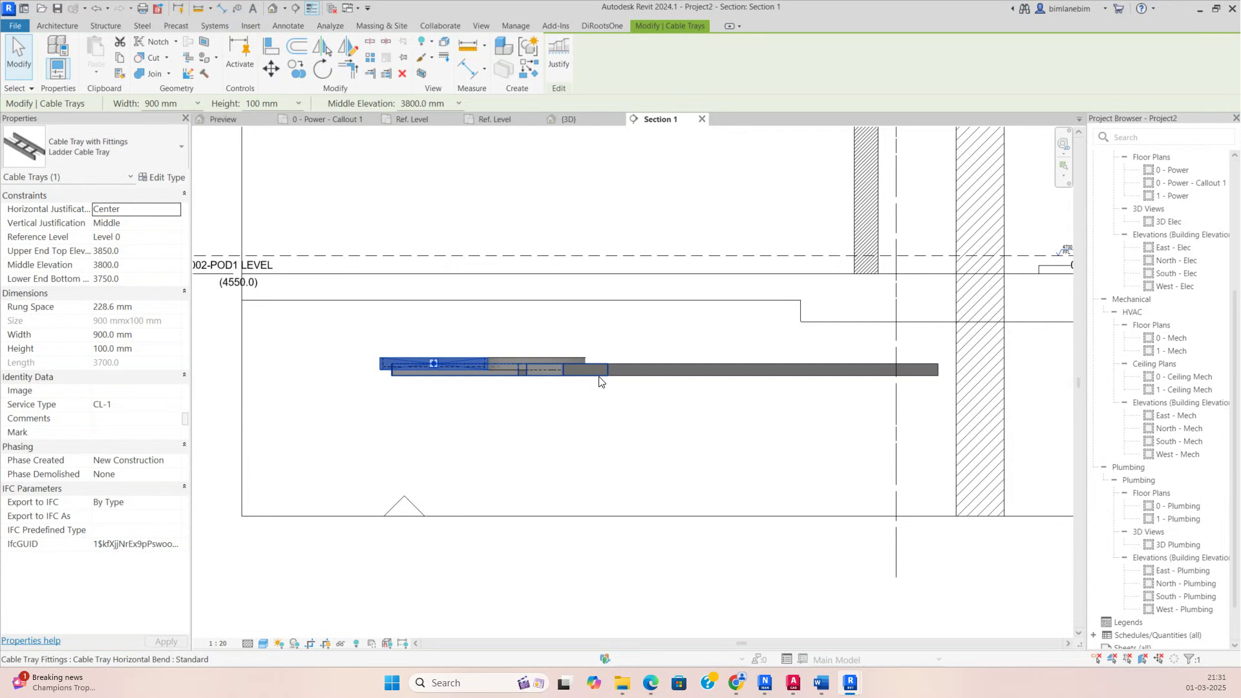
{"action": "key", "text": "Up"}
{"action": "key", "text": "Up"}
{"action": "key", "text": "Up"}
{"action": "key", "text": "Up"}
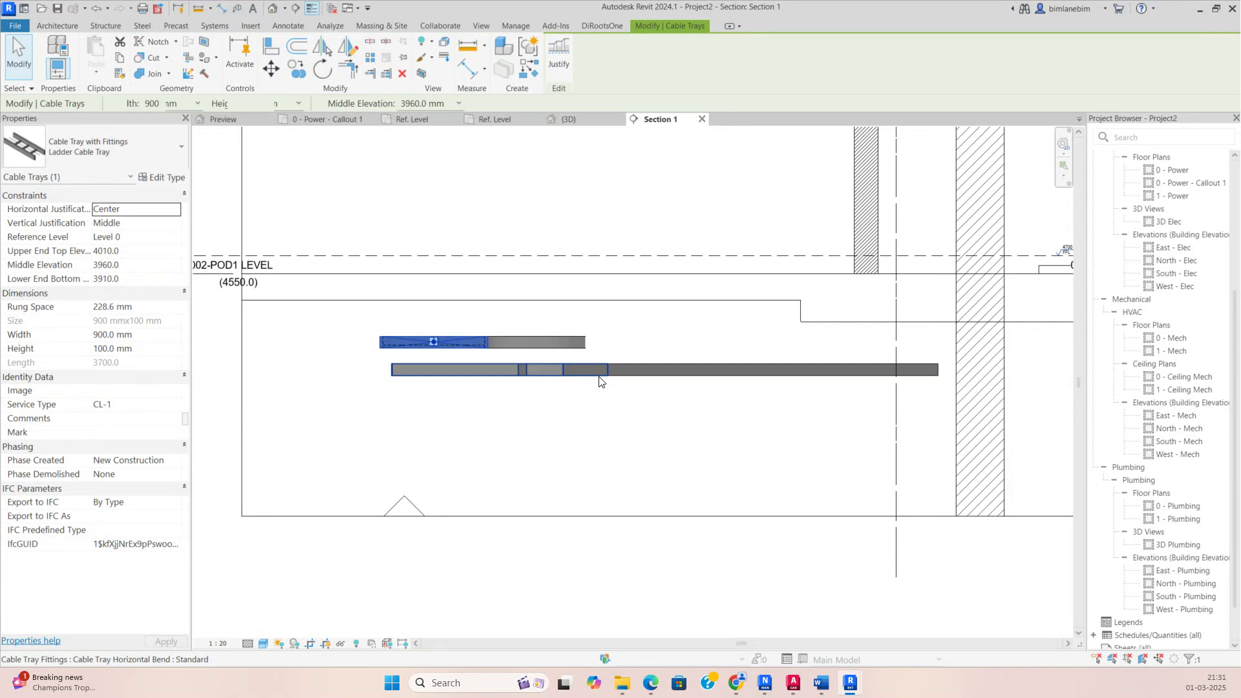
{"action": "key", "text": "Up"}
{"action": "key", "text": "Escape"}
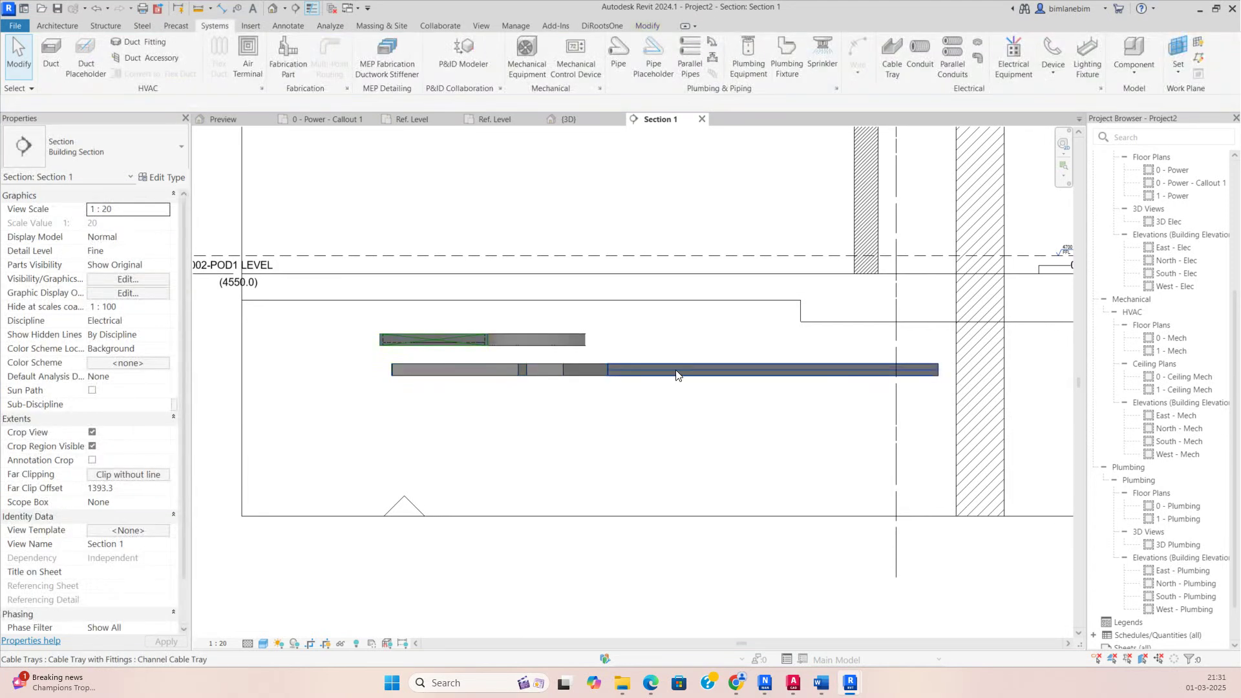
{"action": "left_click", "coordinate": [676, 377]}
{"action": "key", "text": "Down"}
{"action": "key", "text": "Down"}
{"action": "key", "text": "Down"}
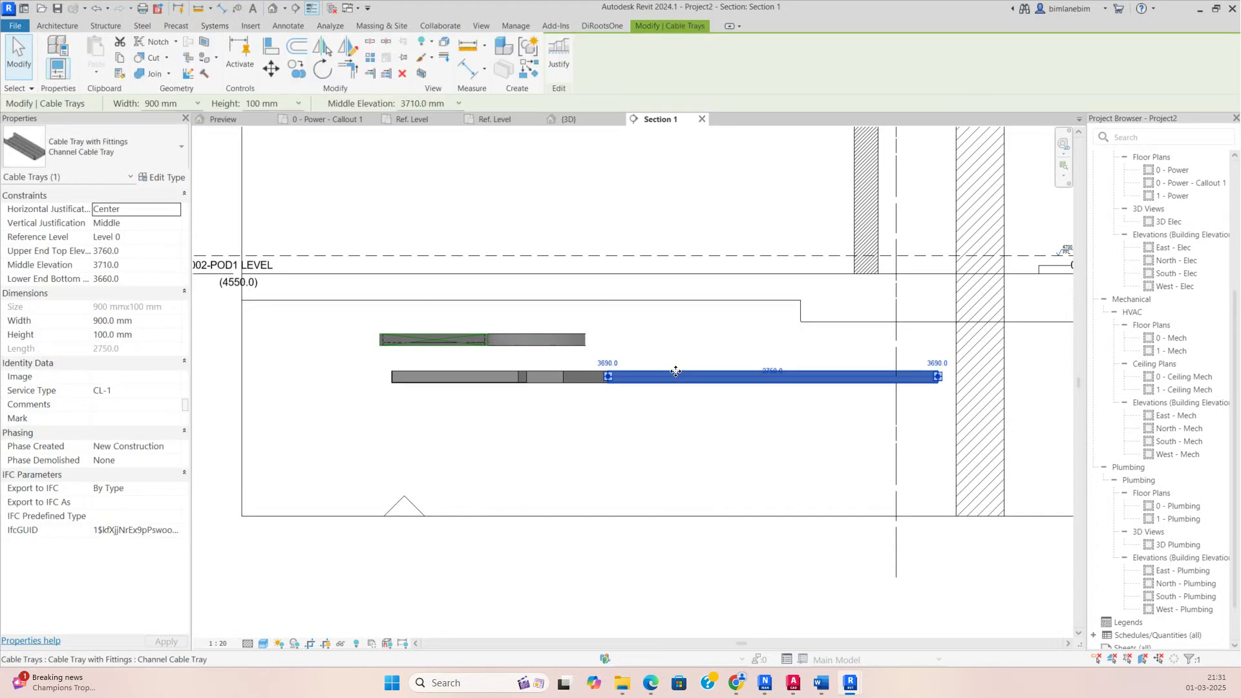
{"action": "key", "text": "Escape"}
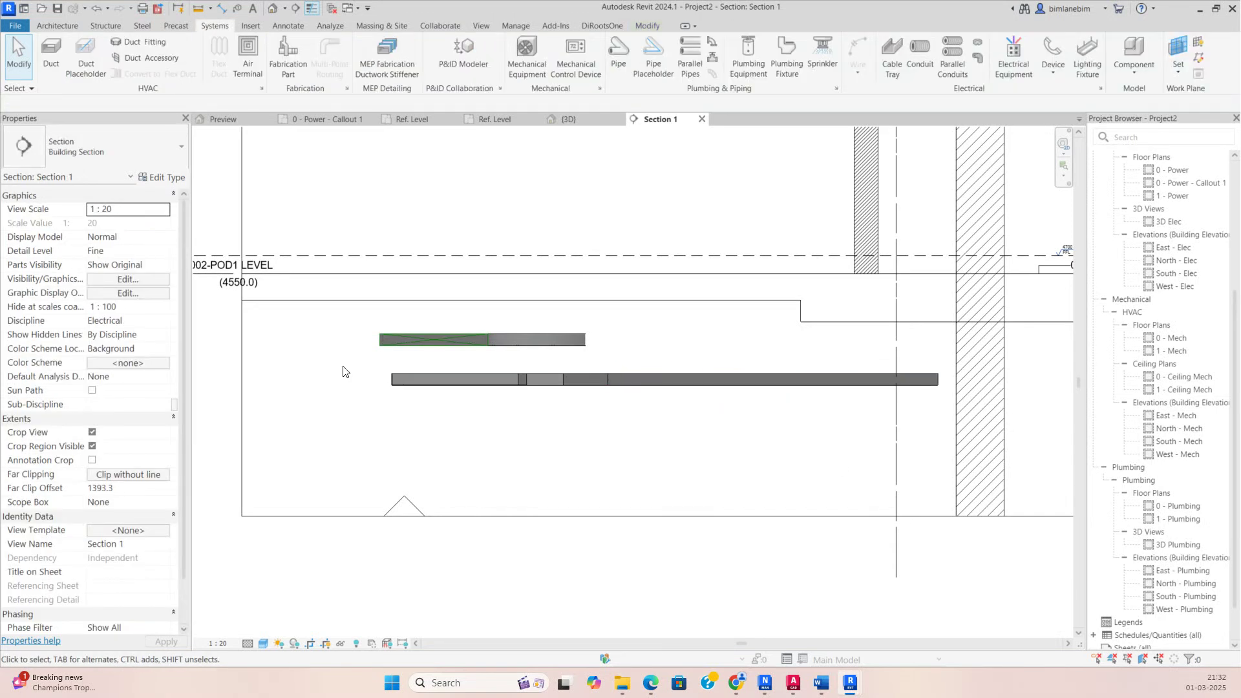
{"action": "left_click_drag", "start_coordinate": [541, 439], "coordinate": [552, 444]}
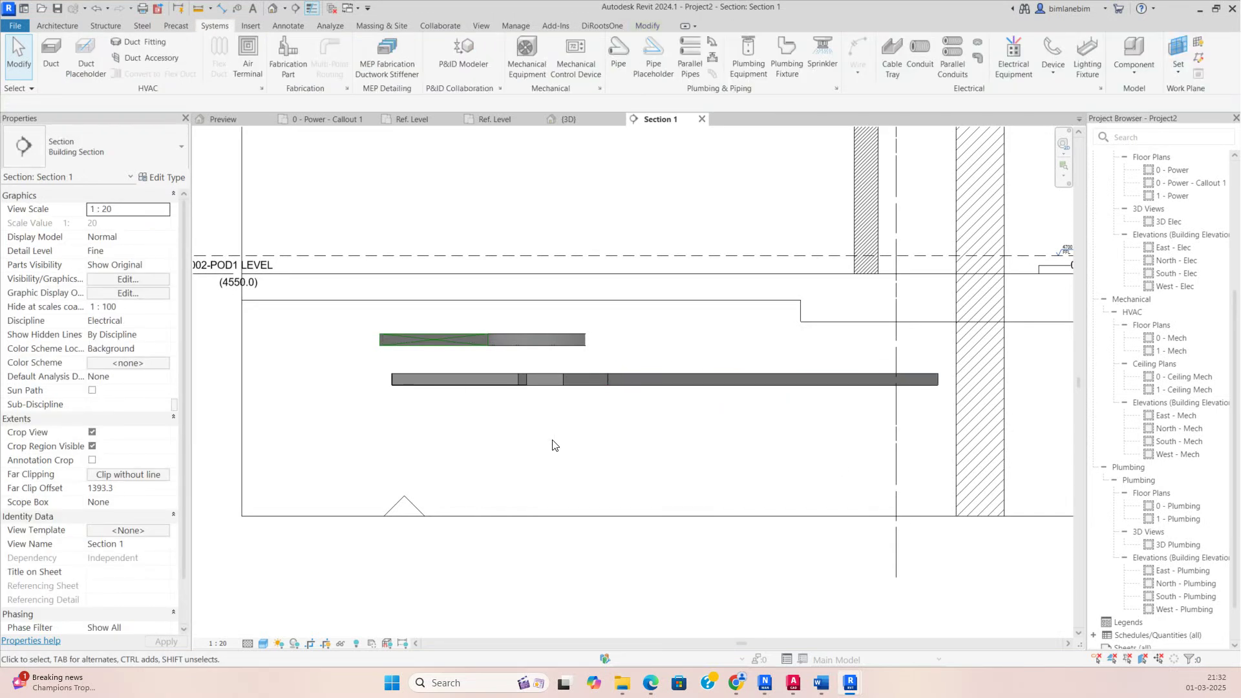
{"action": "left_click", "coordinate": [484, 387]}
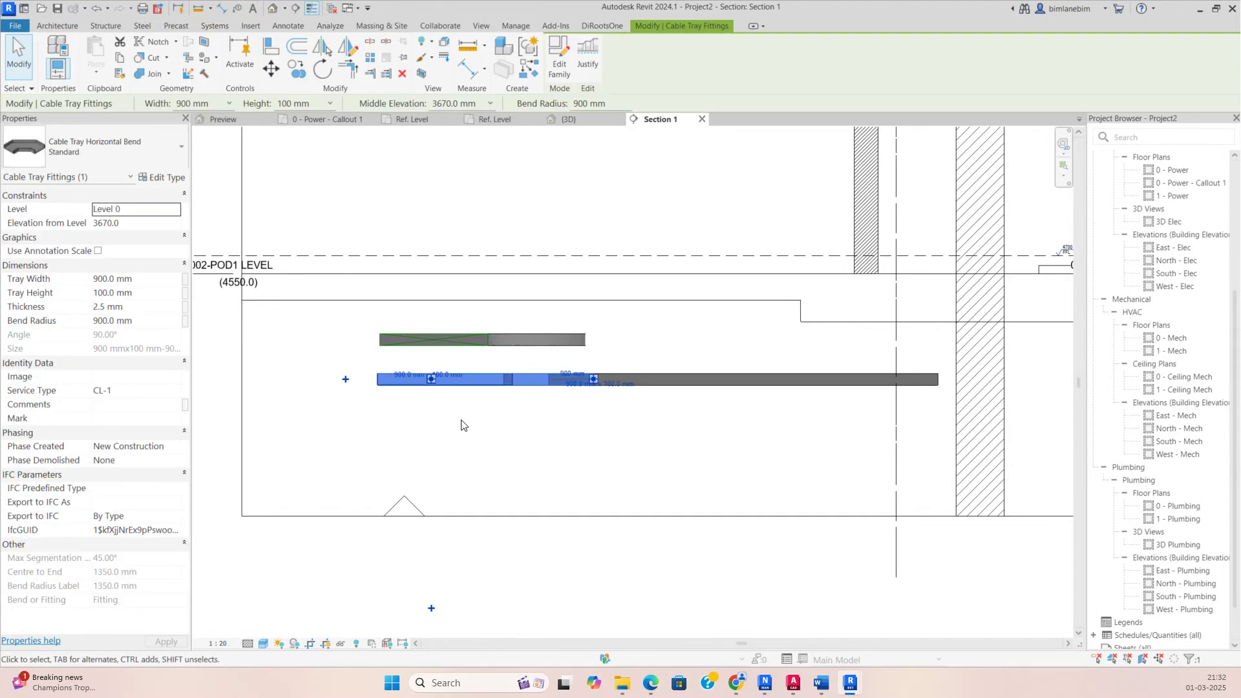
{"action": "key", "text": "Escape"}
{"action": "scroll", "coordinate": [491, 362], "scroll_direction": "up", "scroll_amount": 2}
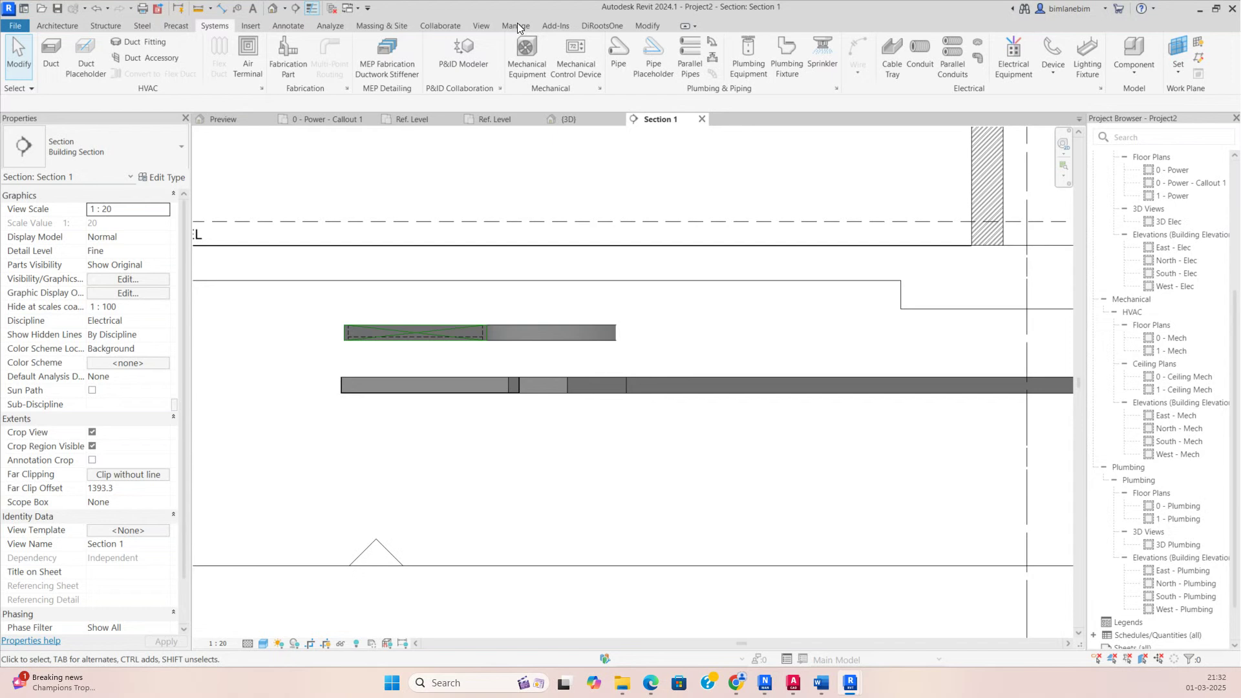
{"action": "left_click", "coordinate": [198, 8]}
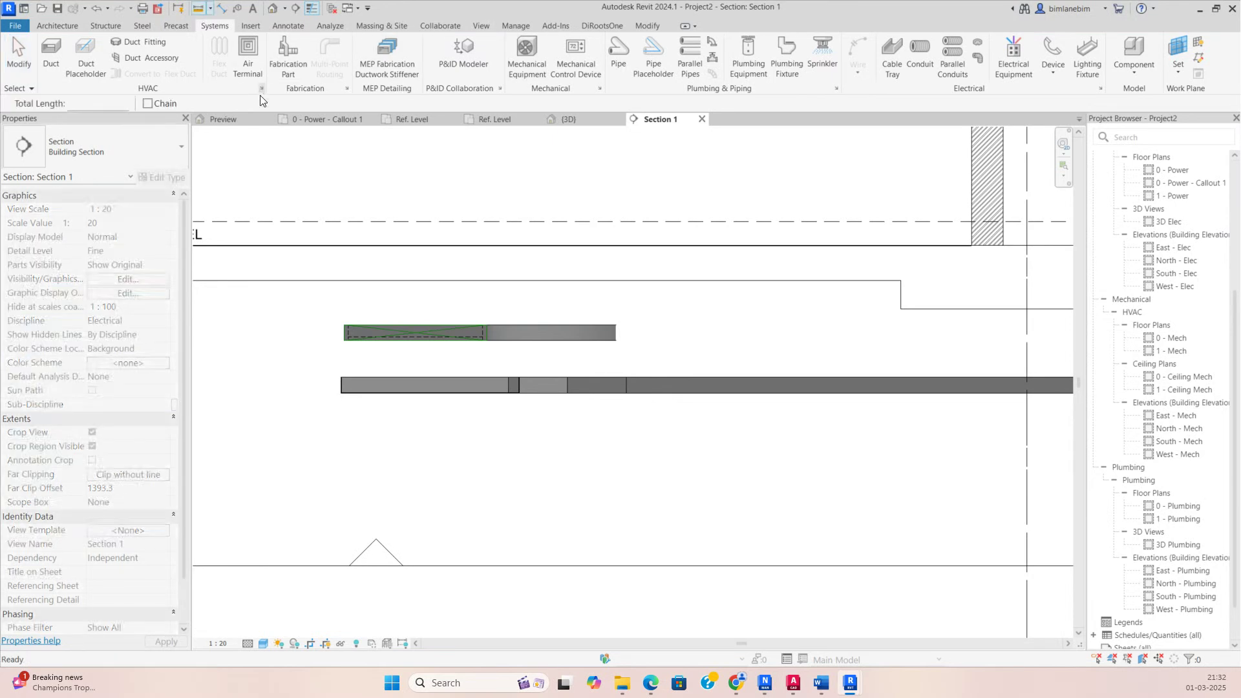
{"action": "scroll", "coordinate": [452, 400], "scroll_direction": "up", "scroll_amount": 1}
{"action": "left_click", "coordinate": [457, 377]}
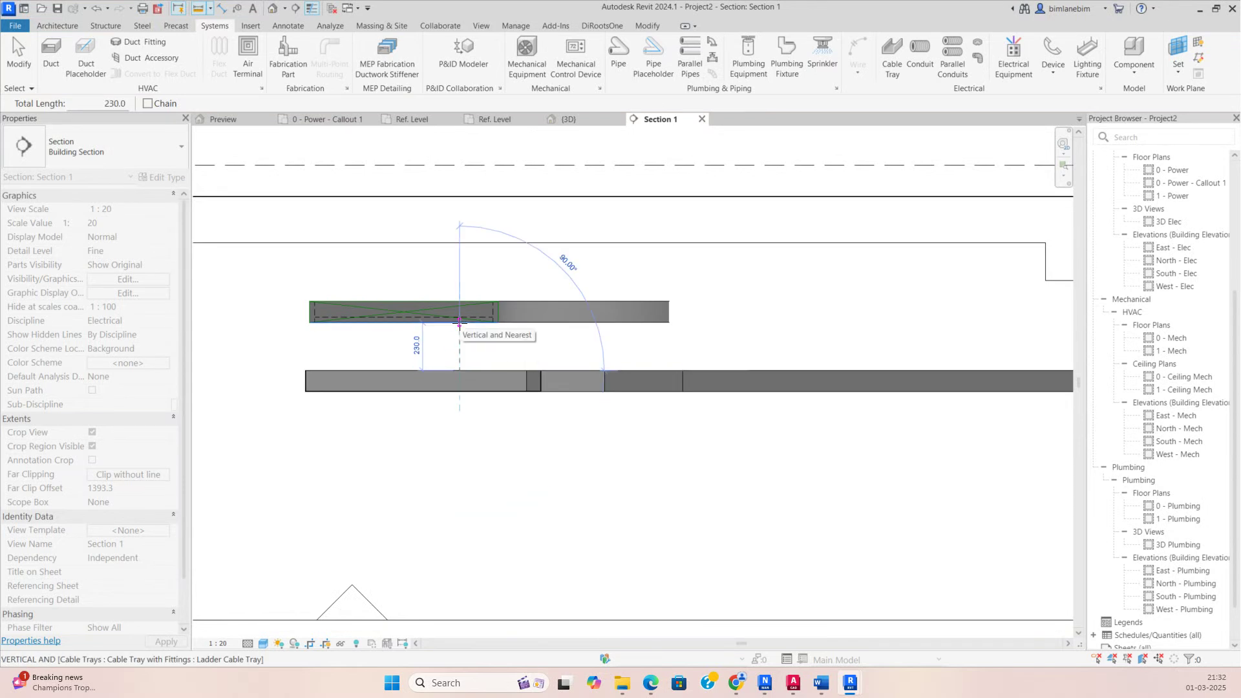
{"action": "scroll", "coordinate": [459, 326], "scroll_direction": "down", "scroll_amount": 4}
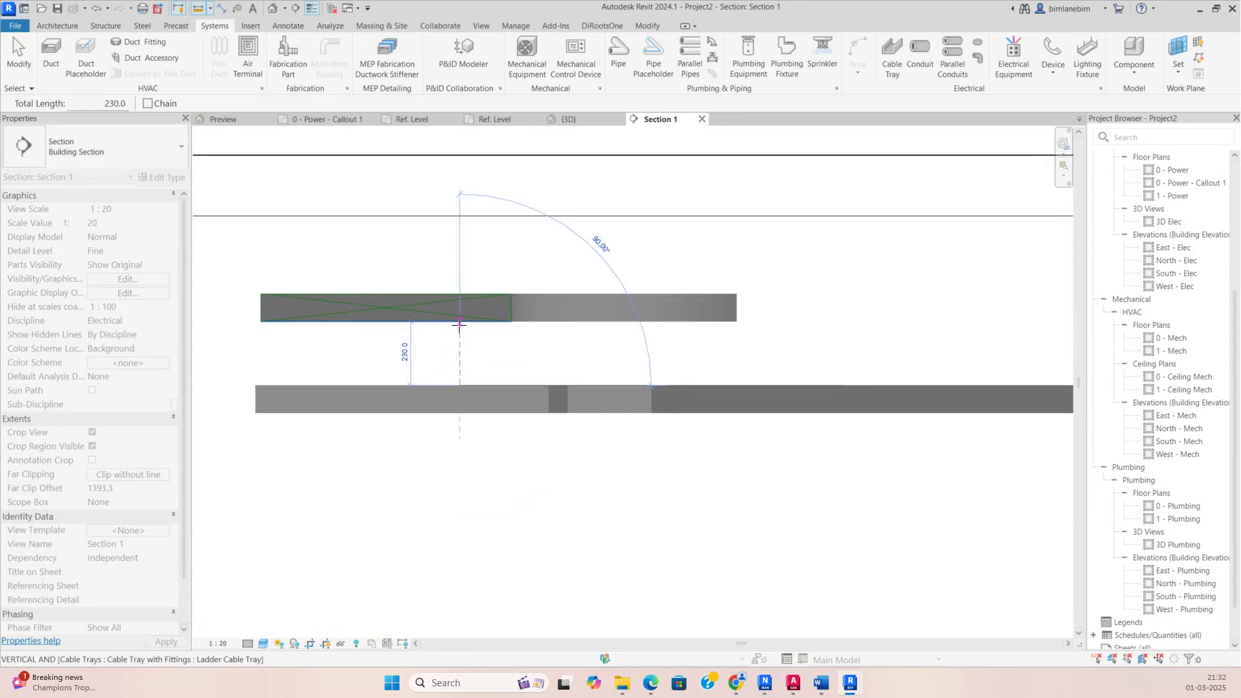
{"action": "key", "text": "Escape"}
{"action": "key", "text": "Escape"}
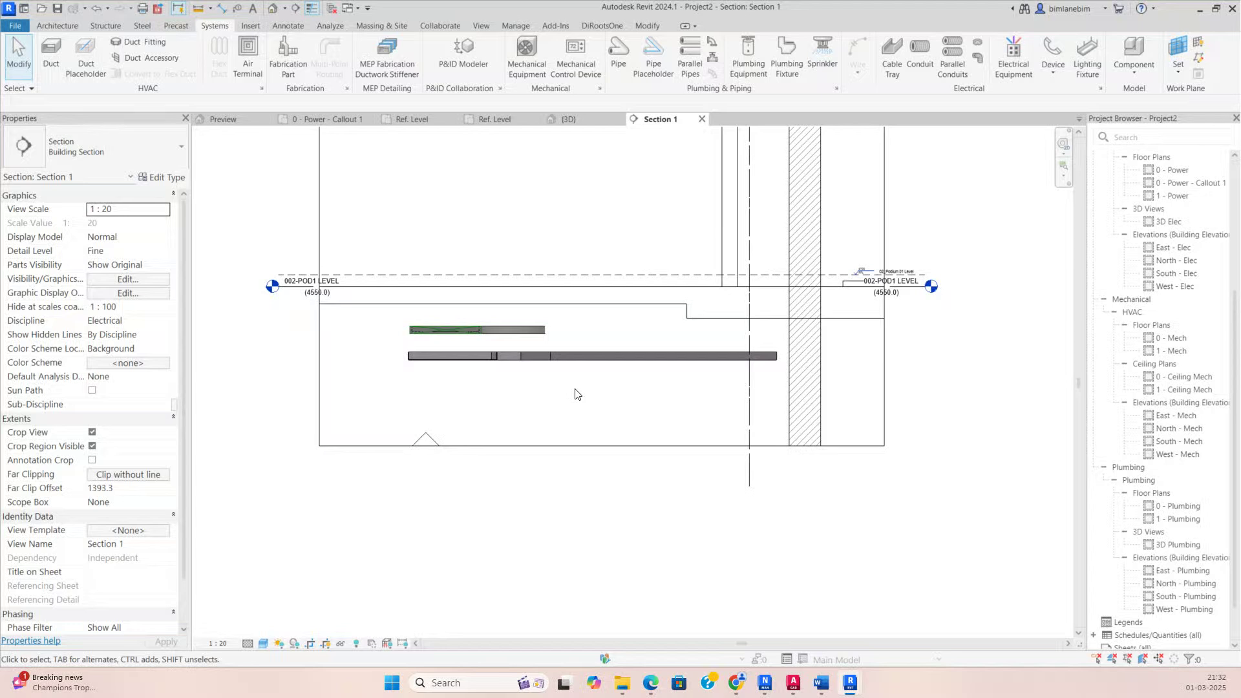
{"action": "left_click", "coordinate": [774, 356]}
Step: Extend the channel tray from its end up to the upper floor and across
{"action": "right_click", "coordinate": [777, 357]}
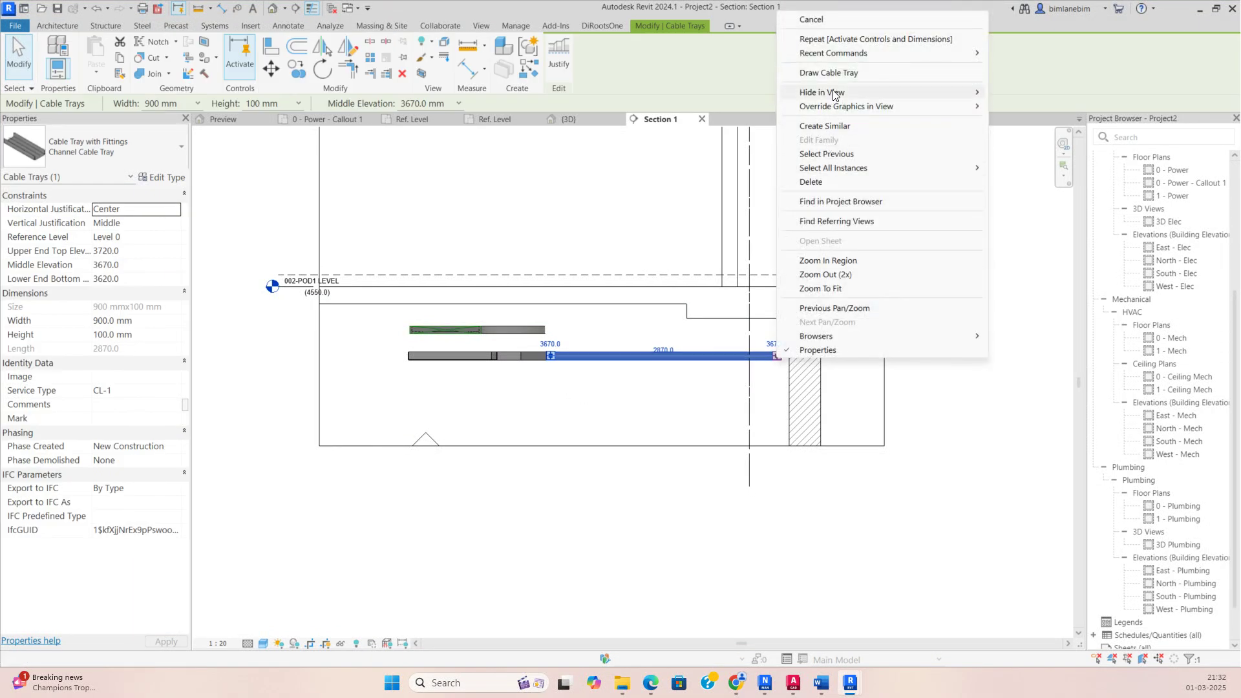
{"action": "left_click", "coordinate": [831, 73]}
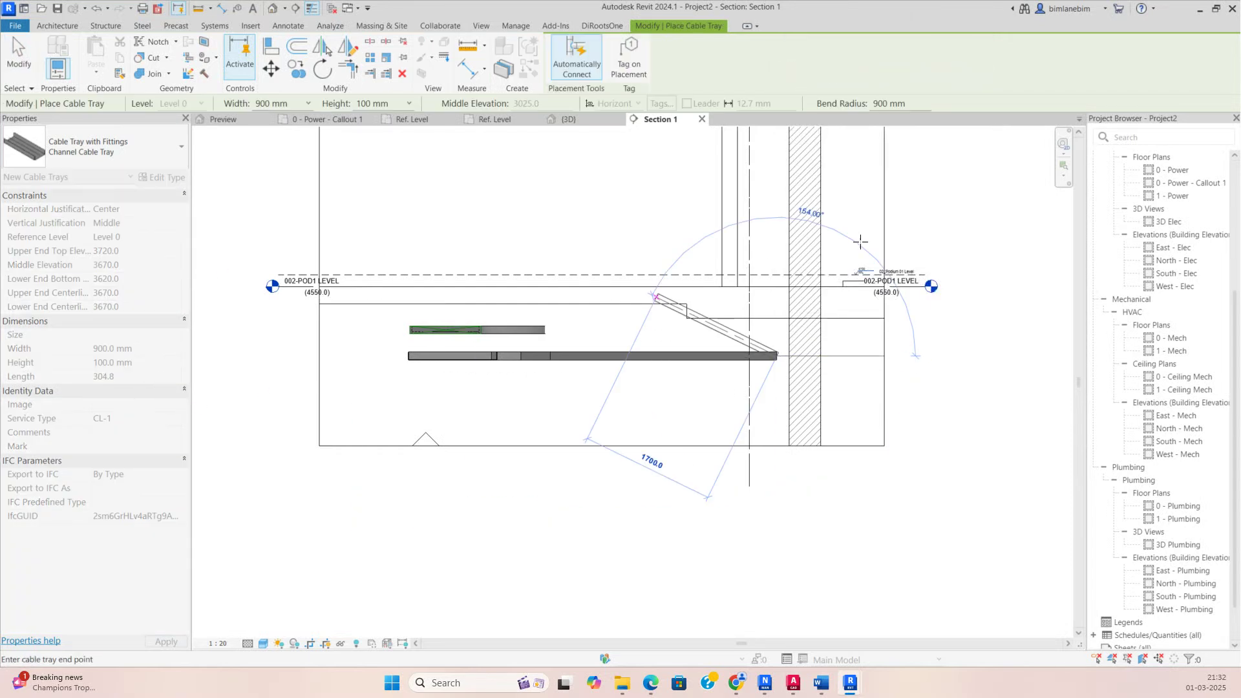
{"action": "scroll", "coordinate": [679, 278], "scroll_direction": "down", "scroll_amount": 5}
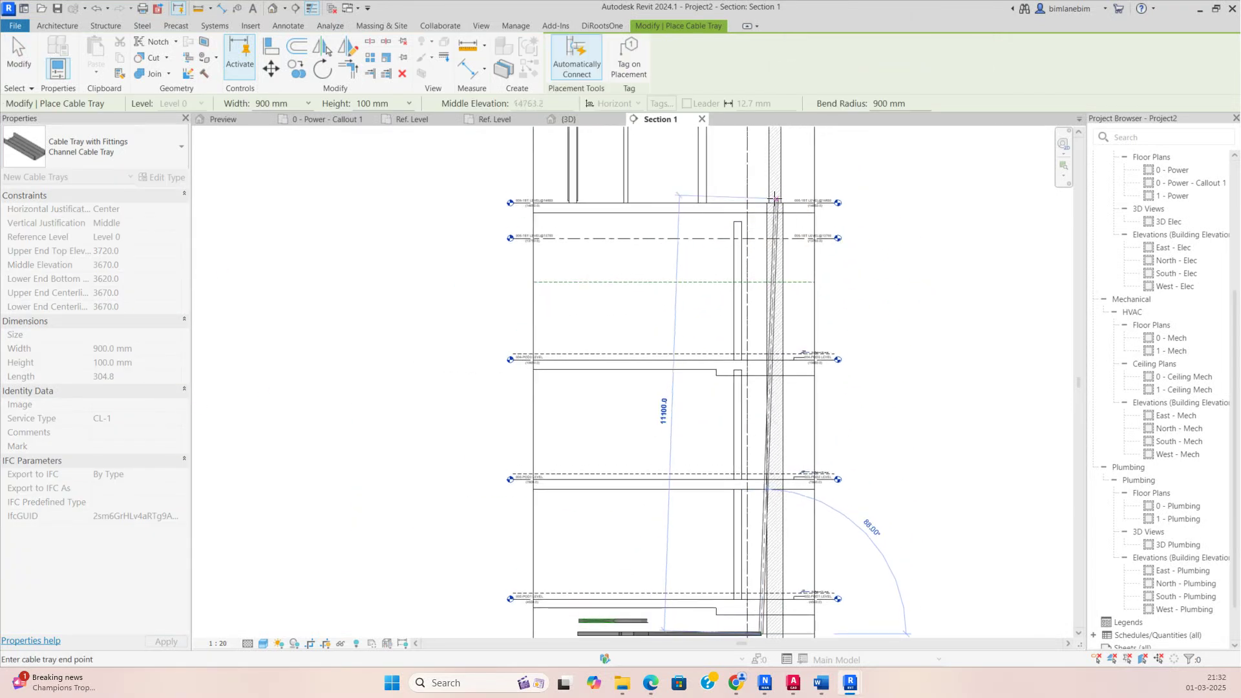
{"action": "scroll", "coordinate": [759, 218], "scroll_direction": "up", "scroll_amount": 3}
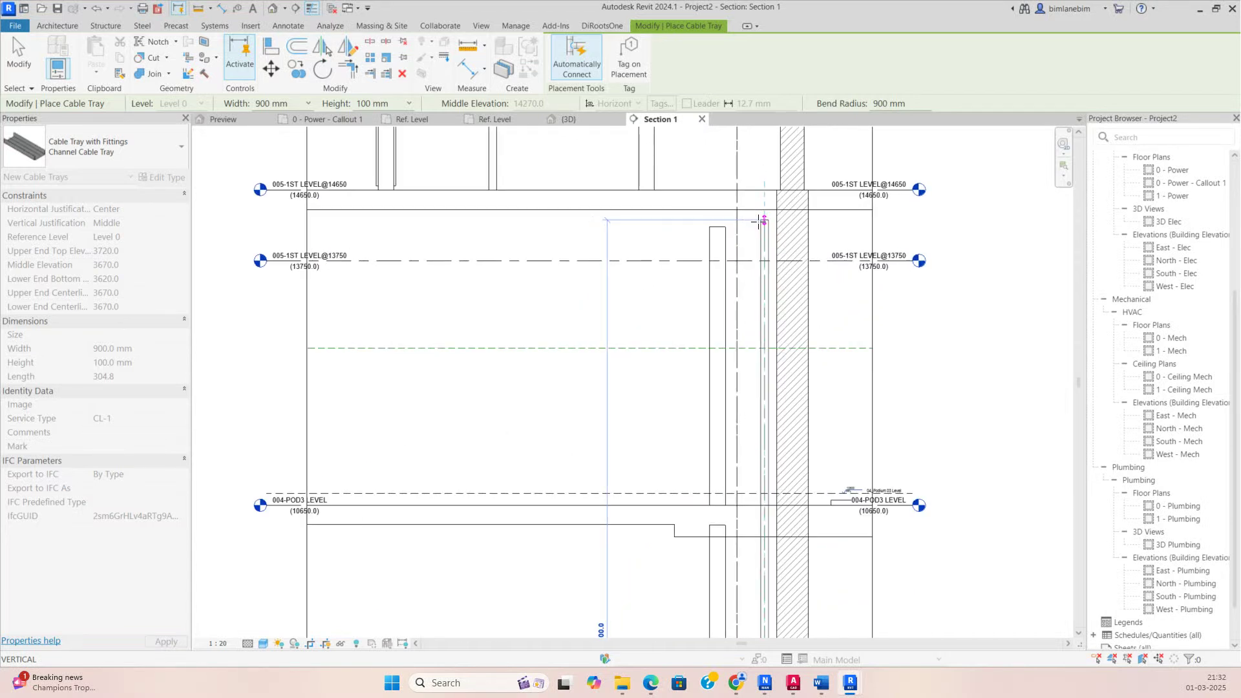
{"action": "left_click", "coordinate": [760, 220]}
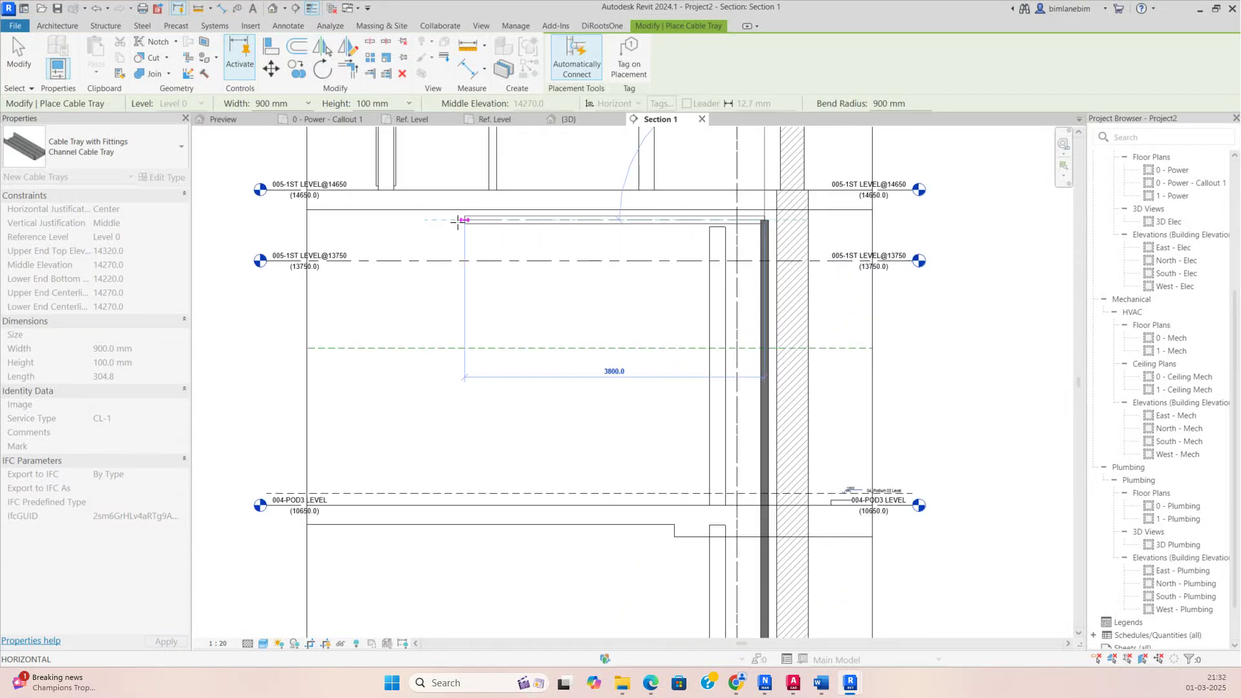
{"action": "left_click", "coordinate": [398, 229]}
{"action": "key", "text": "Escape"}
{"action": "key", "text": "Escape"}
{"action": "scroll", "coordinate": [814, 263], "scroll_direction": "up", "scroll_amount": 1}
Step: Change the upper bend fitting's radius to 350 mm
{"action": "left_click", "coordinate": [742, 248]}
{"action": "left_click", "coordinate": [681, 262]}
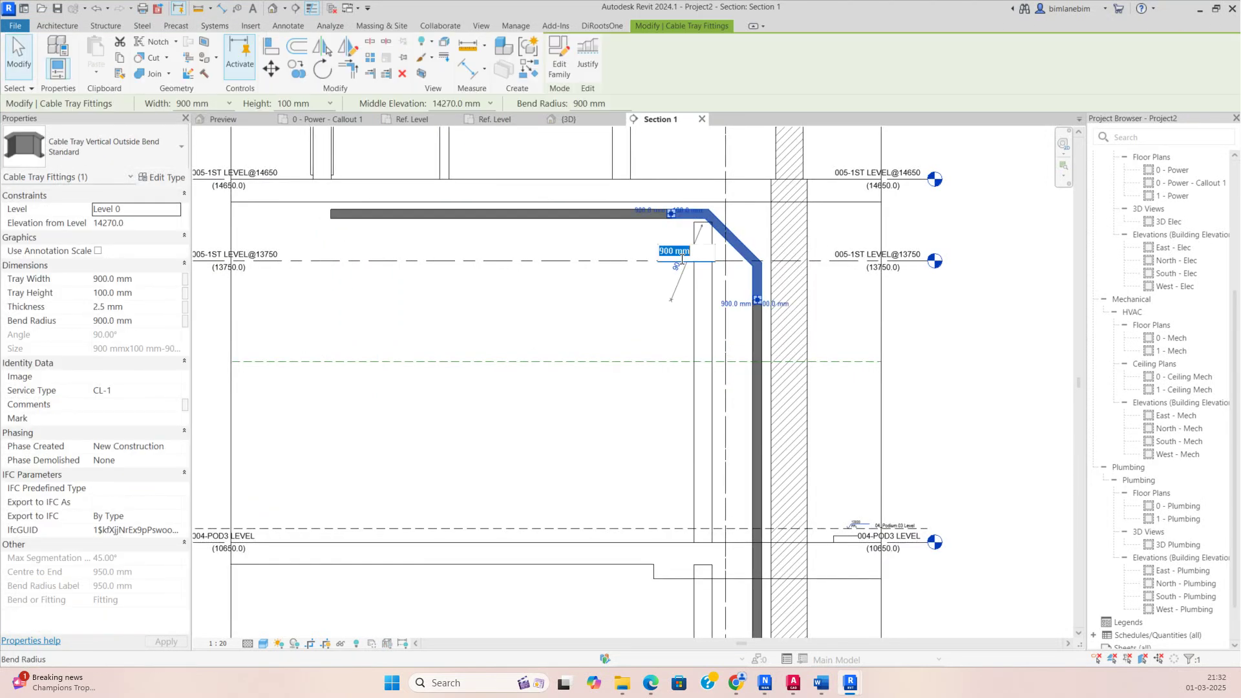
{"action": "type", "text": "350"}
{"action": "key", "text": "Return"}
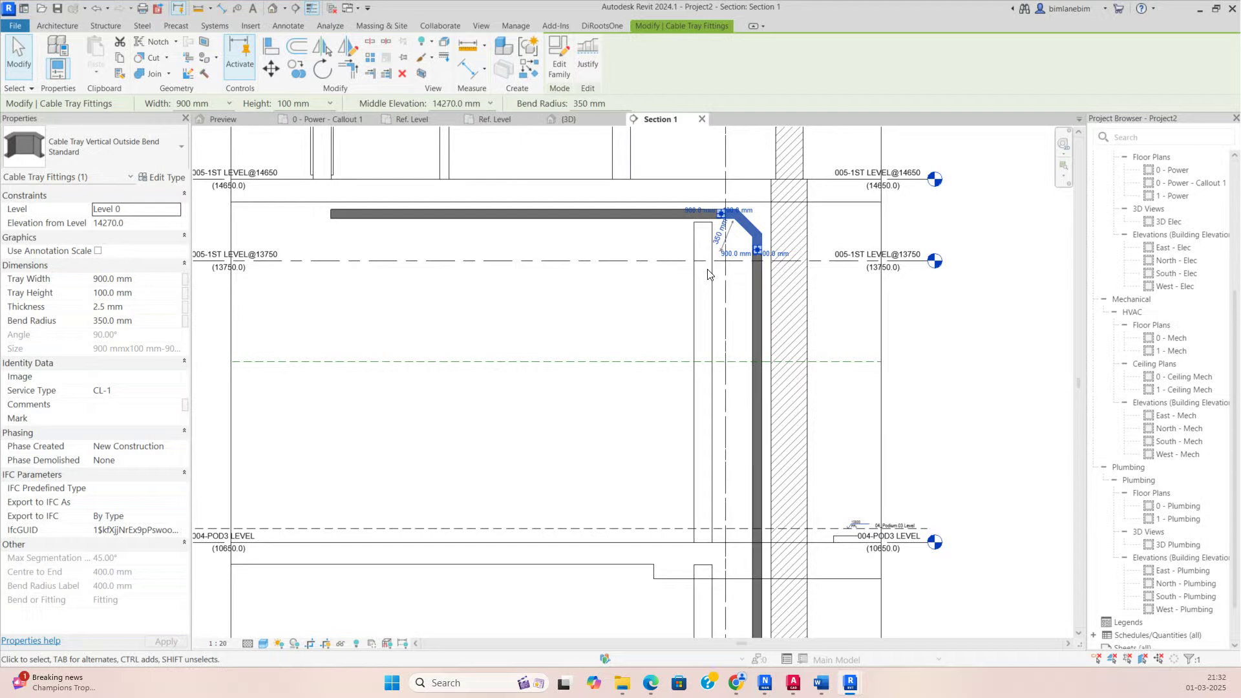
{"action": "left_click", "coordinate": [620, 313]}
{"action": "scroll", "coordinate": [584, 355], "scroll_direction": "down", "scroll_amount": 4}
{"action": "scroll", "coordinate": [640, 375], "scroll_direction": "up", "scroll_amount": 5}
Step: Confirm the lower bend's radius and pan to show the riser's full height
{"action": "left_click", "coordinate": [666, 339]}
{"action": "left_click", "coordinate": [639, 288]}
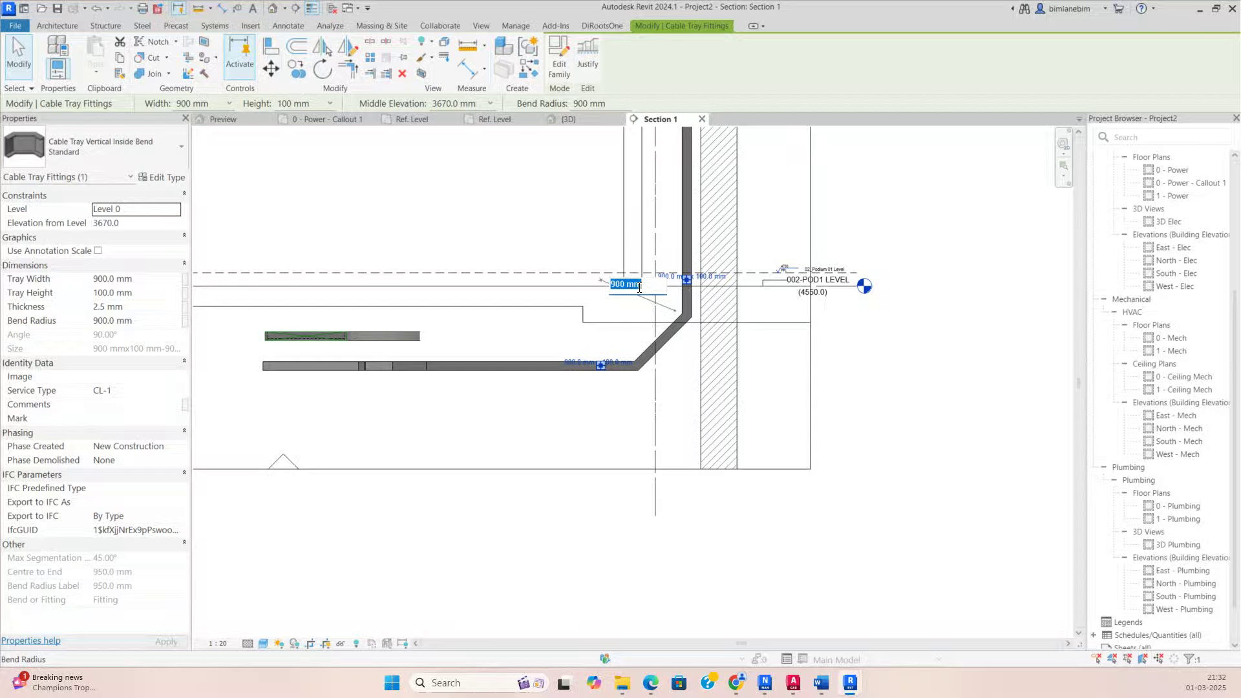
{"action": "key", "text": "Return"}
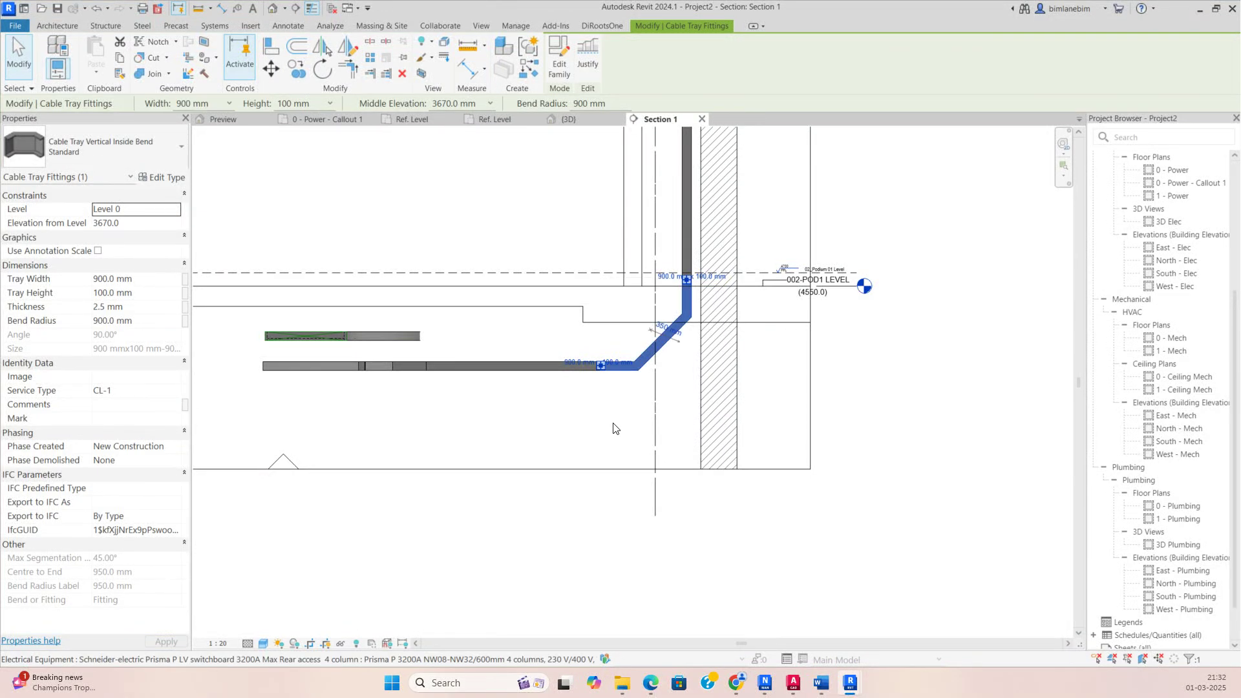
{"action": "left_click", "coordinate": [615, 426]}
{"action": "scroll", "coordinate": [650, 439], "scroll_direction": "down", "scroll_amount": 4}
{"action": "scroll", "coordinate": [652, 439], "scroll_direction": "down", "scroll_amount": 3}
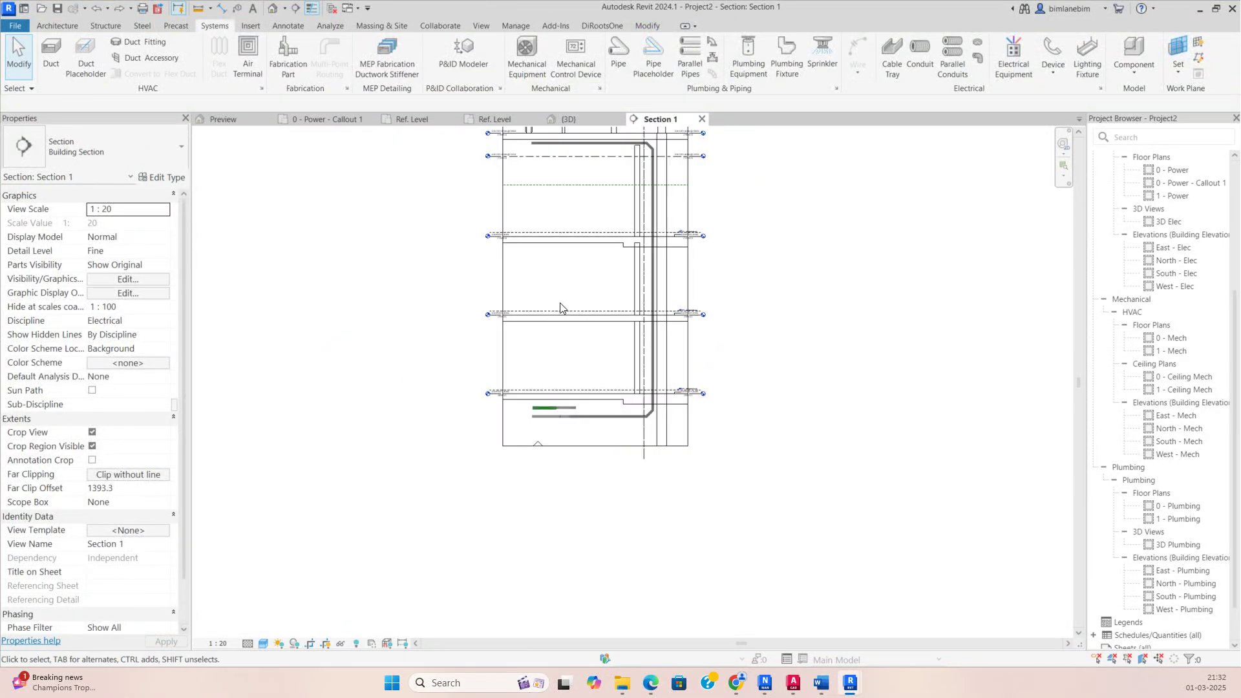
{"action": "middle_click_drag", "start_coordinate": [559, 306], "coordinate": [587, 425]}
Step: In the 3D view, widen the section box rightward and extend it down to reveal the riser
{"action": "left_click", "coordinate": [566, 119]}
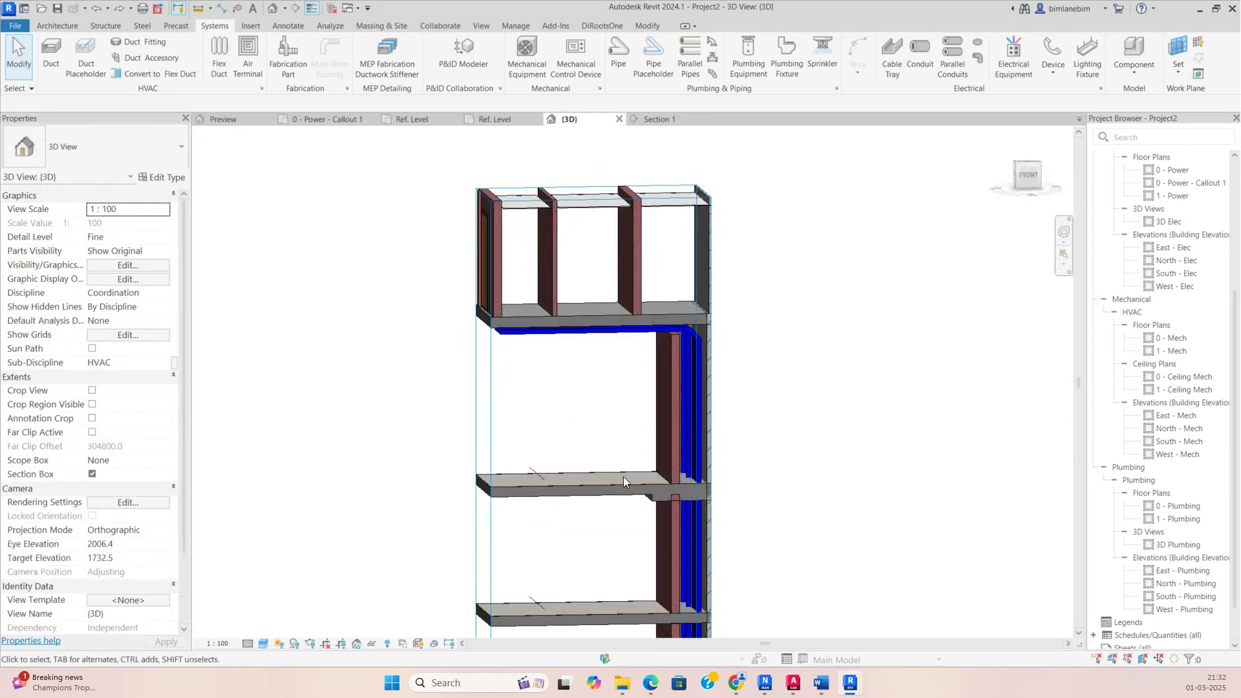
{"action": "scroll", "coordinate": [613, 207], "scroll_direction": "up", "scroll_amount": 2}
{"action": "left_click", "coordinate": [607, 204]}
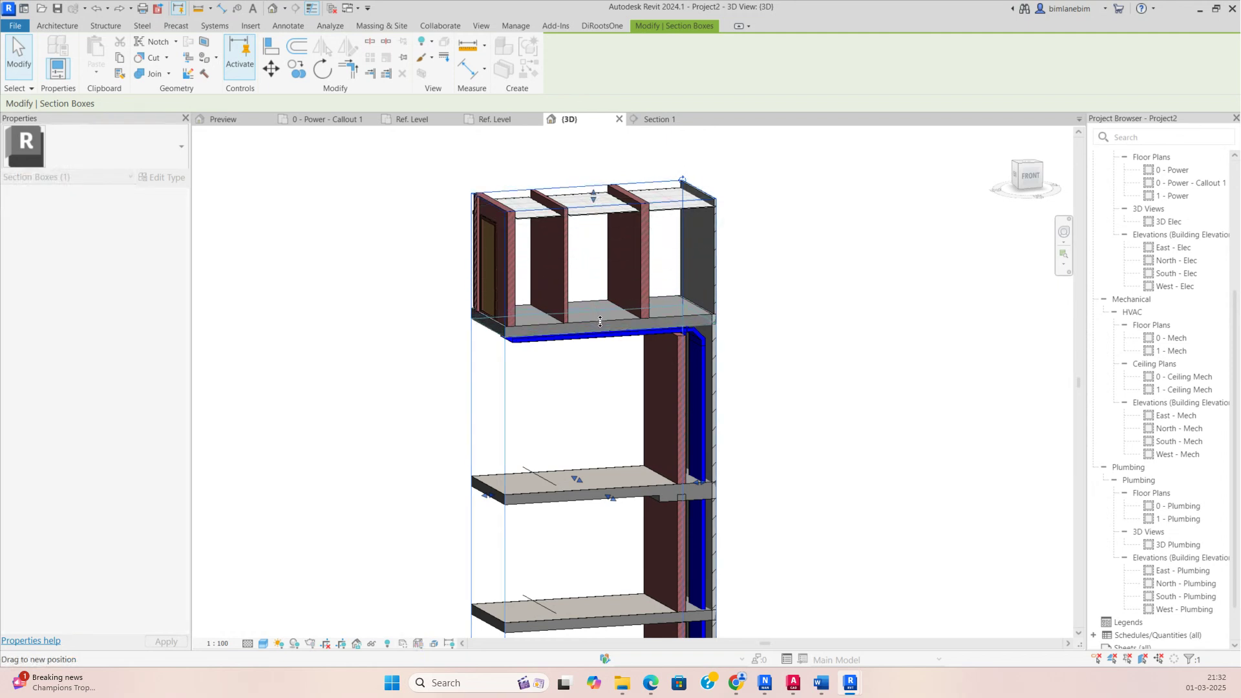
{"action": "scroll", "coordinate": [600, 321], "scroll_direction": "down", "scroll_amount": 2}
{"action": "middle_click_drag", "start_coordinate": [600, 321], "coordinate": [665, 469], "text": "shift"}
{"action": "middle_click_drag", "start_coordinate": [640, 584], "coordinate": [563, 378]}
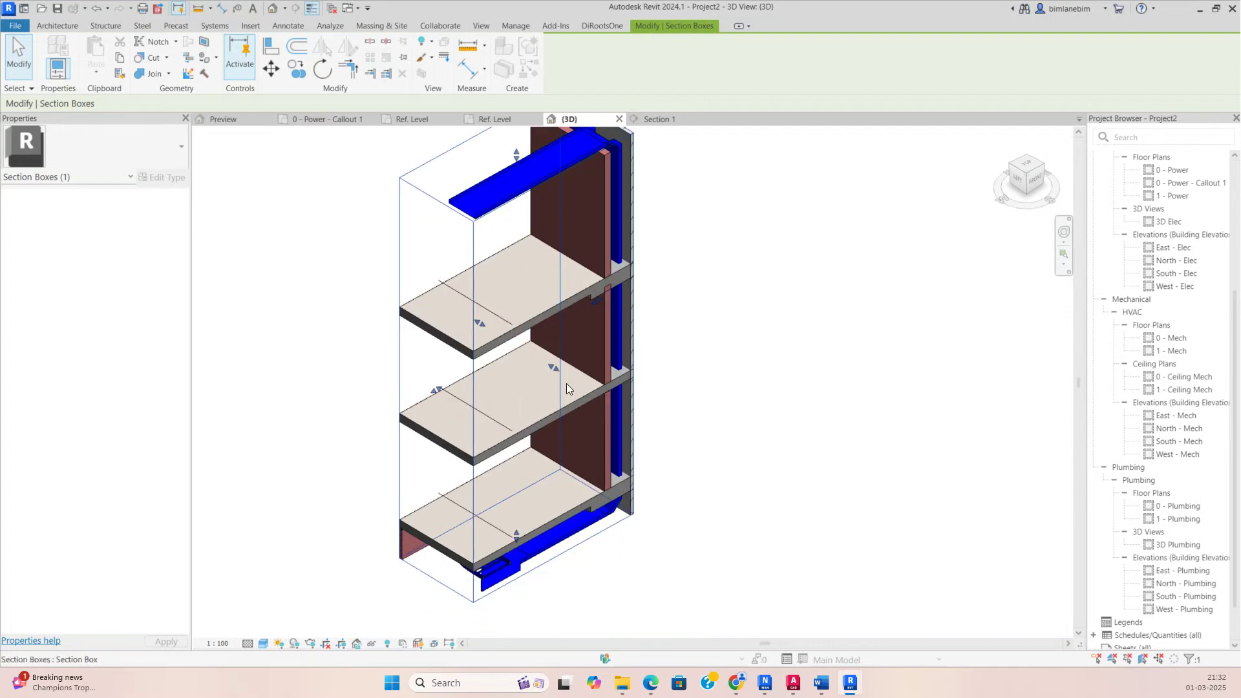
{"action": "left_click_drag", "start_coordinate": [554, 369], "coordinate": [611, 433]}
{"action": "scroll", "coordinate": [537, 562], "scroll_direction": "up", "scroll_amount": 1}
{"action": "middle_click_drag", "start_coordinate": [538, 561], "coordinate": [571, 435], "text": "shift"}
{"action": "middle_click_drag", "start_coordinate": [551, 512], "coordinate": [529, 329]}
{"action": "middle_click_drag", "start_coordinate": [566, 395], "coordinate": [537, 413], "text": "shift"}
{"action": "left_click_drag", "start_coordinate": [533, 432], "coordinate": [549, 605]}
{"action": "middle_click_drag", "start_coordinate": [693, 525], "coordinate": [603, 271], "text": "shift"}
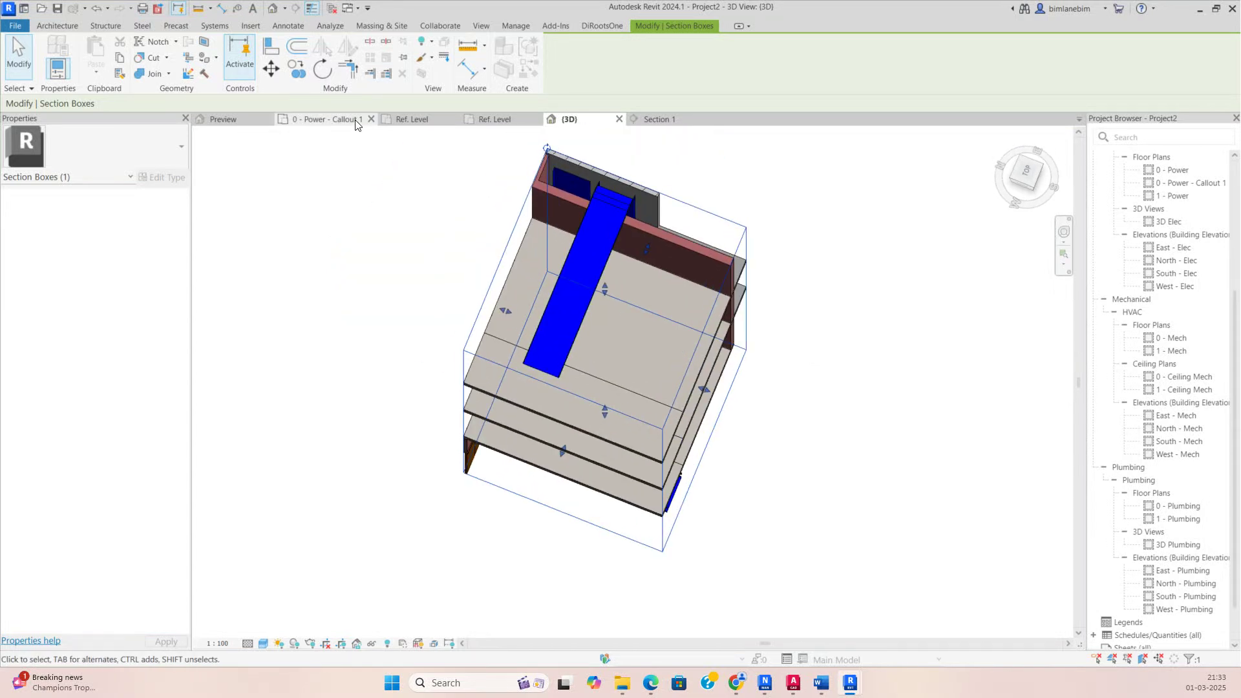
Step: Go back to the 0 - Power - Callout 1 plan showing the switchboard room
{"action": "left_click", "coordinate": [355, 121]}
{"action": "scroll", "coordinate": [686, 333], "scroll_direction": "down", "scroll_amount": 1}
{"action": "middle_click_drag", "start_coordinate": [549, 462], "coordinate": [519, 331]}
Step: Create a similar ladder tray (CS) and draw its first horizontal run beside the existing one
{"action": "scroll", "coordinate": [479, 331], "scroll_direction": "up", "scroll_amount": 1}
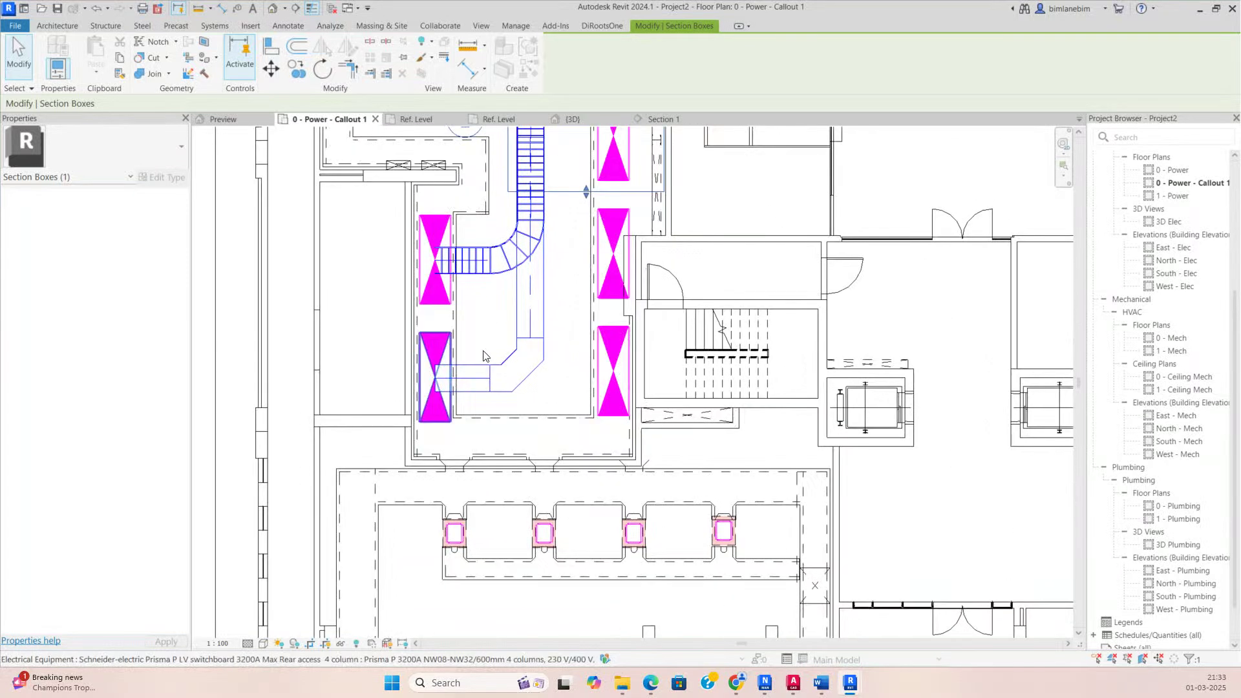
{"action": "left_click", "coordinate": [472, 277]}
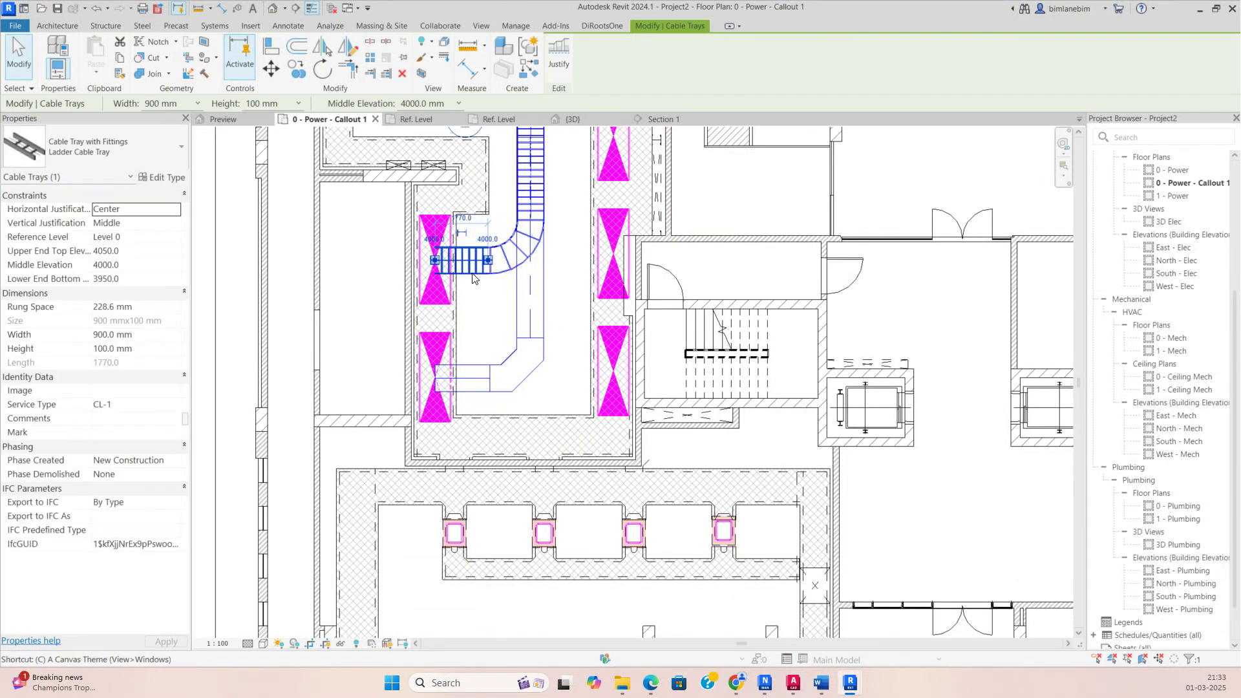
{"action": "key", "text": "c"}
{"action": "key", "text": "s"}
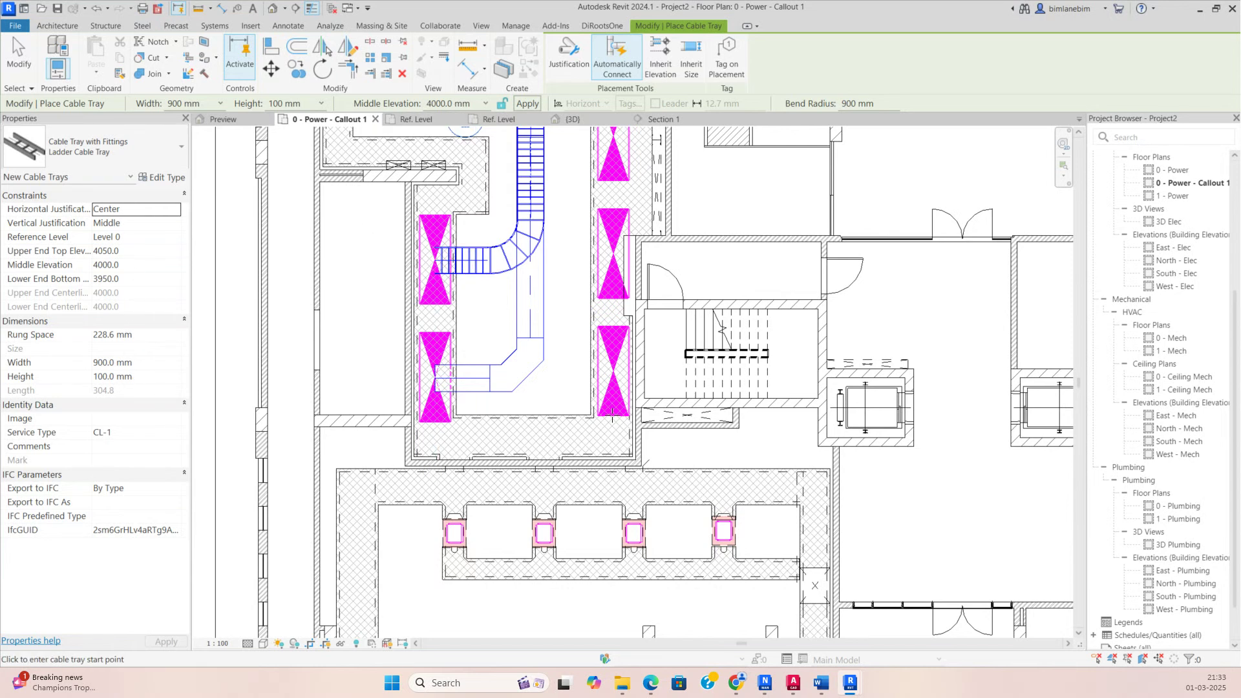
{"action": "scroll", "coordinate": [578, 512], "scroll_direction": "up", "scroll_amount": 3}
{"action": "scroll", "coordinate": [577, 513], "scroll_direction": "up", "scroll_amount": 2}
{"action": "left_click", "coordinate": [594, 515]}
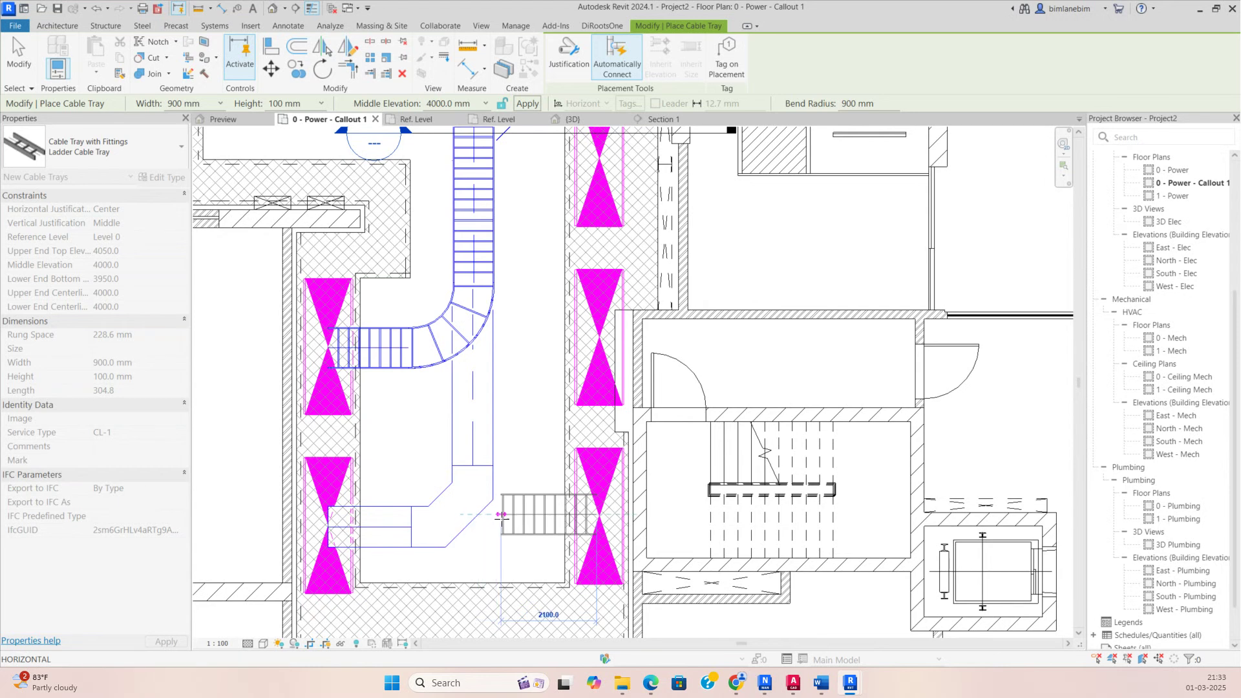
{"action": "left_click", "coordinate": [491, 517]}
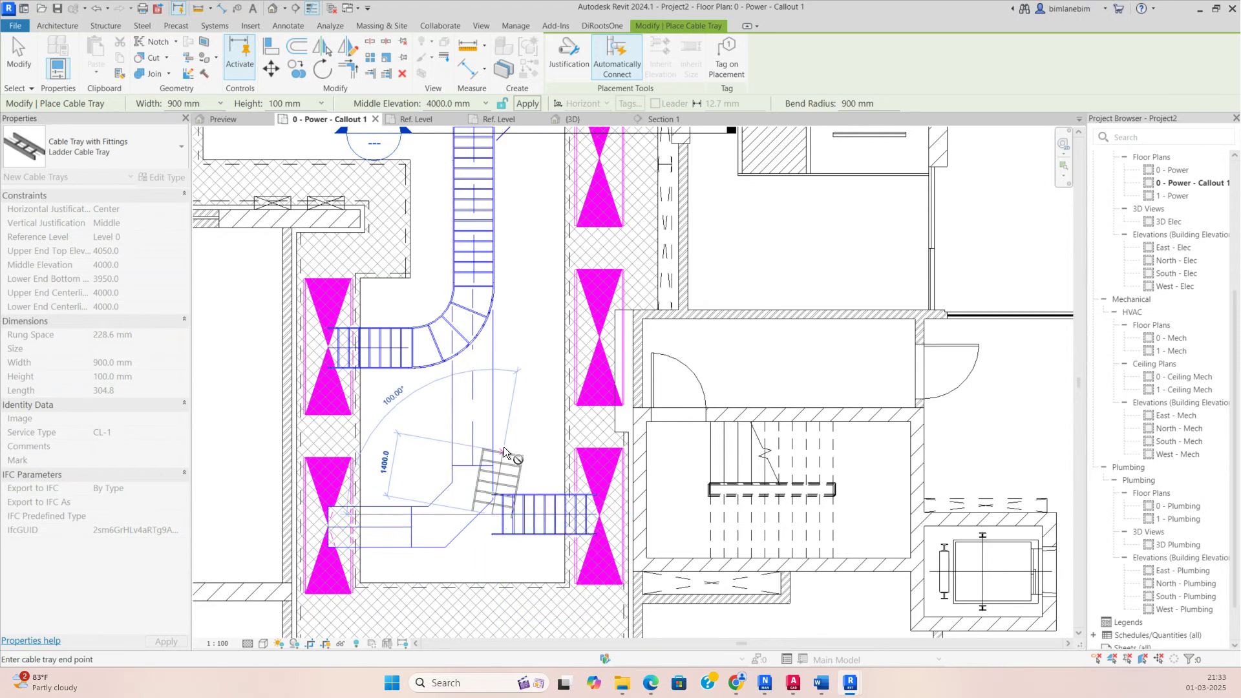
Step: Continue the new ladder tray up near the top bend and across to the right
{"action": "middle_click_drag", "start_coordinate": [493, 195], "coordinate": [557, 405]}
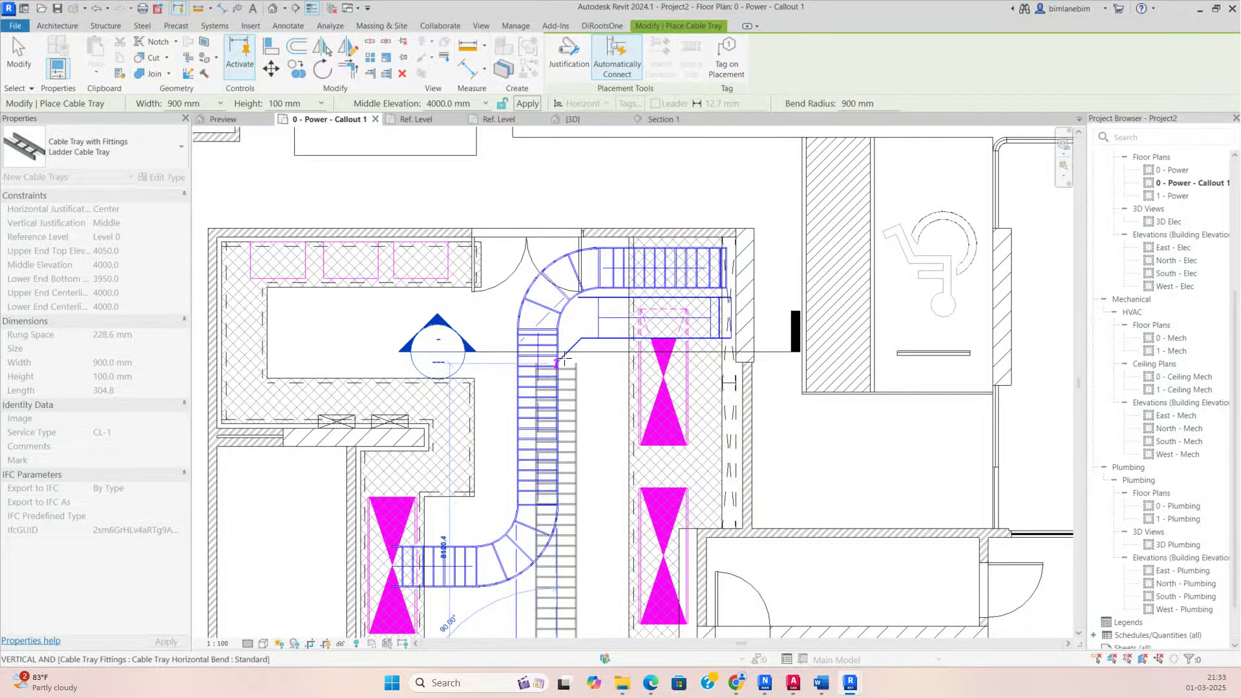
{"action": "scroll", "coordinate": [557, 405], "scroll_direction": "up", "scroll_amount": 3}
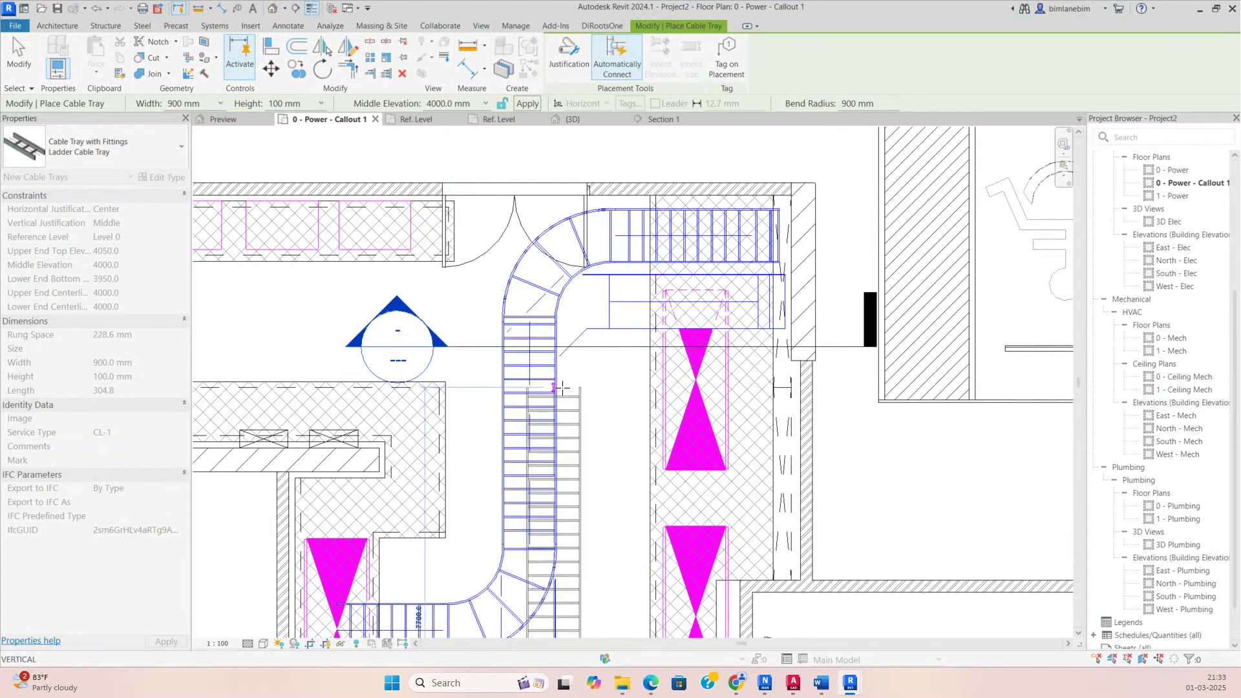
{"action": "left_click", "coordinate": [562, 387]}
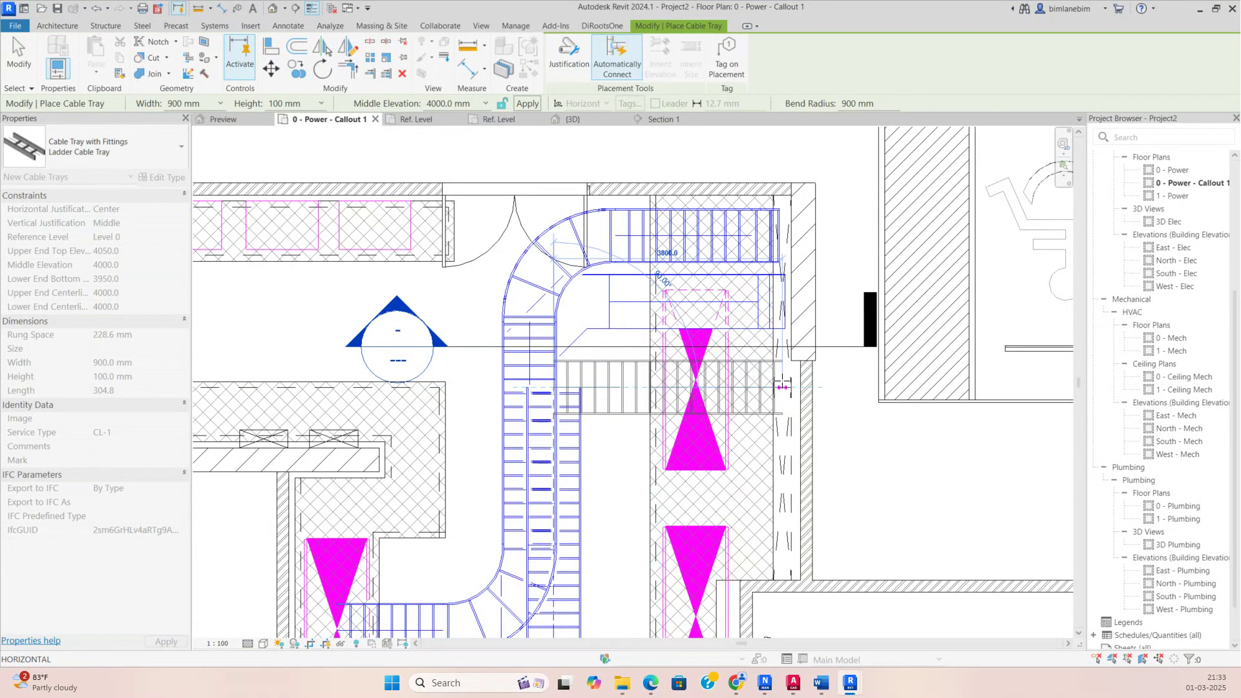
{"action": "left_click", "coordinate": [782, 386]}
{"action": "key", "text": "Escape"}
{"action": "key", "text": "Escape"}
Step: Window-select the room's trays and equipment, view them in 3D, and select the section box
{"action": "scroll", "coordinate": [518, 252], "scroll_direction": "down", "scroll_amount": 4}
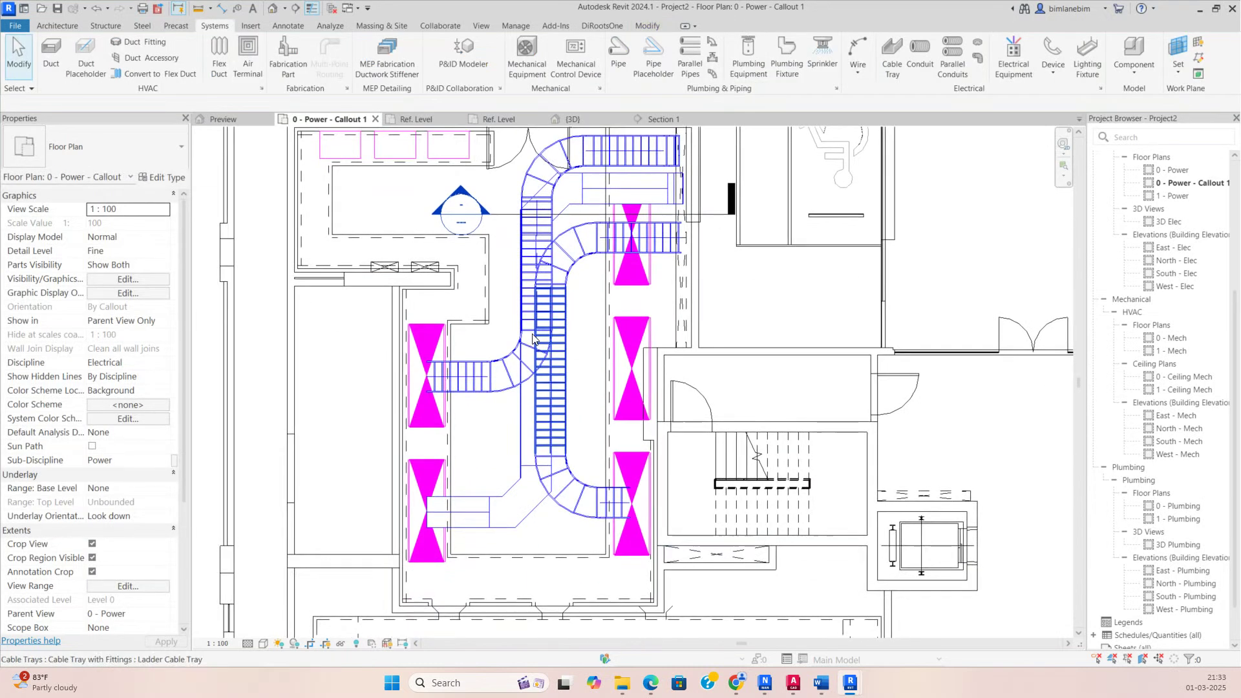
{"action": "scroll", "coordinate": [518, 252], "scroll_direction": "up", "scroll_amount": 2}
{"action": "left_click_drag", "start_coordinate": [426, 192], "coordinate": [698, 637]}
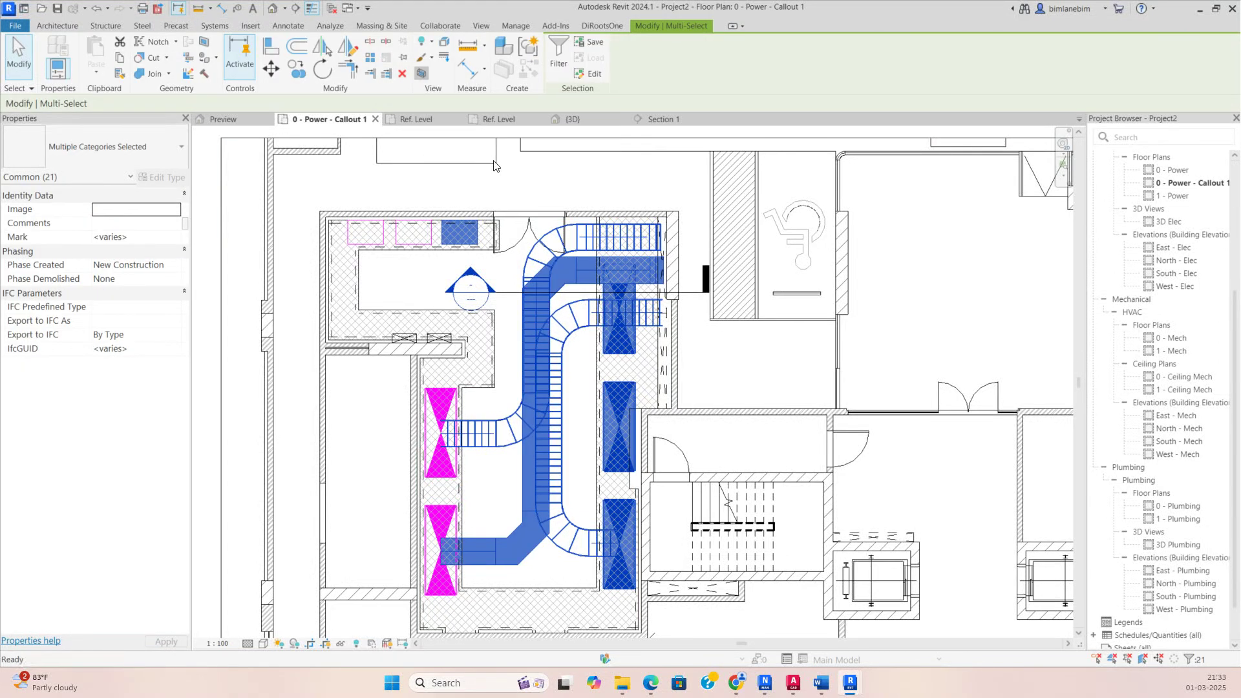
{"action": "left_click", "coordinate": [571, 119]}
{"action": "scroll", "coordinate": [725, 598], "scroll_direction": "up", "scroll_amount": 2}
{"action": "middle_click_drag", "start_coordinate": [719, 601], "coordinate": [679, 311], "text": "shift"}
{"action": "middle_click_drag", "start_coordinate": [611, 562], "coordinate": [596, 462], "text": "shift"}
{"action": "key", "text": "Escape"}
{"action": "scroll", "coordinate": [594, 466], "scroll_direction": "up", "scroll_amount": 5}
{"action": "middle_click_drag", "start_coordinate": [577, 522], "coordinate": [465, 585], "text": "shift"}
{"action": "left_click", "coordinate": [541, 446]}
Step: View the 3D model from the top and select the ladder cable tray
{"action": "left_click", "coordinate": [1027, 171]}
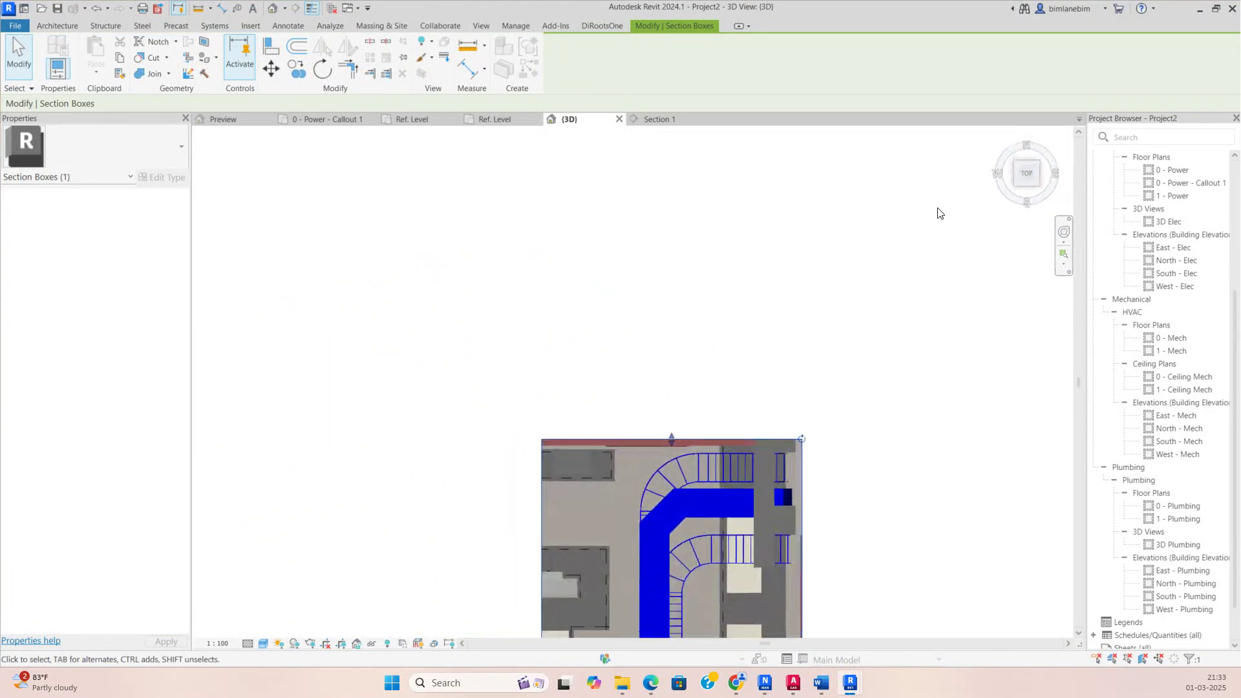
{"action": "left_click", "coordinate": [640, 425]}
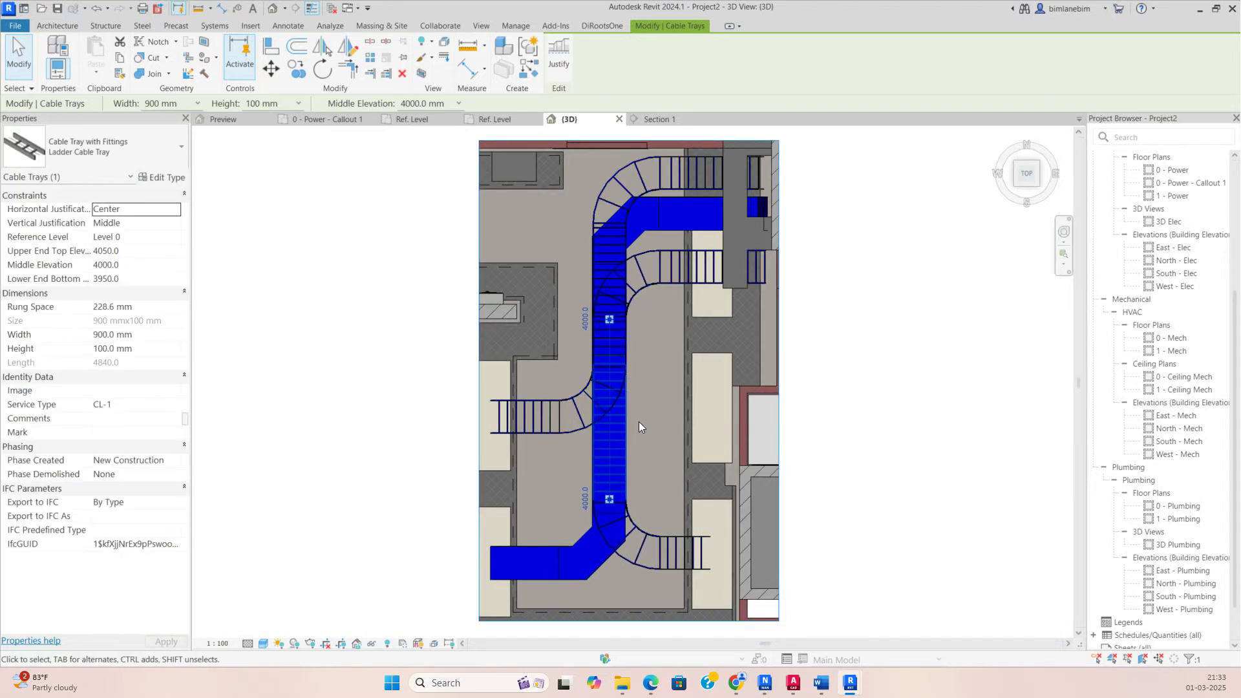
{"action": "middle_click_drag", "start_coordinate": [569, 558], "coordinate": [637, 471], "text": "shift"}
{"action": "key", "text": "Escape"}
{"action": "scroll", "coordinate": [645, 439], "scroll_direction": "up", "scroll_amount": 3}
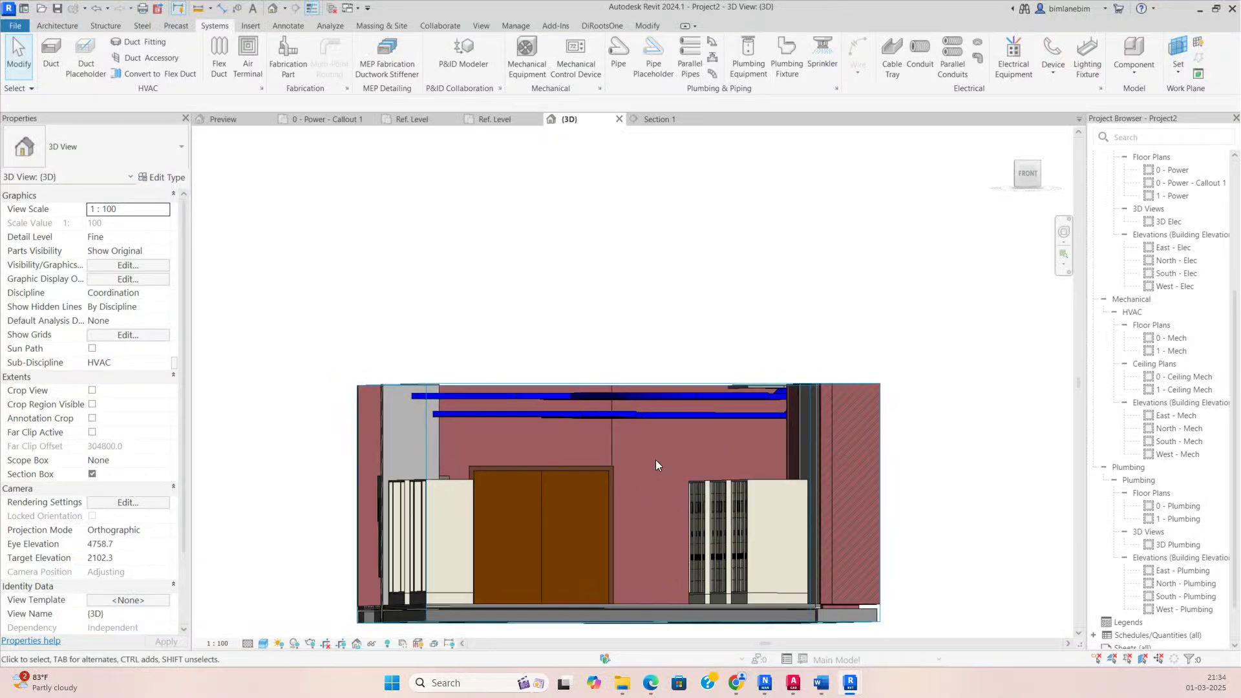
{"action": "left_click", "coordinate": [690, 396]}
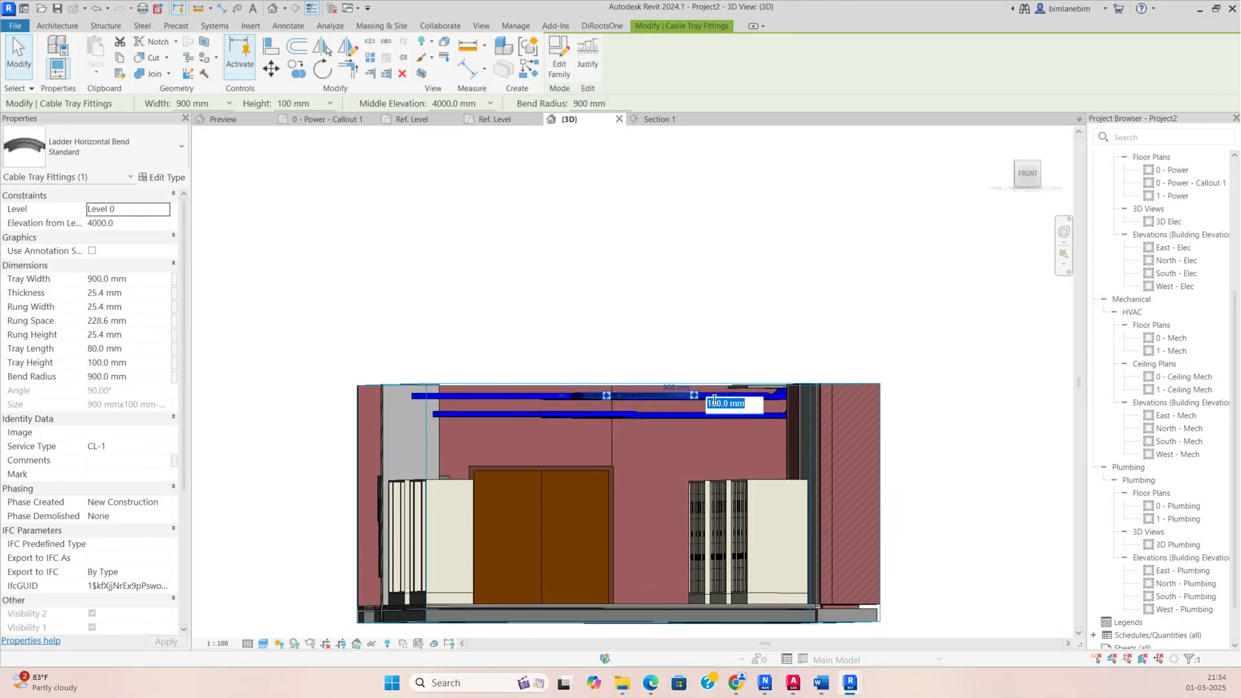
{"action": "key", "text": "Escape"}
{"action": "scroll", "coordinate": [716, 396], "scroll_direction": "up", "scroll_amount": 2}
{"action": "left_click", "coordinate": [716, 397]}
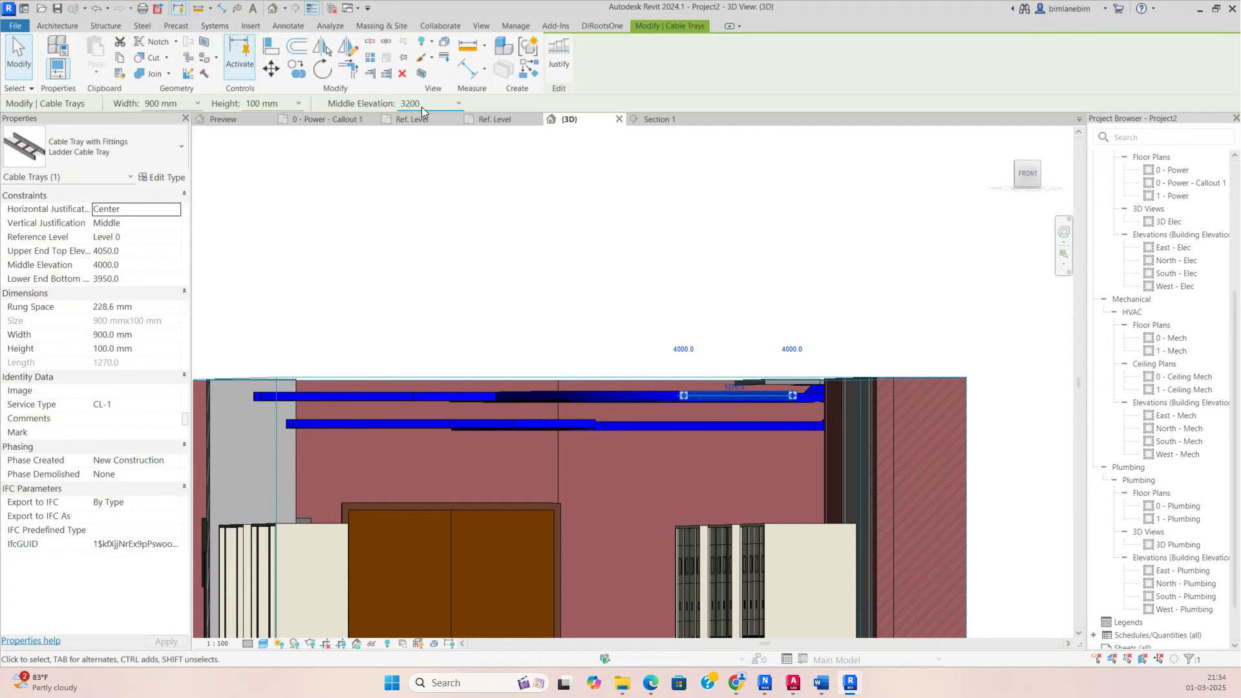
Step: Set the ladder tray's middle elevation to 3300 mm and check its height in 3D
{"action": "key", "text": "Return"}
{"action": "scroll", "coordinate": [600, 465], "scroll_direction": "down", "scroll_amount": 2}
{"action": "mouse_move", "coordinate": [600, 465]}
{"action": "middle_mouse_down", "text": "shift"}
{"action": "mouse_move", "coordinate": [613, 515]}
{"action": "mouse_move", "coordinate": [624, 512]}
{"action": "mouse_move", "coordinate": [606, 486]}
{"action": "middle_mouse_up", "text": "shift"}
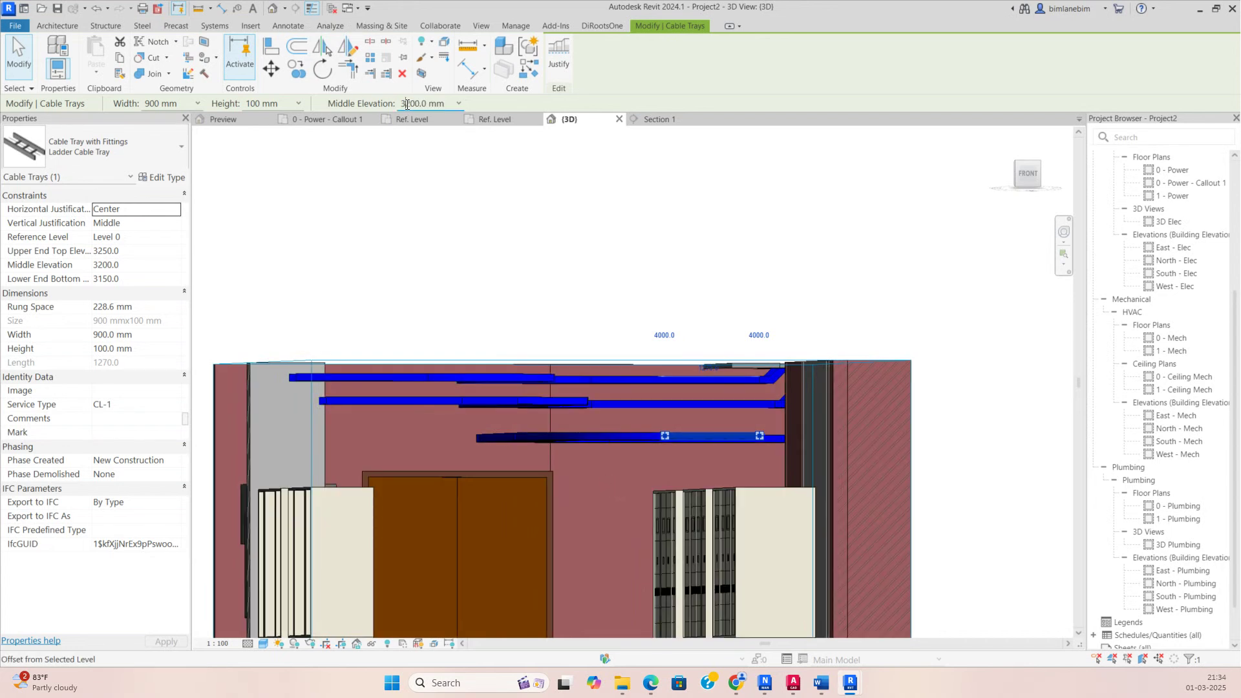
{"action": "left_click", "coordinate": [448, 106]}
{"action": "type", "text": "3300"}
{"action": "key", "text": "Return"}
{"action": "middle_click_drag", "start_coordinate": [594, 348], "coordinate": [393, 223], "text": "shift"}
{"action": "key", "text": "Escape"}
{"action": "scroll", "coordinate": [612, 383], "scroll_direction": "down", "scroll_amount": 1}
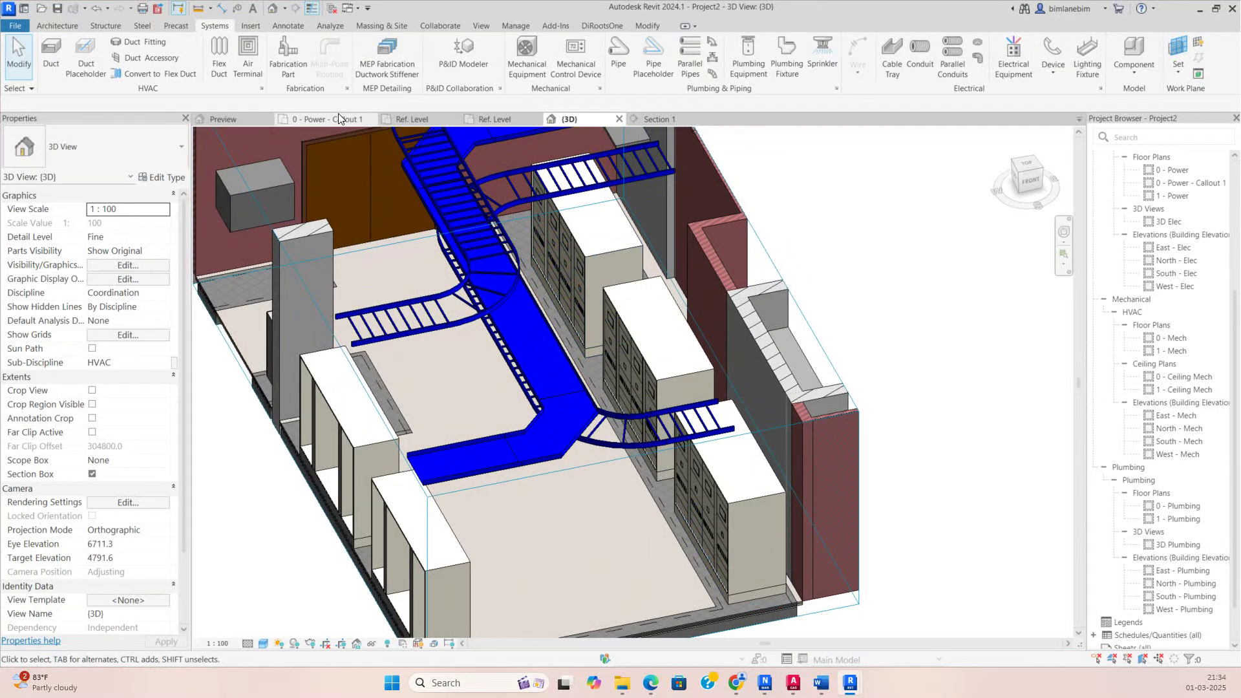
Step: Return to the 0 - Power - Callout 1 plan and select the Section 1 cut line
{"action": "left_click", "coordinate": [339, 117]}
{"action": "scroll", "coordinate": [535, 476], "scroll_direction": "up", "scroll_amount": 3}
{"action": "scroll", "coordinate": [589, 479], "scroll_direction": "up", "scroll_amount": 1}
{"action": "middle_click_drag", "start_coordinate": [589, 479], "coordinate": [610, 413]}
{"action": "scroll", "coordinate": [599, 415], "scroll_direction": "down", "scroll_amount": 2}
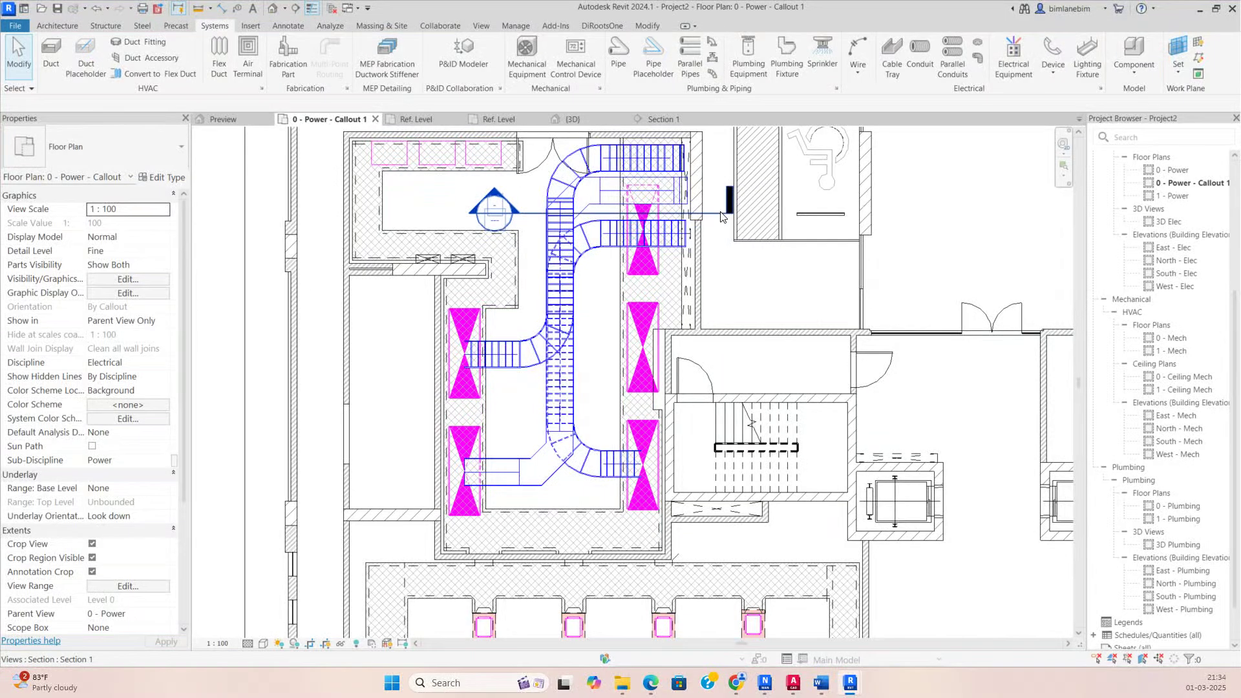
{"action": "left_click", "coordinate": [720, 214]}
Step: Move Section 1 across the lower switchboard, open it, and extend its crop downward
{"action": "left_click_drag", "start_coordinate": [705, 213], "coordinate": [554, 492]}
{"action": "right_click", "coordinate": [550, 494]}
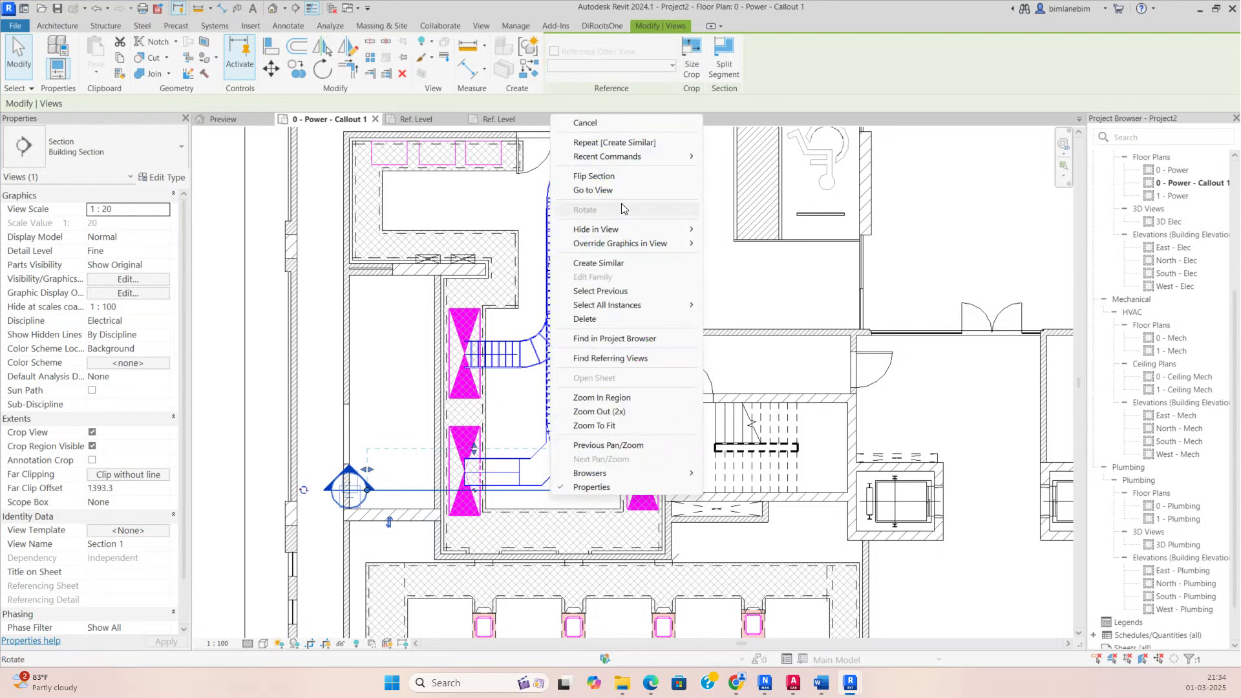
{"action": "left_click", "coordinate": [595, 190]}
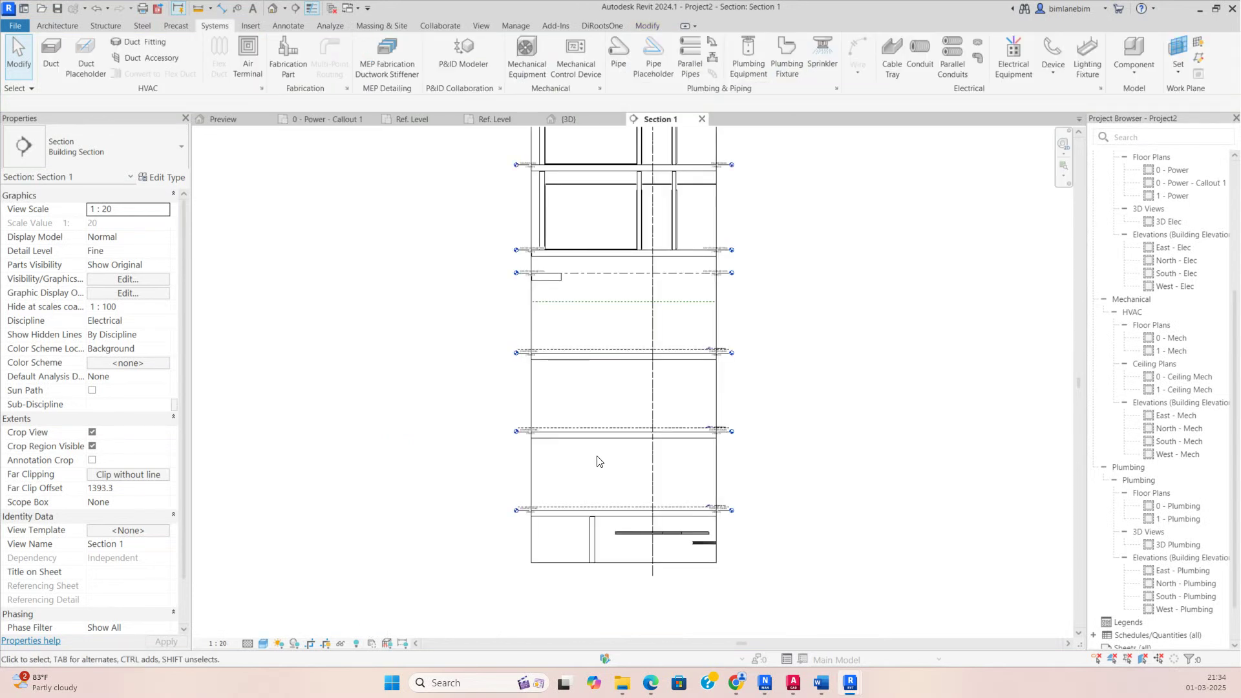
{"action": "middle_click_drag", "start_coordinate": [641, 569], "coordinate": [610, 370]}
{"action": "left_click", "coordinate": [610, 363]}
{"action": "scroll", "coordinate": [567, 377], "scroll_direction": "down", "scroll_amount": 4}
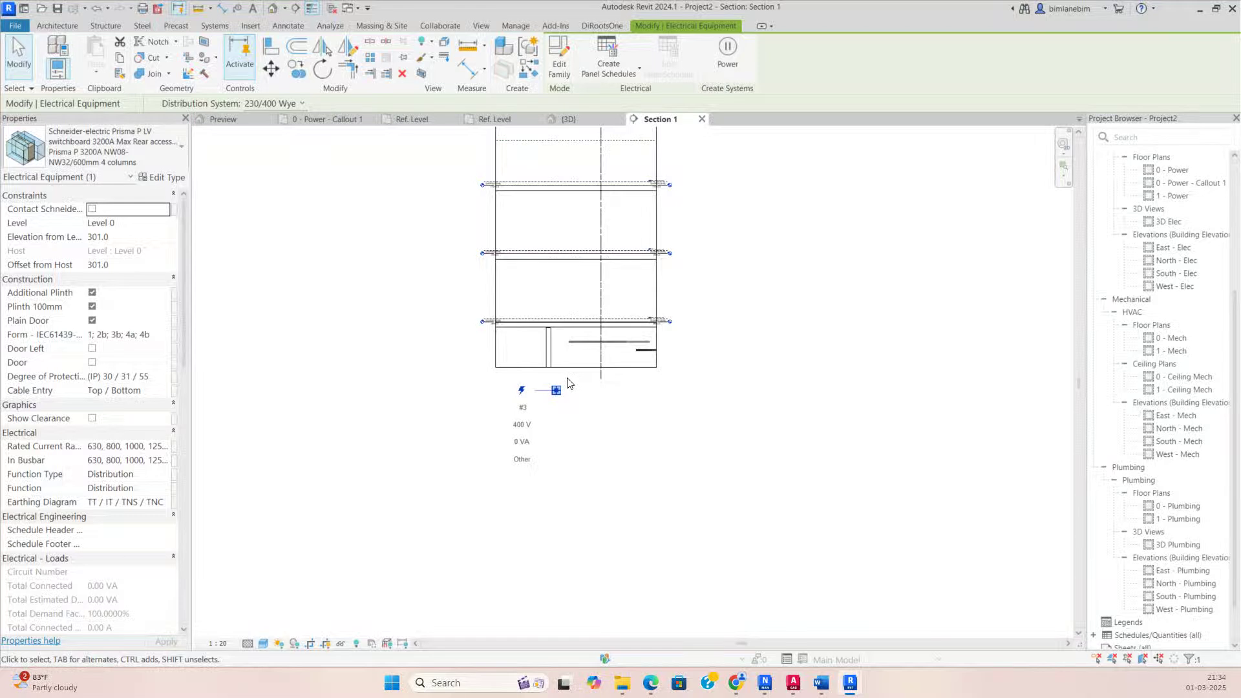
{"action": "left_click", "coordinate": [582, 378]}
{"action": "left_click", "coordinate": [575, 371]}
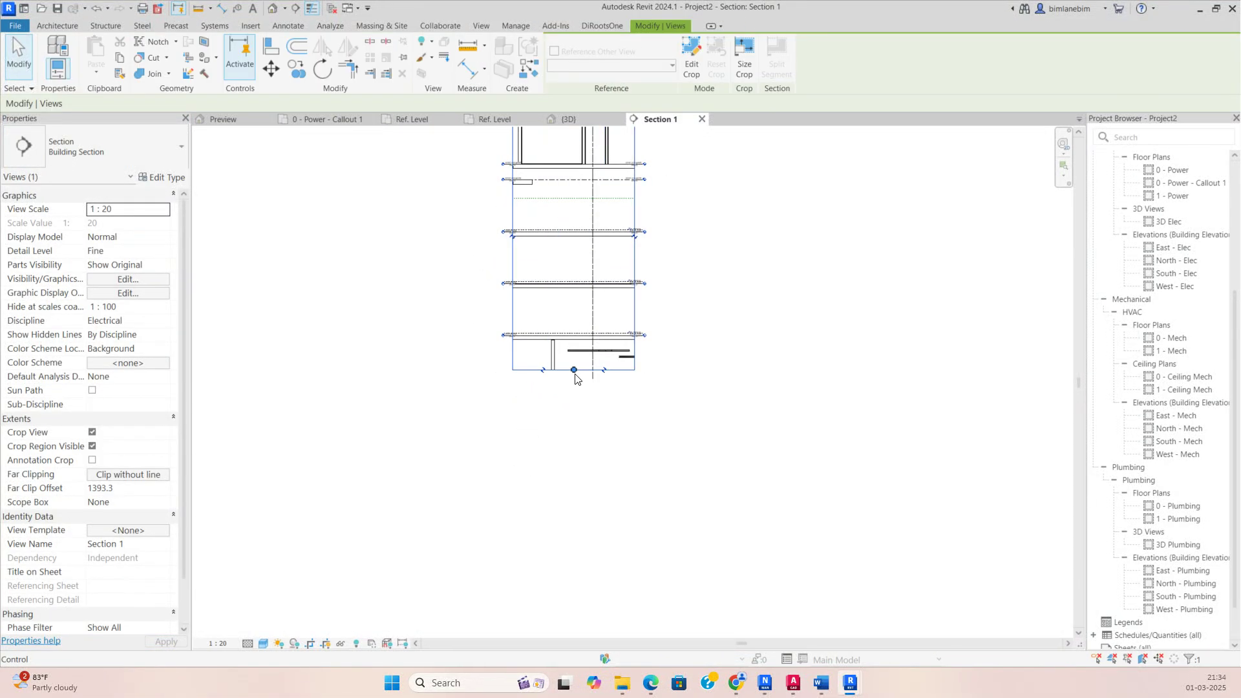
{"action": "left_click_drag", "start_coordinate": [576, 371], "coordinate": [561, 590]}
{"action": "scroll", "coordinate": [568, 362], "scroll_direction": "up", "scroll_amount": 5}
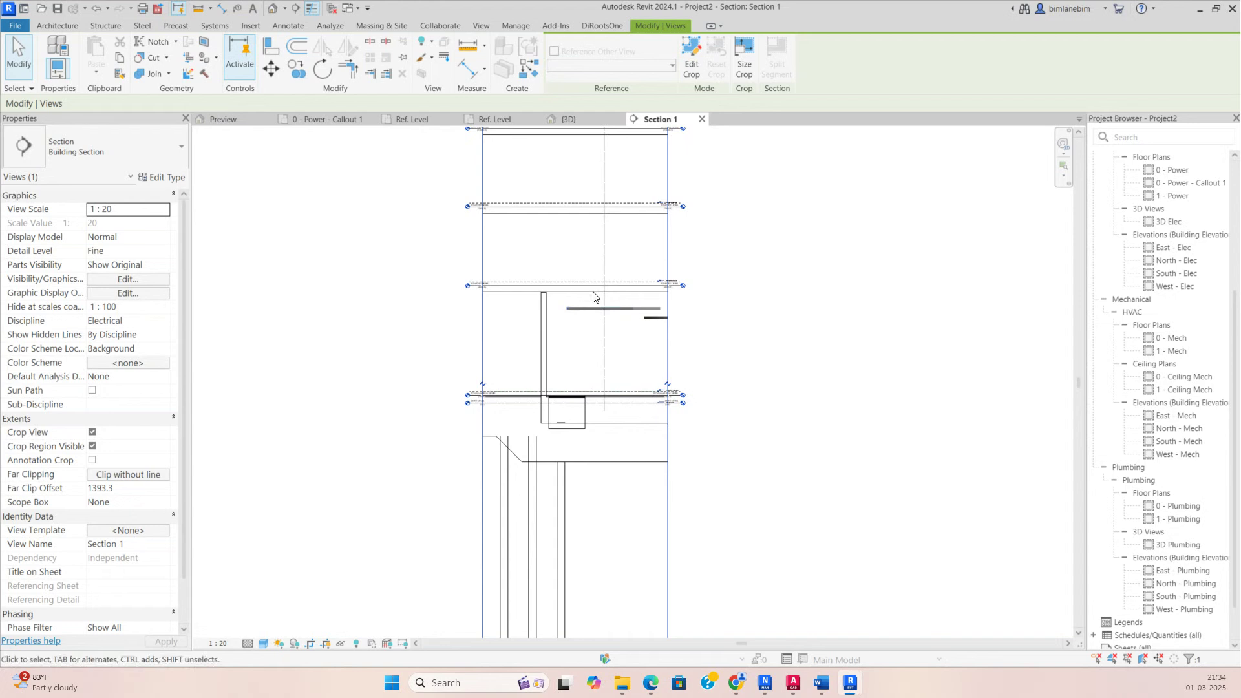
Step: Draw a vertical channel tray drop from the tray end onto the switchboard top
{"action": "left_click", "coordinate": [550, 323]}
{"action": "right_click", "coordinate": [548, 317]}
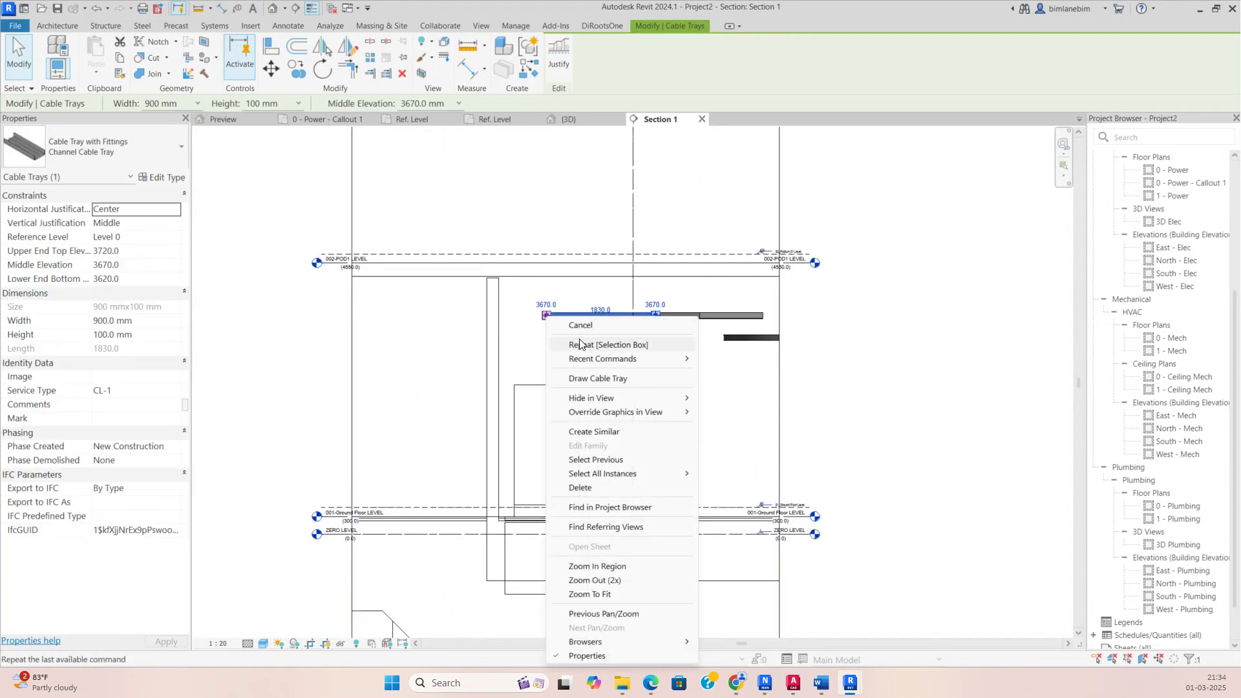
{"action": "left_click", "coordinate": [580, 380]}
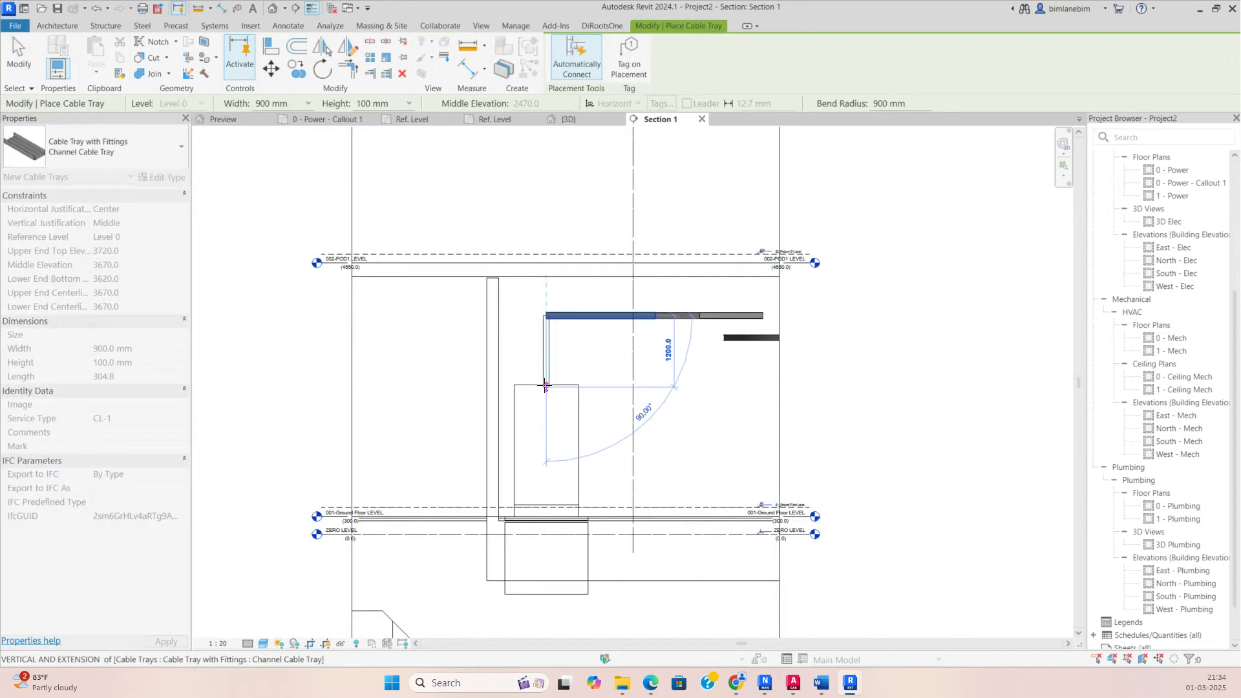
{"action": "left_click", "coordinate": [545, 386]}
{"action": "key", "text": "Escape"}
{"action": "key", "text": "Escape"}
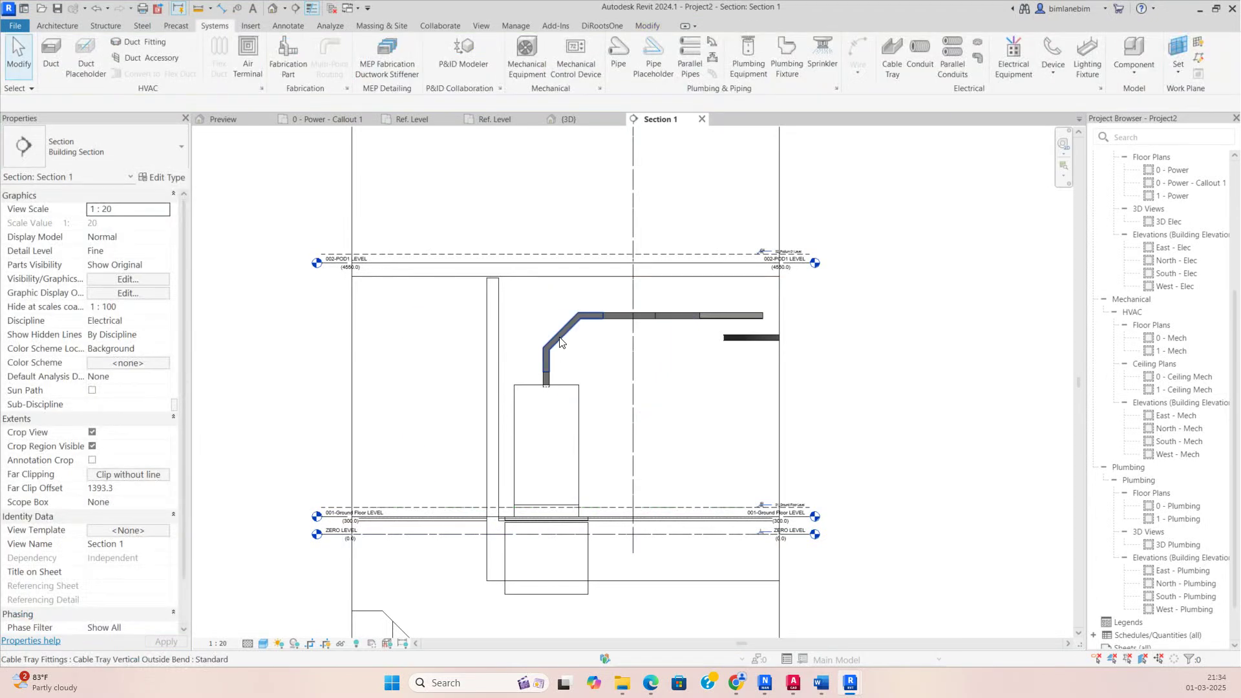
{"action": "left_click", "coordinate": [560, 343]}
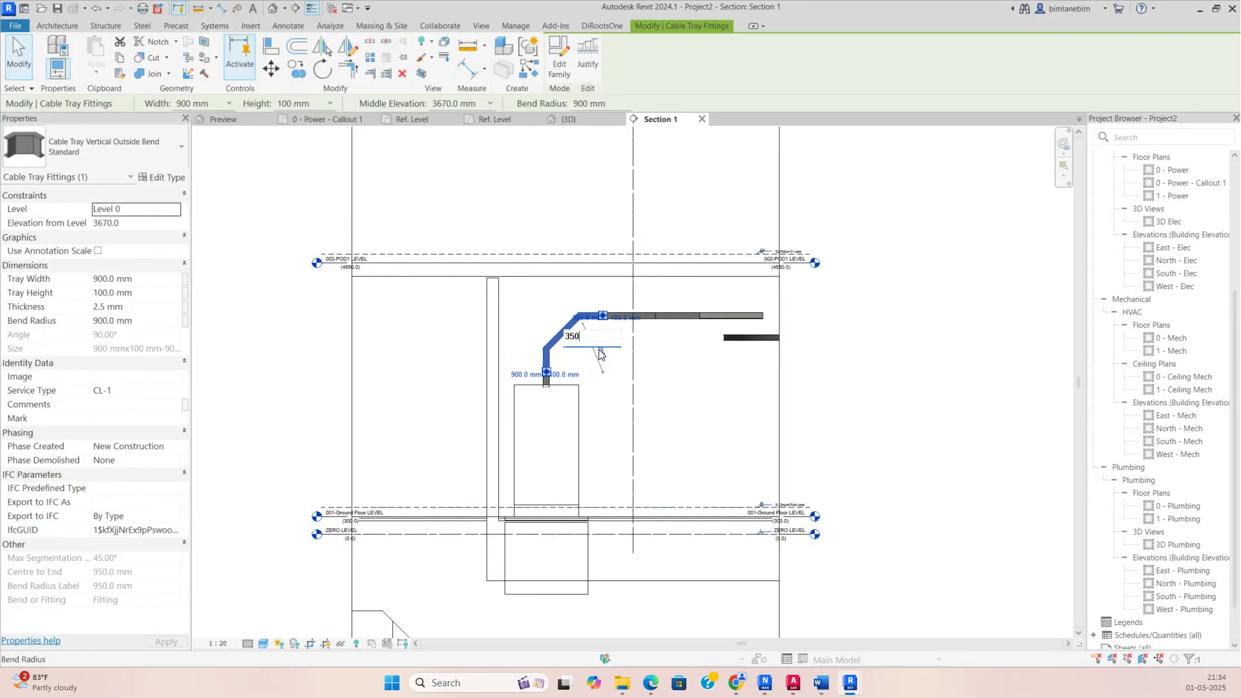
{"action": "left_click", "coordinate": [678, 452]}
Step: Check the vertical drop in 3D, then return to the 0 - Power - Callout 1 plan
{"action": "scroll", "coordinate": [676, 449], "scroll_direction": "down", "scroll_amount": 2}
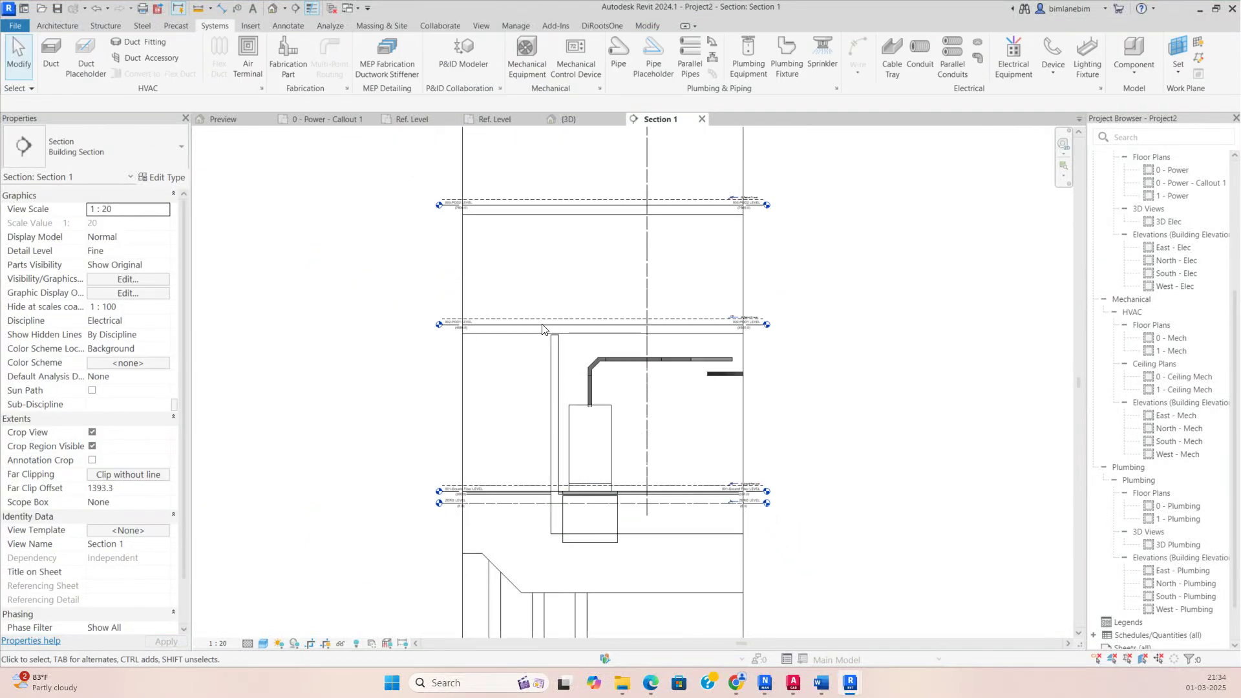
{"action": "left_click_drag", "start_coordinate": [500, 285], "coordinate": [781, 637]}
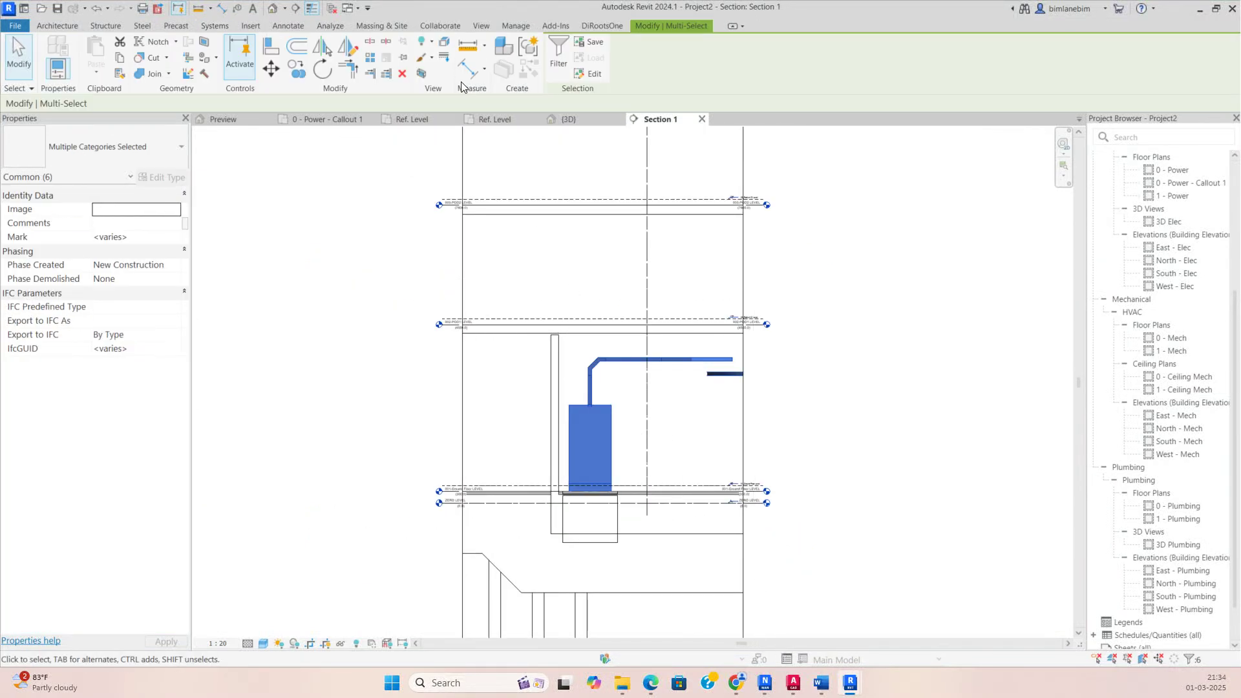
{"action": "left_click", "coordinate": [568, 119]}
{"action": "left_click", "coordinate": [653, 461]}
{"action": "middle_click_drag", "start_coordinate": [653, 461], "coordinate": [633, 443], "text": "shift"}
{"action": "scroll", "coordinate": [751, 386], "scroll_direction": "down", "scroll_amount": 2}
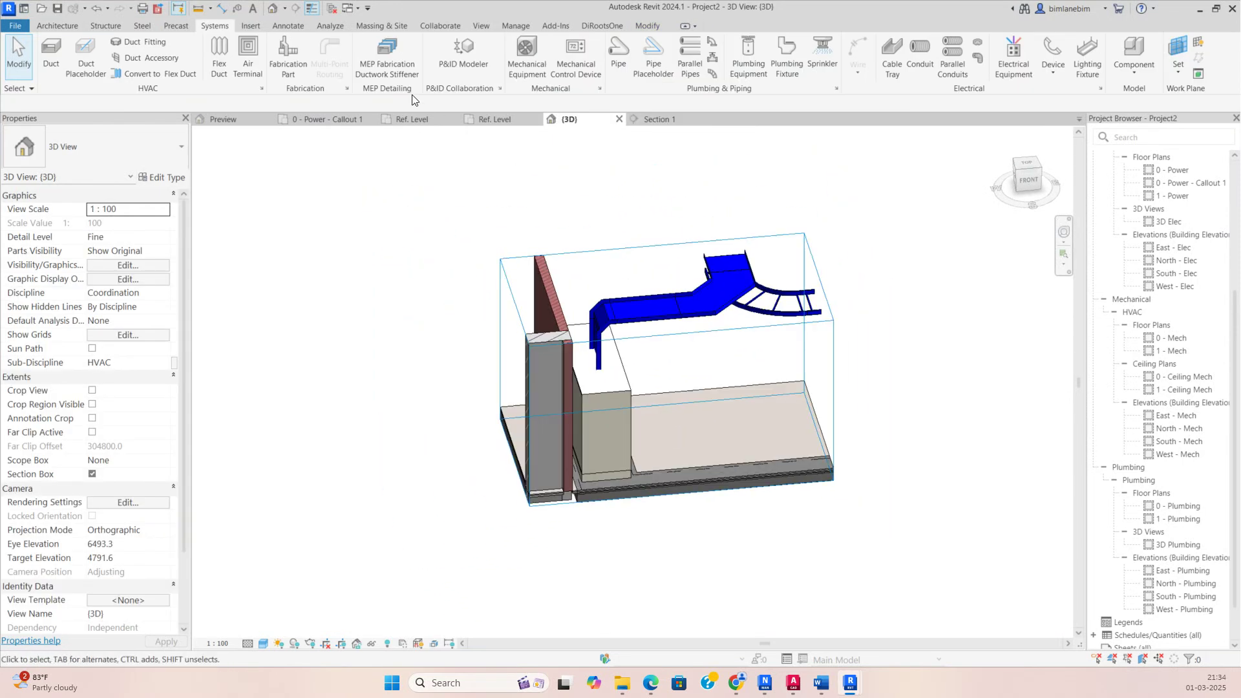
{"action": "left_click", "coordinate": [355, 123]}
Step: Move the Section 1 cut line to the next switchboard and open the Section 1 view
{"action": "scroll", "coordinate": [422, 483], "scroll_direction": "up", "scroll_amount": 4}
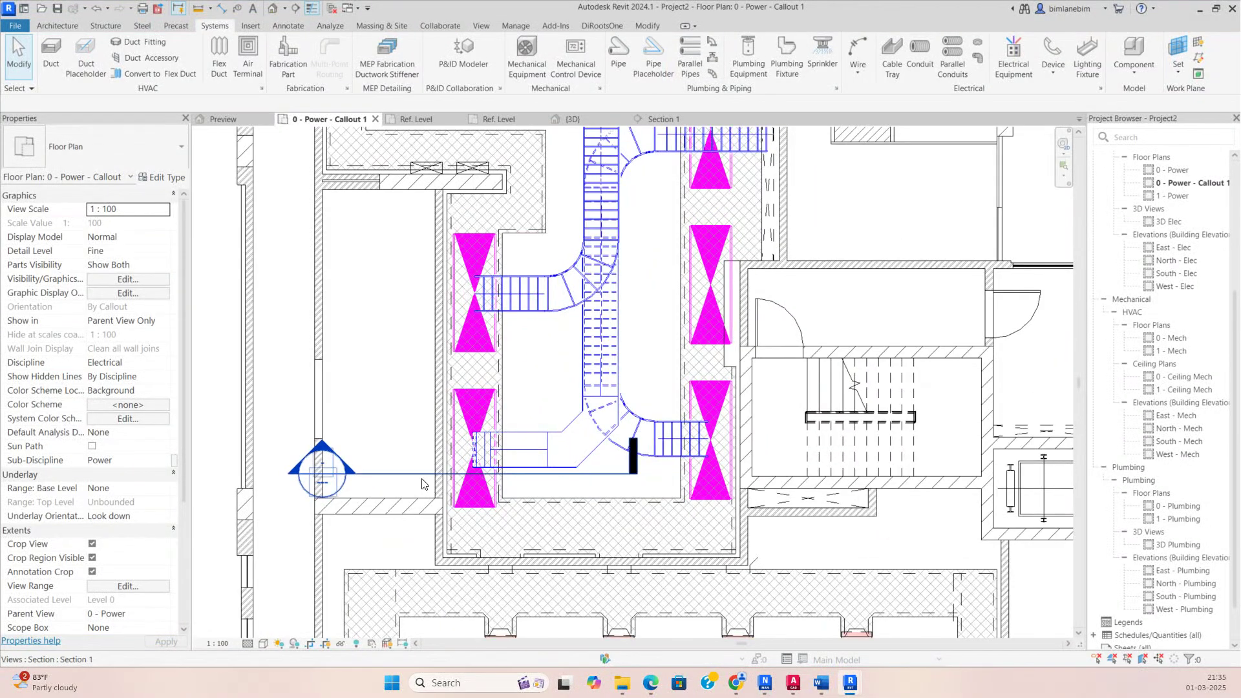
{"action": "left_click", "coordinate": [422, 475]}
{"action": "left_click_drag", "start_coordinate": [422, 474], "coordinate": [451, 317]}
{"action": "right_click", "coordinate": [451, 317]}
{"action": "left_click", "coordinate": [508, 363]}
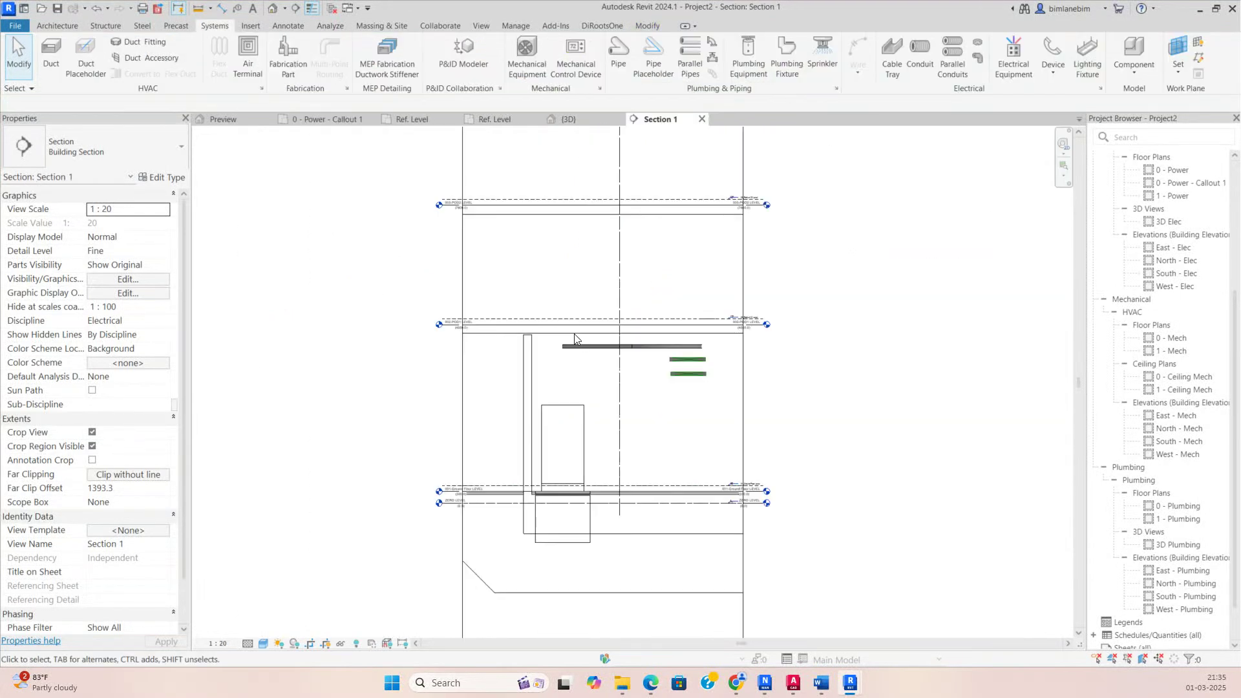
Step: Draw a vertical drop from the 4000 mm ladder cable tray down onto the switchboard
{"action": "left_click", "coordinate": [557, 346]}
{"action": "right_click", "coordinate": [558, 342]}
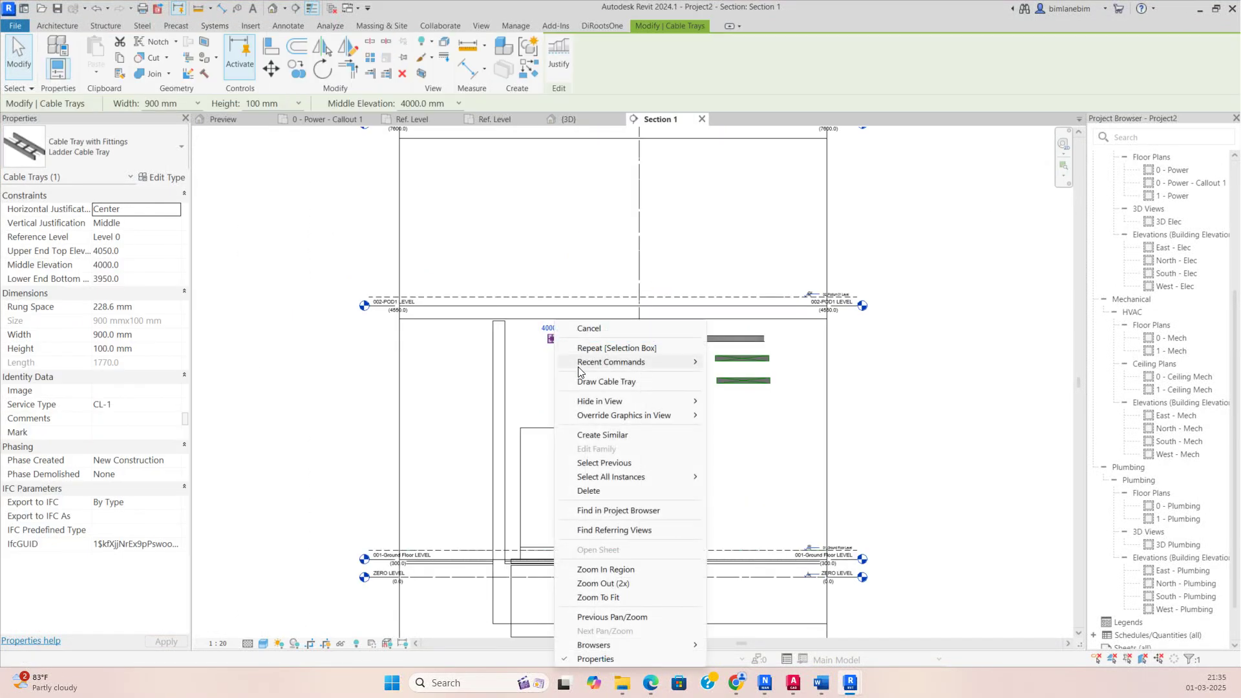
{"action": "left_click", "coordinate": [578, 380]}
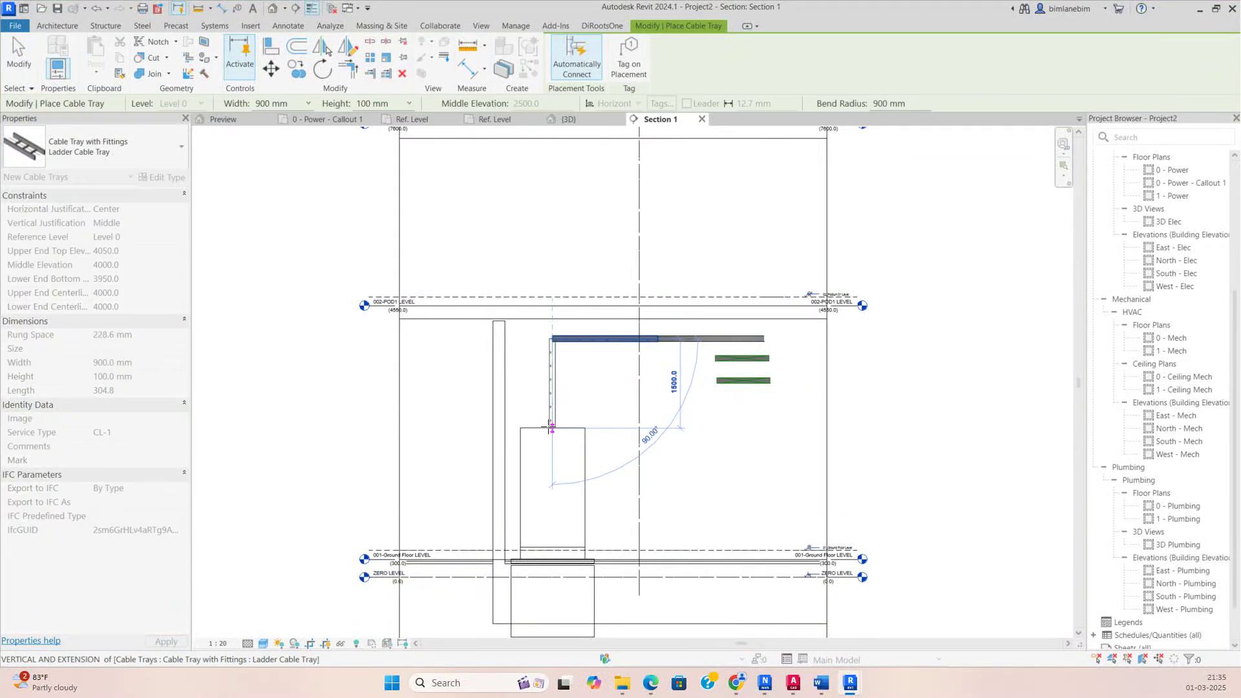
{"action": "left_click", "coordinate": [549, 427]}
{"action": "key", "text": "Escape"}
{"action": "key", "text": "Escape"}
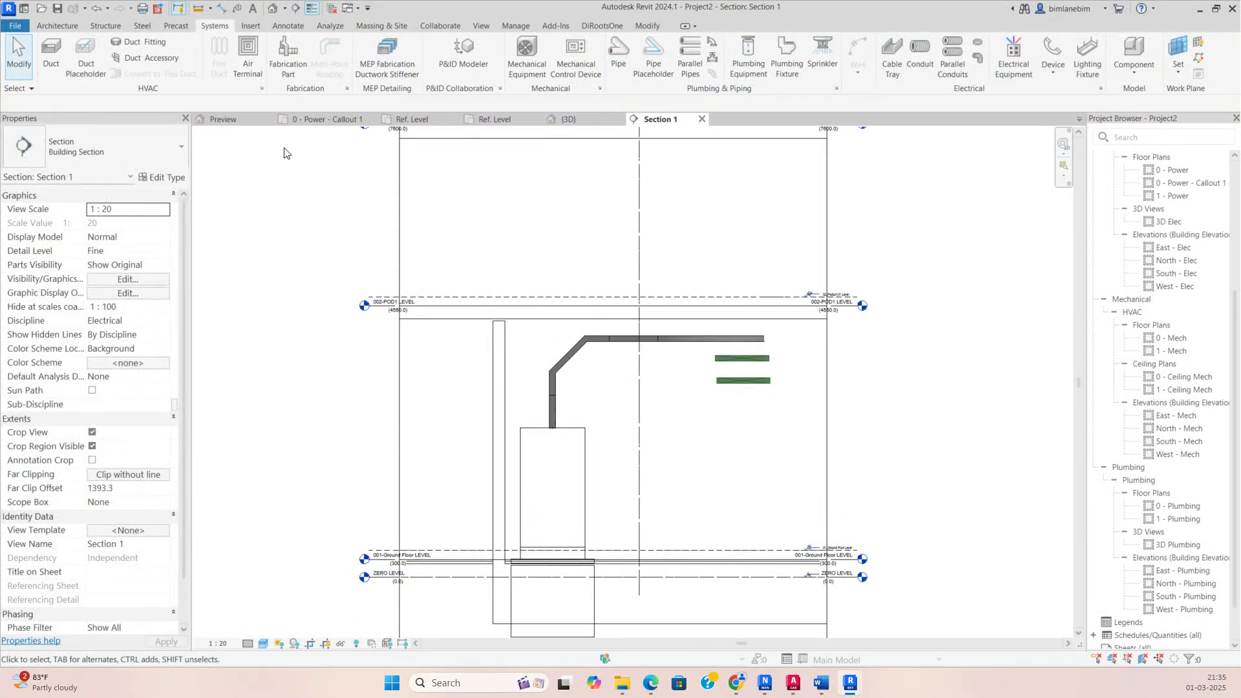
Step: Window-select the trays and switchboard and show them in a cropped 3D view with BX
{"action": "scroll", "coordinate": [541, 314], "scroll_direction": "down", "scroll_amount": 1}
{"action": "left_click_drag", "start_coordinate": [466, 261], "coordinate": [812, 638]}
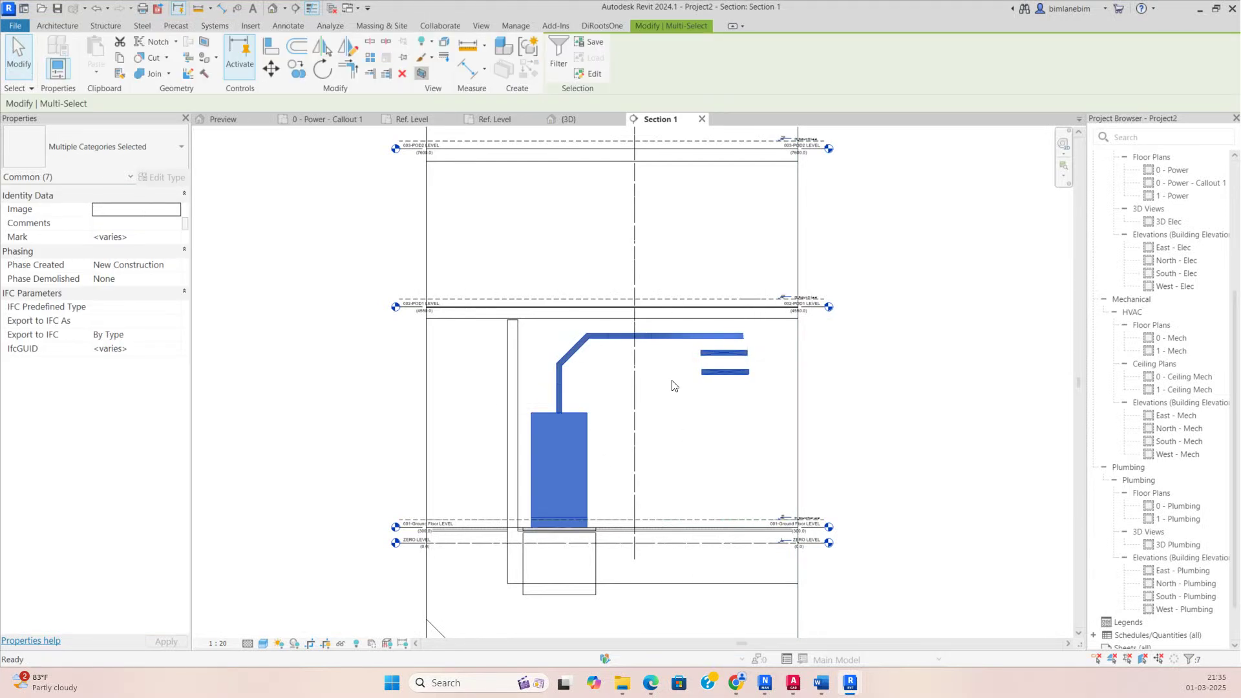
{"action": "key", "text": "b"}
{"action": "key", "text": "x"}
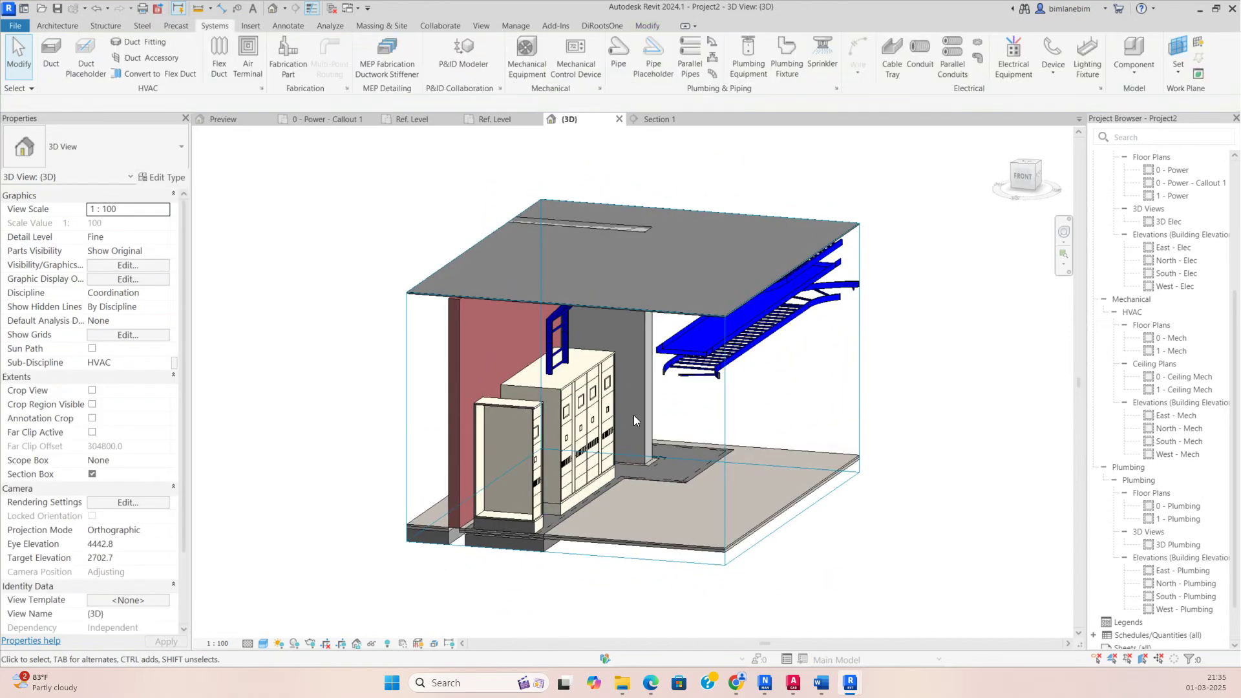
Step: Resize the 3D section box to cut away the roof and include more rooms
{"action": "middle_click_drag", "start_coordinate": [684, 417], "coordinate": [725, 414], "text": "shift"}
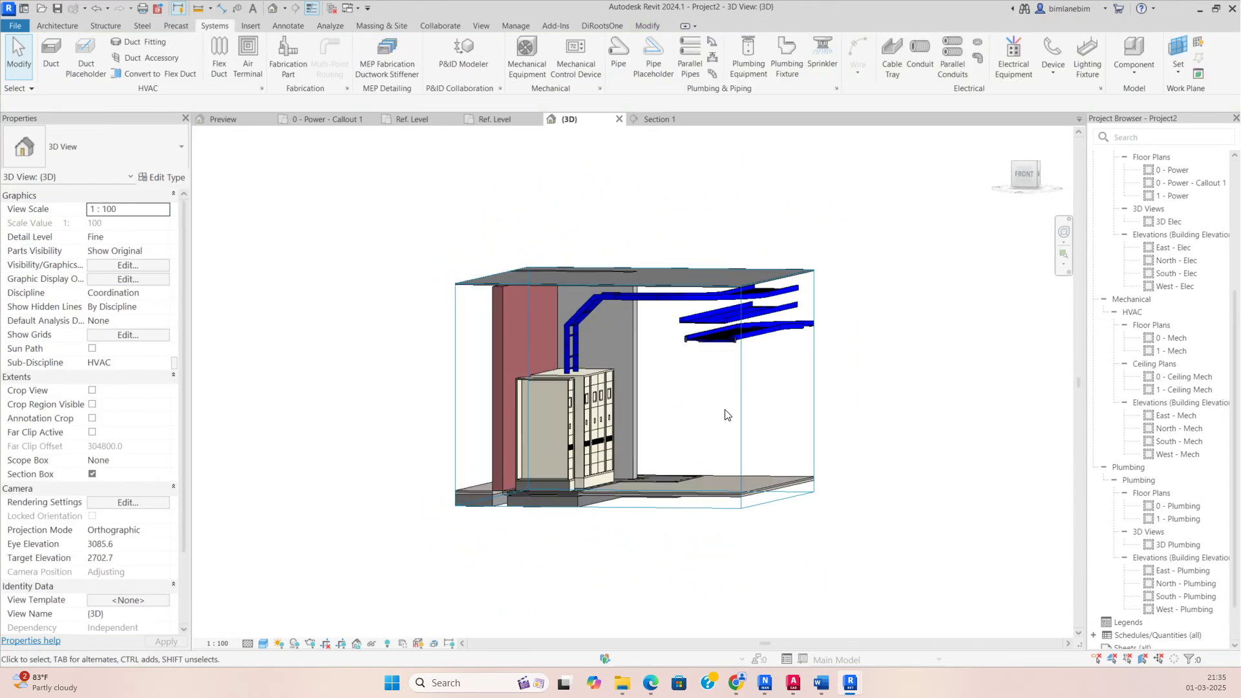
{"action": "left_click", "coordinate": [741, 420]}
{"action": "scroll", "coordinate": [742, 432], "scroll_direction": "down", "scroll_amount": 2}
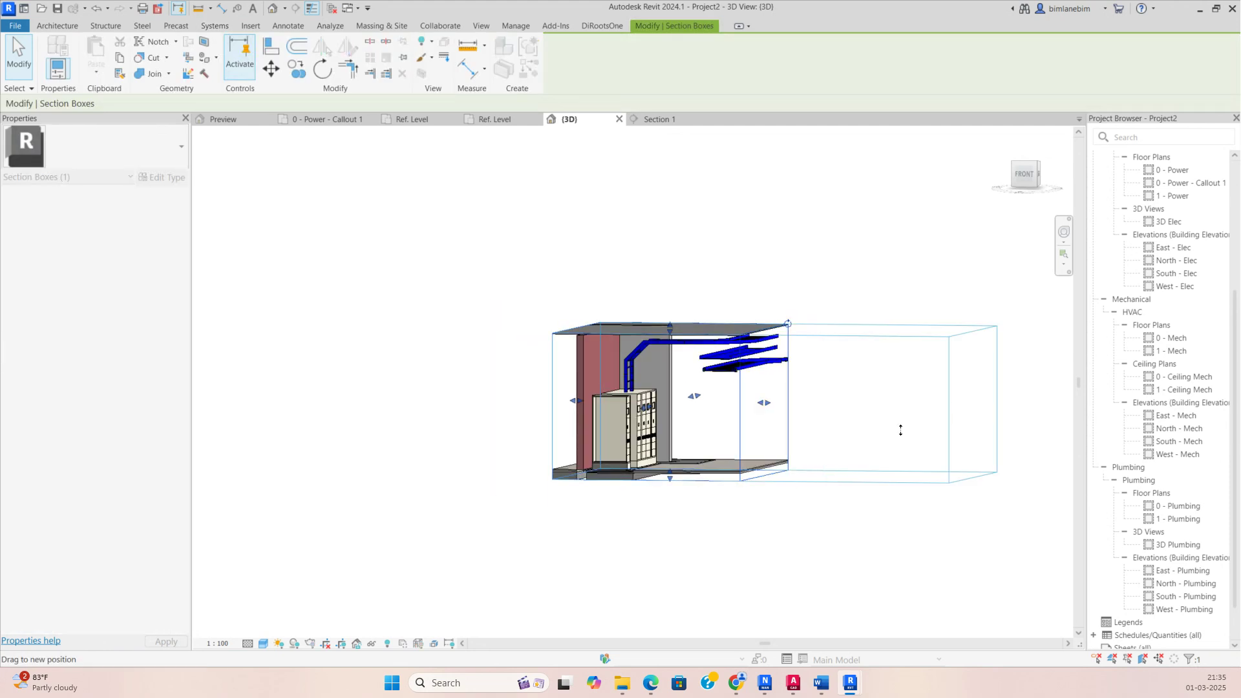
{"action": "left_click_drag", "start_coordinate": [900, 430], "coordinate": [902, 428]}
{"action": "left_click_drag", "start_coordinate": [773, 333], "coordinate": [775, 337]}
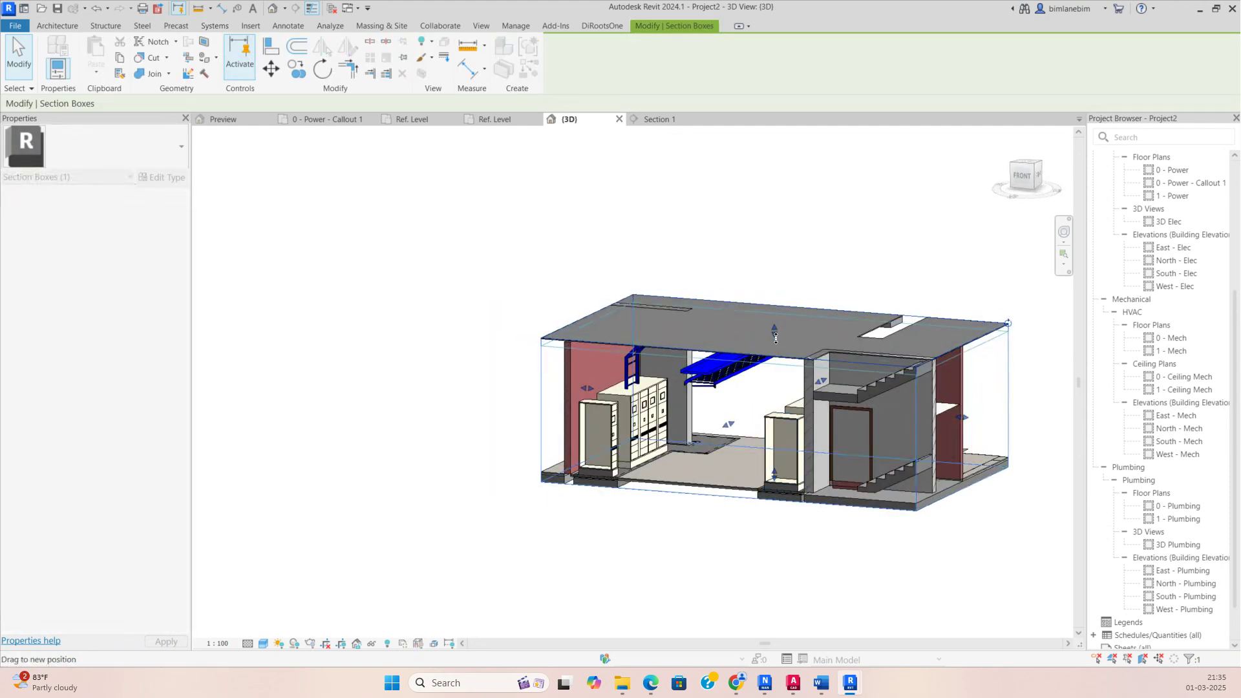
{"action": "left_click_drag", "start_coordinate": [666, 403], "coordinate": [664, 411]}
{"action": "middle_click_drag", "start_coordinate": [664, 413], "coordinate": [635, 416], "text": "shift"}
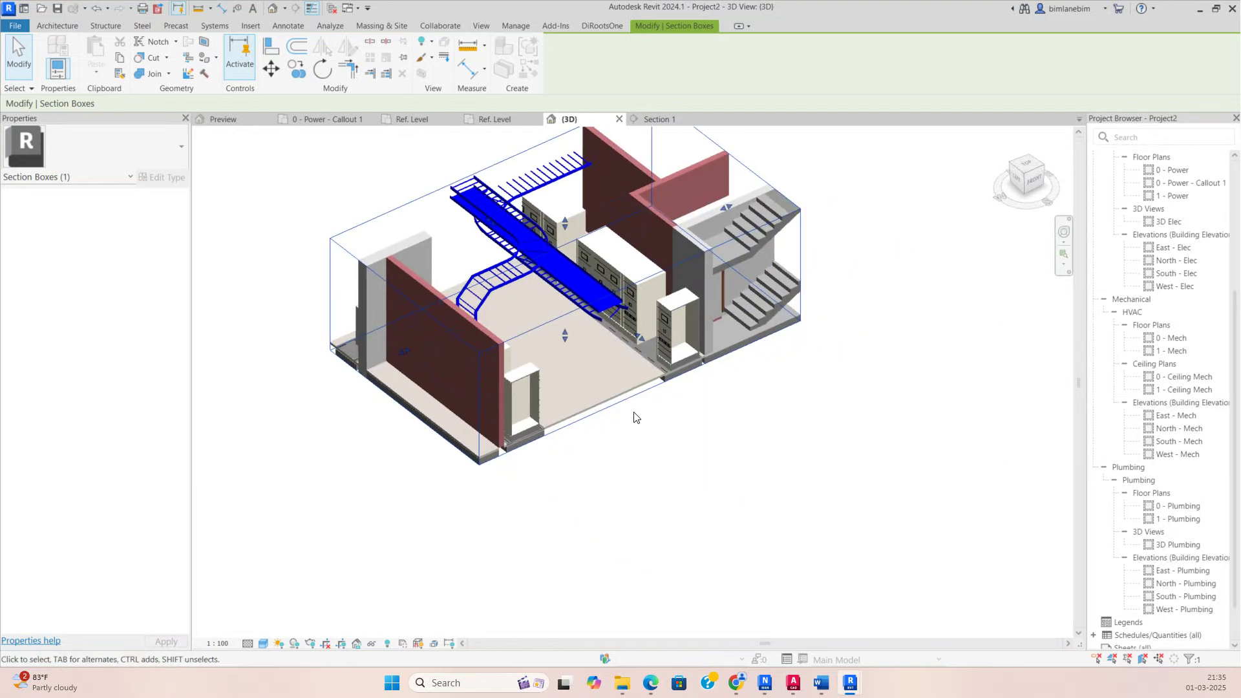
{"action": "left_click_drag", "start_coordinate": [646, 331], "coordinate": [833, 542]}
Step: Extend the section box to the front wall, inspect the trays, and return to the 0 - Power - Callout 1 plan
{"action": "middle_click_drag", "start_coordinate": [735, 544], "coordinate": [861, 501], "text": "shift"}
{"action": "left_click_drag", "start_coordinate": [861, 501], "coordinate": [925, 549]}
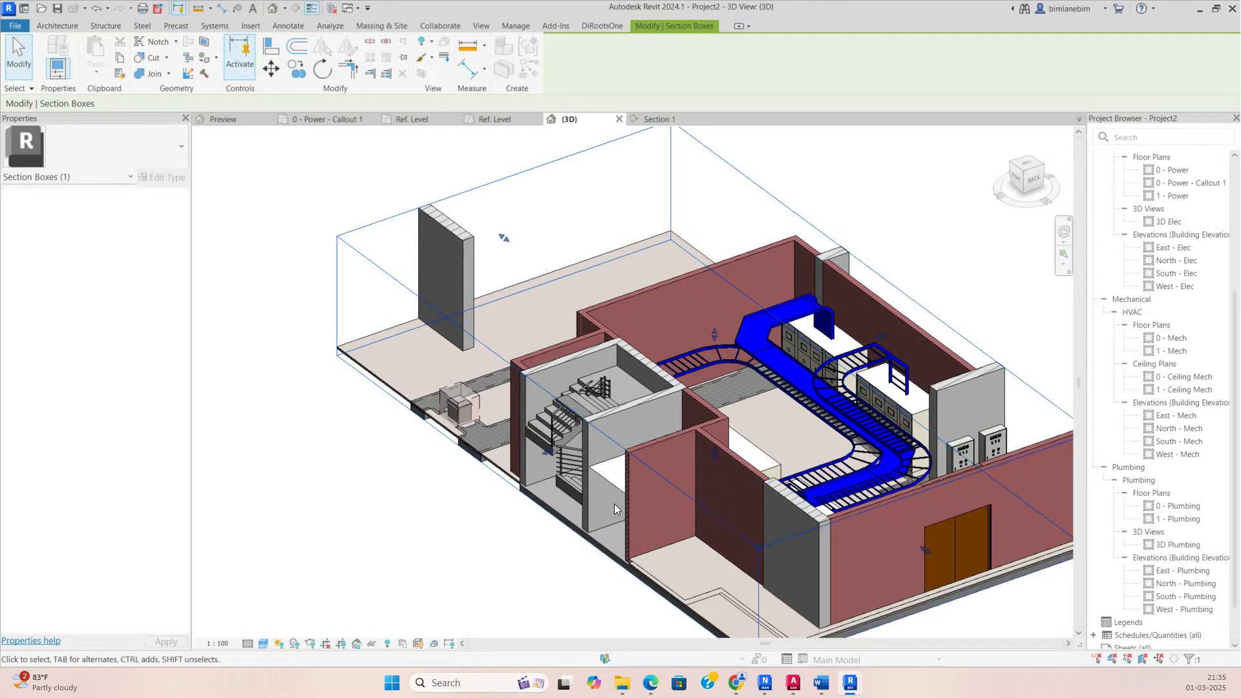
{"action": "middle_click_drag", "start_coordinate": [654, 506], "coordinate": [720, 439], "text": "shift"}
{"action": "scroll", "coordinate": [720, 440], "scroll_direction": "down", "scroll_amount": 2}
{"action": "scroll", "coordinate": [608, 383], "scroll_direction": "down", "scroll_amount": 2}
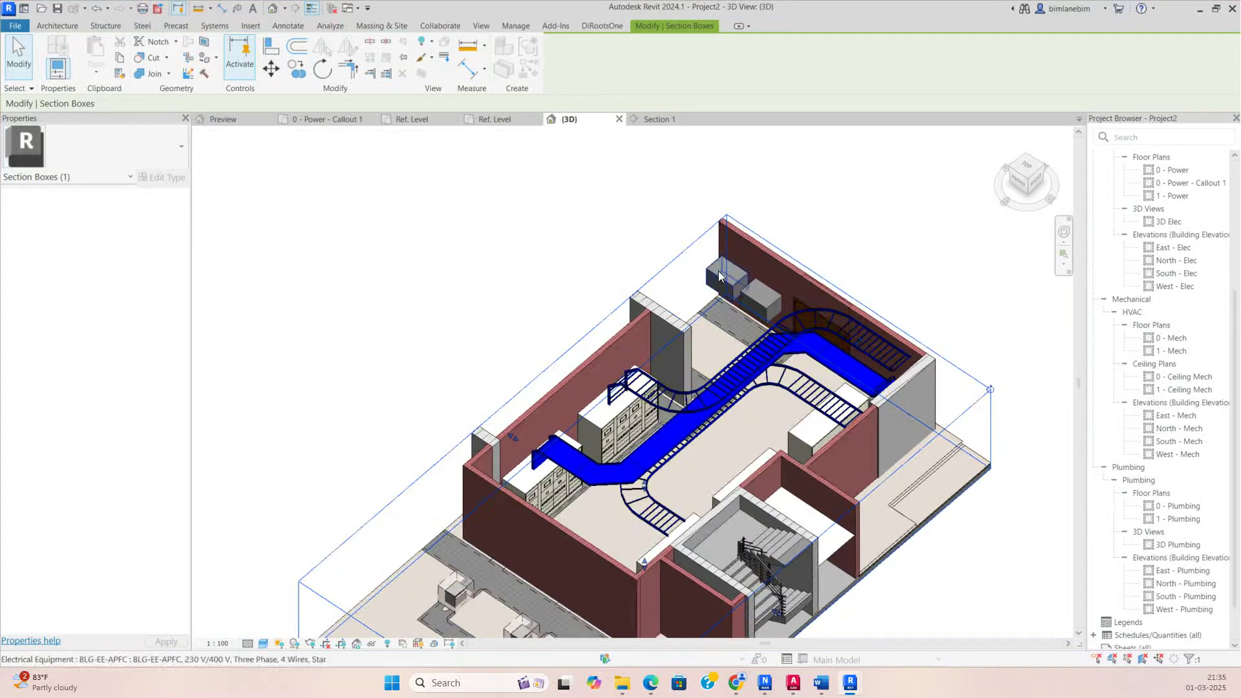
{"action": "scroll", "coordinate": [837, 349], "scroll_direction": "up", "scroll_amount": 4}
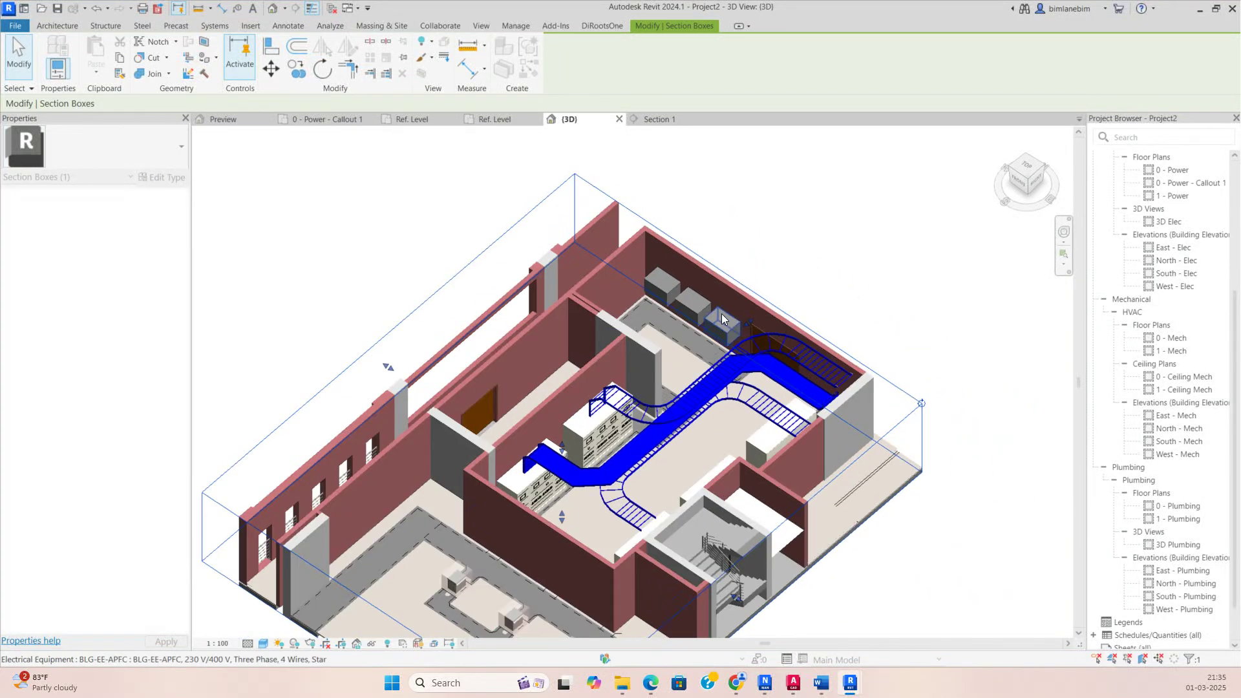
{"action": "middle_click_drag", "start_coordinate": [673, 371], "coordinate": [524, 309], "text": "shift"}
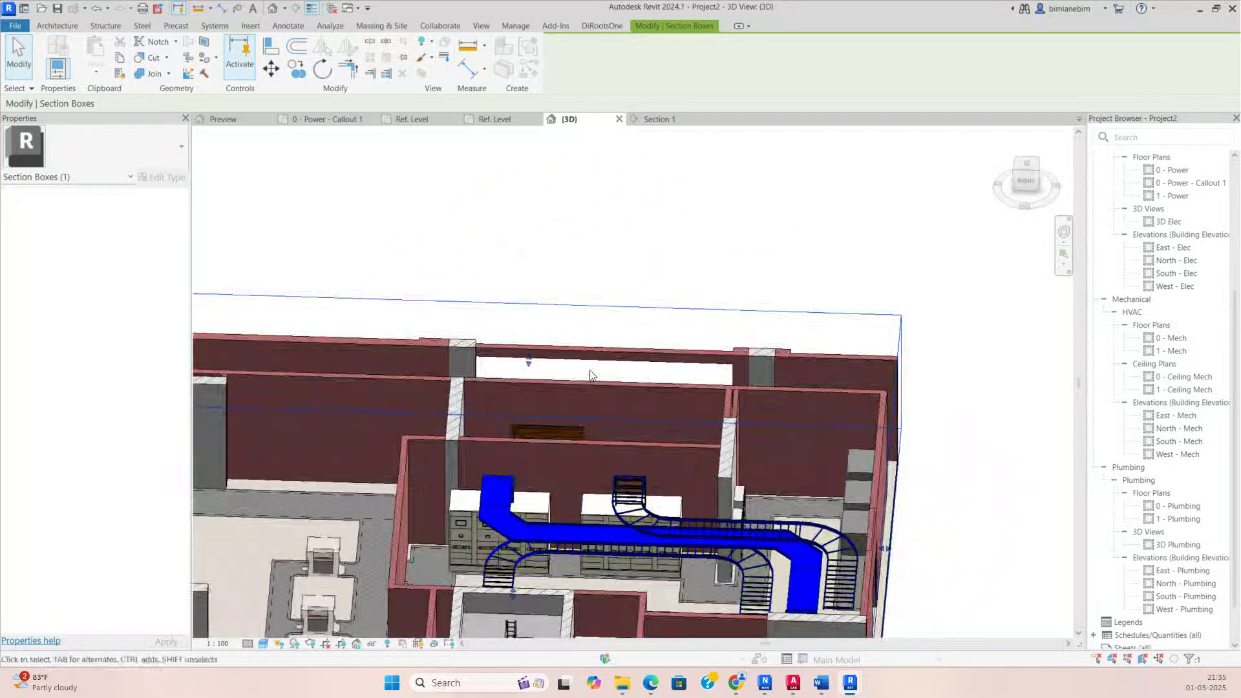
{"action": "left_click", "coordinate": [327, 119]}
{"action": "scroll", "coordinate": [639, 568], "scroll_direction": "up", "scroll_amount": 2}
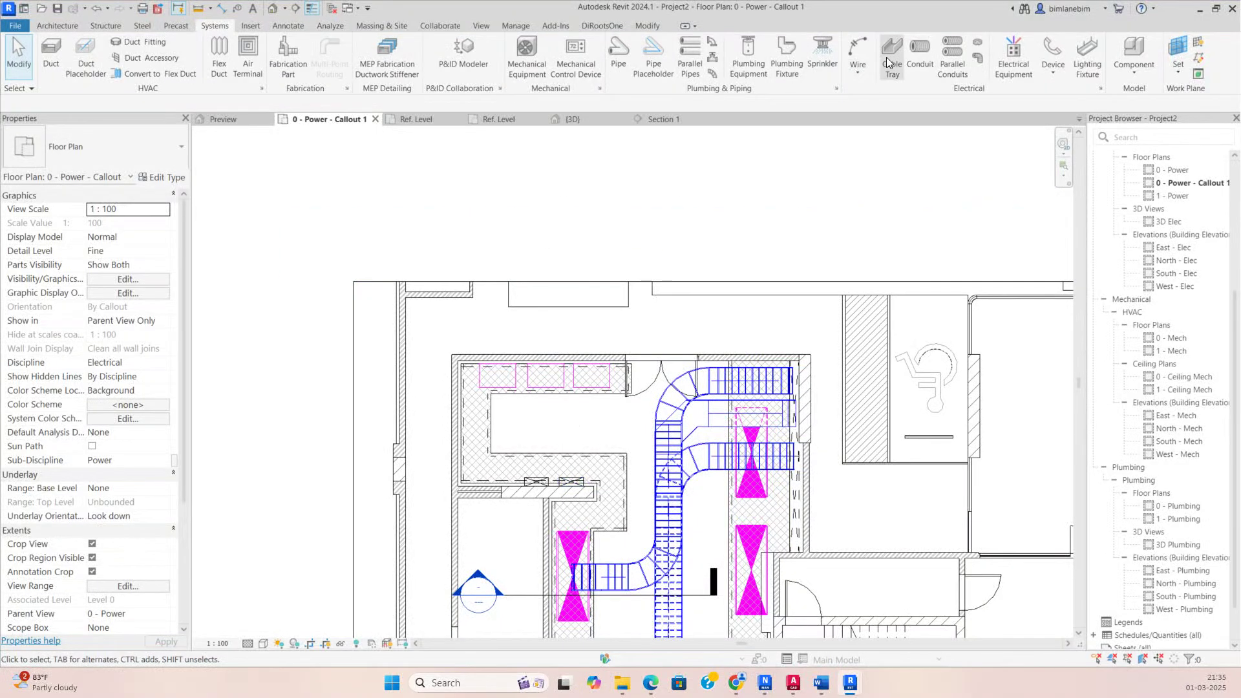
Step: Start a 300 mm wide cable tray using the Channel Cable Tray type at the room's left side
{"action": "left_click", "coordinate": [219, 104]}
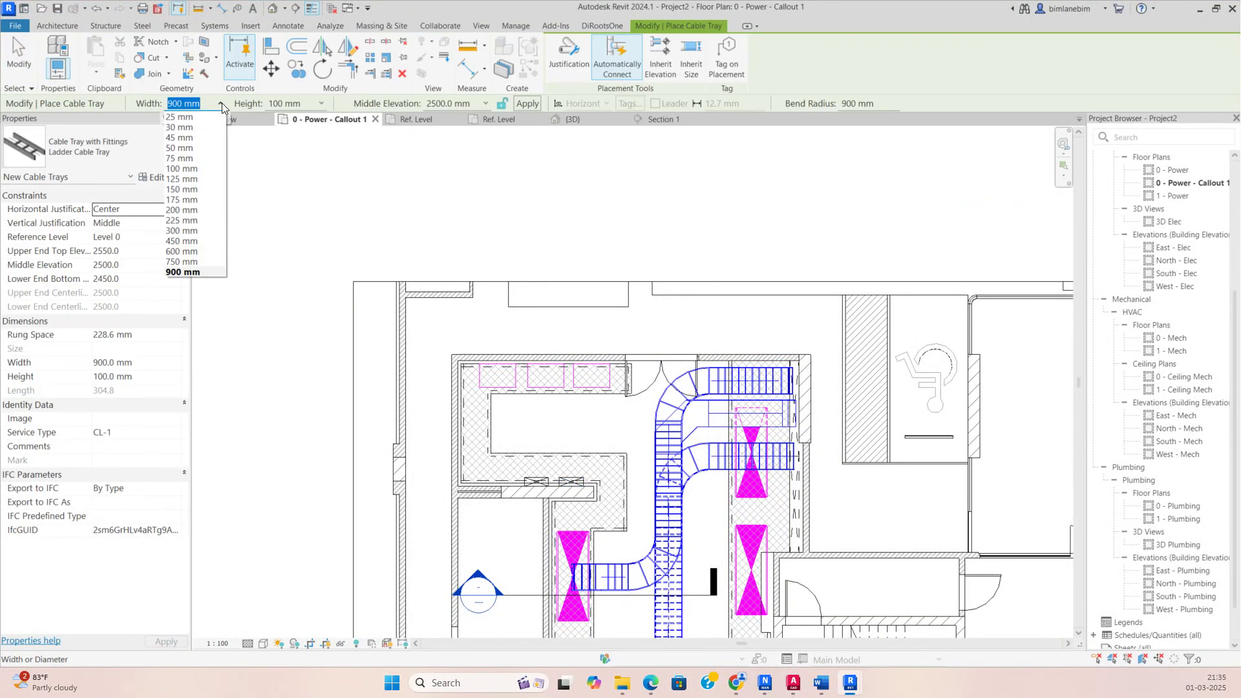
{"action": "left_click", "coordinate": [174, 232]}
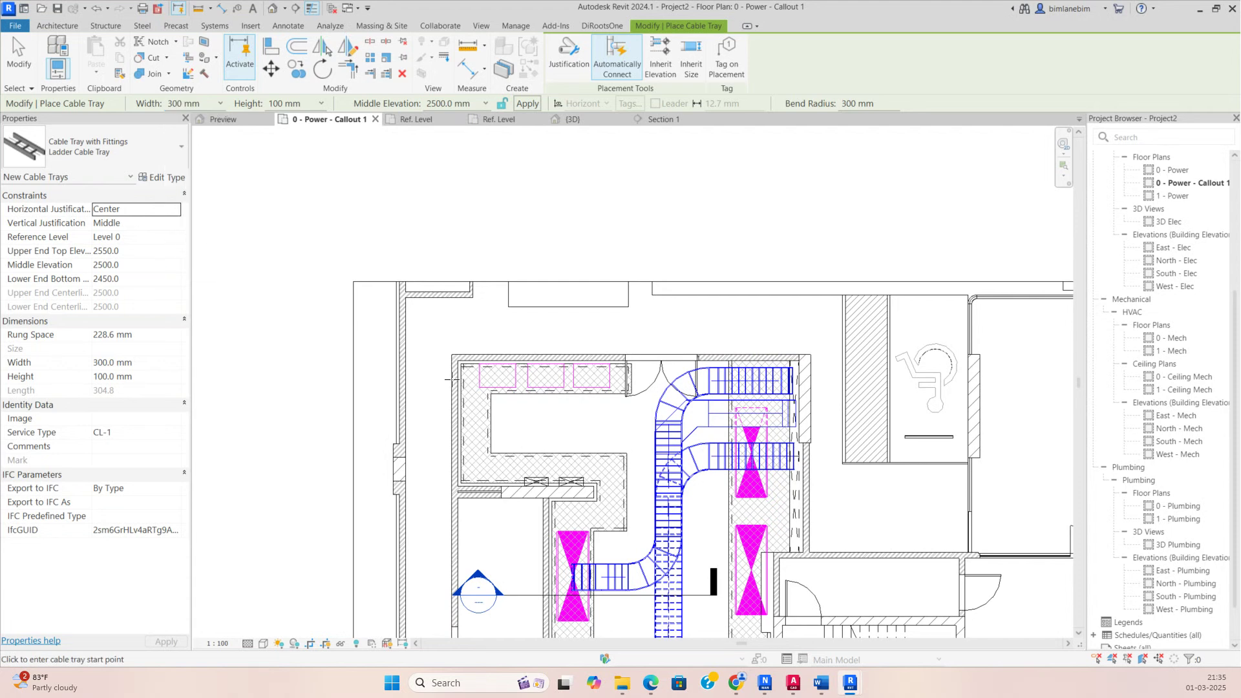
{"action": "scroll", "coordinate": [497, 393], "scroll_direction": "up", "scroll_amount": 1}
{"action": "left_click", "coordinate": [501, 366]}
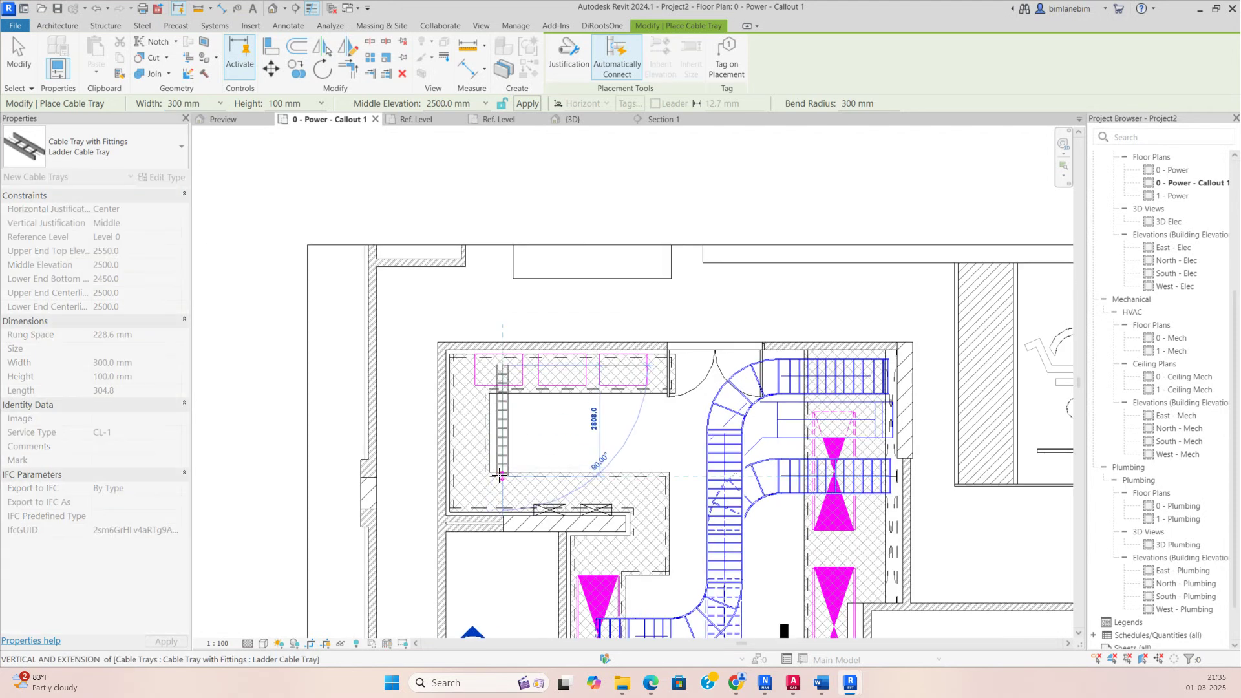
{"action": "left_click", "coordinate": [84, 155]}
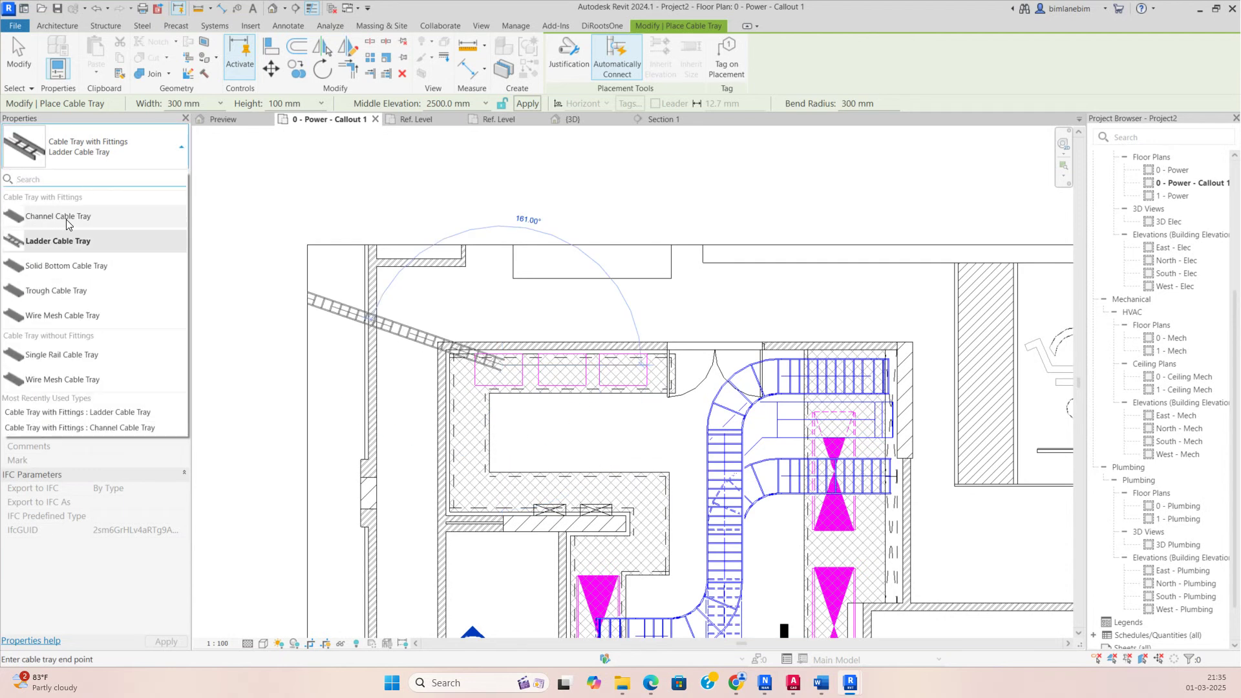
{"action": "left_click", "coordinate": [65, 217]}
{"action": "scroll", "coordinate": [503, 486], "scroll_direction": "up", "scroll_amount": 1}
Step: Draw the channel tray run with bends around the switchboard room at 2500 mm elevation
{"action": "left_click", "coordinate": [503, 486]}
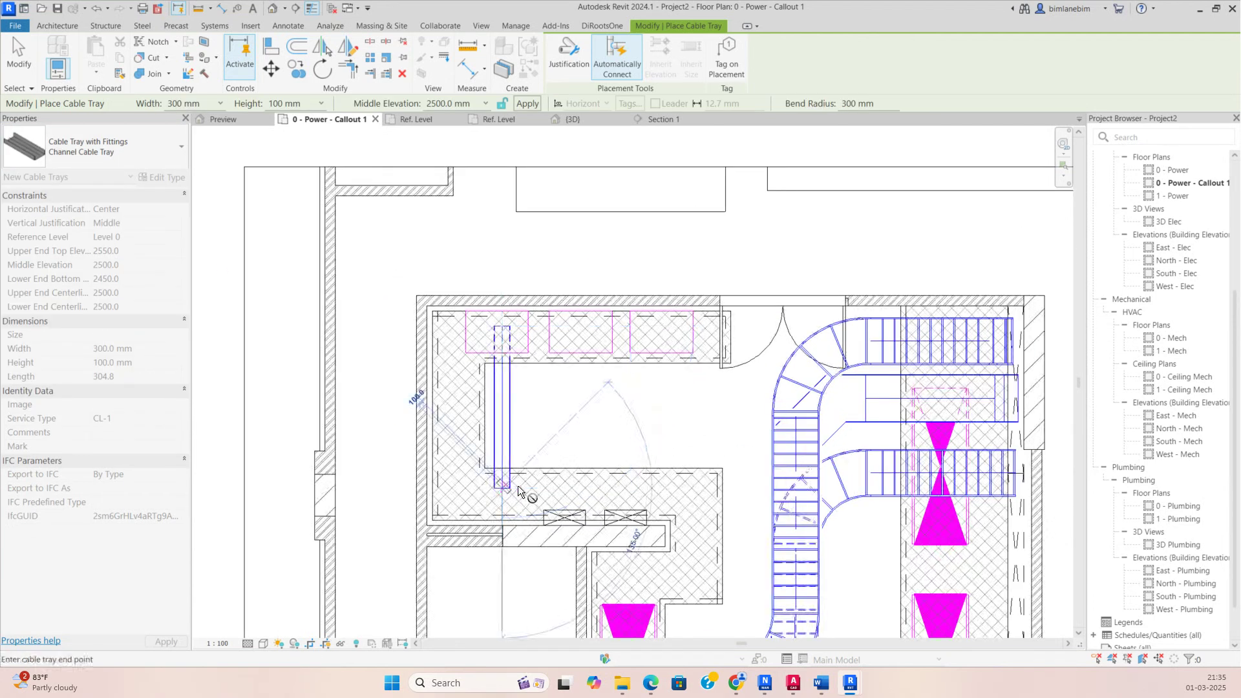
{"action": "middle_click_drag", "start_coordinate": [696, 502], "coordinate": [511, 223]}
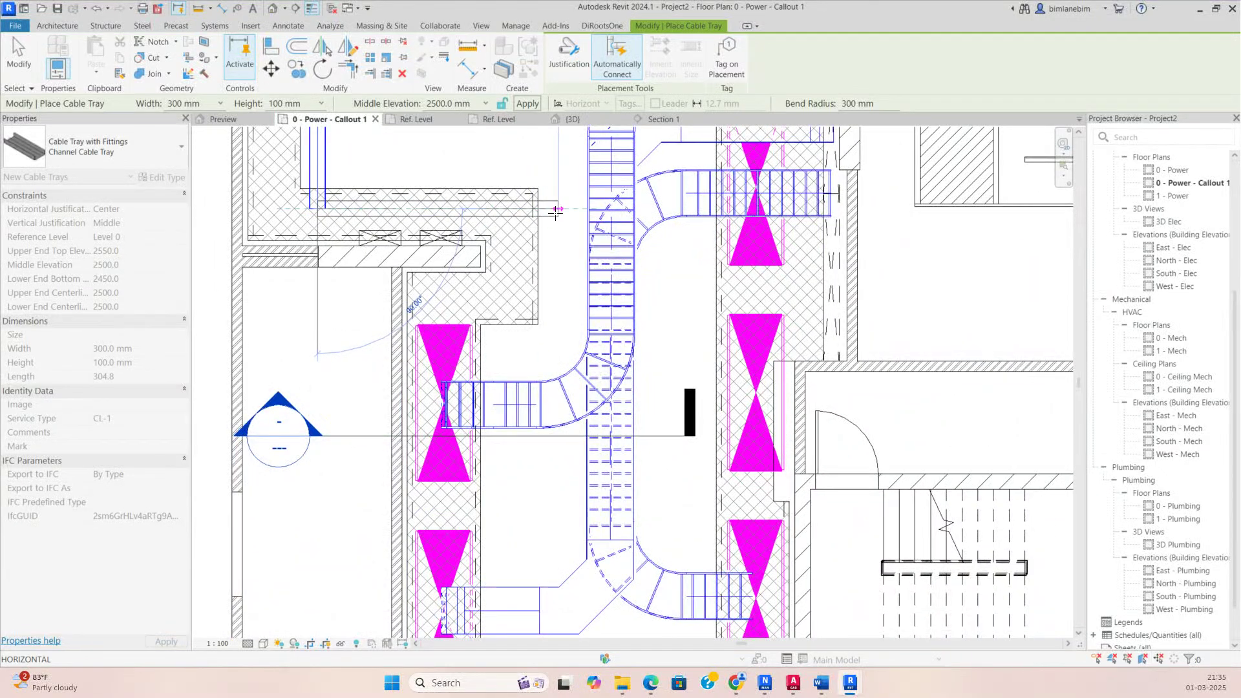
{"action": "left_click", "coordinate": [557, 213]}
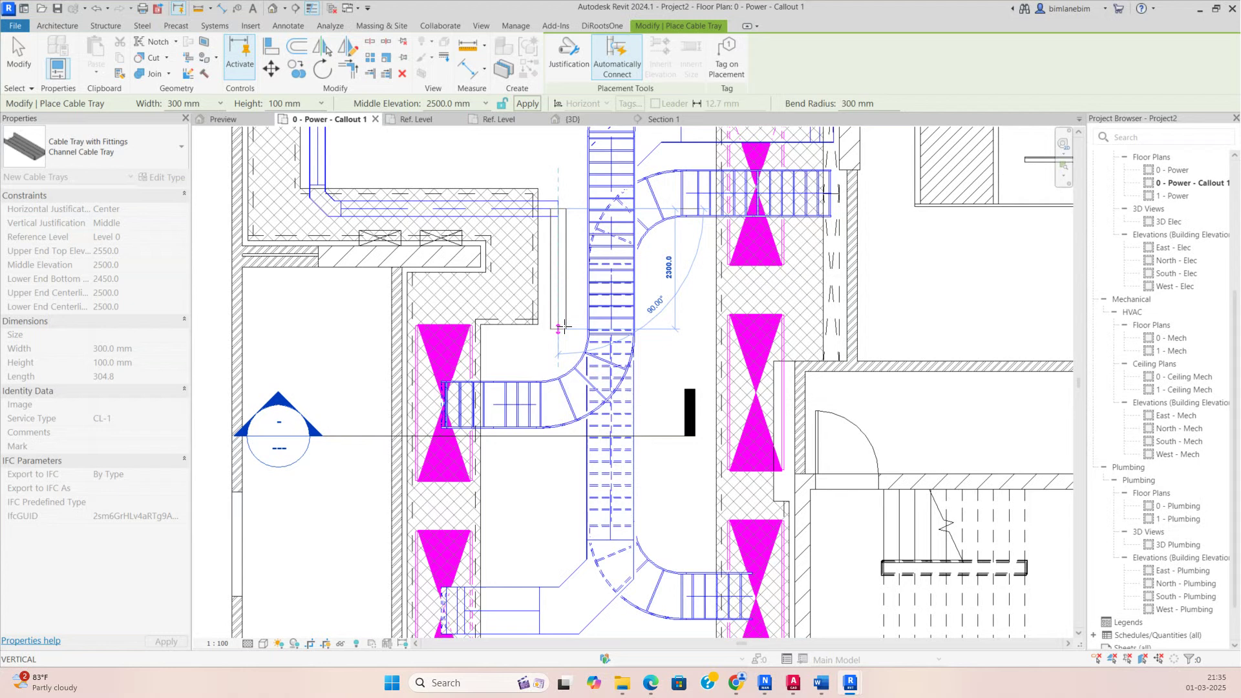
{"action": "left_click", "coordinate": [562, 349]}
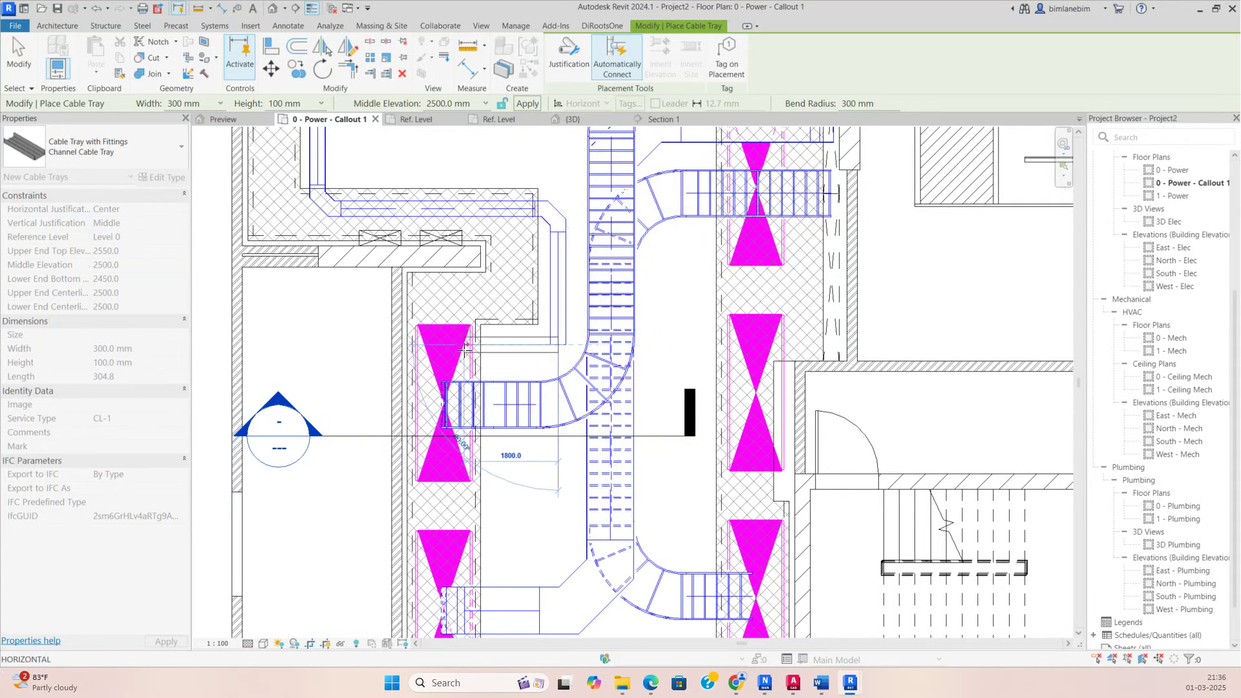
{"action": "scroll", "coordinate": [462, 352], "scroll_direction": "up", "scroll_amount": 1}
{"action": "left_click", "coordinate": [459, 352]}
{"action": "key", "text": "Escape"}
{"action": "key", "text": "Escape"}
{"action": "scroll", "coordinate": [574, 366], "scroll_direction": "down", "scroll_amount": 4}
{"action": "middle_click_drag", "start_coordinate": [574, 366], "coordinate": [623, 504]}
{"action": "scroll", "coordinate": [496, 331], "scroll_direction": "up", "scroll_amount": 3}
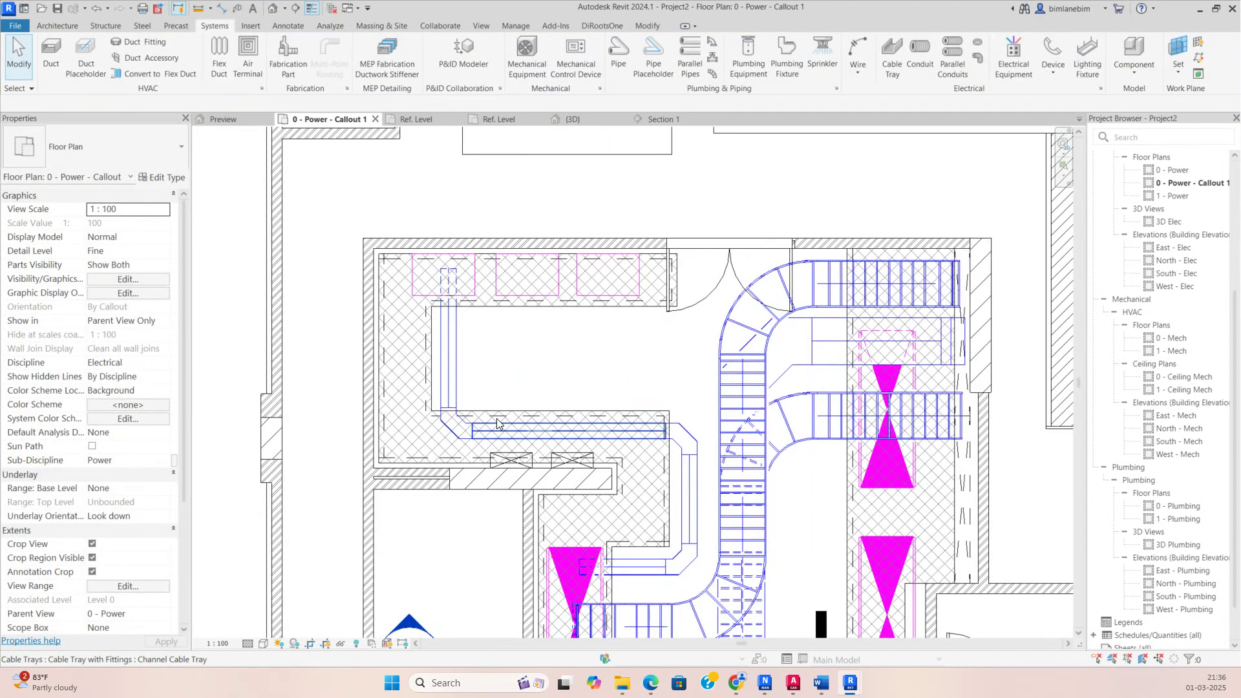
Step: Delete the extra bend and vertical tray, and move the horizontal channel tray up below the switchboards
{"action": "left_click", "coordinate": [444, 421]}
{"action": "key", "text": "Delete"}
{"action": "left_click", "coordinate": [492, 430]}
{"action": "left_click", "coordinate": [451, 387]}
{"action": "key", "text": "Delete"}
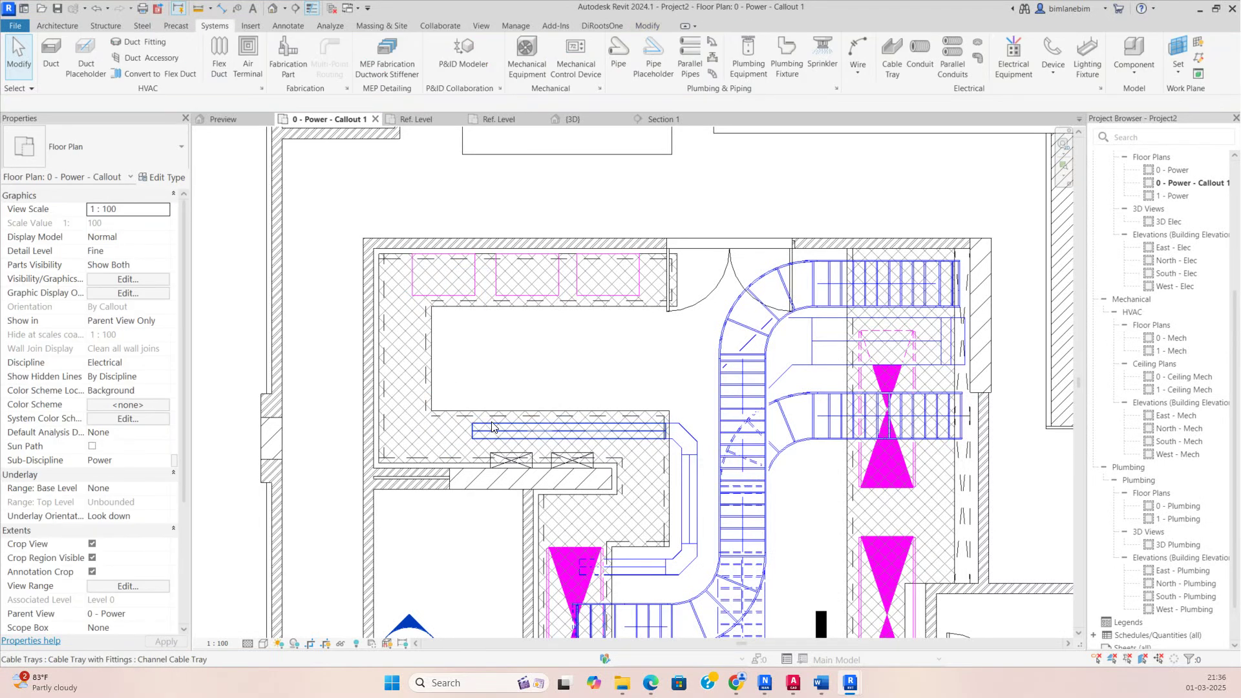
{"action": "left_click", "coordinate": [495, 427]}
{"action": "left_click_drag", "start_coordinate": [504, 427], "coordinate": [504, 320]}
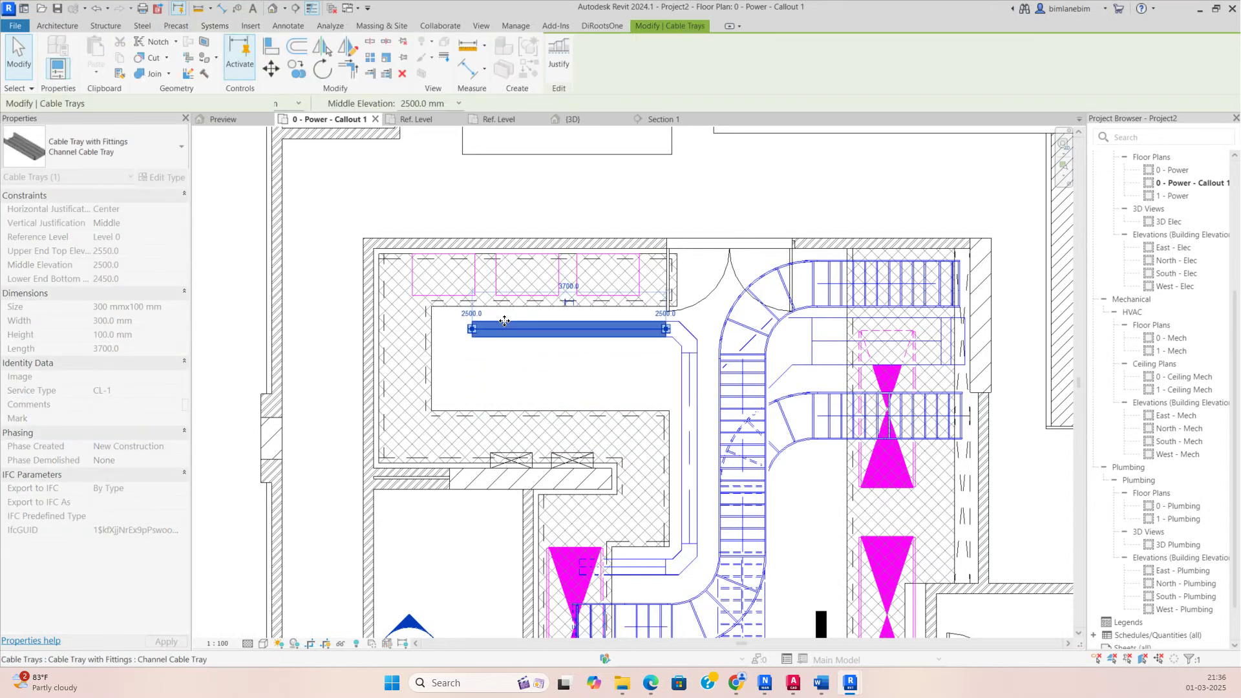
{"action": "key", "text": "Escape"}
{"action": "scroll", "coordinate": [464, 337], "scroll_direction": "up", "scroll_amount": 3}
Step: Draw three 300 mm channel tray branches from the moved tray into the three switchboards
{"action": "left_click", "coordinate": [464, 338]}
{"action": "right_click", "coordinate": [464, 337]}
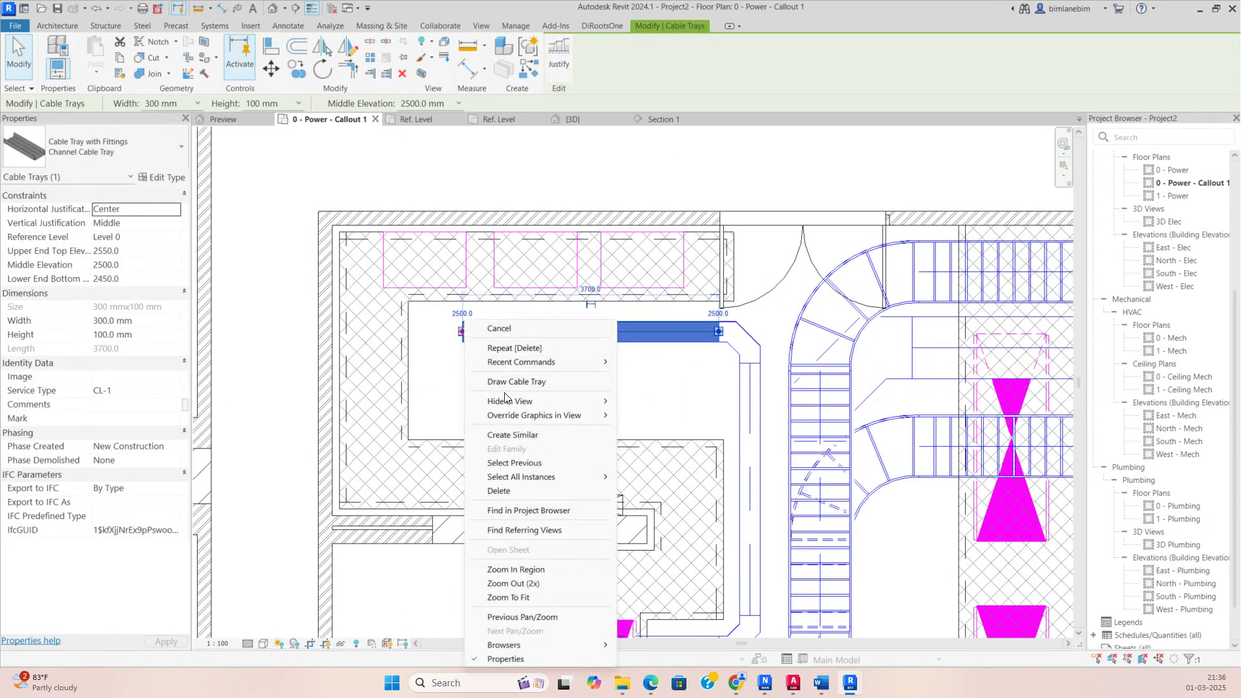
{"action": "left_click", "coordinate": [505, 382]}
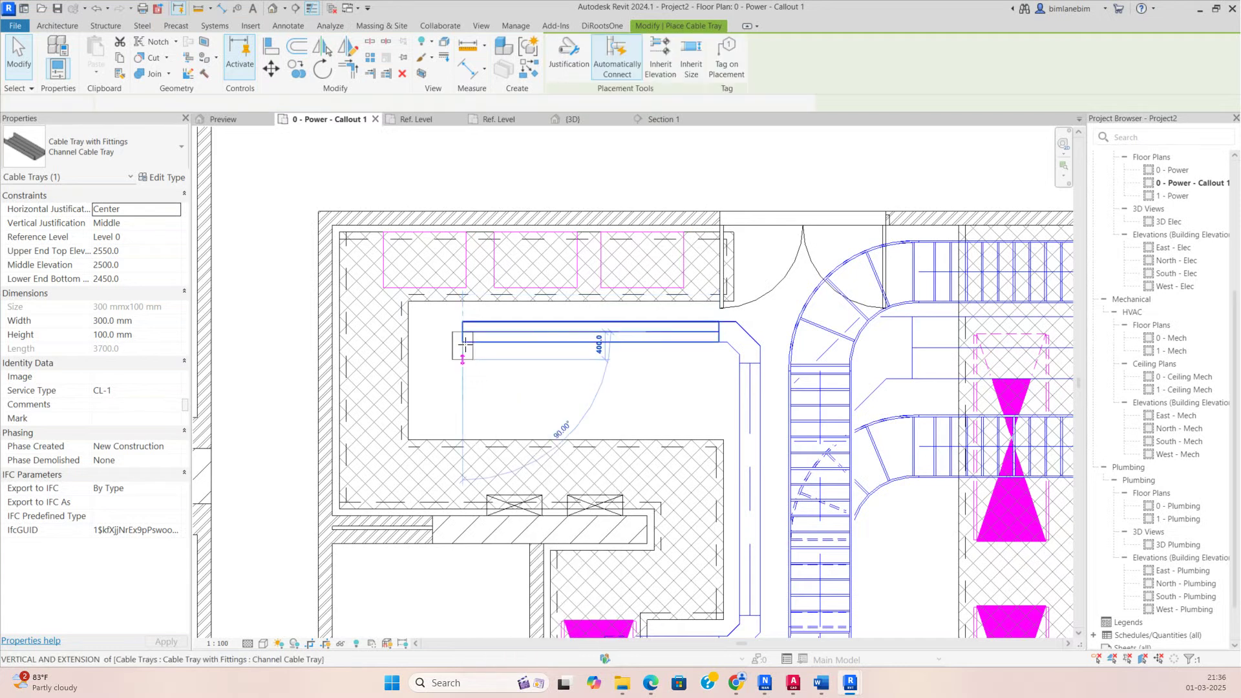
{"action": "left_click", "coordinate": [425, 332]}
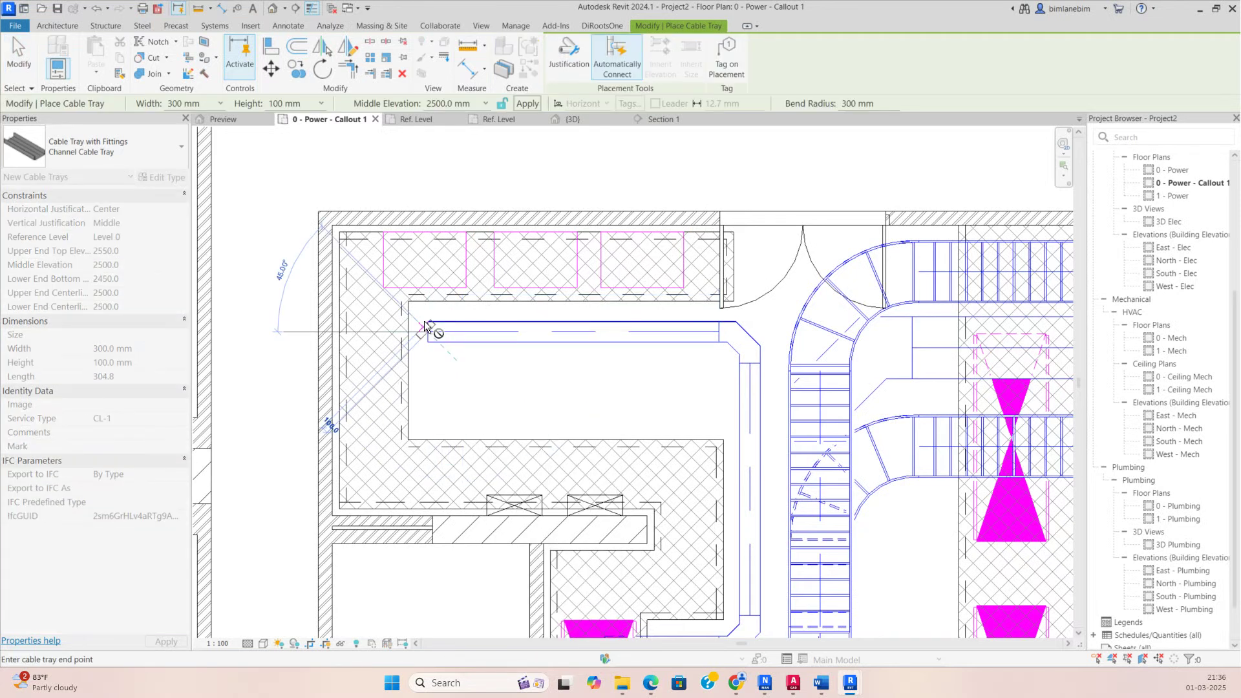
{"action": "left_click", "coordinate": [426, 255]}
{"action": "key", "text": "Escape"}
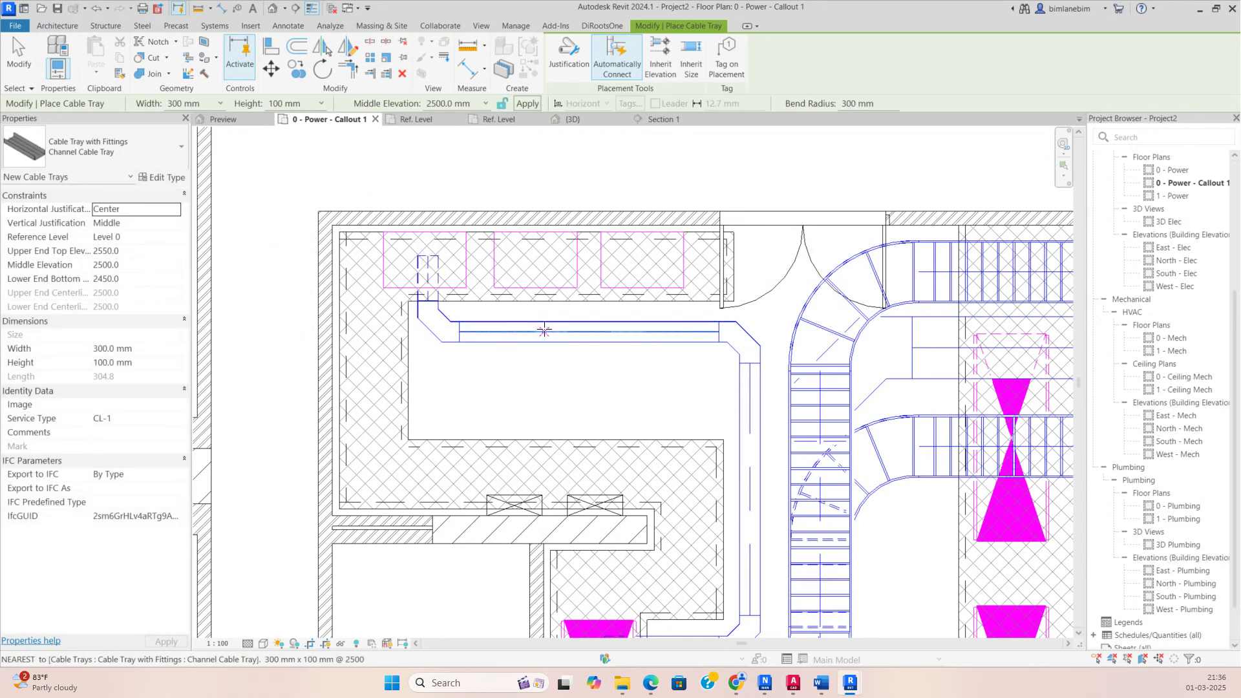
{"action": "left_click", "coordinate": [536, 331]}
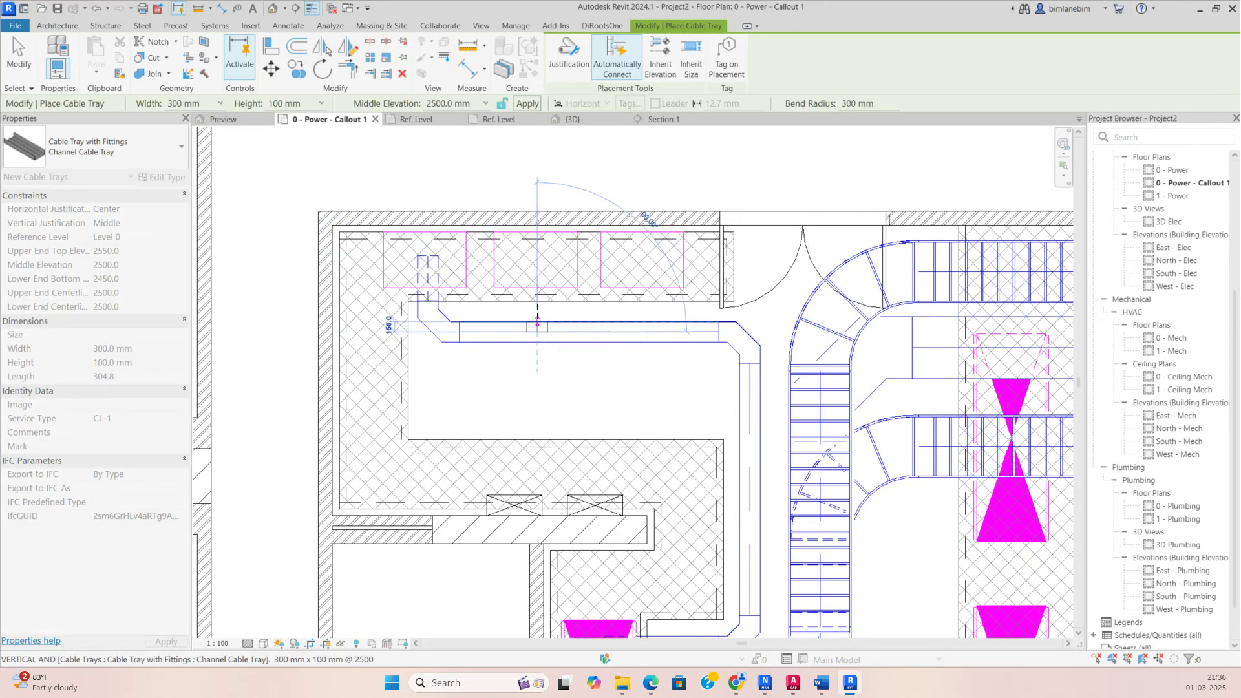
{"action": "left_click", "coordinate": [536, 256]}
{"action": "key", "text": "Escape"}
{"action": "left_click", "coordinate": [643, 322]}
{"action": "left_click", "coordinate": [642, 267]}
{"action": "key", "text": "Escape"}
{"action": "key", "text": "Escape"}
{"action": "scroll", "coordinate": [549, 326], "scroll_direction": "down", "scroll_amount": 2}
{"action": "scroll", "coordinate": [585, 478], "scroll_direction": "down", "scroll_amount": 1}
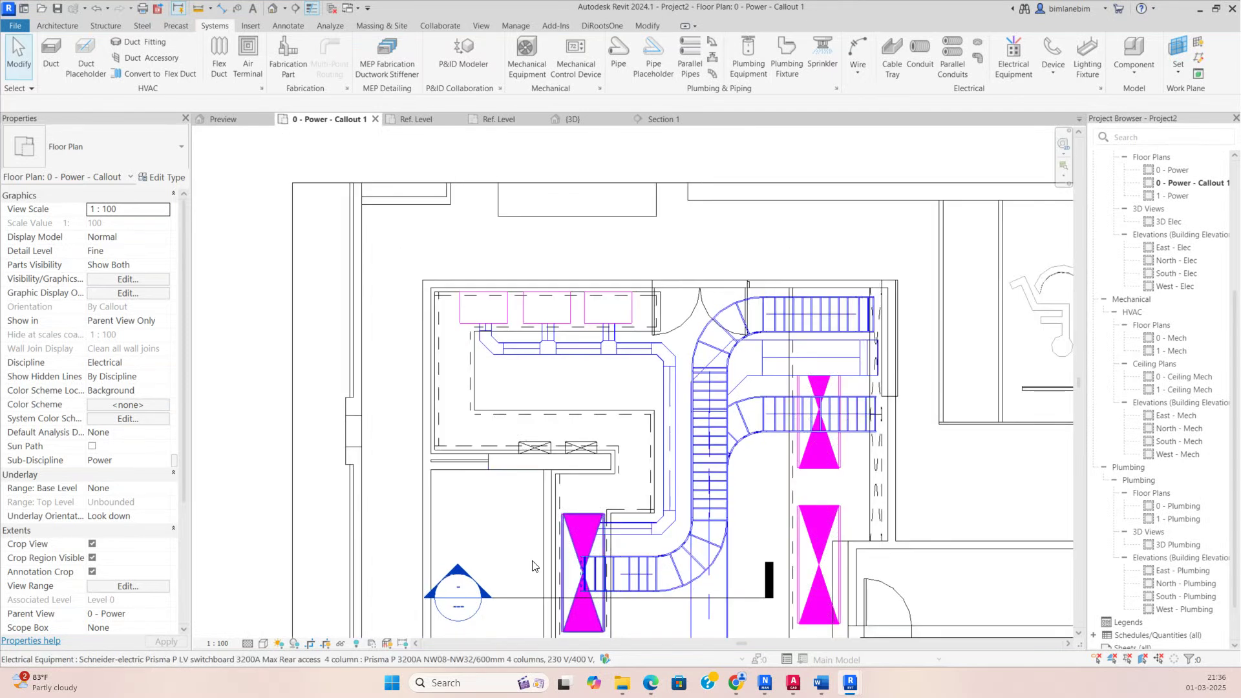
Step: Move the Section 1 line up over the switchboards and rotate it 90°
{"action": "left_click", "coordinate": [522, 603]}
{"action": "key", "text": "Escape"}
{"action": "left_click", "coordinate": [502, 598]}
{"action": "left_click_drag", "start_coordinate": [502, 599], "coordinate": [508, 330]}
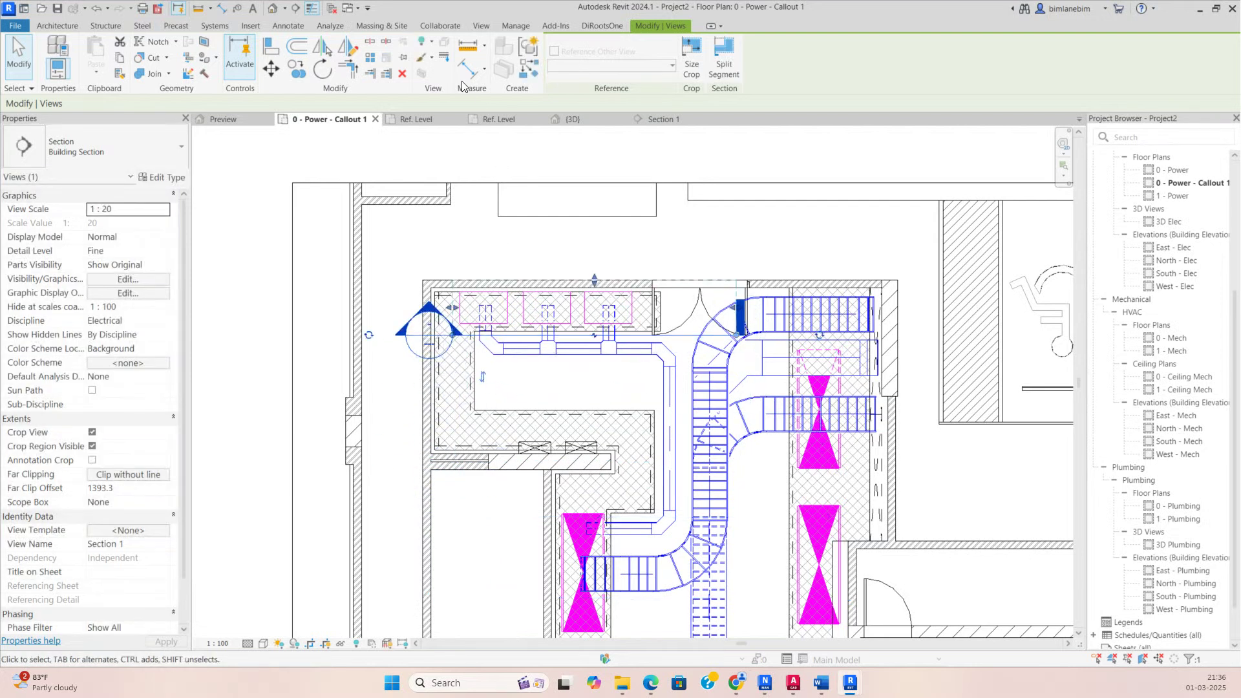
{"action": "left_click", "coordinate": [325, 73]}
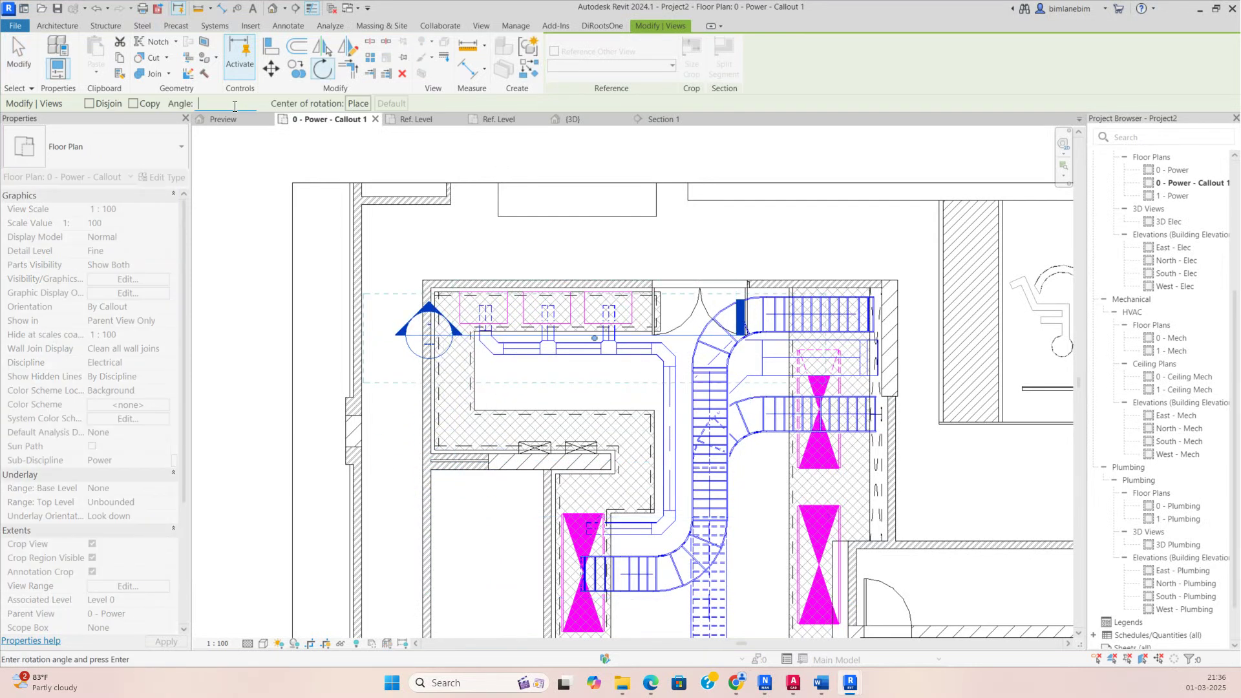
{"action": "type", "text": "90."}
{"action": "key", "text": "Return"}
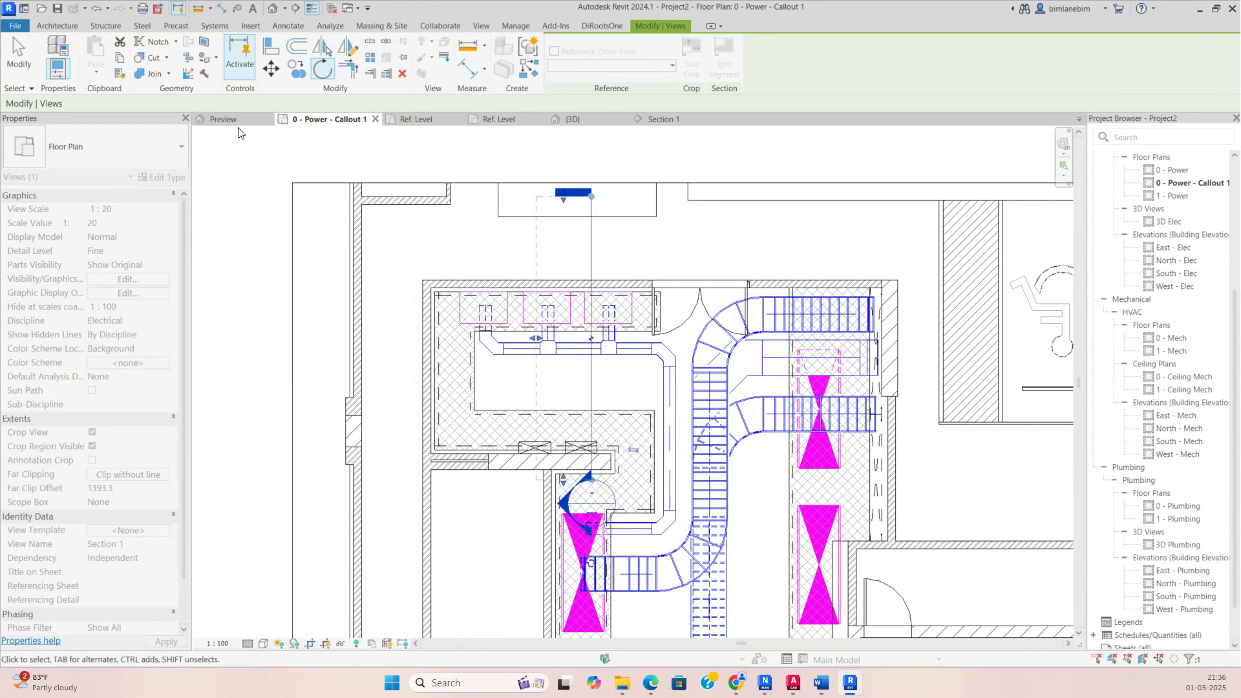
Step: Place the section line on a switchboard branch, shorten its depth, and open Section 1
{"action": "scroll", "coordinate": [623, 397], "scroll_direction": "up", "scroll_amount": 1}
{"action": "left_click_drag", "start_coordinate": [569, 396], "coordinate": [461, 368]}
{"action": "left_click_drag", "start_coordinate": [398, 311], "coordinate": [450, 279]}
{"action": "right_click", "coordinate": [467, 253]}
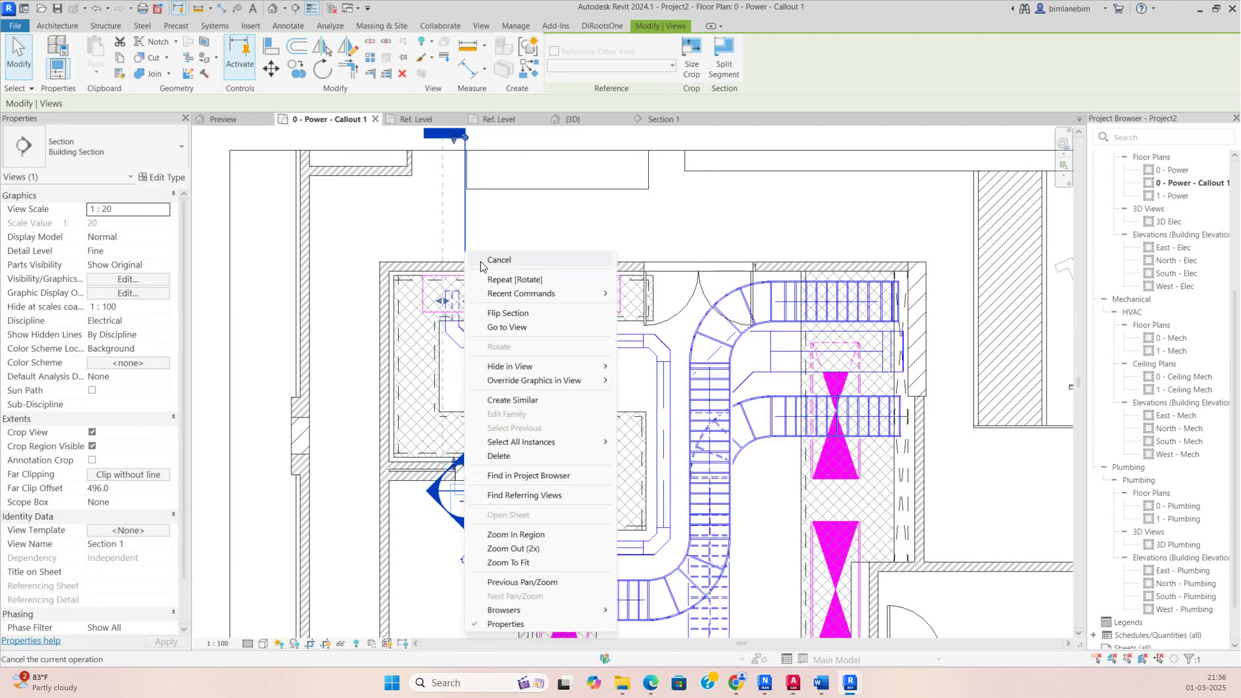
{"action": "left_click", "coordinate": [507, 328]}
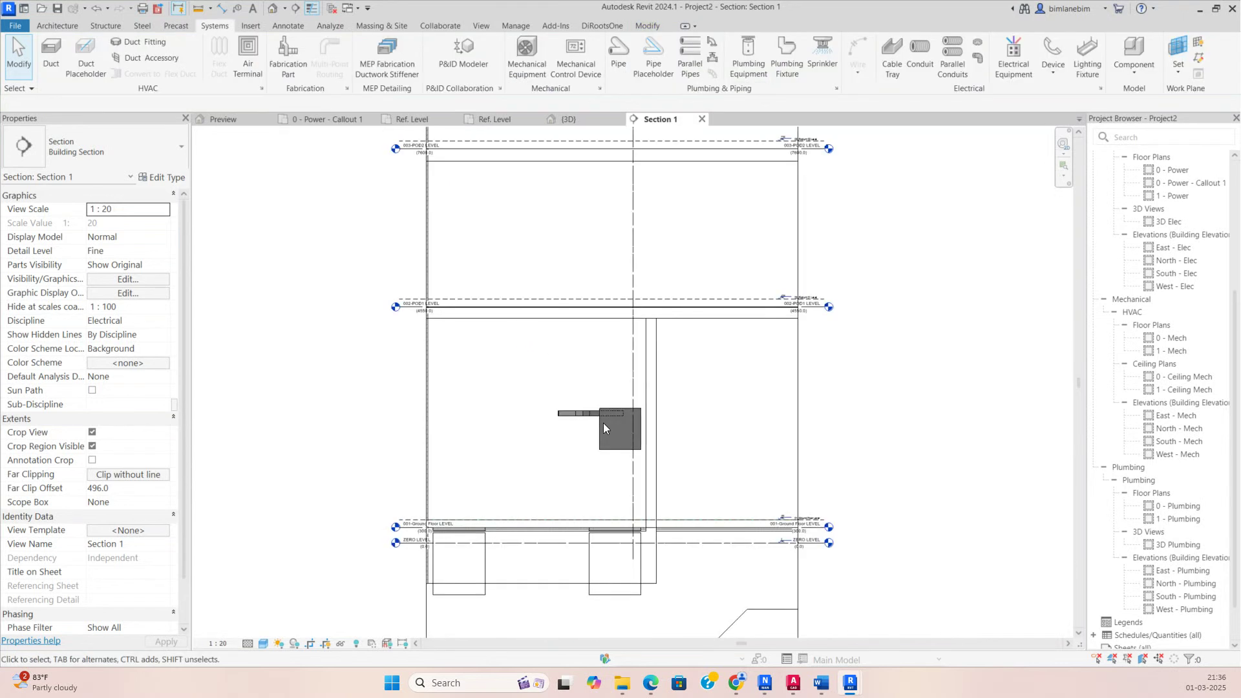
Step: Nudge the selected cable tray up from 3220 mm to 3460 mm elevation
{"action": "scroll", "coordinate": [594, 442], "scroll_direction": "up", "scroll_amount": 1}
{"action": "left_click_drag", "start_coordinate": [635, 422], "coordinate": [641, 421]}
{"action": "key", "text": "Up"}
{"action": "key", "text": "Up"}
{"action": "key", "text": "Up"}
{"action": "key", "text": "Up"}
{"action": "key", "text": "Up"}
{"action": "key", "text": "Up"}
{"action": "key", "text": "Up"}
{"action": "key", "text": "Up"}
{"action": "key", "text": "Up"}
{"action": "key", "text": "Up"}
{"action": "key", "text": "Up"}
{"action": "key", "text": "Up"}
{"action": "key", "text": "Up"}
{"action": "key", "text": "Up"}
{"action": "key", "text": "Up"}
{"action": "key", "text": "Up"}
{"action": "key", "text": "Up"}
{"action": "key", "text": "Up"}
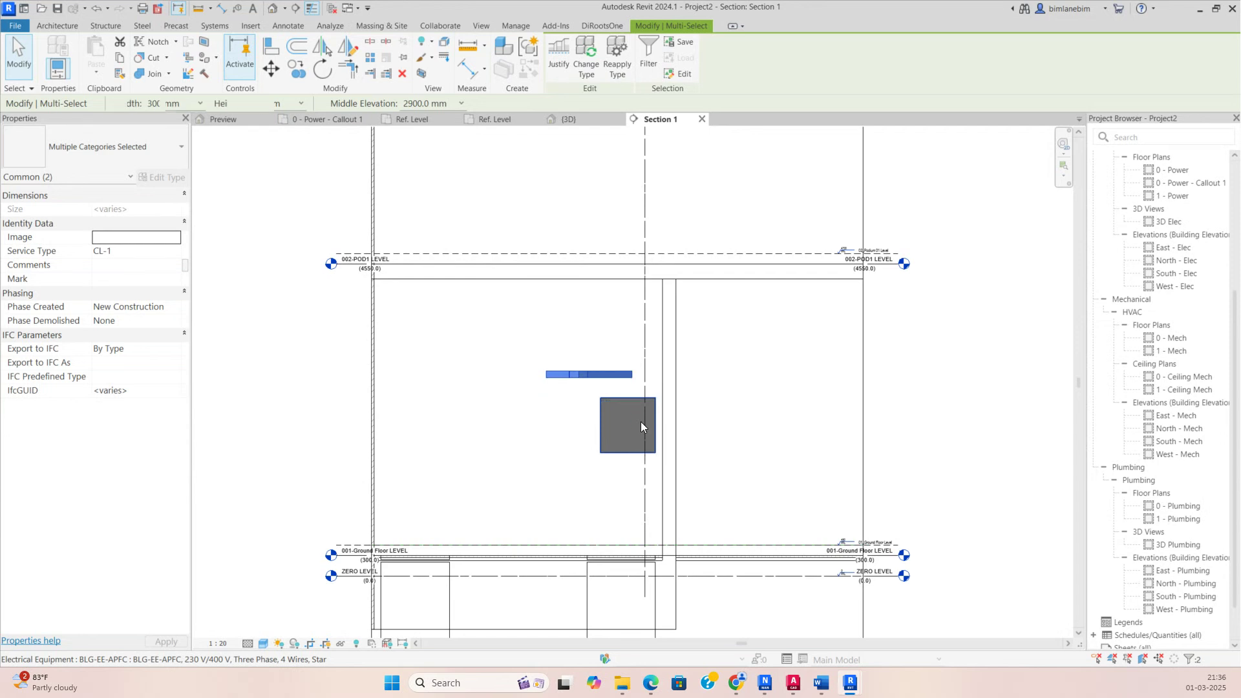
{"action": "key", "text": "Up"}
{"action": "key", "text": "Up"}
{"action": "key", "text": "Up"}
{"action": "key", "text": "Up"}
{"action": "key", "text": "Up"}
{"action": "key", "text": "Up"}
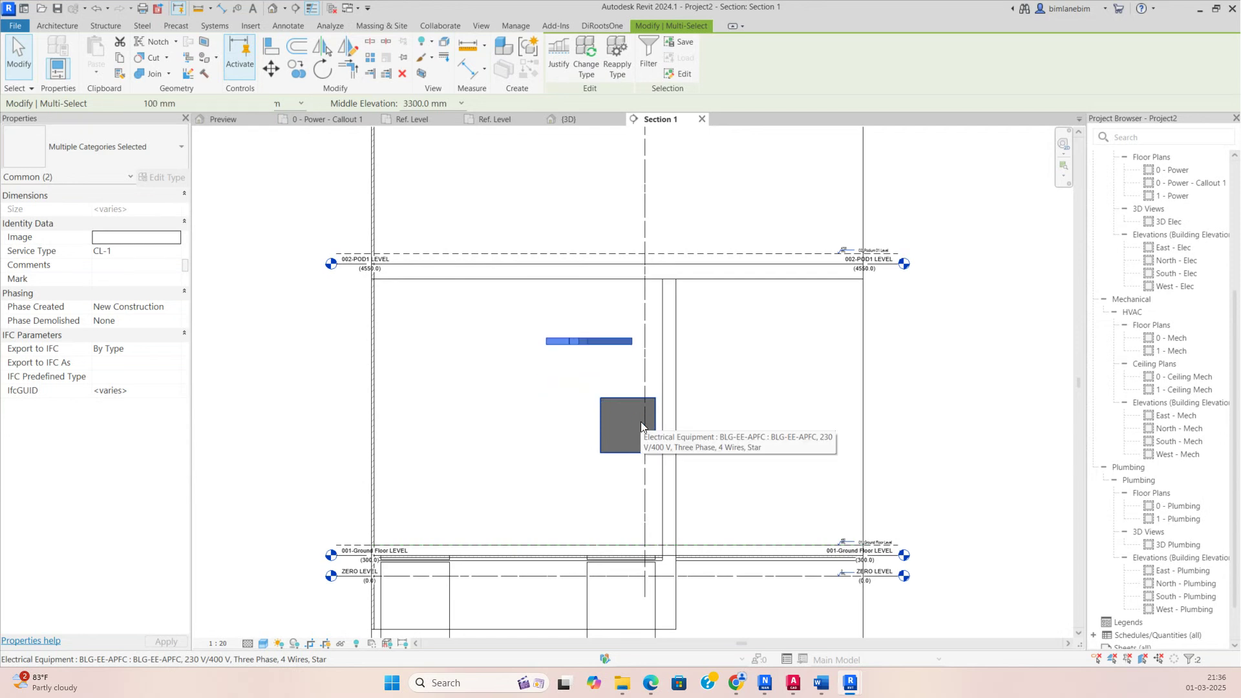
{"action": "scroll", "coordinate": [642, 356], "scroll_direction": "up", "scroll_amount": 2}
{"action": "scroll", "coordinate": [624, 334], "scroll_direction": "up", "scroll_amount": 2}
{"action": "key", "text": "Escape"}
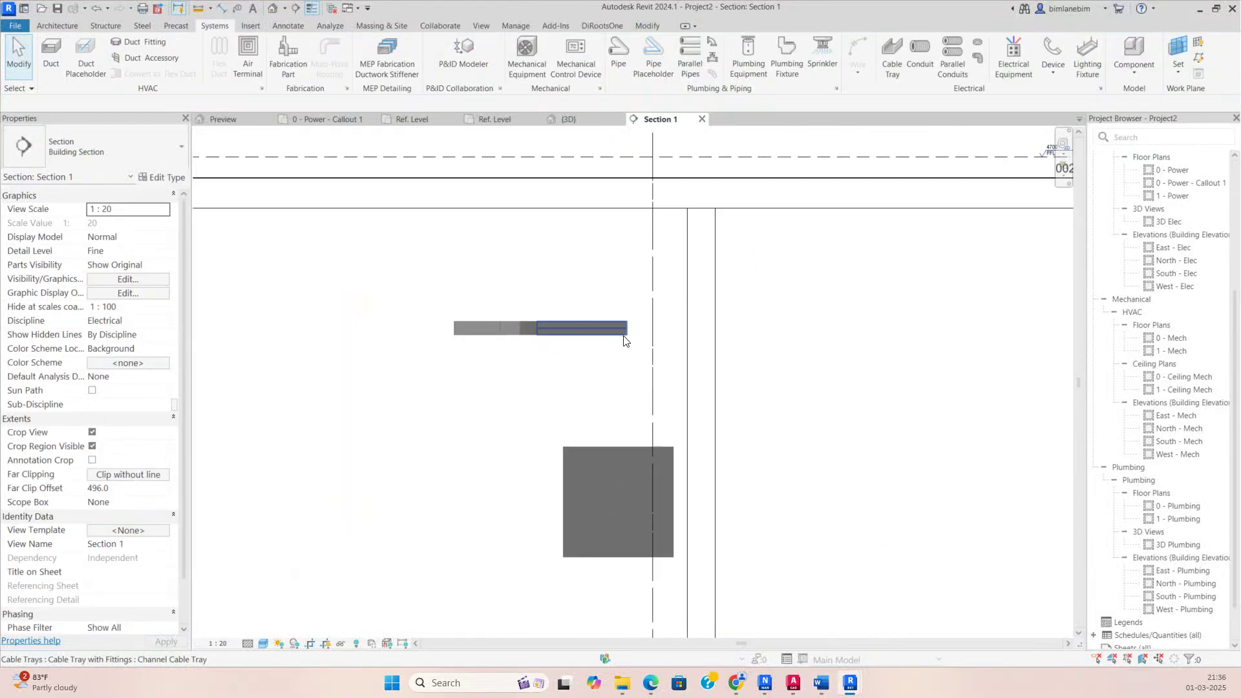
Step: Draw a vertical channel tray drop from the right-hand tray end into the switchboard
{"action": "left_click", "coordinate": [626, 334]}
{"action": "right_click", "coordinate": [627, 332]}
{"action": "left_click", "coordinate": [660, 381]}
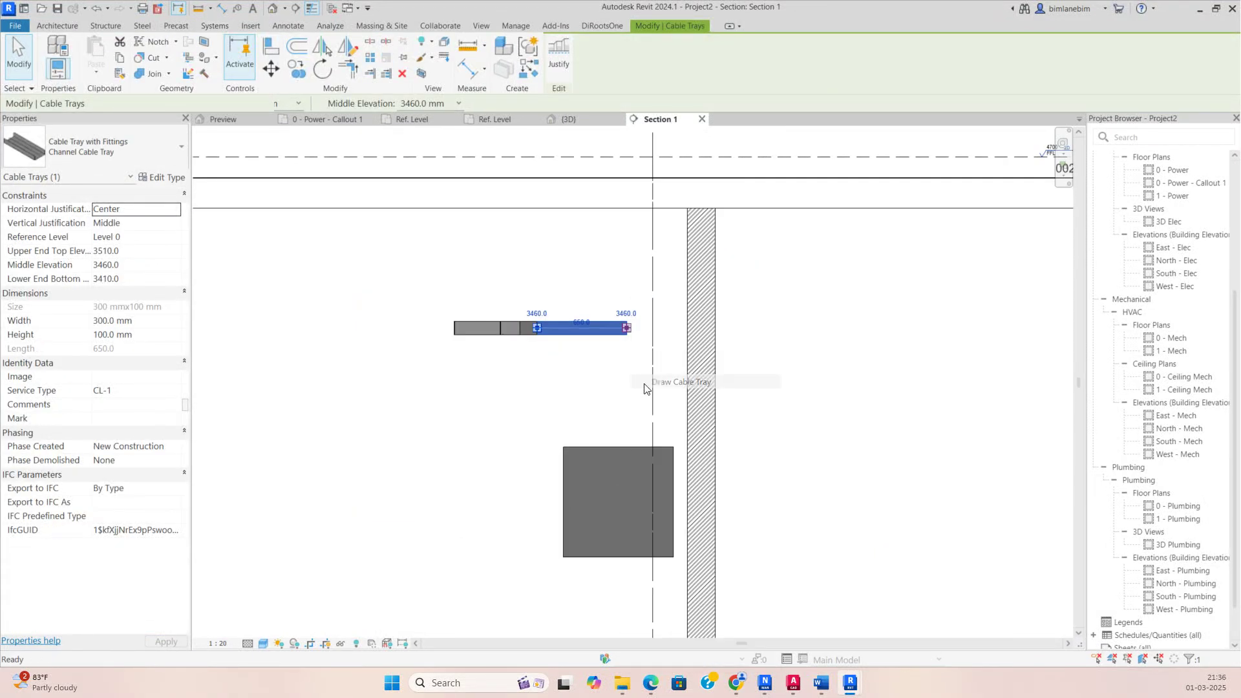
{"action": "left_click", "coordinate": [626, 445]}
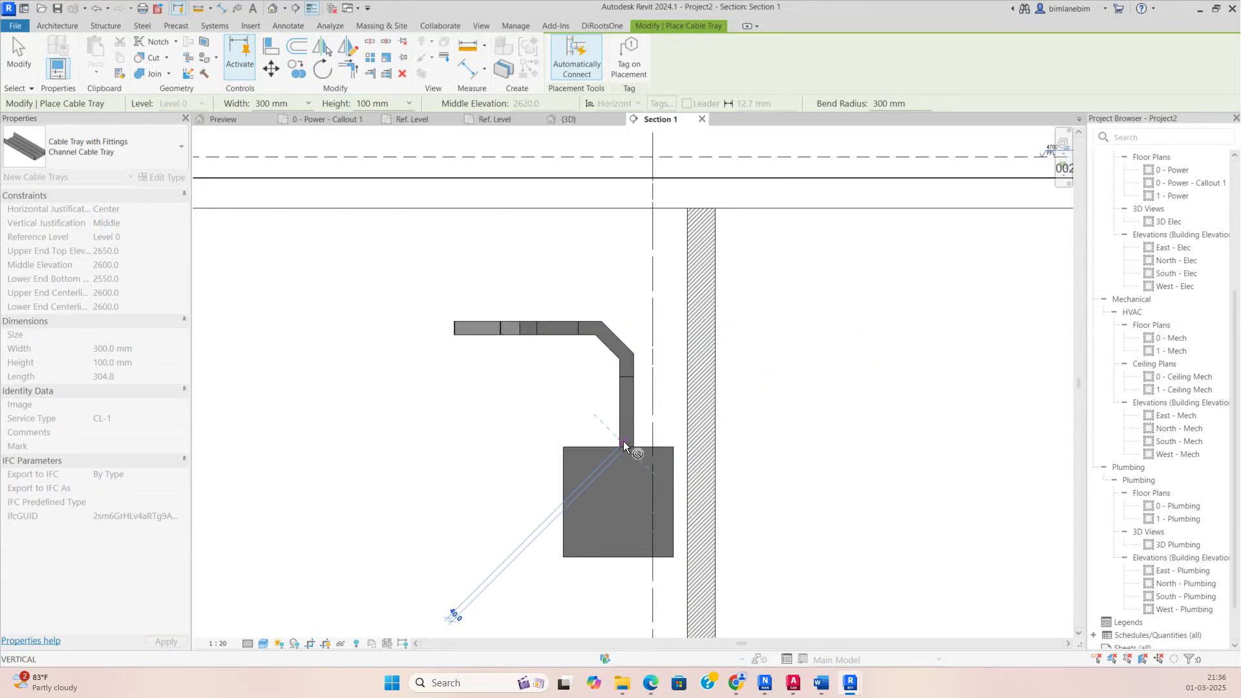
{"action": "key", "text": "Escape"}
{"action": "key", "text": "Escape"}
Step: Raise the upper cable tray run slightly
{"action": "left_click_drag", "start_coordinate": [652, 420], "coordinate": [652, 421]}
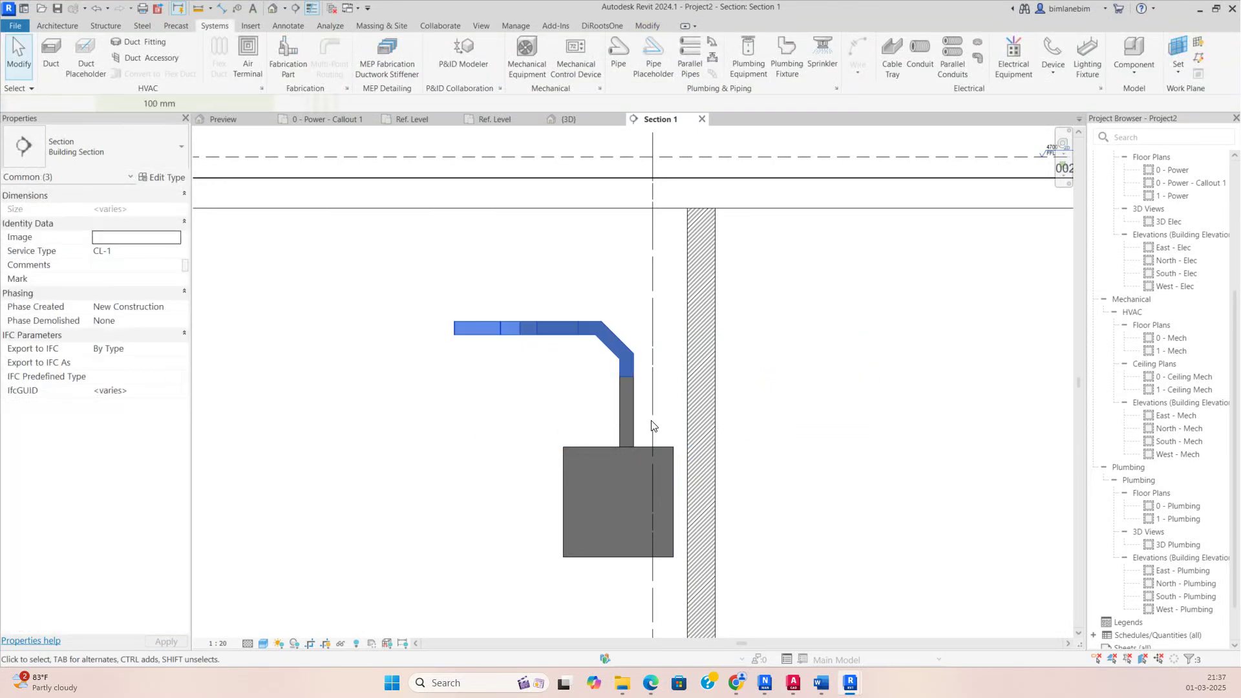
{"action": "key", "text": "Up"}
{"action": "key", "text": "Up"}
{"action": "key", "text": "Up"}
{"action": "key", "text": "Up"}
{"action": "key", "text": "Up"}
{"action": "key", "text": "Up"}
{"action": "key", "text": "Up"}
{"action": "key", "text": "Up"}
{"action": "key", "text": "Up"}
{"action": "key", "text": "Up"}
{"action": "key", "text": "Up"}
{"action": "key", "text": "Up"}
{"action": "key", "text": "Up"}
{"action": "key", "text": "Up"}
{"action": "key", "text": "Up"}
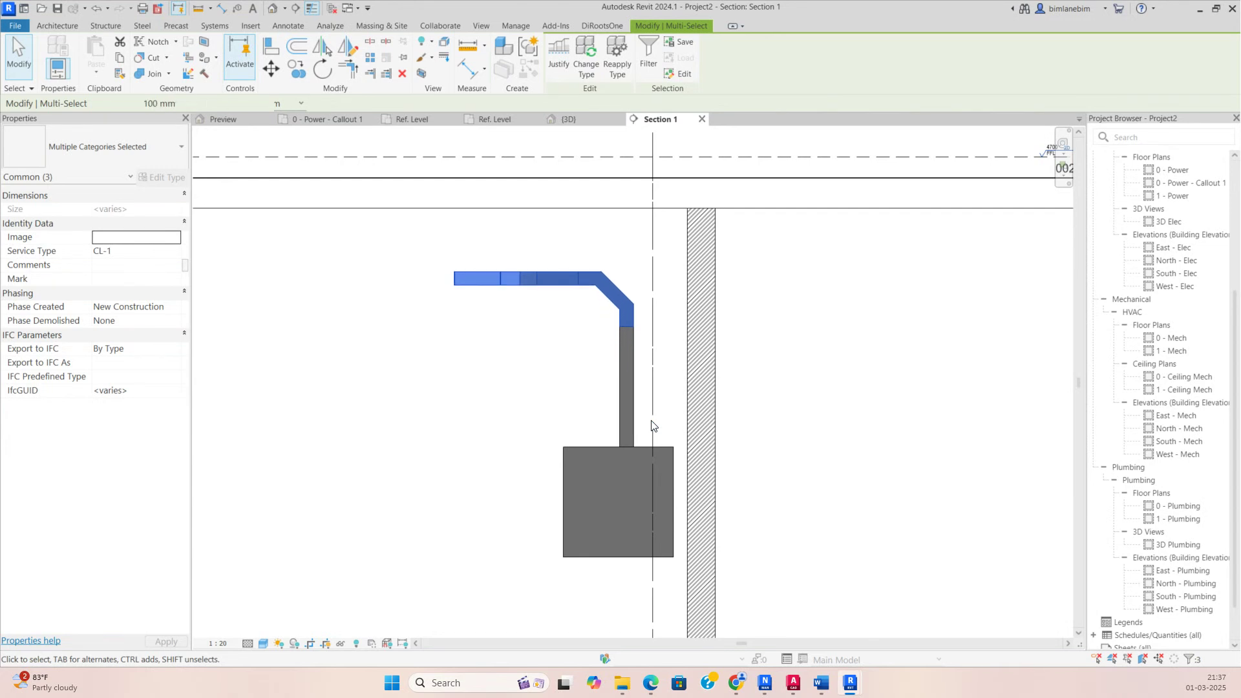
{"action": "key", "text": "Up"}
{"action": "key", "text": "Up"}
{"action": "left_click", "coordinate": [559, 215]}
Step: Select the trays and switchboard and view them in a cropped 3D Selection Box
{"action": "left_click_drag", "start_coordinate": [411, 262], "coordinate": [731, 641]}
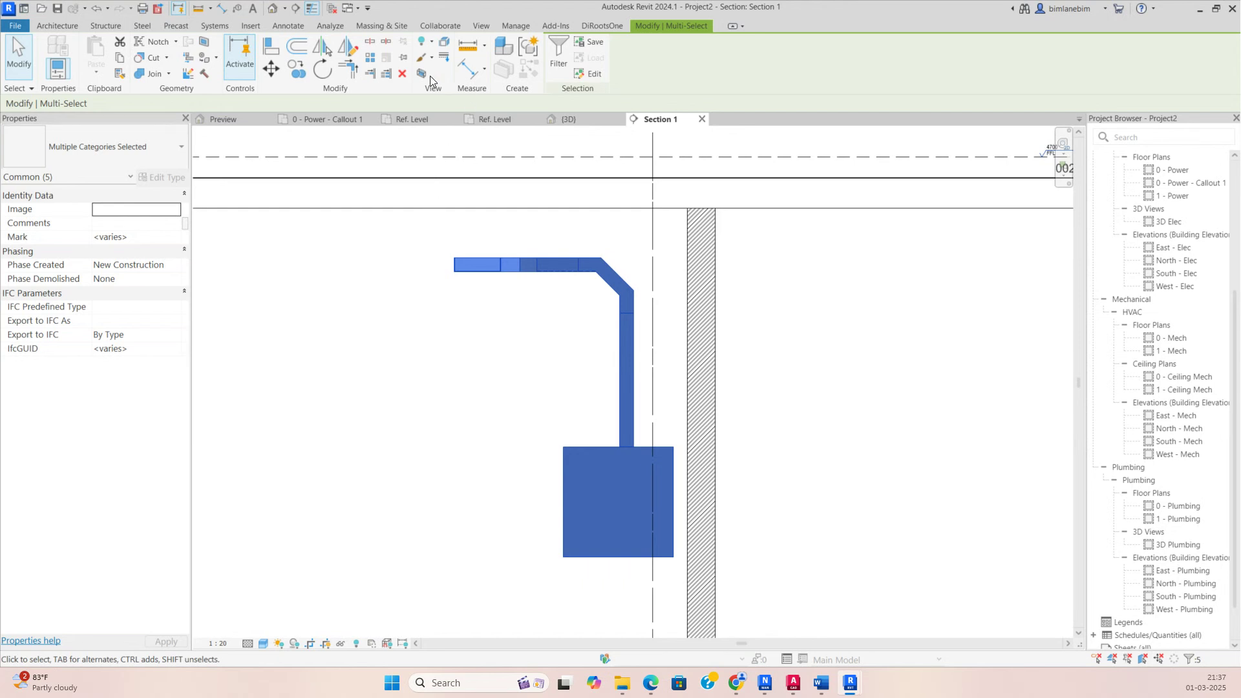
{"action": "left_click", "coordinate": [428, 78]}
{"action": "scroll", "coordinate": [572, 460], "scroll_direction": "up", "scroll_amount": 3}
{"action": "scroll", "coordinate": [571, 460], "scroll_direction": "down", "scroll_amount": 3}
Step: In the 0 - Power - Callout 1 plan, shift Section 1 onto the next switchboard
{"action": "left_click", "coordinate": [326, 119]}
{"action": "scroll", "coordinate": [545, 364], "scroll_direction": "up", "scroll_amount": 2}
{"action": "left_click", "coordinate": [545, 364]}
{"action": "left_click_drag", "start_coordinate": [545, 364], "coordinate": [555, 363]}
Step: In Section 1, draw a vertical channel tray drop from the 3920 mm branch into the switchboard
{"action": "right_click", "coordinate": [556, 362]}
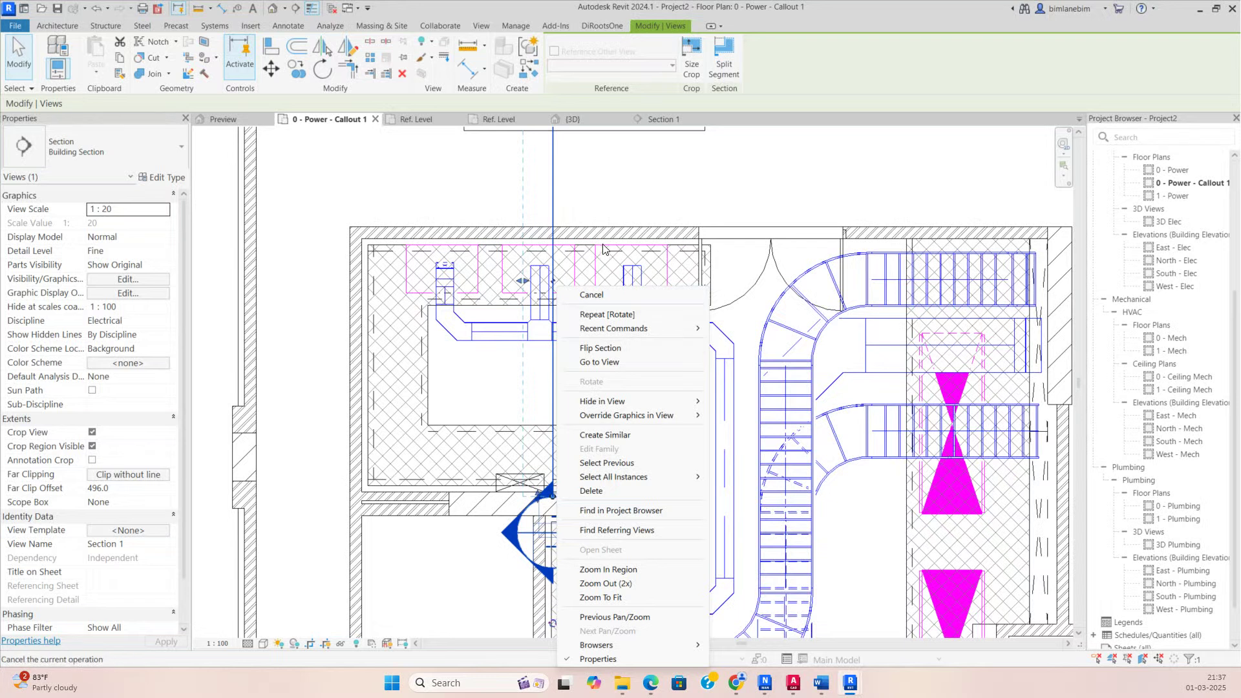
{"action": "left_click", "coordinate": [613, 363]}
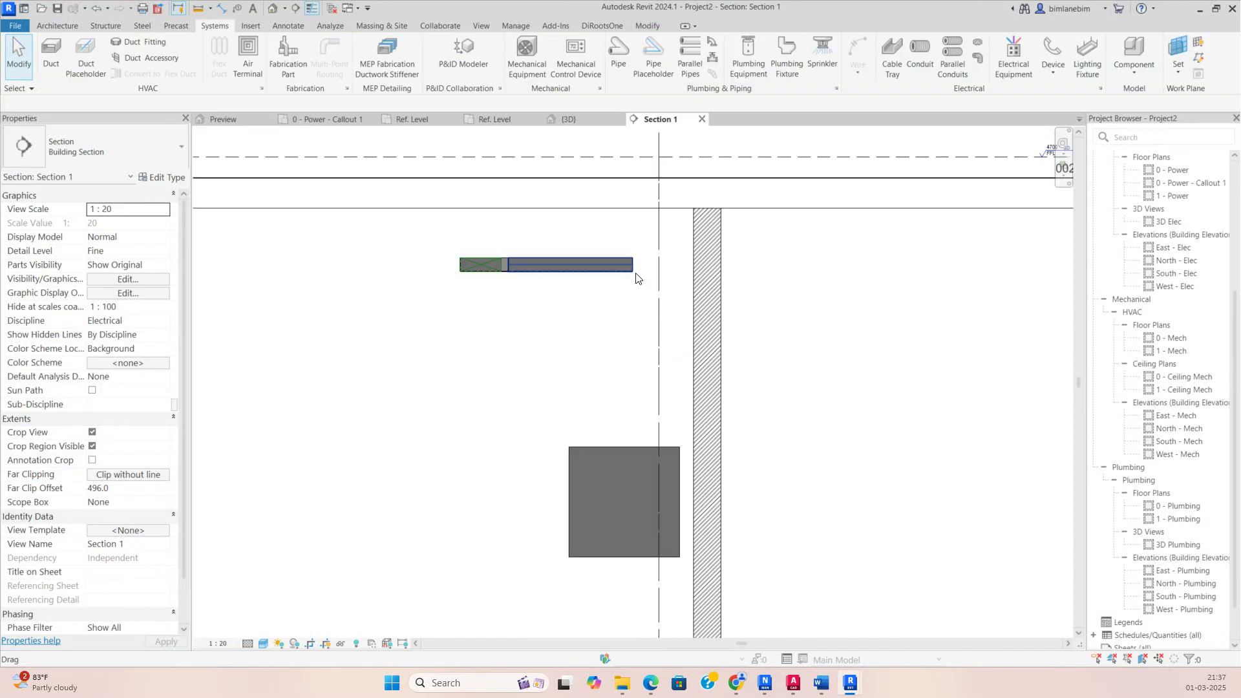
{"action": "left_click", "coordinate": [633, 270]}
{"action": "right_click", "coordinate": [637, 270]}
{"action": "left_click", "coordinate": [665, 326]}
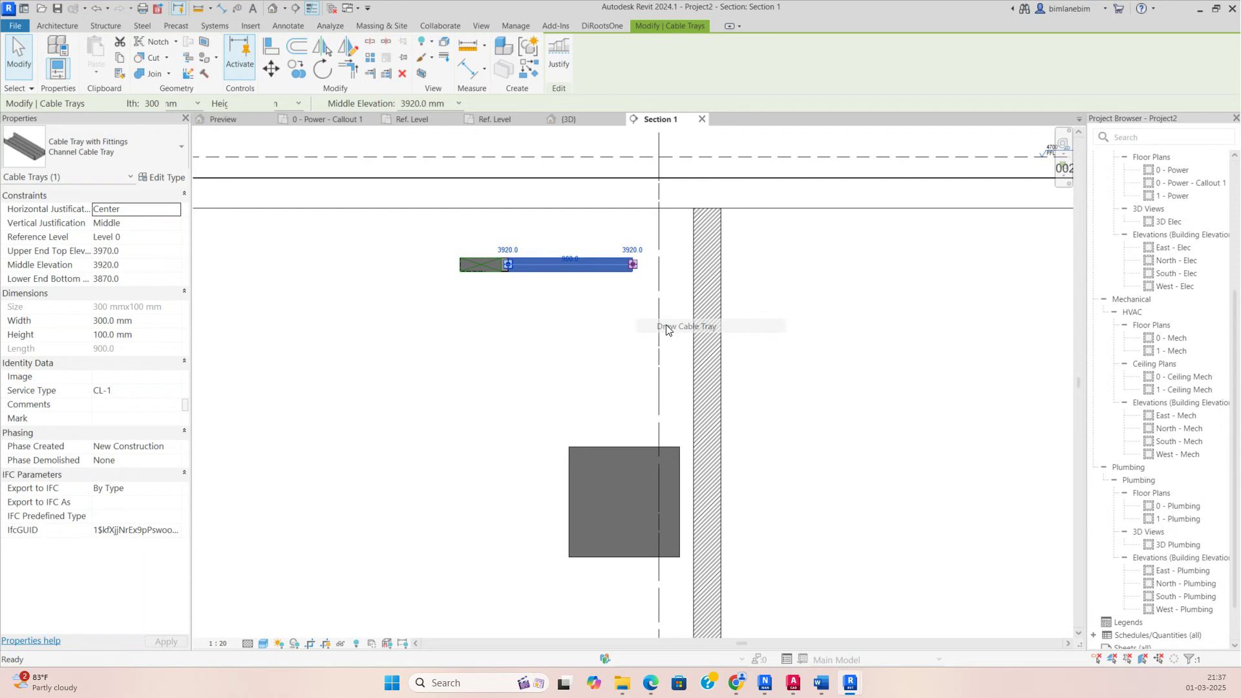
{"action": "left_click", "coordinate": [630, 445]}
{"action": "key", "text": "Escape"}
{"action": "key", "text": "Escape"}
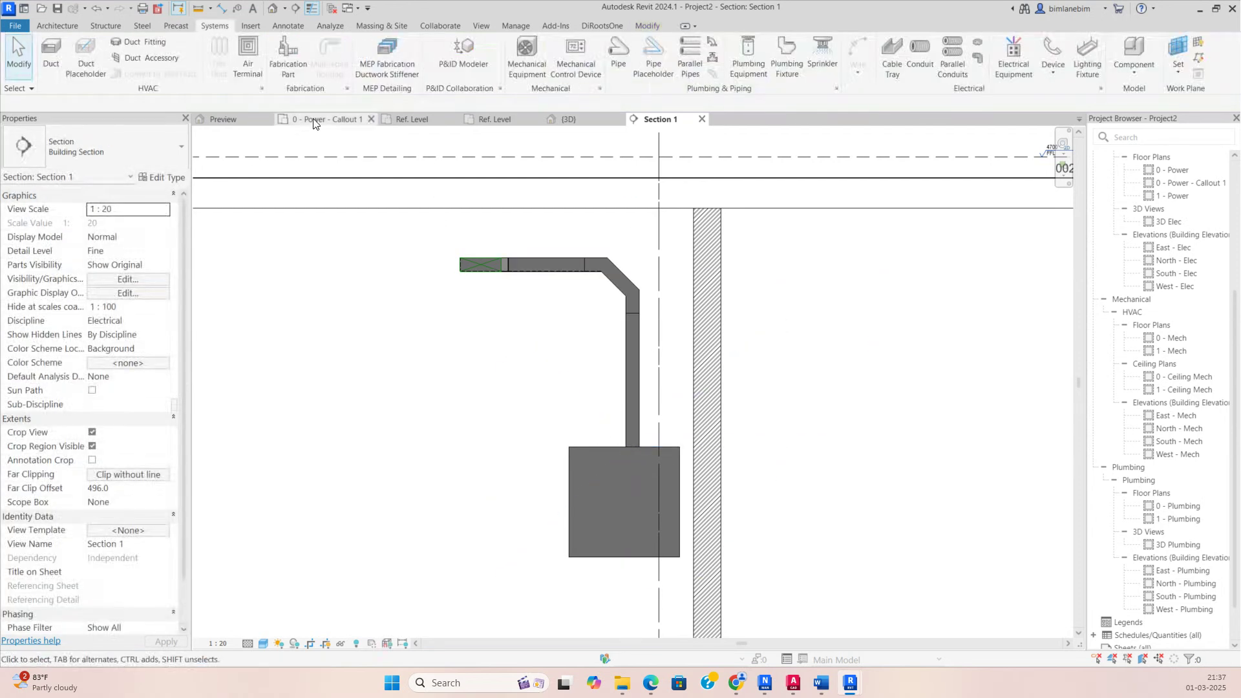
Step: Shift Section 1 to another switchboard, add a vertical drop into it, and switch to 3D
{"action": "left_click", "coordinate": [343, 116]}
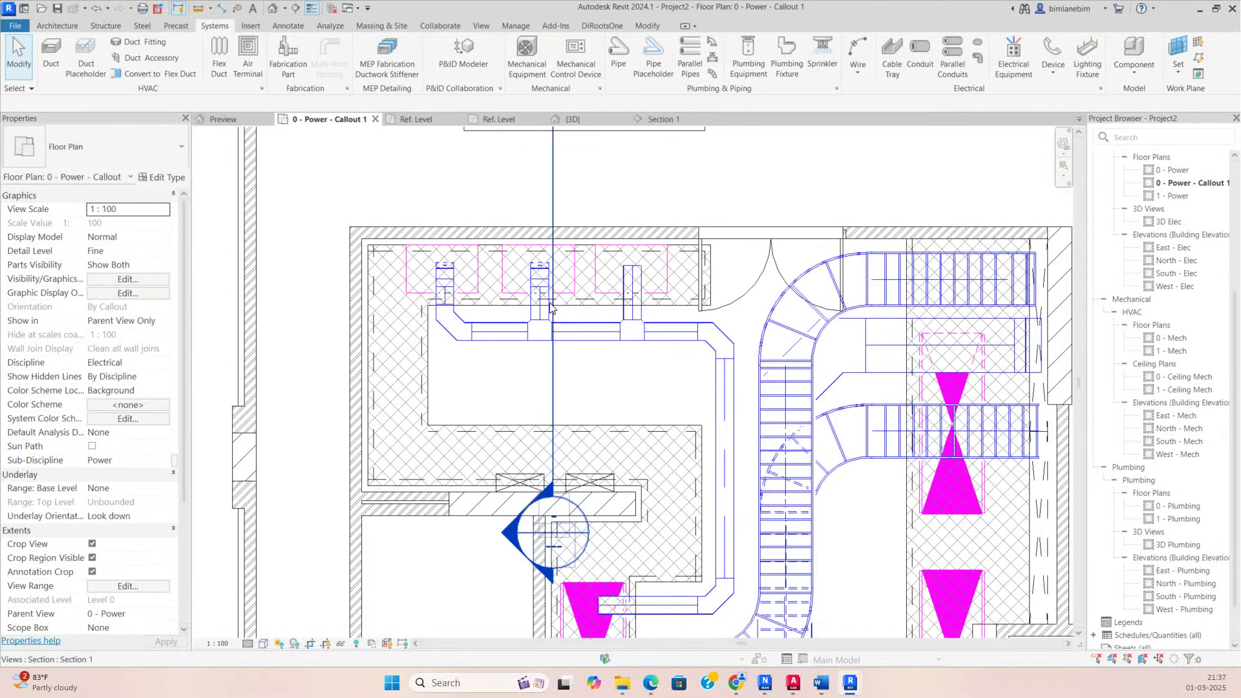
{"action": "left_click", "coordinate": [556, 378]}
{"action": "left_click_drag", "start_coordinate": [645, 358], "coordinate": [645, 358]}
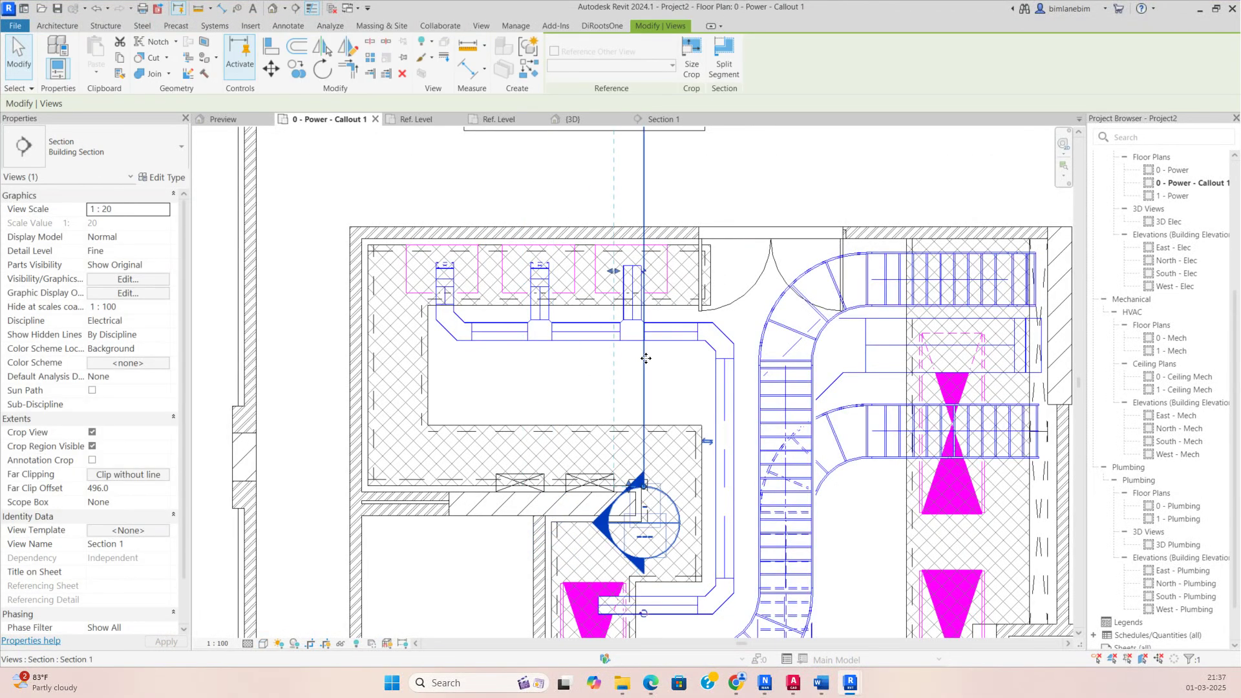
{"action": "right_click", "coordinate": [645, 358]}
{"action": "left_click", "coordinate": [691, 362]}
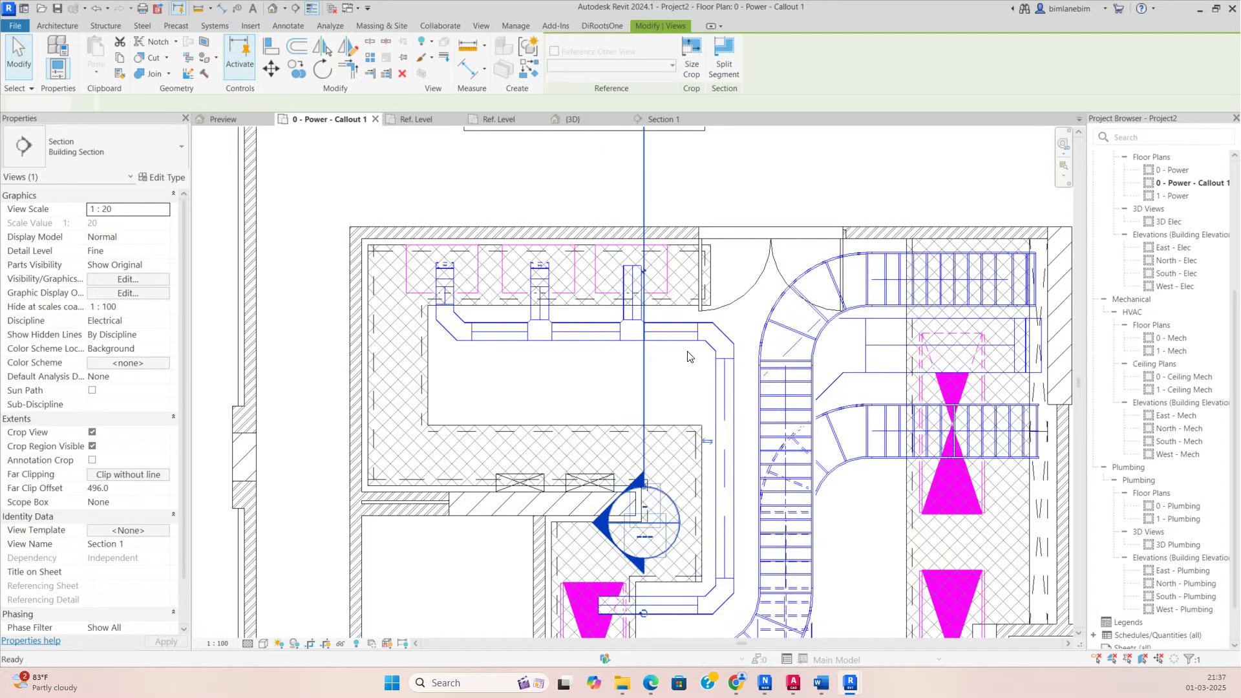
{"action": "right_click", "coordinate": [612, 267]}
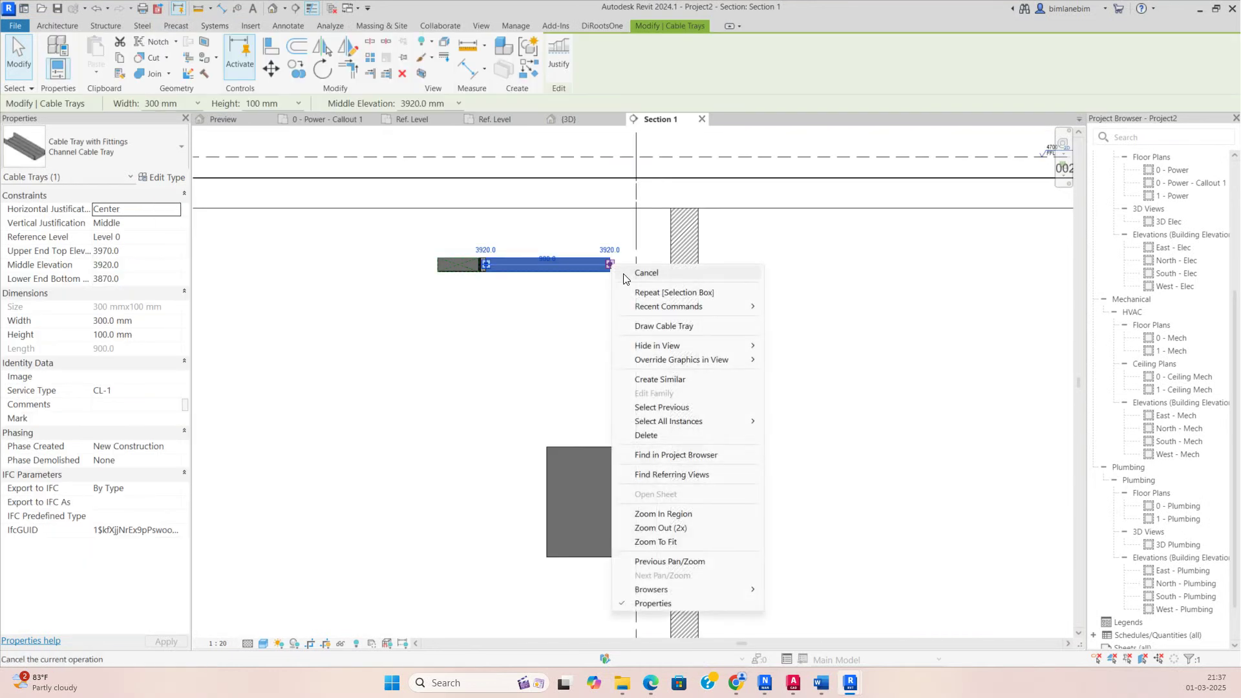
{"action": "left_click", "coordinate": [649, 327]}
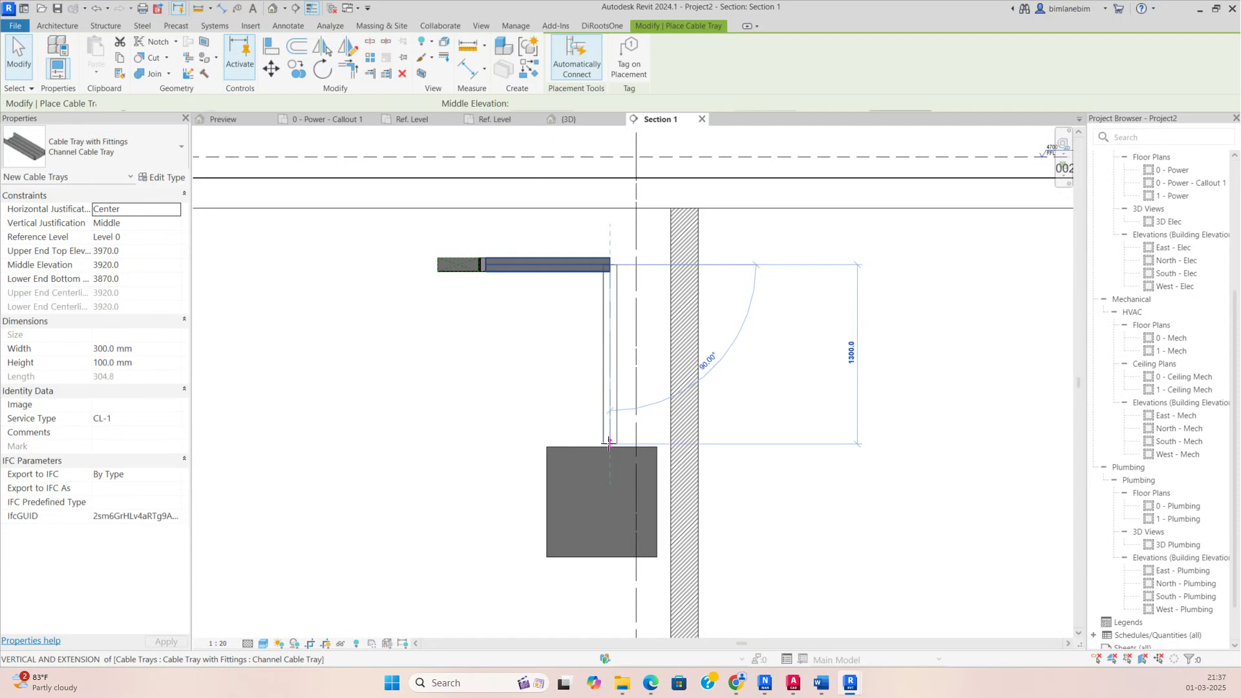
{"action": "left_click", "coordinate": [610, 444]}
{"action": "key", "text": "Escape"}
{"action": "key", "text": "Escape"}
{"action": "left_click", "coordinate": [575, 120]}
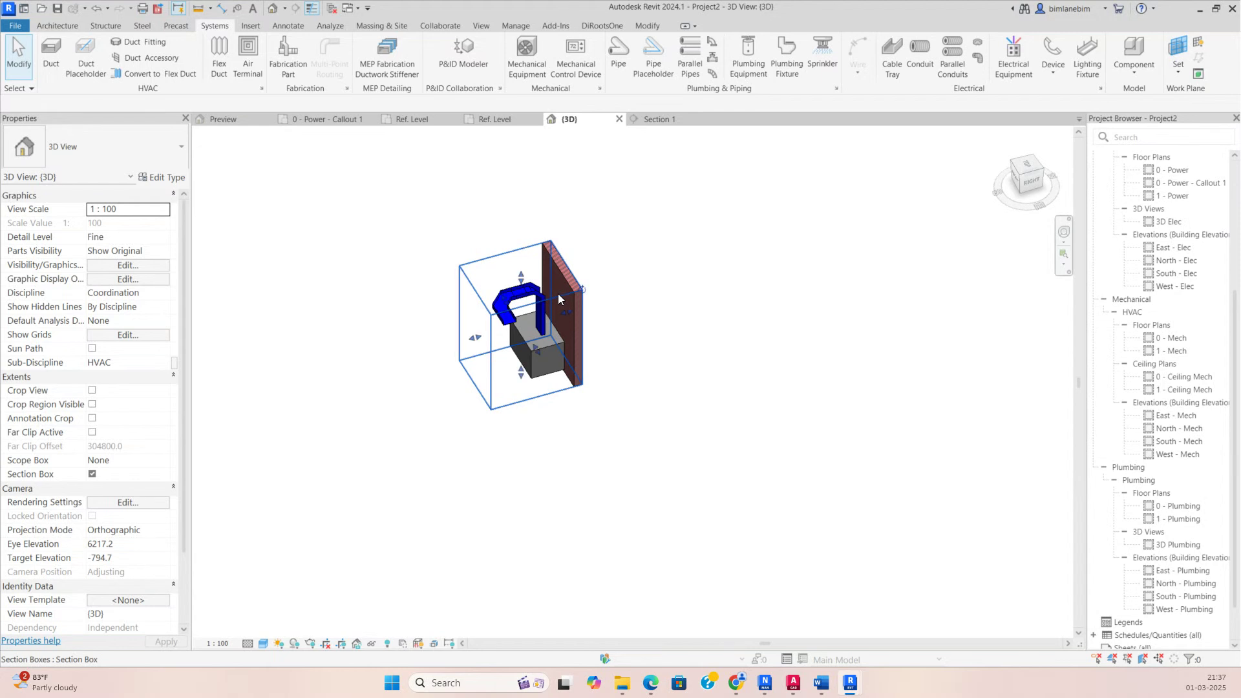
Step: Stretch the 3D section box outward so the whole channel tray run is visible
{"action": "left_click", "coordinate": [557, 293]}
{"action": "middle_click_drag", "start_coordinate": [535, 358], "coordinate": [684, 451], "text": "shift"}
{"action": "left_click_drag", "start_coordinate": [611, 423], "coordinate": [650, 497]}
{"action": "middle_click_drag", "start_coordinate": [650, 498], "coordinate": [735, 496], "text": "shift"}
{"action": "left_click_drag", "start_coordinate": [701, 522], "coordinate": [744, 573]}
{"action": "middle_click_drag", "start_coordinate": [655, 319], "coordinate": [748, 533], "text": "shift"}
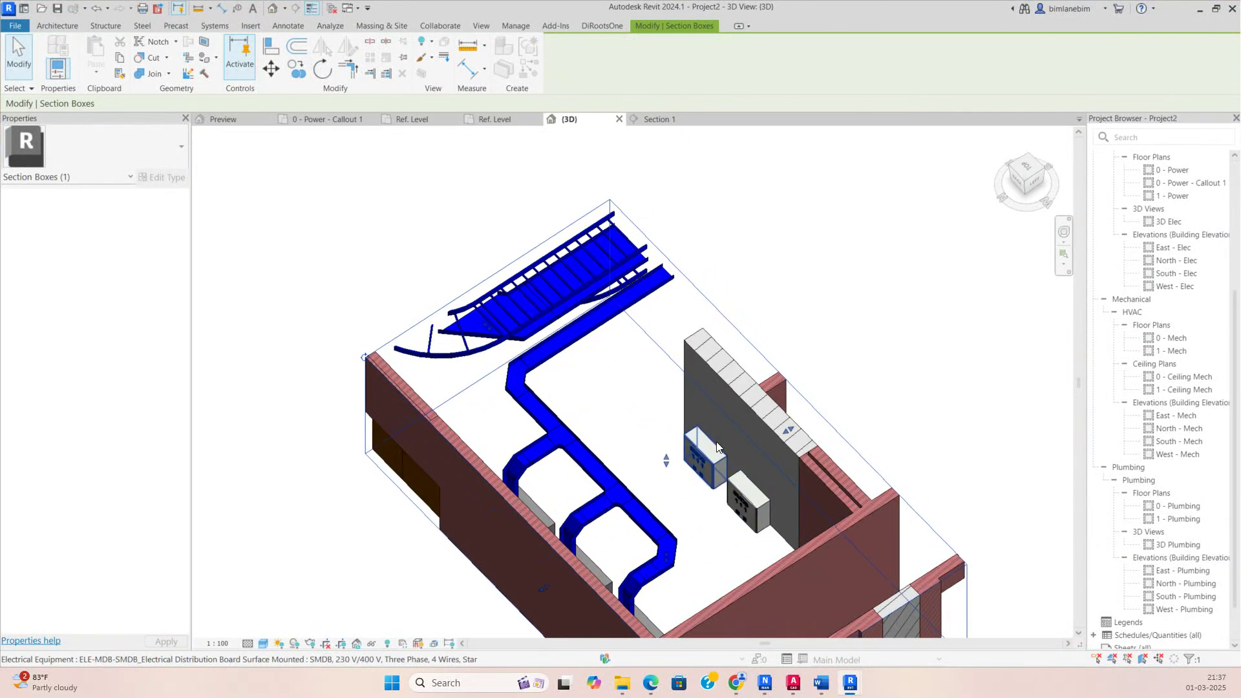
Step: Return to the 0 - Power - Callout 1 plan and bring the upper tray run into view
{"action": "left_click", "coordinate": [327, 120]}
{"action": "mouse_move", "coordinate": [678, 447]}
{"action": "middle_mouse_down"}
{"action": "mouse_move", "coordinate": [676, 334]}
{"action": "mouse_move", "coordinate": [681, 362]}
{"action": "middle_mouse_up"}
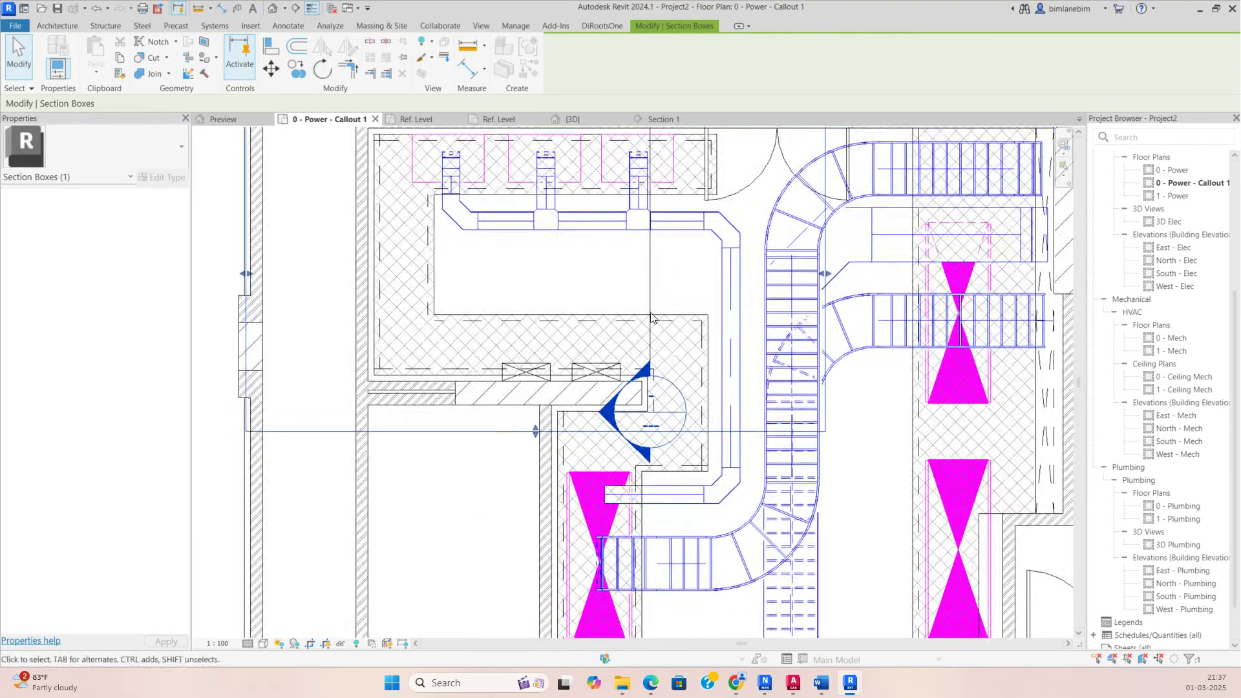
{"action": "scroll", "coordinate": [596, 237], "scroll_direction": "up", "scroll_amount": 1}
{"action": "right_click", "coordinate": [595, 233]}
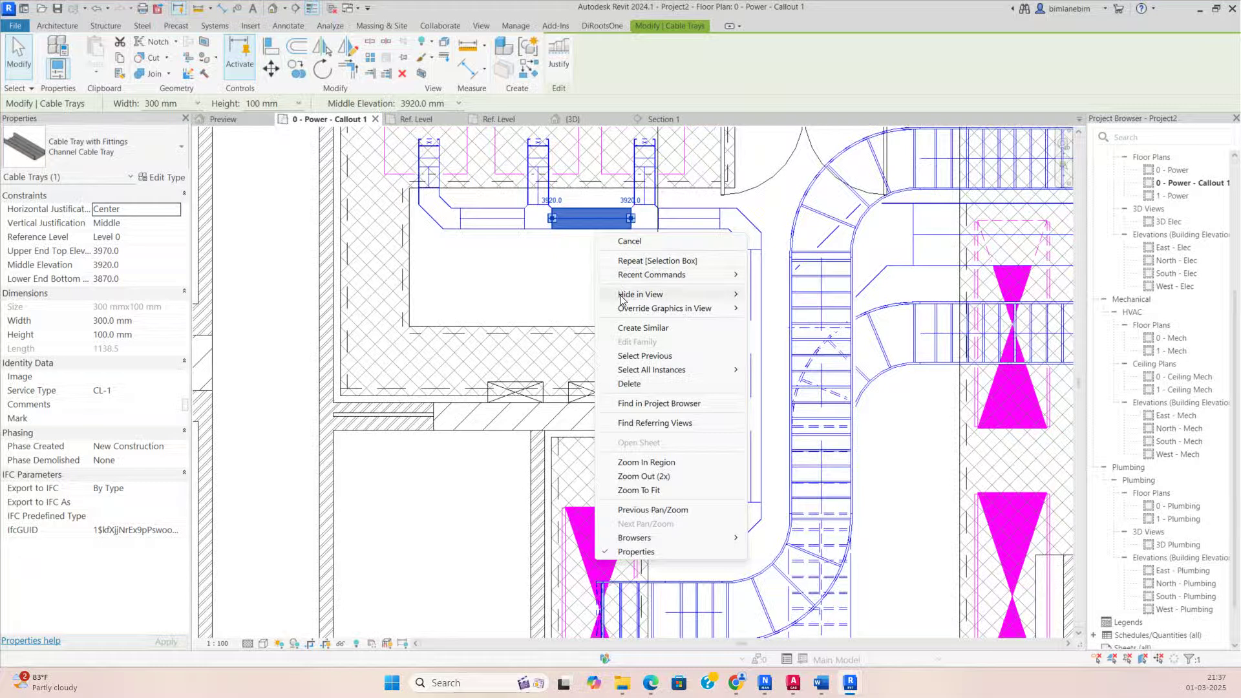
Step: Draw two channel tray branches from the upper tray down to the two switchboards
{"action": "left_click", "coordinate": [629, 328]}
{"action": "left_click", "coordinate": [591, 219]}
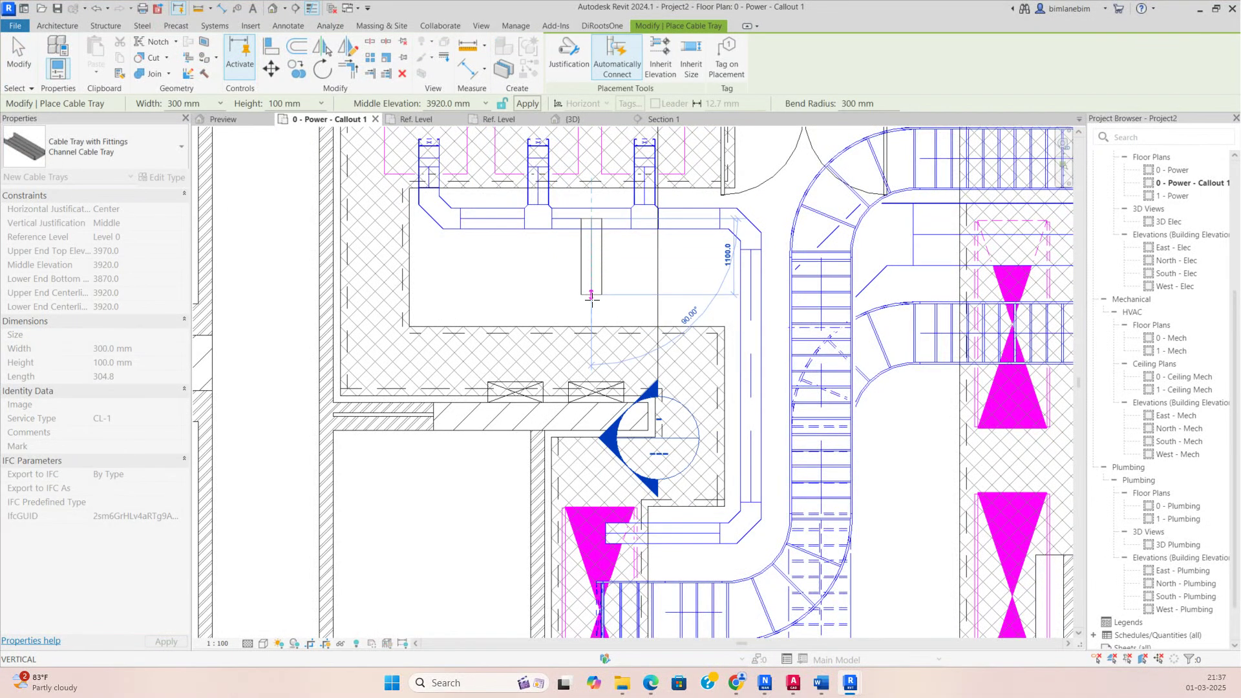
{"action": "left_click", "coordinate": [591, 377]}
{"action": "left_click", "coordinate": [494, 218]}
{"action": "left_click", "coordinate": [493, 379]}
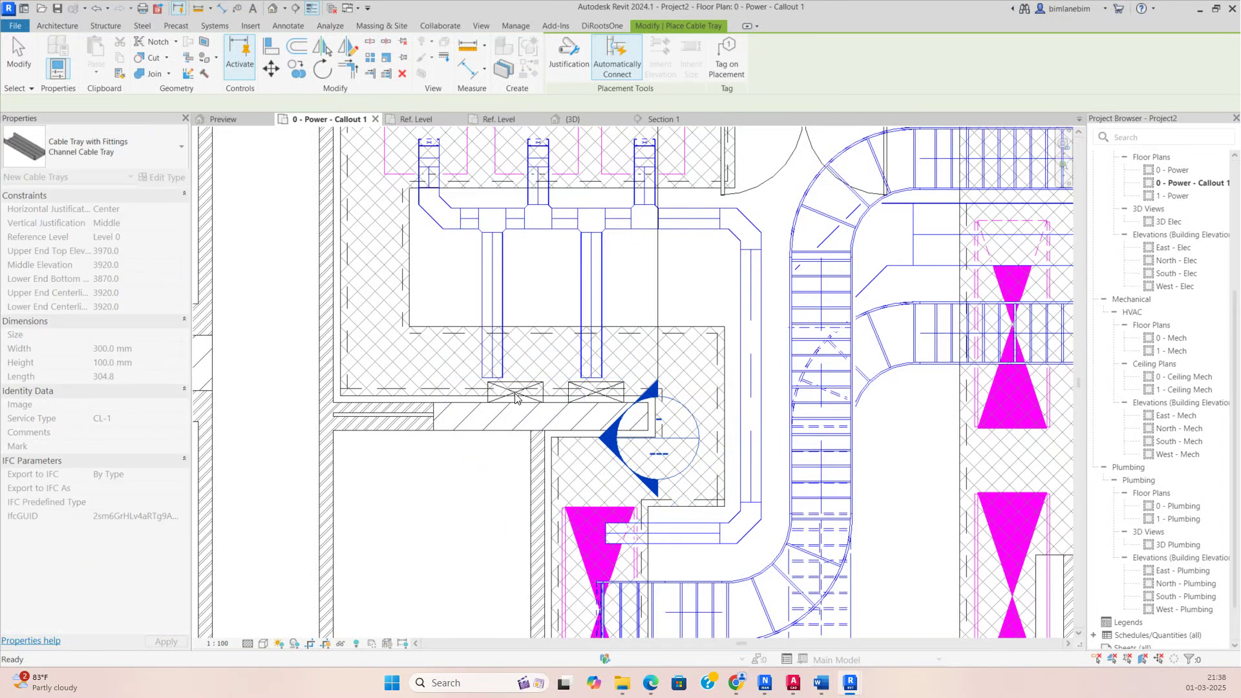
{"action": "key", "text": "Escape"}
{"action": "key", "text": "Escape"}
Step: Nudge the distribution board slightly to the left
{"action": "scroll", "coordinate": [493, 378], "scroll_direction": "up", "scroll_amount": 2}
{"action": "left_click", "coordinate": [516, 379]}
{"action": "key", "text": "Left"}
{"action": "key", "text": "Left"}
{"action": "key", "text": "Left"}
{"action": "key", "text": "Left"}
{"action": "key", "text": "Left"}
{"action": "key", "text": "Left"}
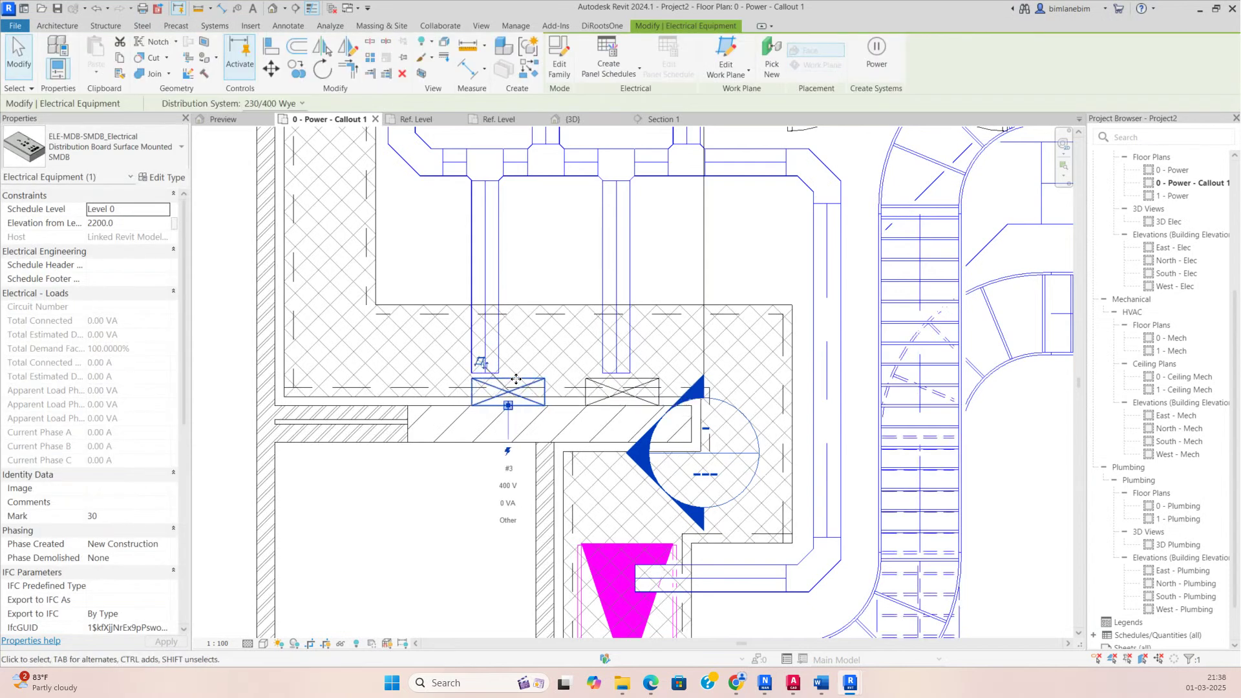
{"action": "key", "text": "Escape"}
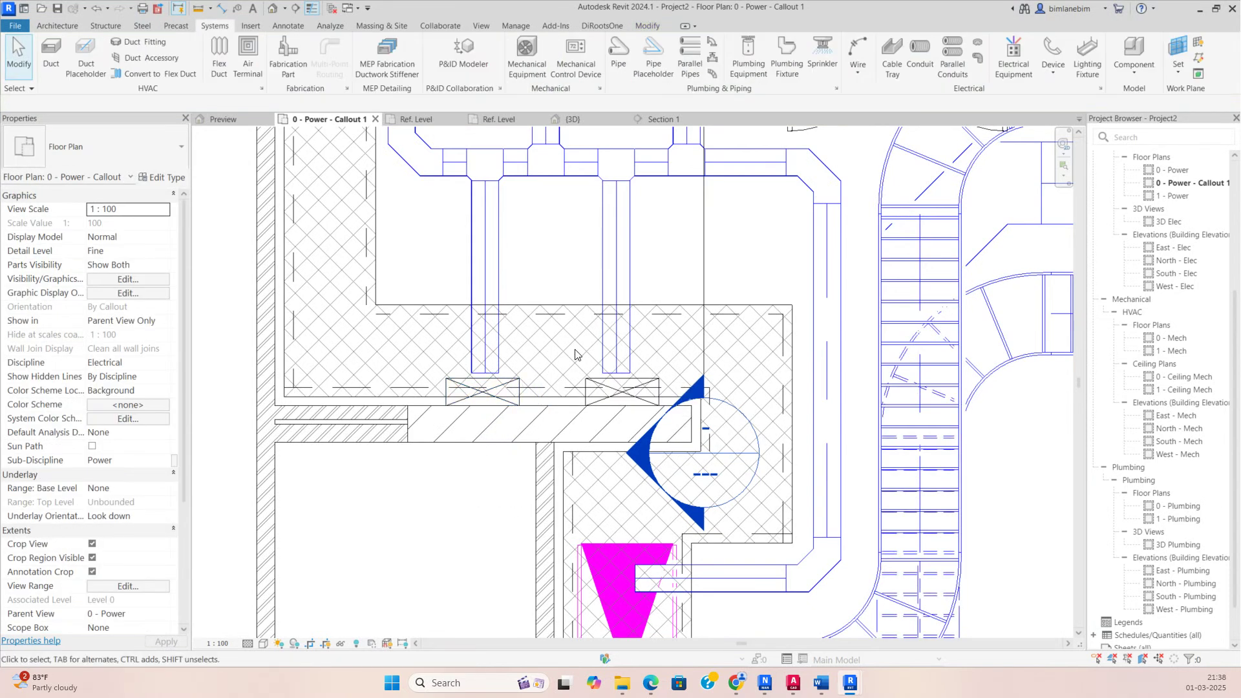
Step: Move Section 1 left across the boards and open its section view
{"action": "scroll", "coordinate": [623, 356], "scroll_direction": "down", "scroll_amount": 2}
{"action": "left_click", "coordinate": [678, 289]}
{"action": "left_click_drag", "start_coordinate": [678, 290], "coordinate": [633, 290]}
{"action": "right_click", "coordinate": [635, 289]}
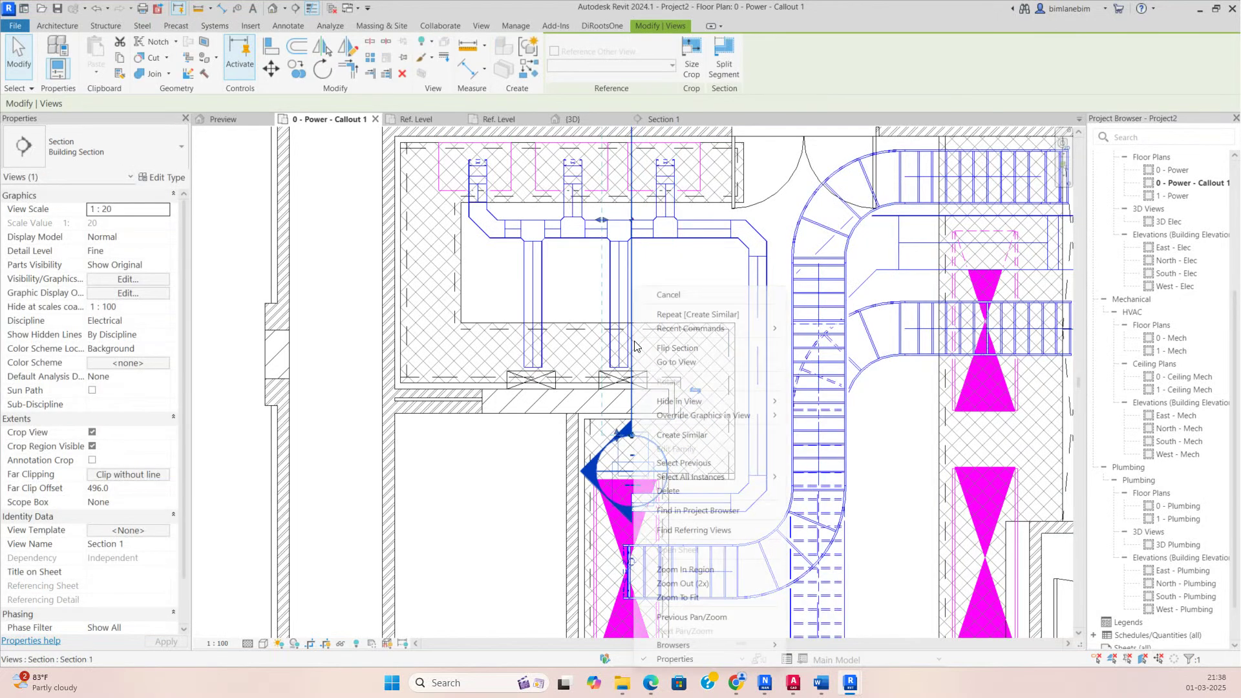
{"action": "left_click", "coordinate": [691, 361]}
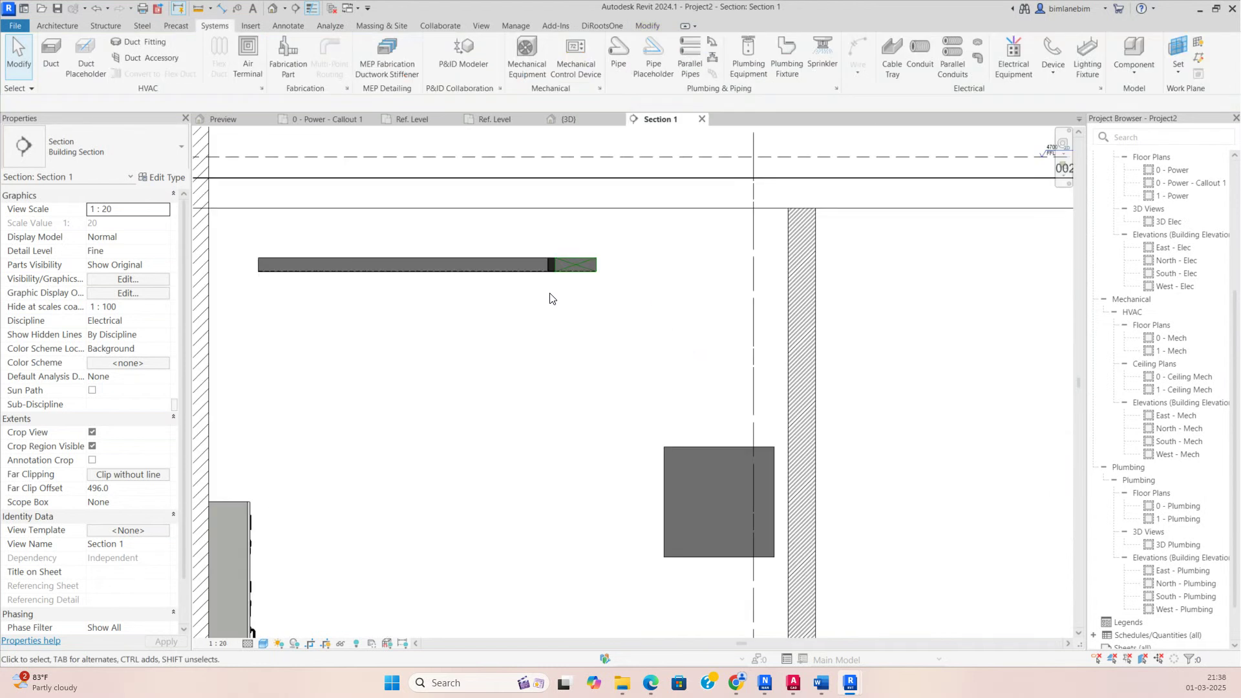
Step: Drop the channel tray vertically from its left end onto the switchboard, shifting it left
{"action": "scroll", "coordinate": [550, 298], "scroll_direction": "down", "scroll_amount": 1}
{"action": "left_click", "coordinate": [331, 274]}
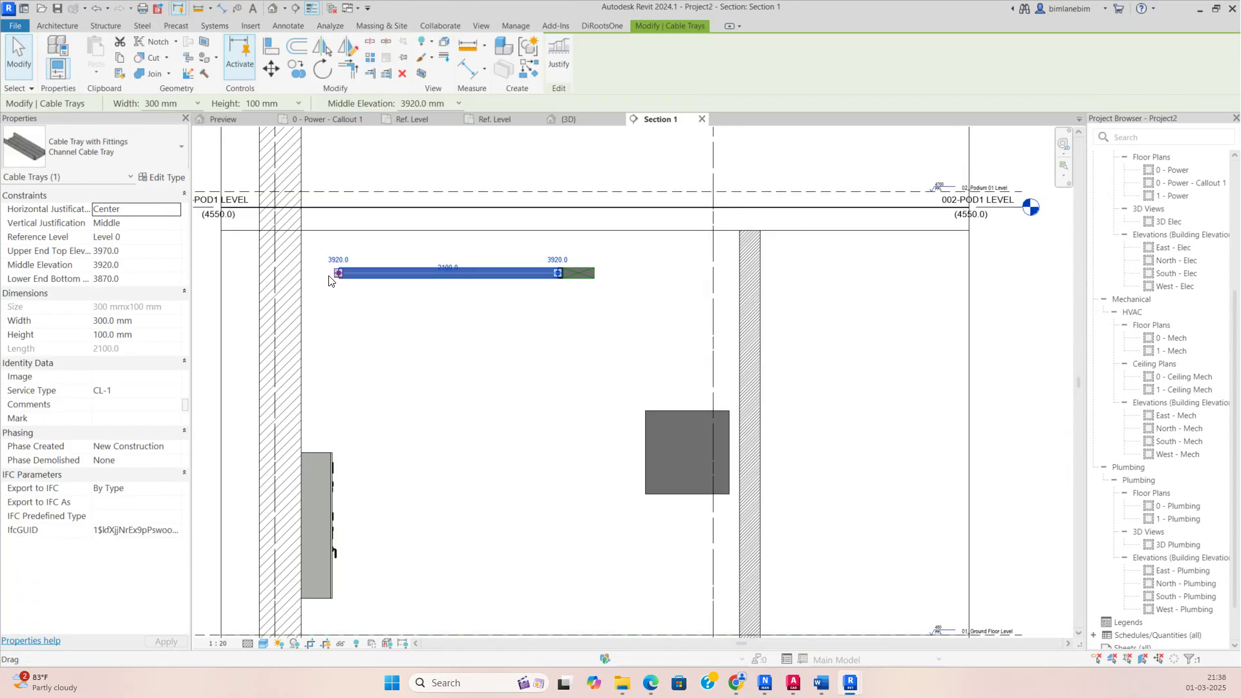
{"action": "right_click", "coordinate": [336, 282]}
{"action": "left_click", "coordinate": [378, 336]}
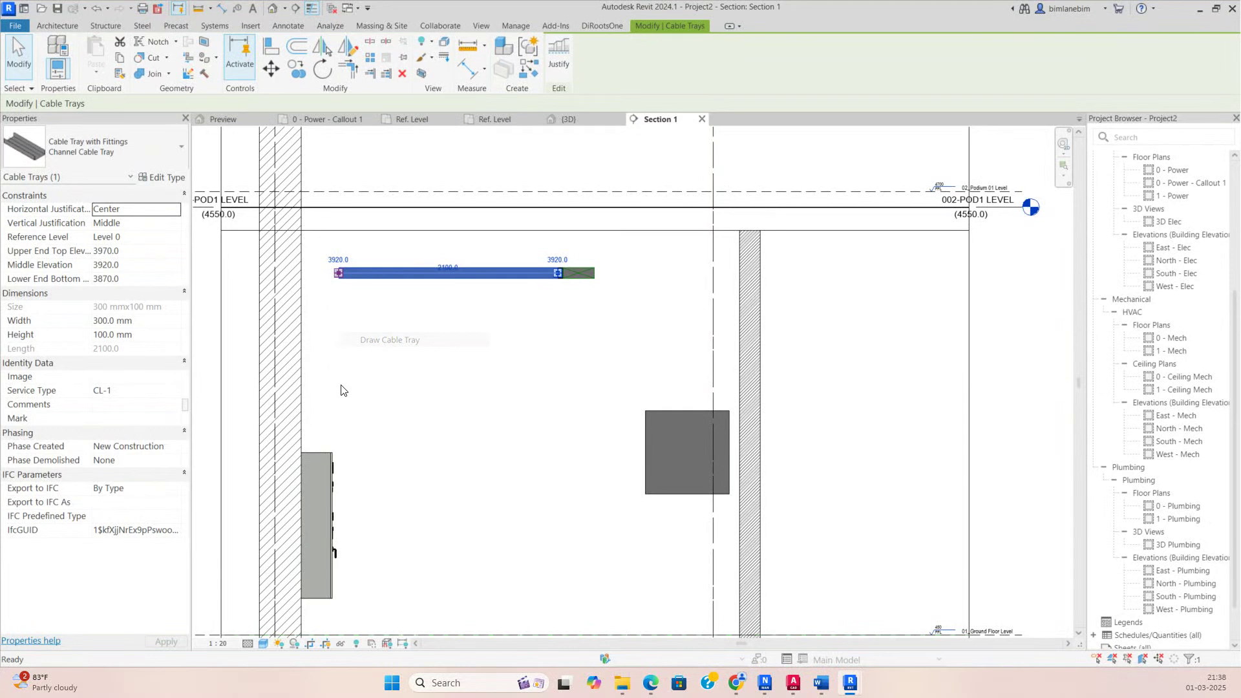
{"action": "left_click", "coordinate": [336, 441]}
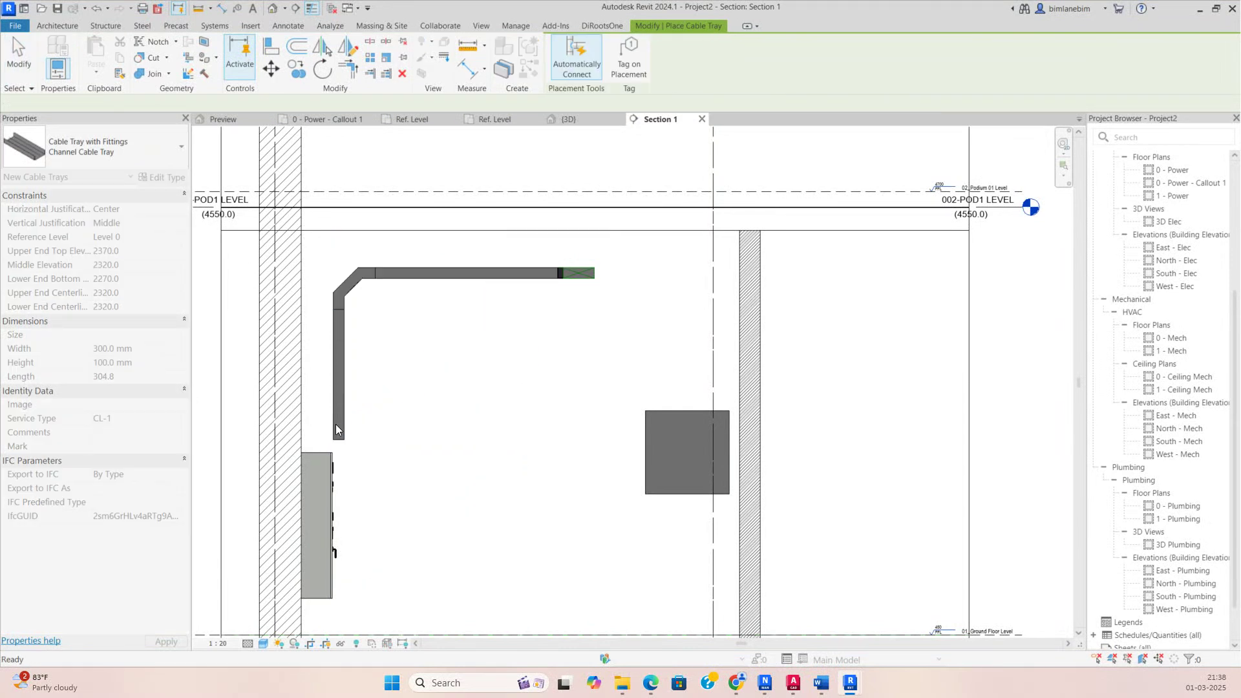
{"action": "key", "text": "Escape"}
{"action": "key", "text": "Escape"}
{"action": "left_click", "coordinate": [337, 420]}
{"action": "key", "text": "Left"}
{"action": "key", "text": "Left"}
{"action": "key", "text": "Left"}
{"action": "key", "text": "Left"}
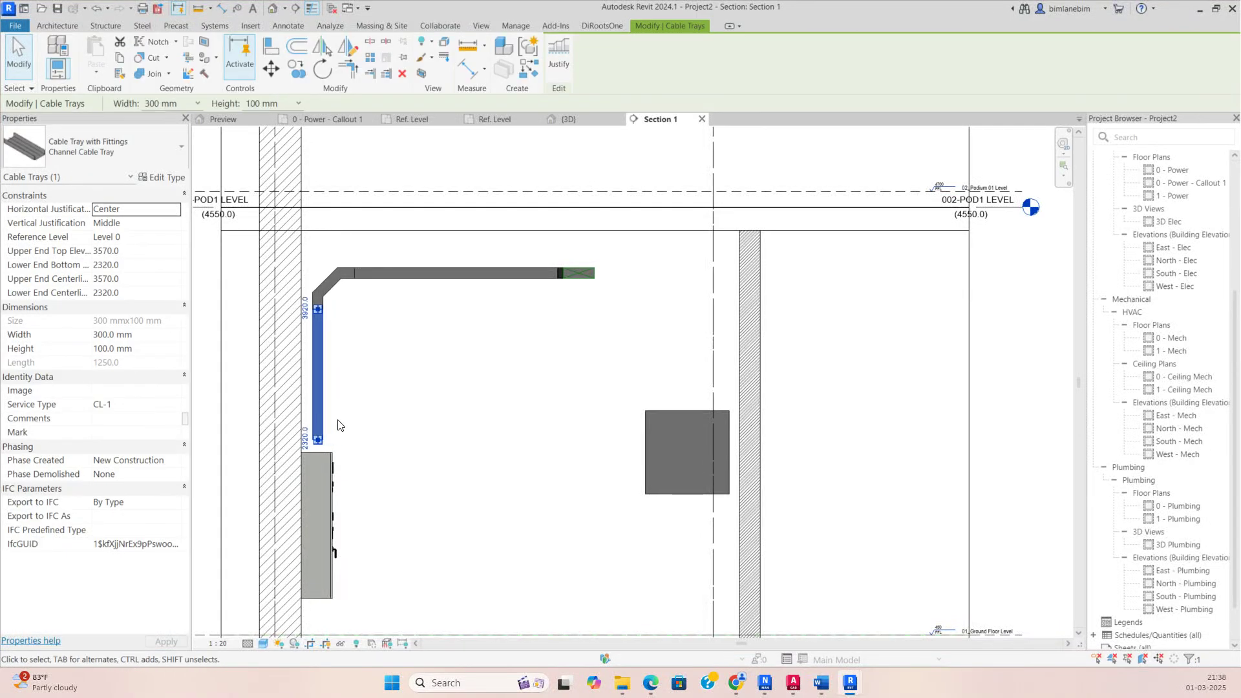
{"action": "left_click", "coordinate": [399, 436]}
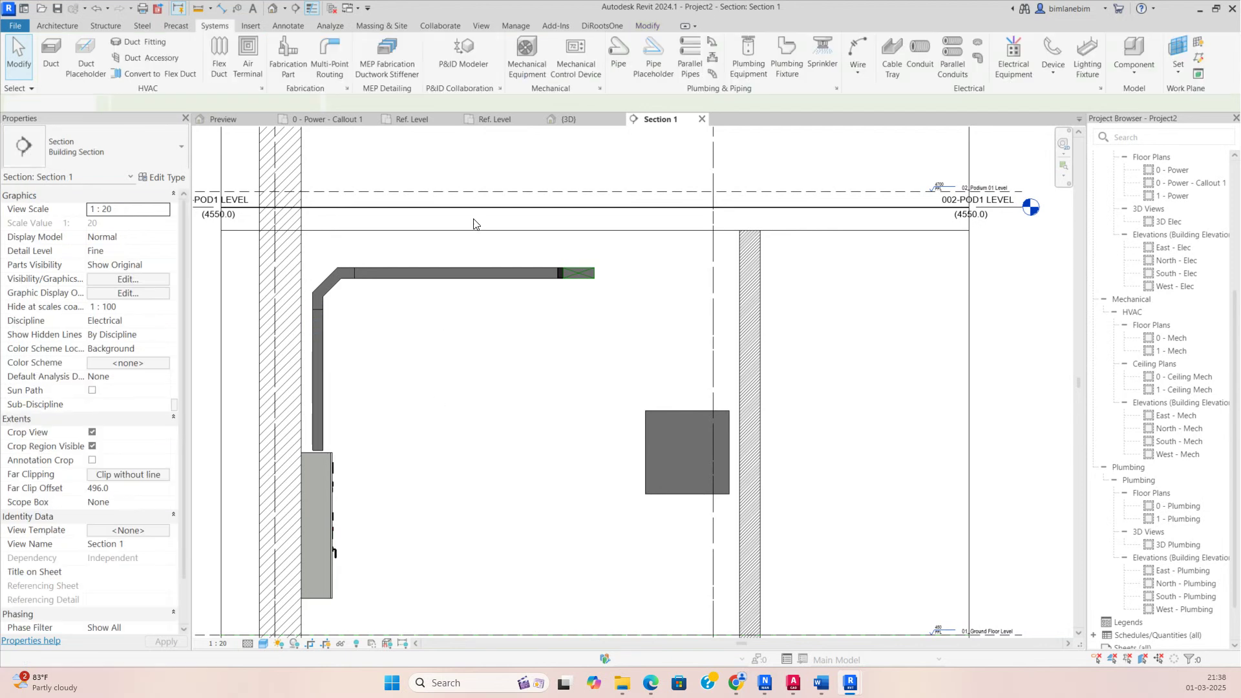
Step: In the power callout plan, move Section 1 further left and open its view
{"action": "left_click", "coordinate": [327, 119]}
{"action": "scroll", "coordinate": [640, 331], "scroll_direction": "up", "scroll_amount": 2}
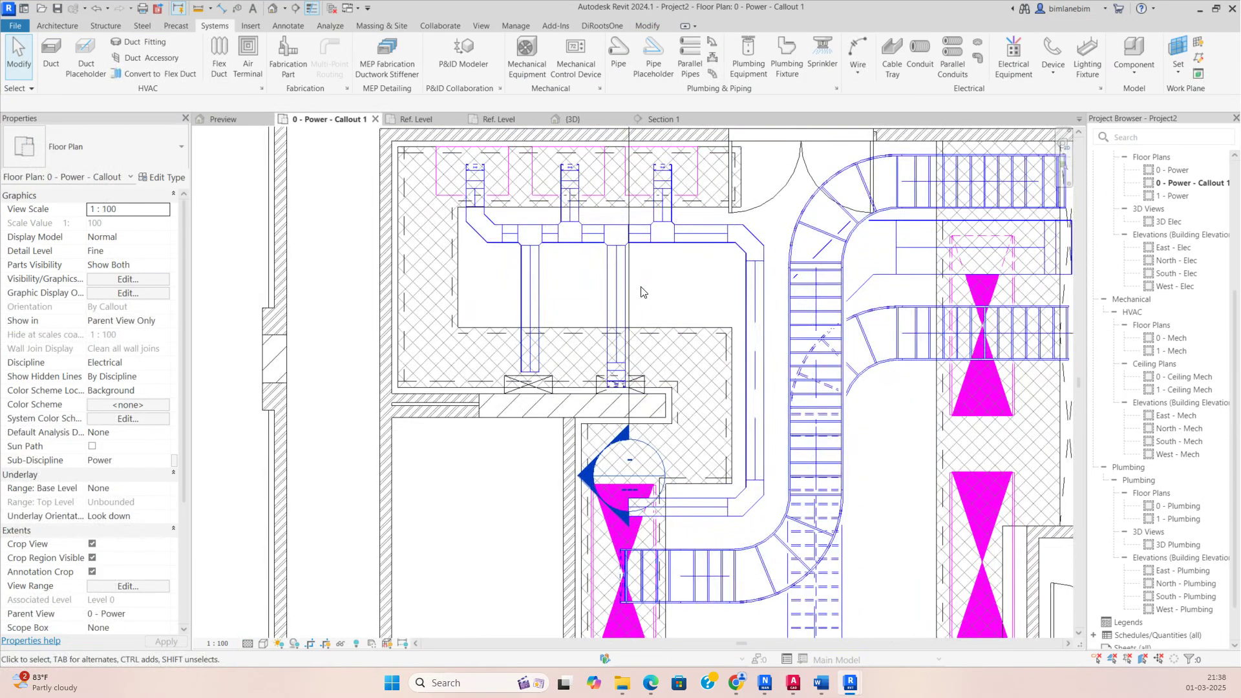
{"action": "left_click", "coordinate": [630, 291]}
{"action": "left_click_drag", "start_coordinate": [630, 290], "coordinate": [544, 322]}
{"action": "right_click", "coordinate": [544, 322]}
{"action": "left_click", "coordinate": [593, 363]}
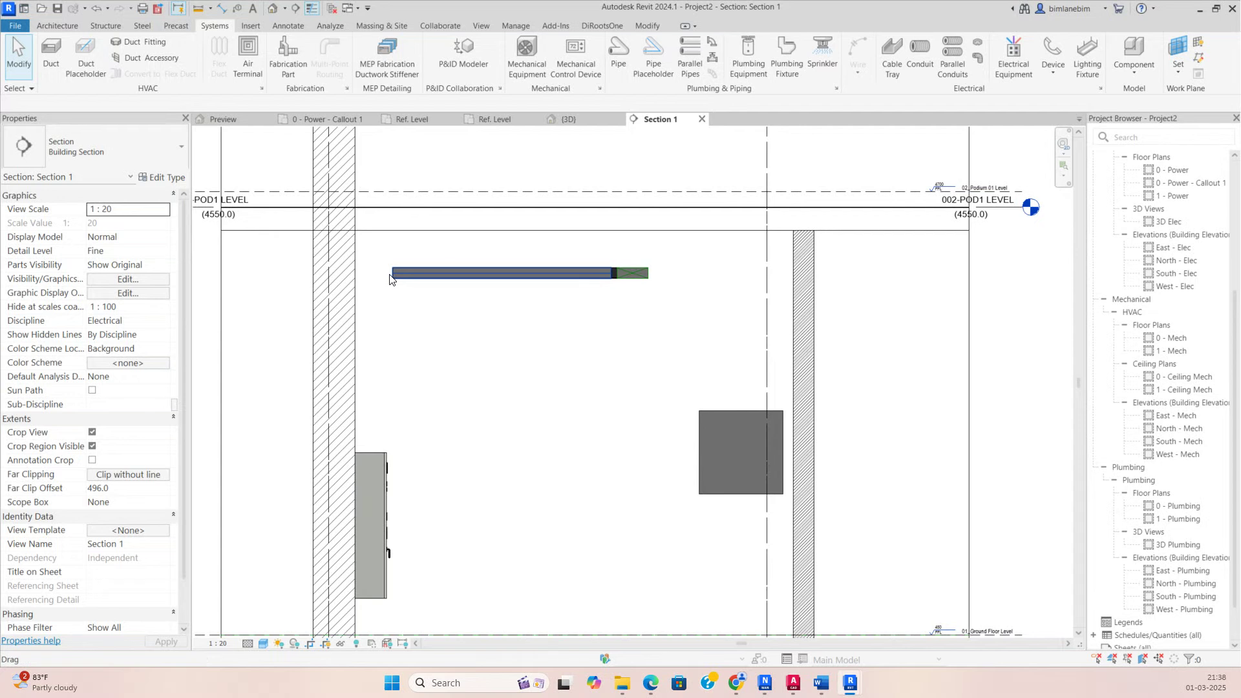
Step: Add another vertical channel tray drop down to the switchboard, then switch to the 3D view
{"action": "left_click", "coordinate": [401, 273]}
{"action": "right_click", "coordinate": [403, 274]}
{"action": "left_click", "coordinate": [443, 337]}
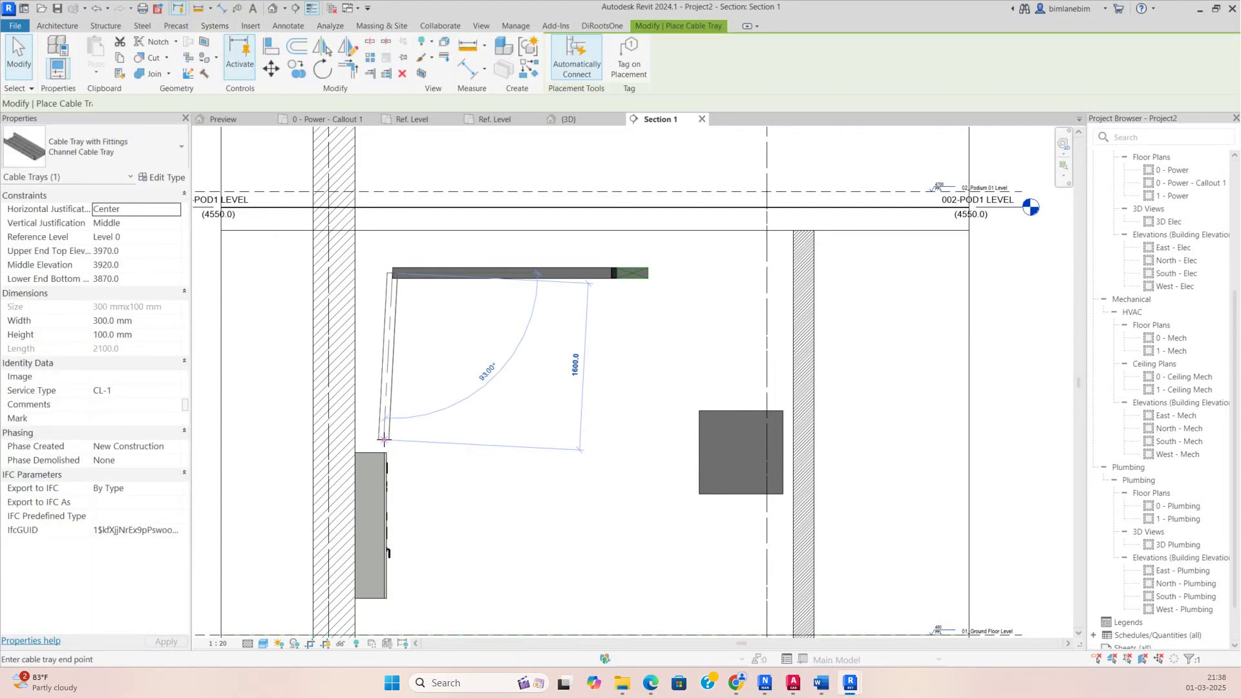
{"action": "left_click", "coordinate": [391, 450]}
{"action": "key", "text": "Escape"}
{"action": "left_click", "coordinate": [387, 420]}
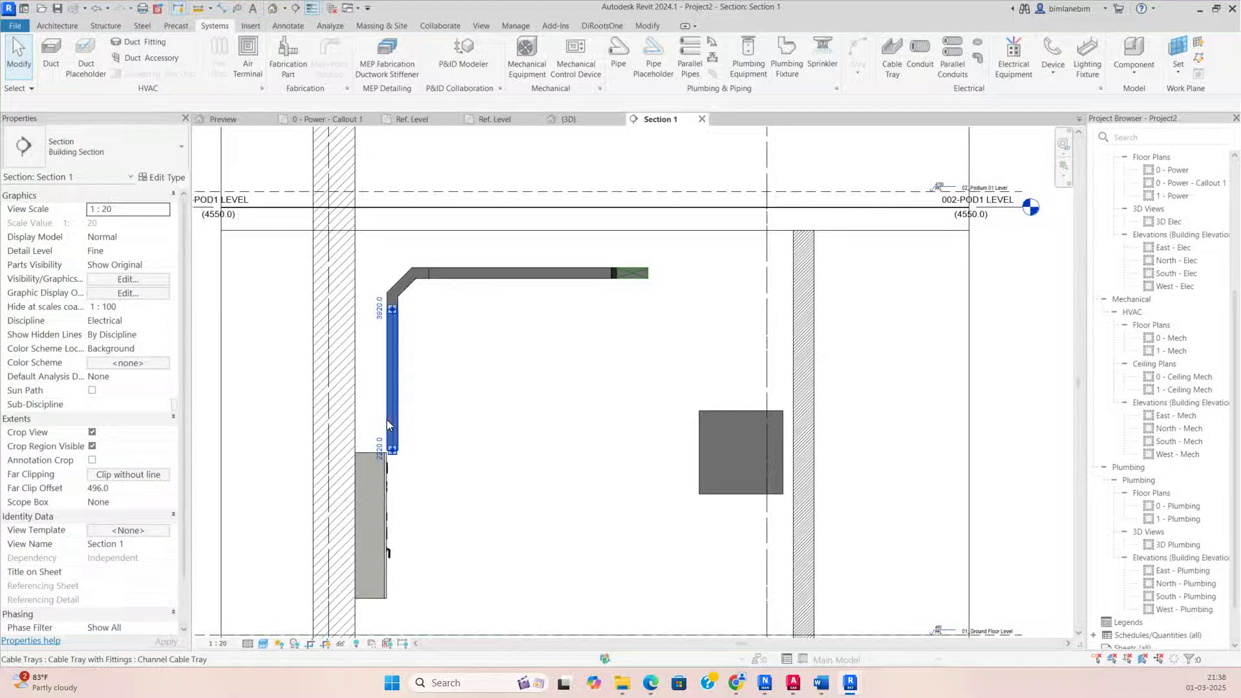
{"action": "key", "text": "Left"}
{"action": "key", "text": "Left"}
{"action": "key", "text": "Left"}
{"action": "key", "text": "Left"}
{"action": "key", "text": "Left"}
{"action": "key", "text": "Left"}
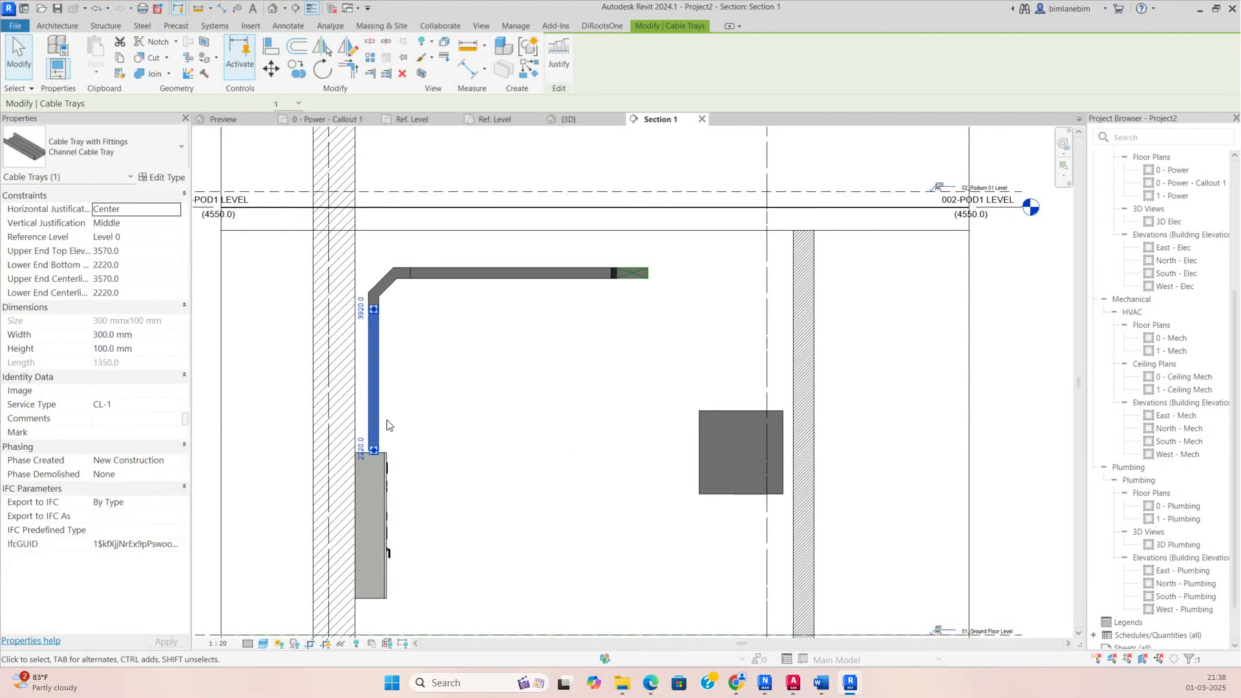
{"action": "left_click", "coordinate": [432, 357]}
{"action": "left_click", "coordinate": [555, 122]}
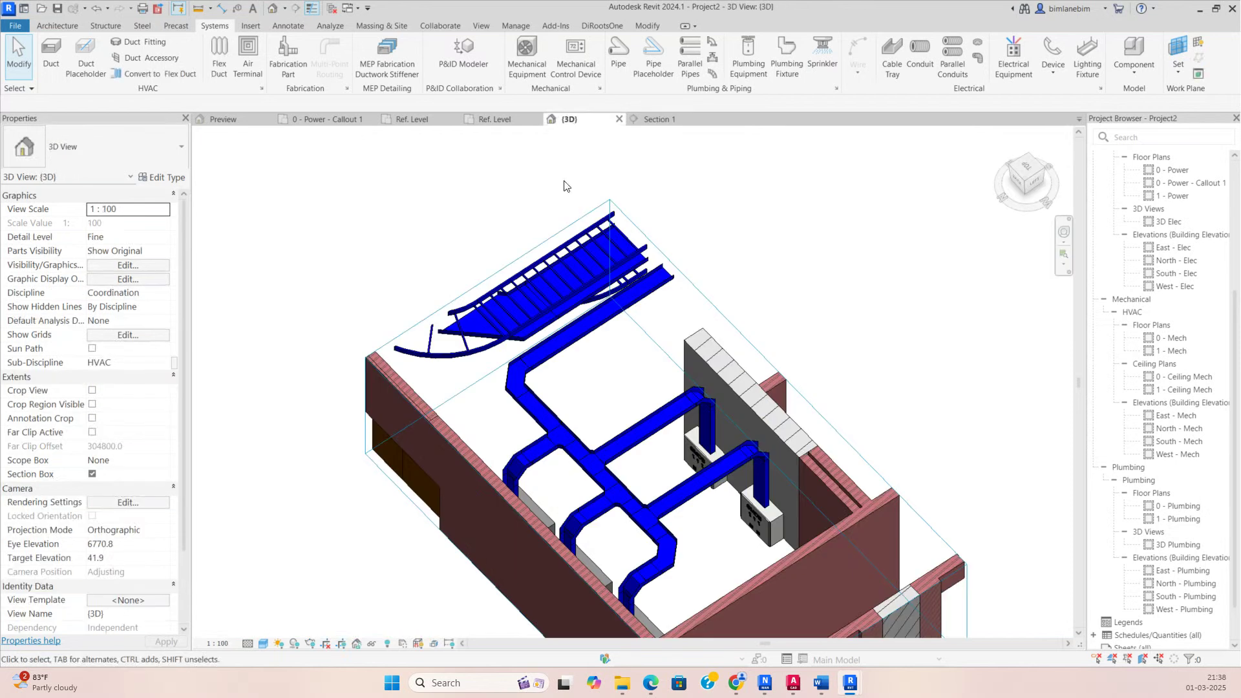
{"action": "scroll", "coordinate": [524, 307], "scroll_direction": "down", "scroll_amount": 3}
Step: From the top view, nudge the vertical tray drop slightly to the right
{"action": "middle_click_drag", "start_coordinate": [619, 376], "coordinate": [1004, 246], "text": "shift"}
{"action": "left_click", "coordinate": [1026, 167]}
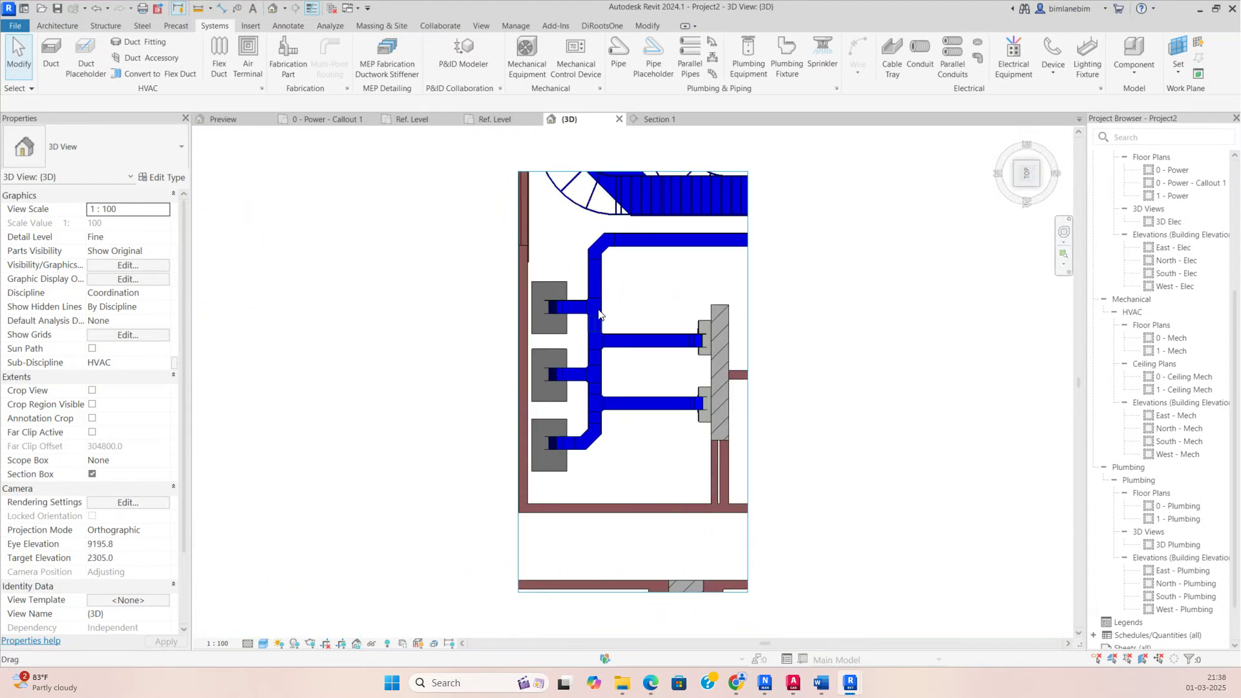
{"action": "left_click", "coordinate": [603, 285]}
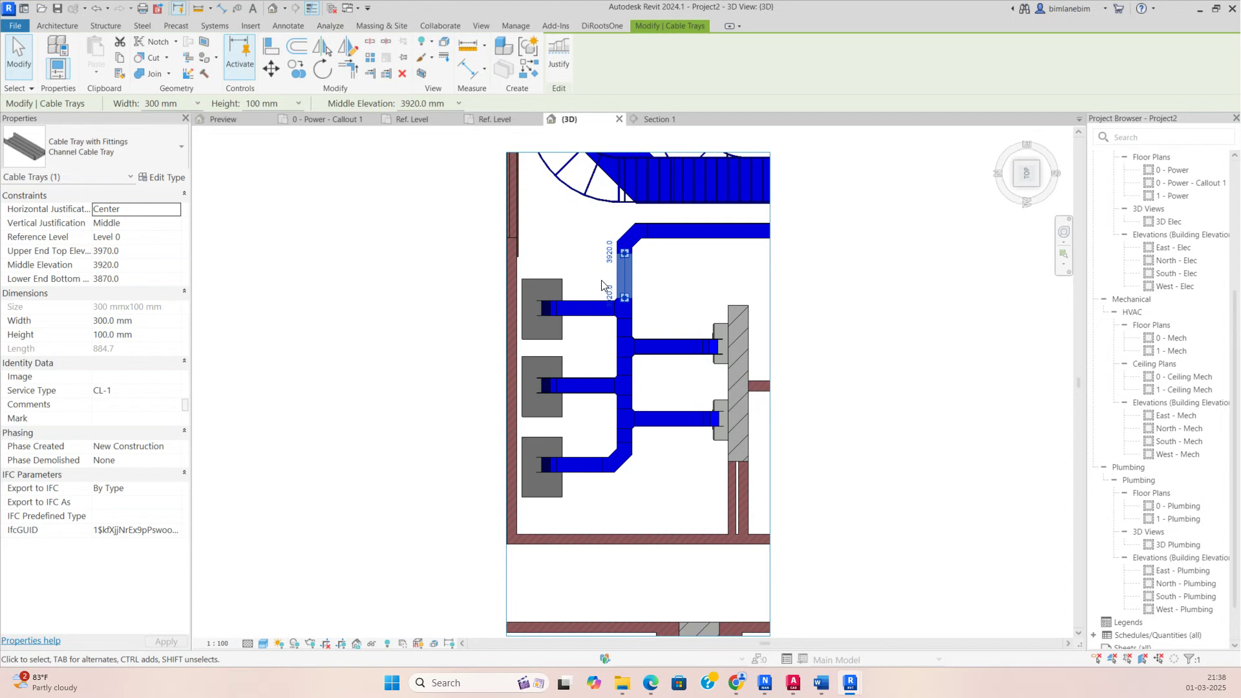
{"action": "key", "text": "Right"}
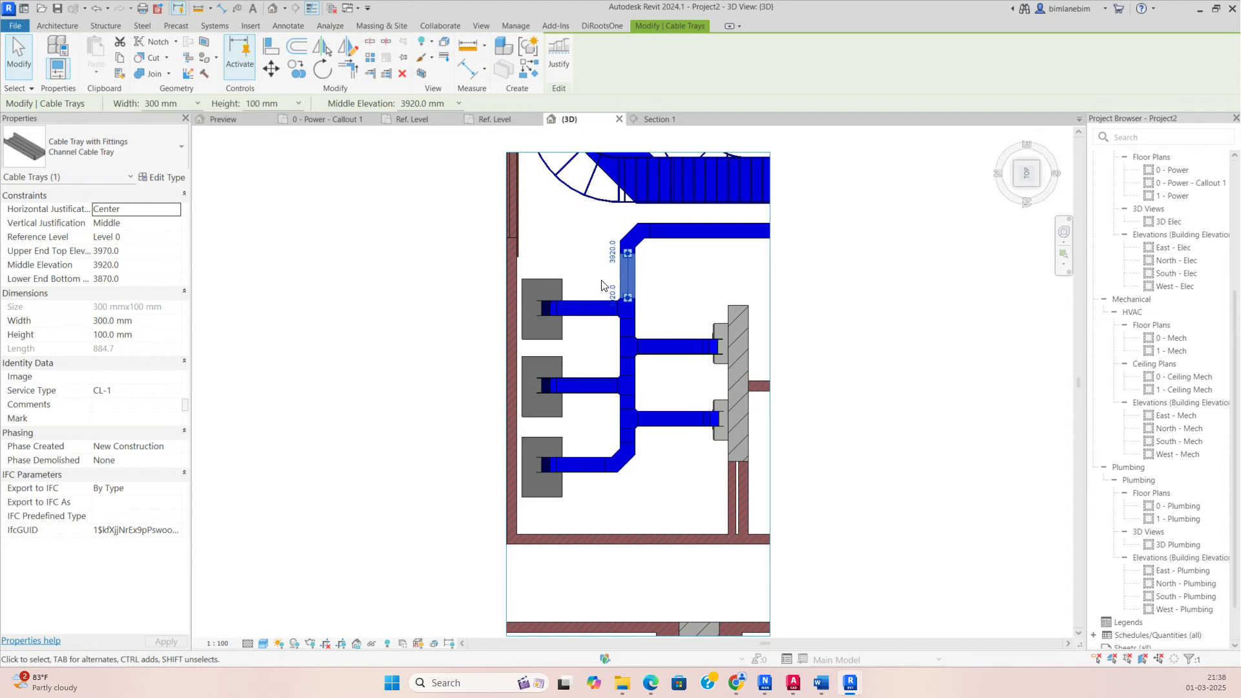
Step: Extend, lower and widen the 3D section box to expose the whole tray network
{"action": "middle_click_drag", "start_coordinate": [608, 335], "coordinate": [653, 423], "text": "shift"}
{"action": "left_click", "coordinate": [651, 424]}
{"action": "left_click_drag", "start_coordinate": [566, 396], "coordinate": [352, 554]}
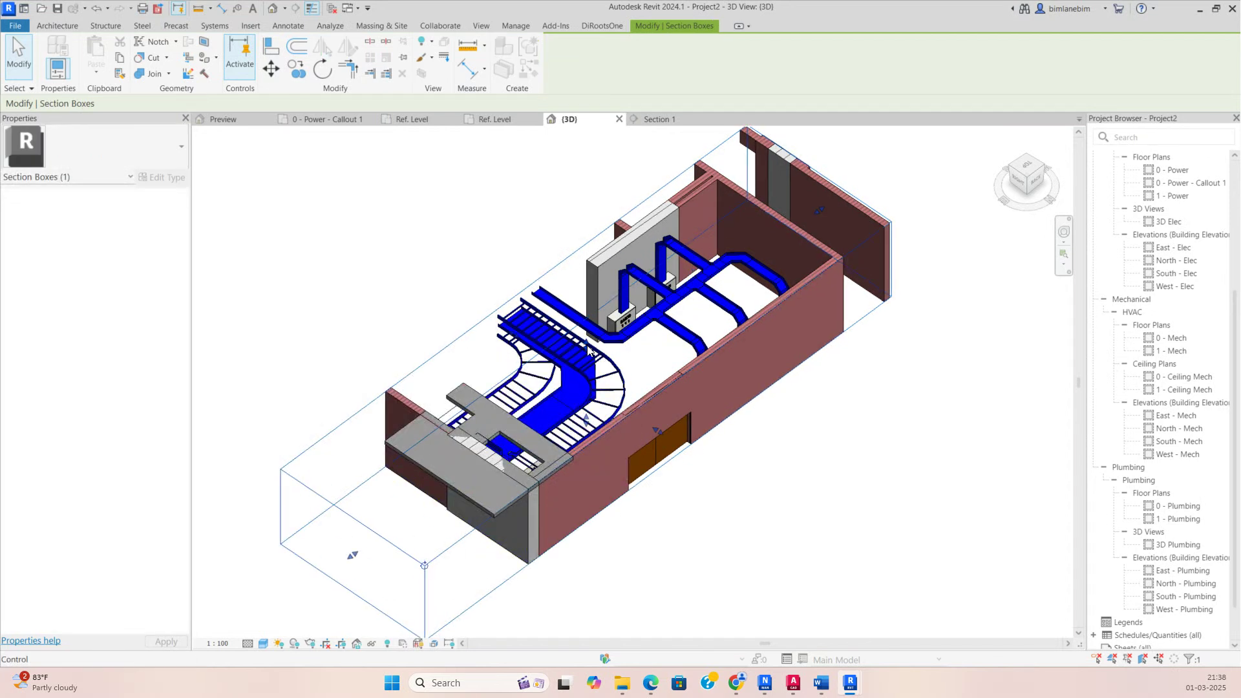
{"action": "mouse_move", "coordinate": [587, 287]}
{"action": "middle_mouse_down", "text": "shift"}
{"action": "mouse_move", "coordinate": [628, 290]}
{"action": "mouse_move", "coordinate": [596, 287]}
{"action": "middle_mouse_up", "text": "shift"}
{"action": "left_click_drag", "start_coordinate": [589, 278], "coordinate": [609, 375]}
{"action": "middle_click_drag", "start_coordinate": [609, 374], "coordinate": [614, 419], "text": "shift"}
{"action": "left_click_drag", "start_coordinate": [686, 392], "coordinate": [931, 346]}
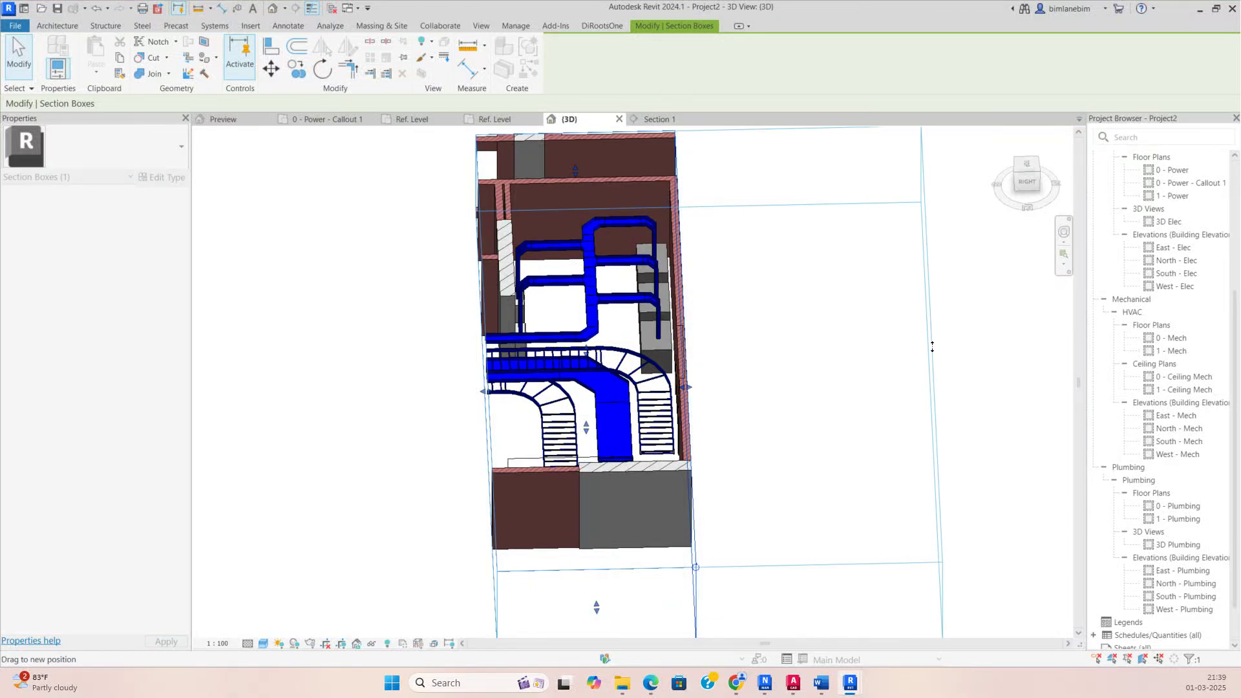
{"action": "middle_click_drag", "start_coordinate": [737, 408], "coordinate": [612, 522], "text": "shift"}
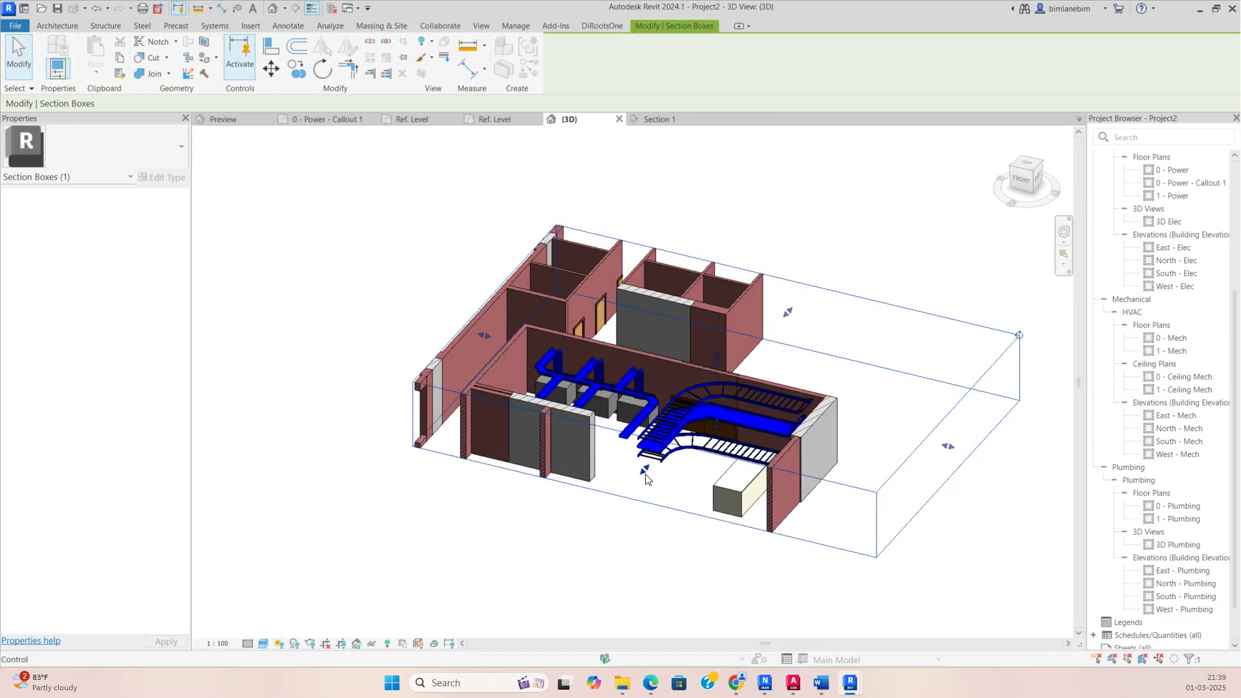
{"action": "scroll", "coordinate": [646, 478], "scroll_direction": "up", "scroll_amount": 4}
{"action": "middle_click_drag", "start_coordinate": [700, 477], "coordinate": [783, 427], "text": "shift"}
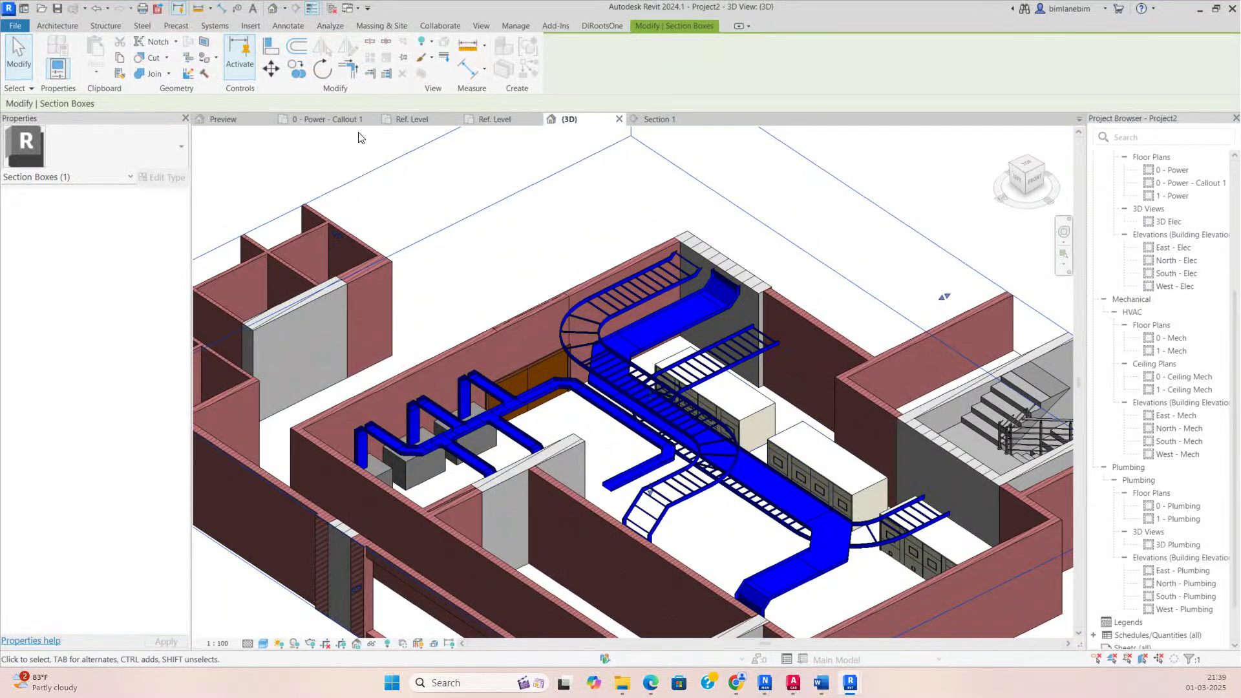
{"action": "left_click", "coordinate": [327, 119]}
Step: Shift the Section 1 cut line across the tray area in the power callout plan
{"action": "scroll", "coordinate": [588, 386], "scroll_direction": "down", "scroll_amount": 3}
{"action": "scroll", "coordinate": [588, 385], "scroll_direction": "up", "scroll_amount": 3}
{"action": "scroll", "coordinate": [646, 458], "scroll_direction": "up", "scroll_amount": 2}
{"action": "scroll", "coordinate": [554, 331], "scroll_direction": "down", "scroll_amount": 3}
{"action": "middle_click_drag", "start_coordinate": [554, 326], "coordinate": [554, 390]}
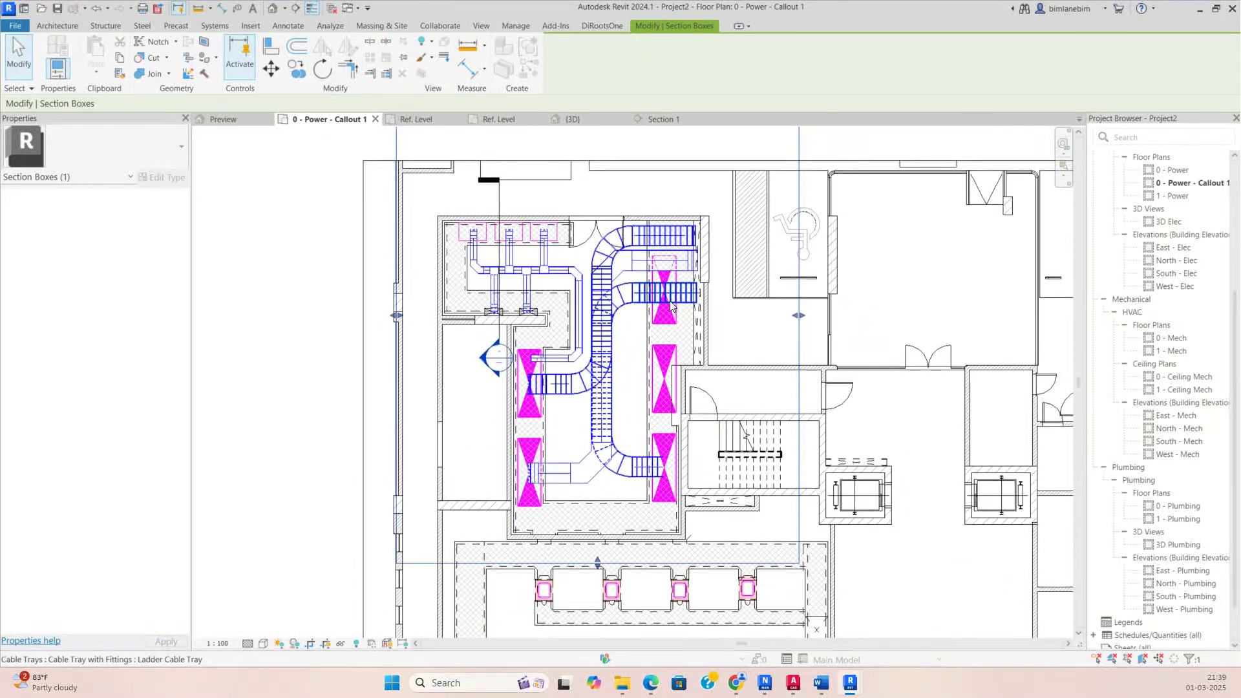
{"action": "scroll", "coordinate": [715, 244], "scroll_direction": "up", "scroll_amount": 3}
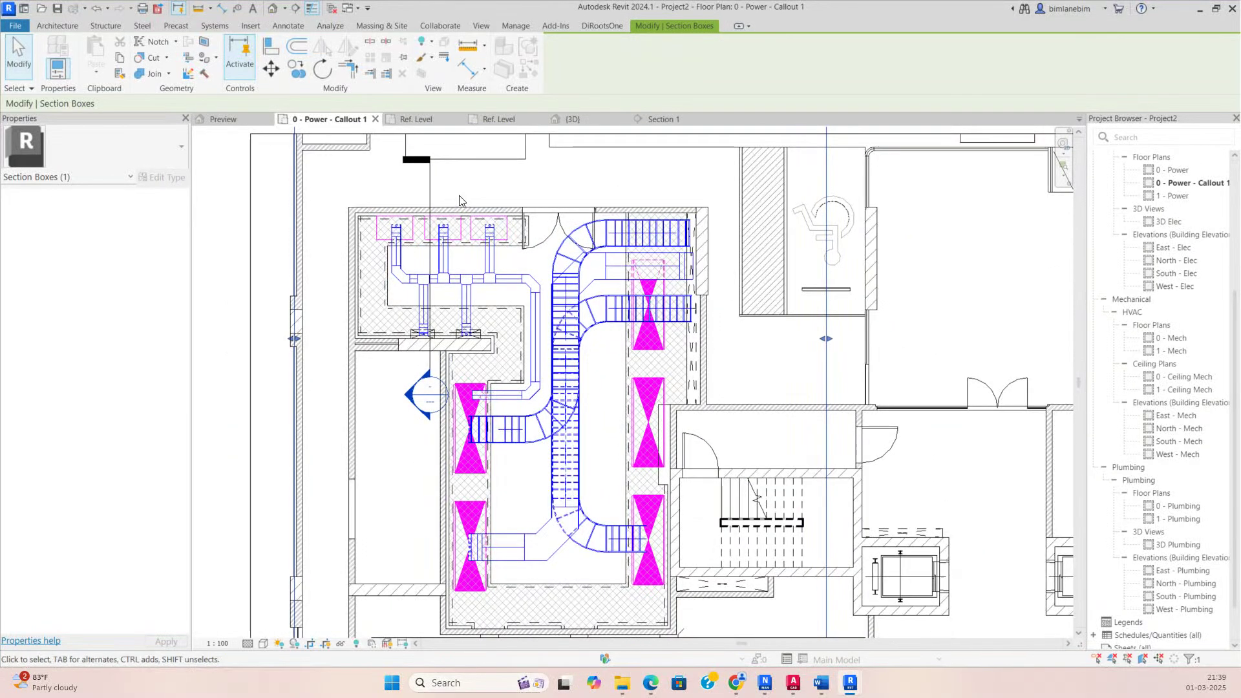
{"action": "scroll", "coordinate": [446, 184], "scroll_direction": "down", "scroll_amount": 1}
{"action": "left_click", "coordinate": [432, 190]}
{"action": "left_click_drag", "start_coordinate": [604, 455], "coordinate": [617, 456]}
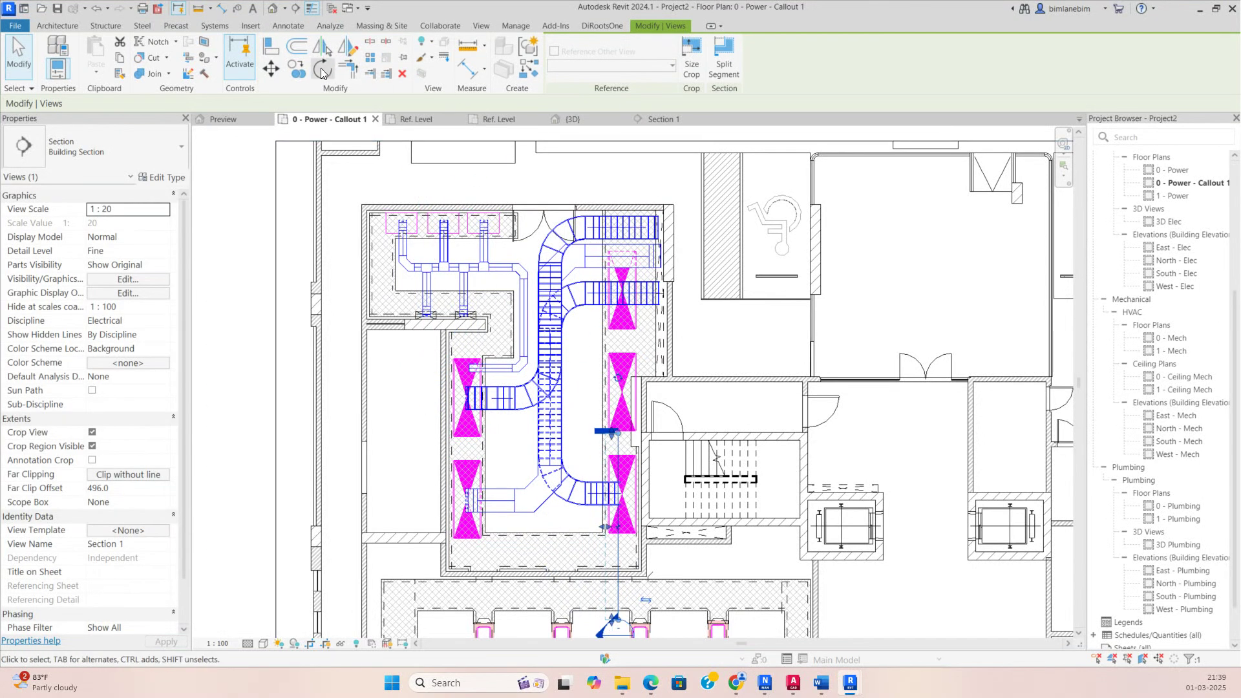
Step: Rotate Section 1 by 90°, place it over the lower switchboard, and open its view
{"action": "left_click", "coordinate": [325, 70]}
{"action": "type", "text": "90"}
{"action": "key", "text": "Return"}
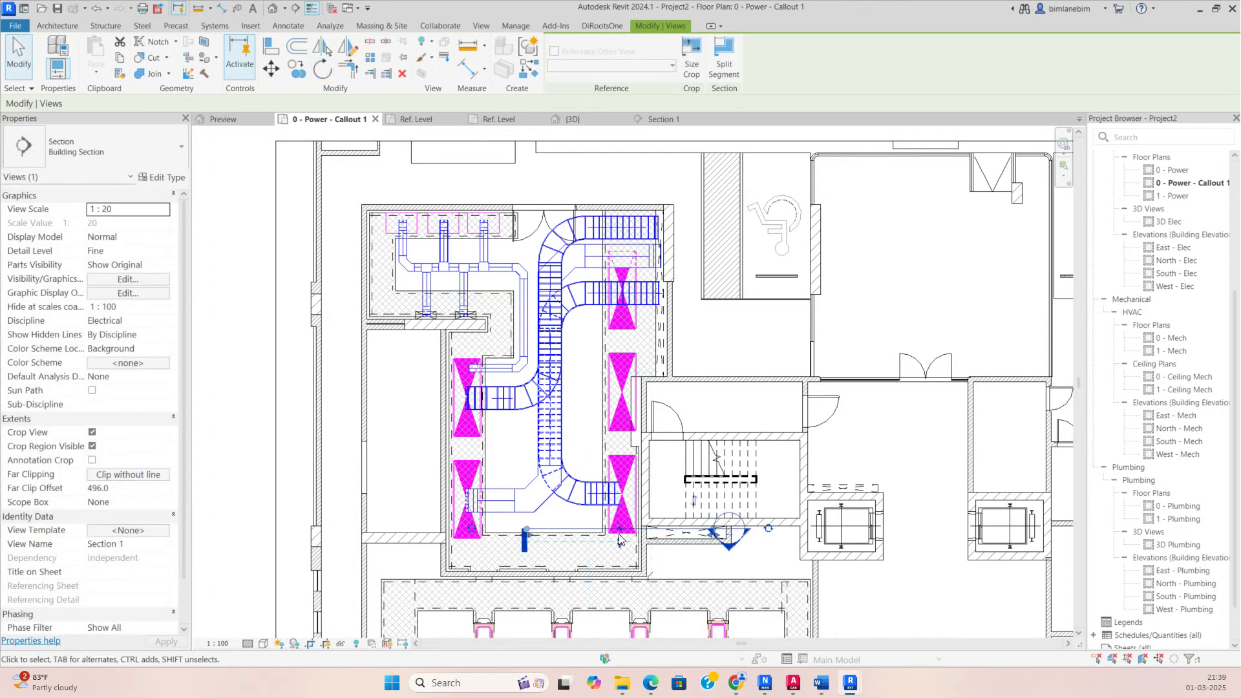
{"action": "scroll", "coordinate": [594, 452], "scroll_direction": "up", "scroll_amount": 1}
{"action": "left_click_drag", "start_coordinate": [585, 542], "coordinate": [580, 486]}
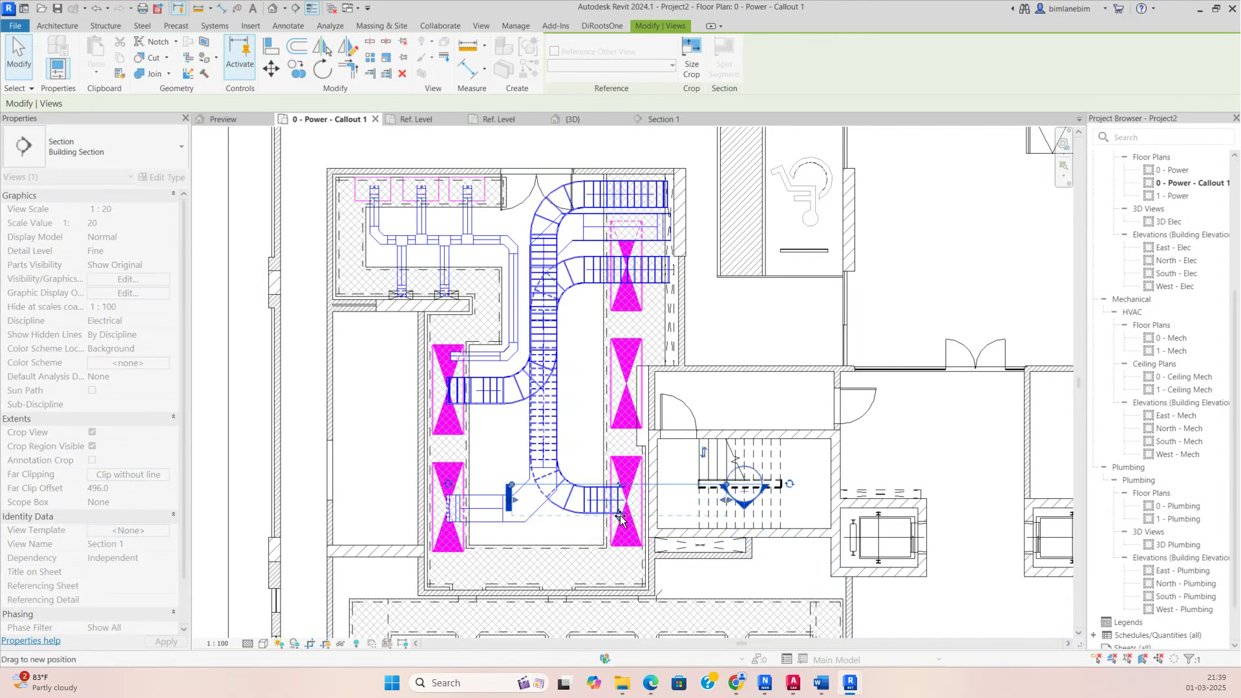
{"action": "right_click", "coordinate": [676, 491]}
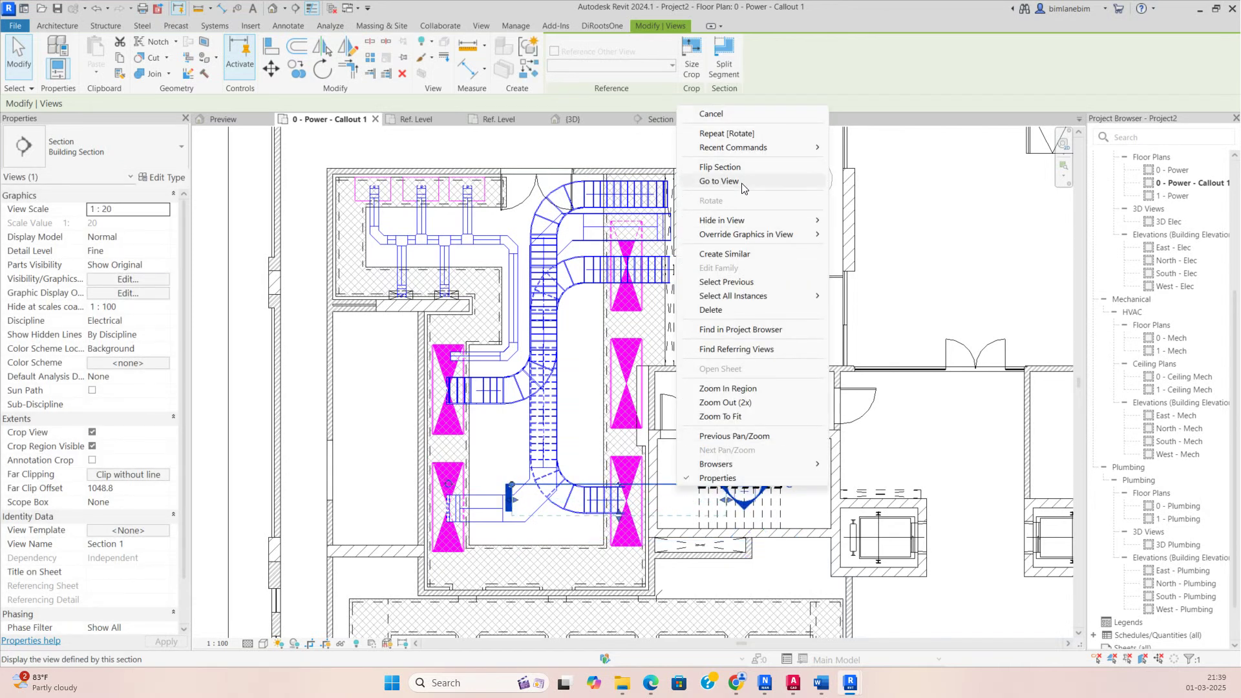
{"action": "left_click", "coordinate": [724, 181]}
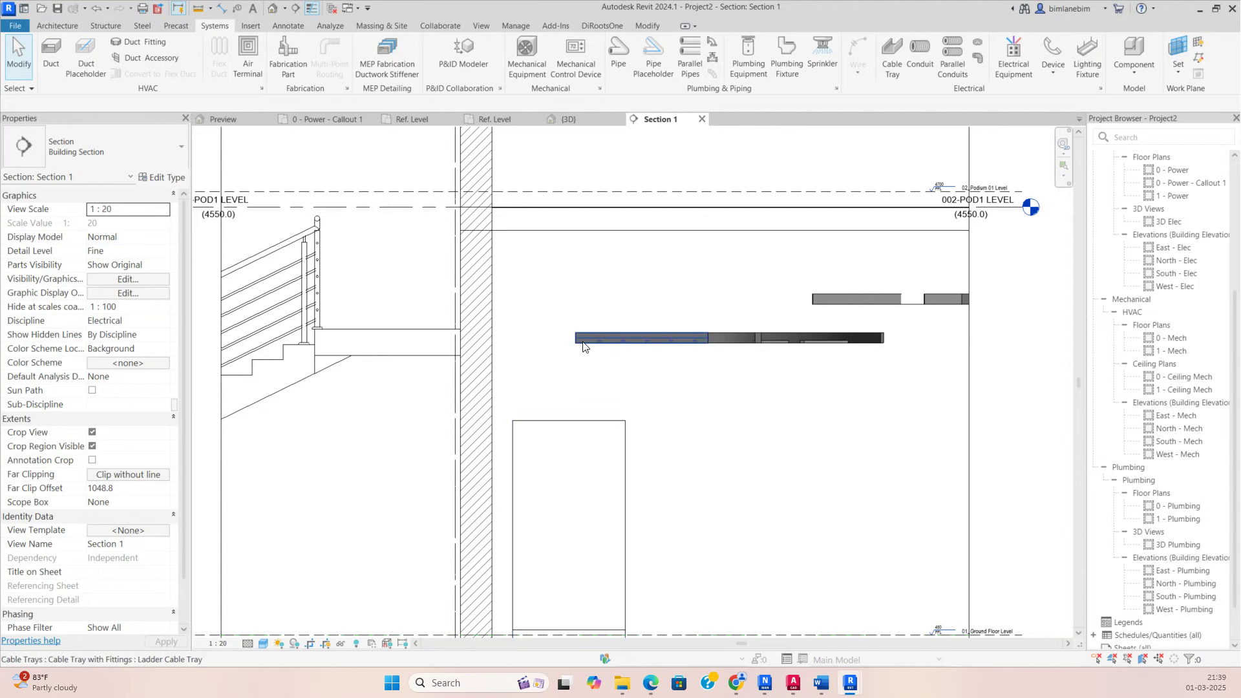
{"action": "left_click", "coordinate": [573, 339]}
Step: Draw a vertical ladder tray drop from the tray end into the lower switchboard
{"action": "right_click", "coordinate": [572, 341]}
{"action": "left_click", "coordinate": [598, 382]}
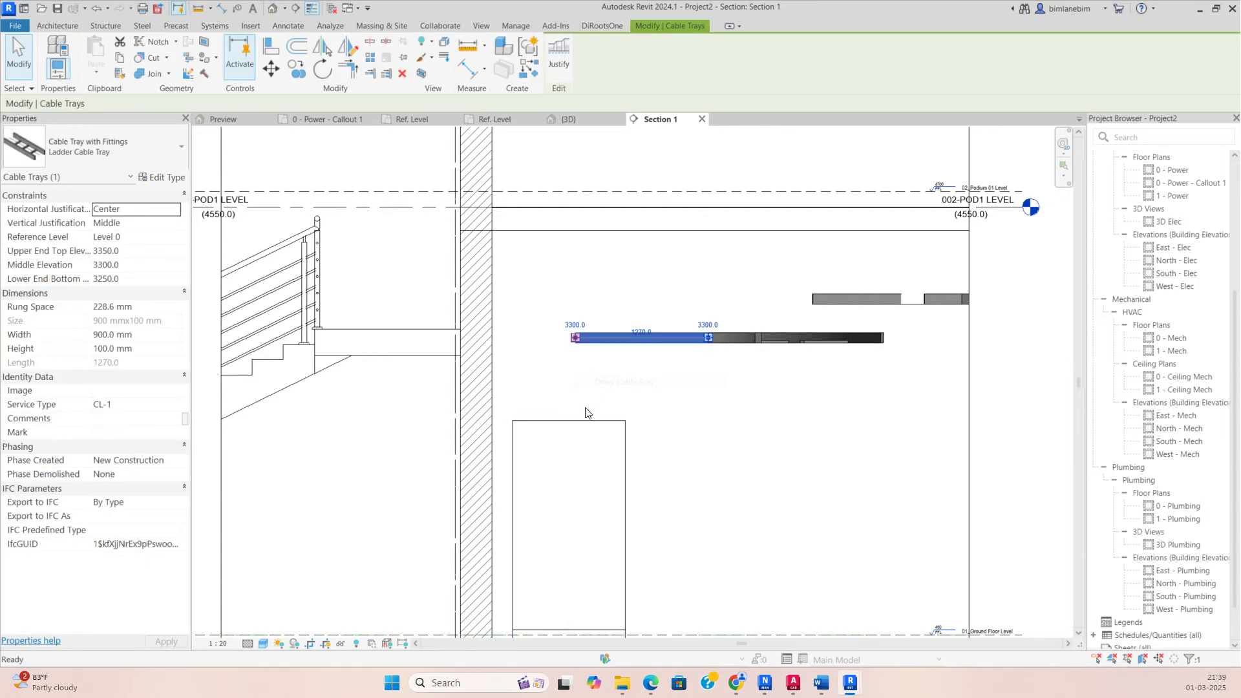
{"action": "left_click", "coordinate": [577, 443]}
{"action": "key", "text": "Escape"}
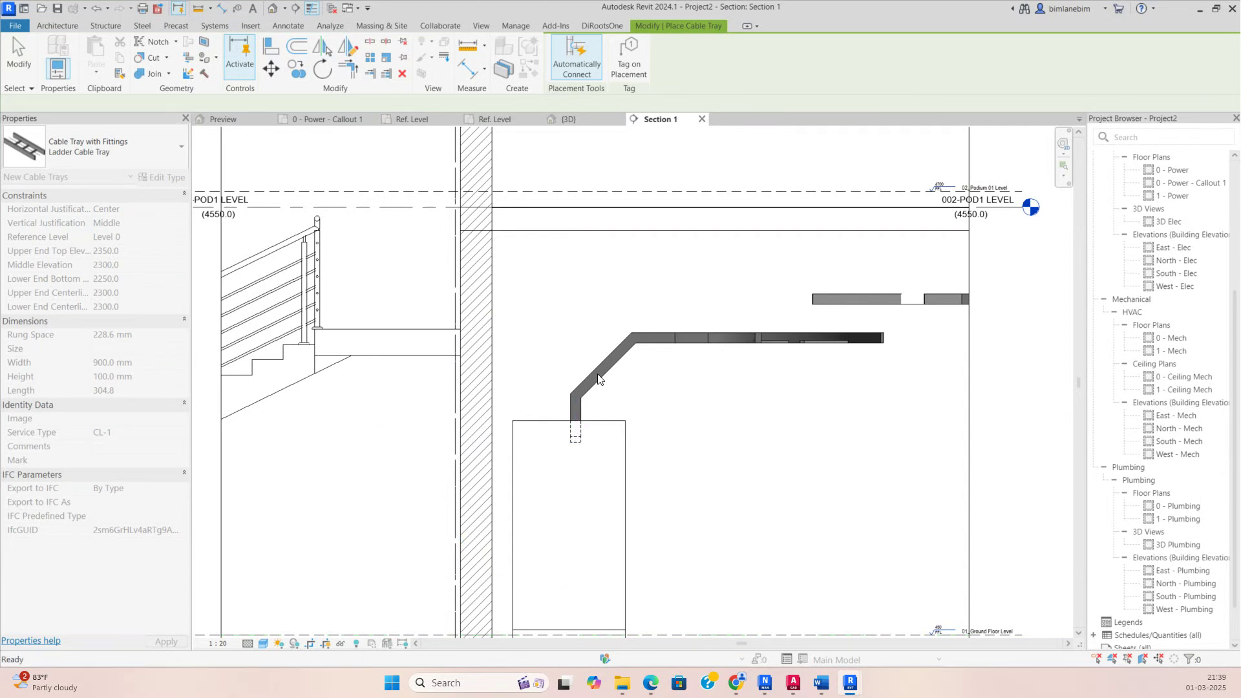
{"action": "key", "text": "Escape"}
Step: Set the drop's vertical bend fitting to a 350 mm radius
{"action": "left_click", "coordinate": [618, 376]}
{"action": "key", "text": "Escape"}
{"action": "left_click", "coordinate": [623, 359]}
{"action": "key", "text": "Escape"}
{"action": "left_click", "coordinate": [624, 363]}
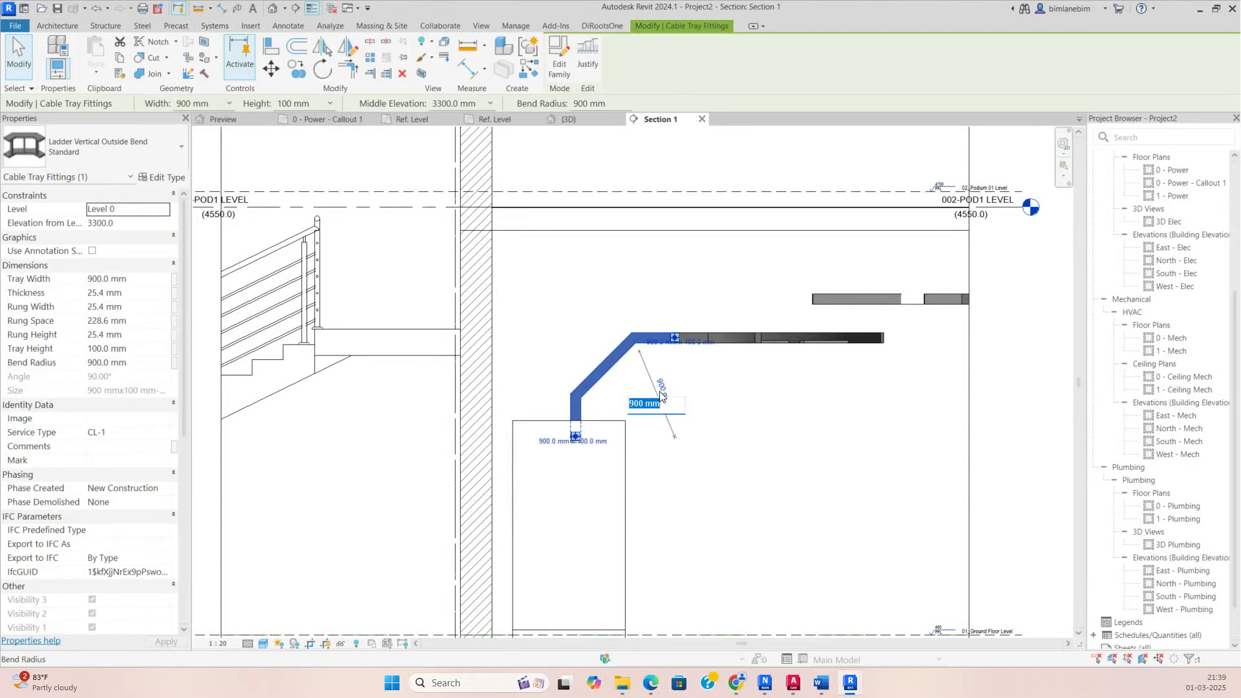
{"action": "key", "text": "Return"}
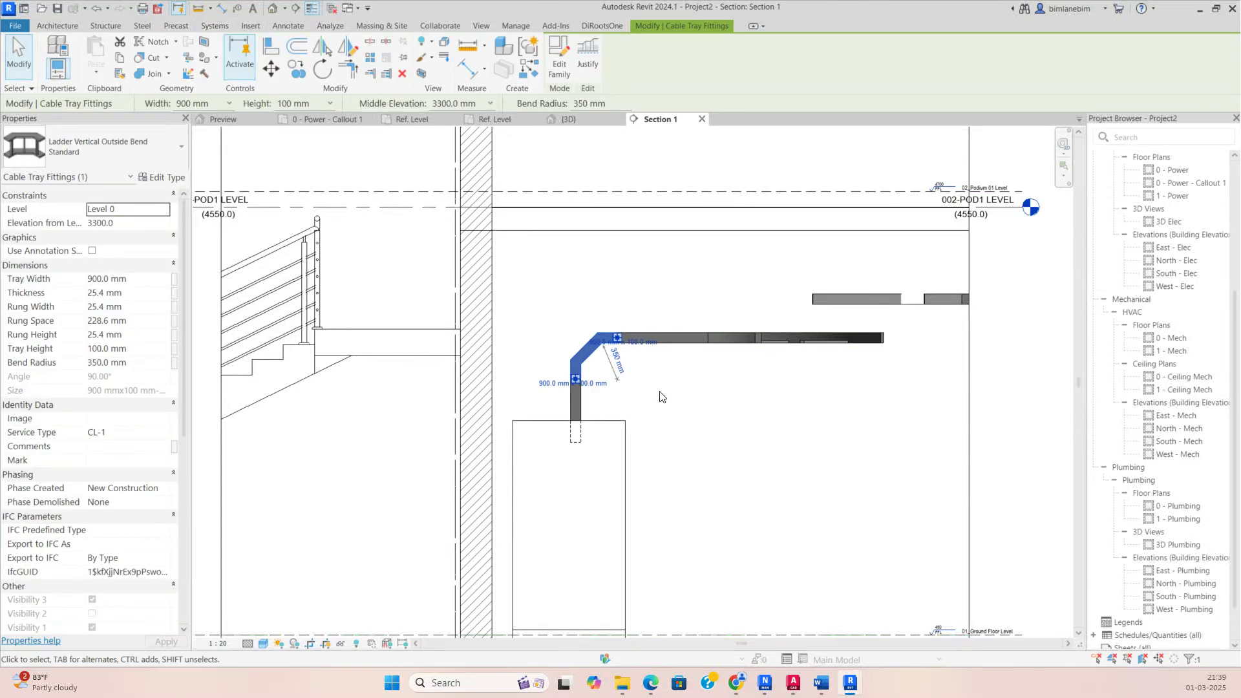
{"action": "left_click", "coordinate": [670, 418]}
{"action": "scroll", "coordinate": [549, 404], "scroll_direction": "down", "scroll_amount": 3}
Step: Show the ladder tray, switchboard and nearby elements in a 3D section box
{"action": "left_click_drag", "start_coordinate": [480, 330], "coordinate": [947, 640]}
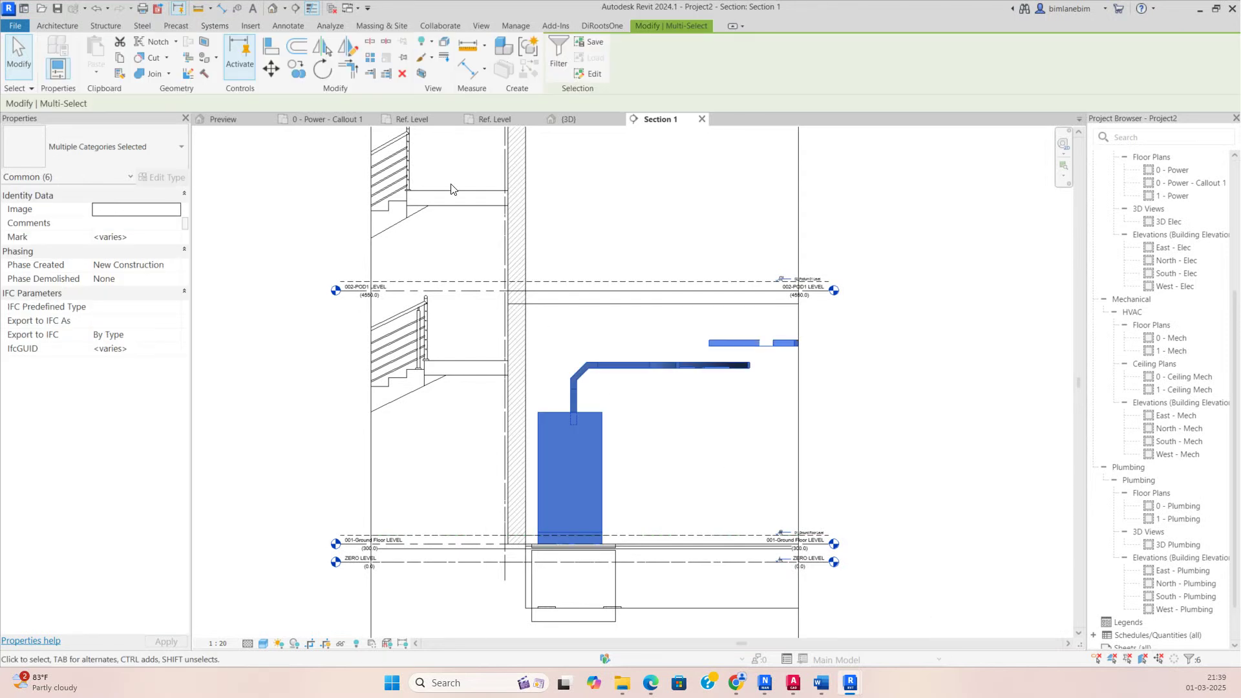
{"action": "left_click", "coordinate": [421, 73]}
{"action": "scroll", "coordinate": [549, 374], "scroll_direction": "down", "scroll_amount": 1}
{"action": "scroll", "coordinate": [605, 549], "scroll_direction": "up", "scroll_amount": 3}
{"action": "left_click", "coordinate": [605, 548]}
{"action": "scroll", "coordinate": [650, 482], "scroll_direction": "up", "scroll_amount": 2}
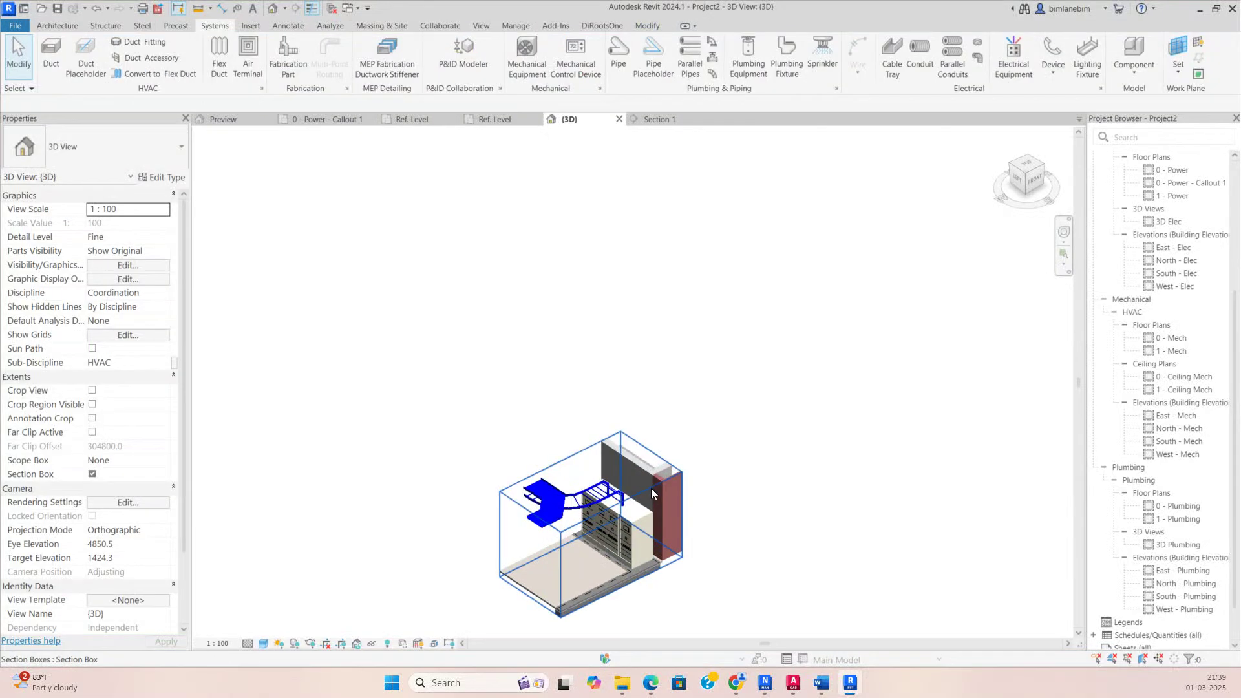
{"action": "left_click", "coordinate": [650, 487]}
Step: Raise, widen and trim the section box faces to frame the whole ground-floor switchroom
{"action": "left_click_drag", "start_coordinate": [590, 483], "coordinate": [590, 278]}
{"action": "middle_click_drag", "start_coordinate": [590, 278], "coordinate": [838, 547], "text": "shift"}
{"action": "left_click_drag", "start_coordinate": [665, 457], "coordinate": [831, 470]}
{"action": "middle_click_drag", "start_coordinate": [697, 576], "coordinate": [892, 601], "text": "shift"}
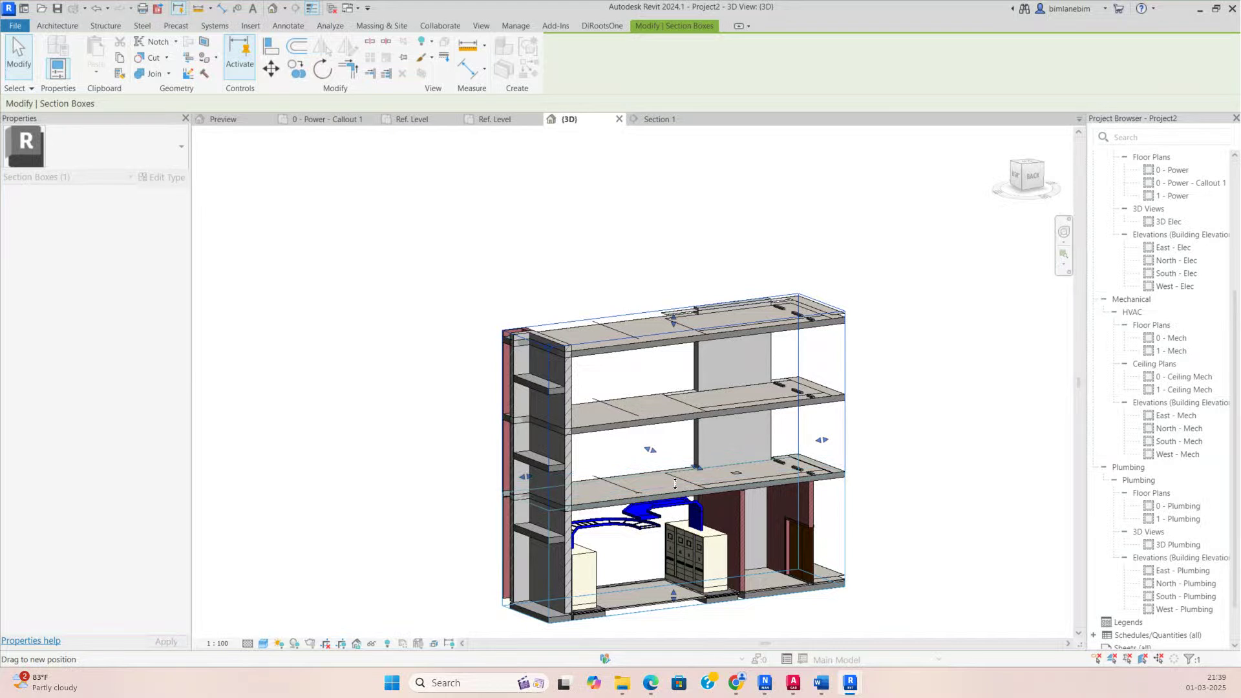
{"action": "left_click_drag", "start_coordinate": [676, 489], "coordinate": [676, 489]}
{"action": "middle_click_drag", "start_coordinate": [640, 464], "coordinate": [575, 343], "text": "shift"}
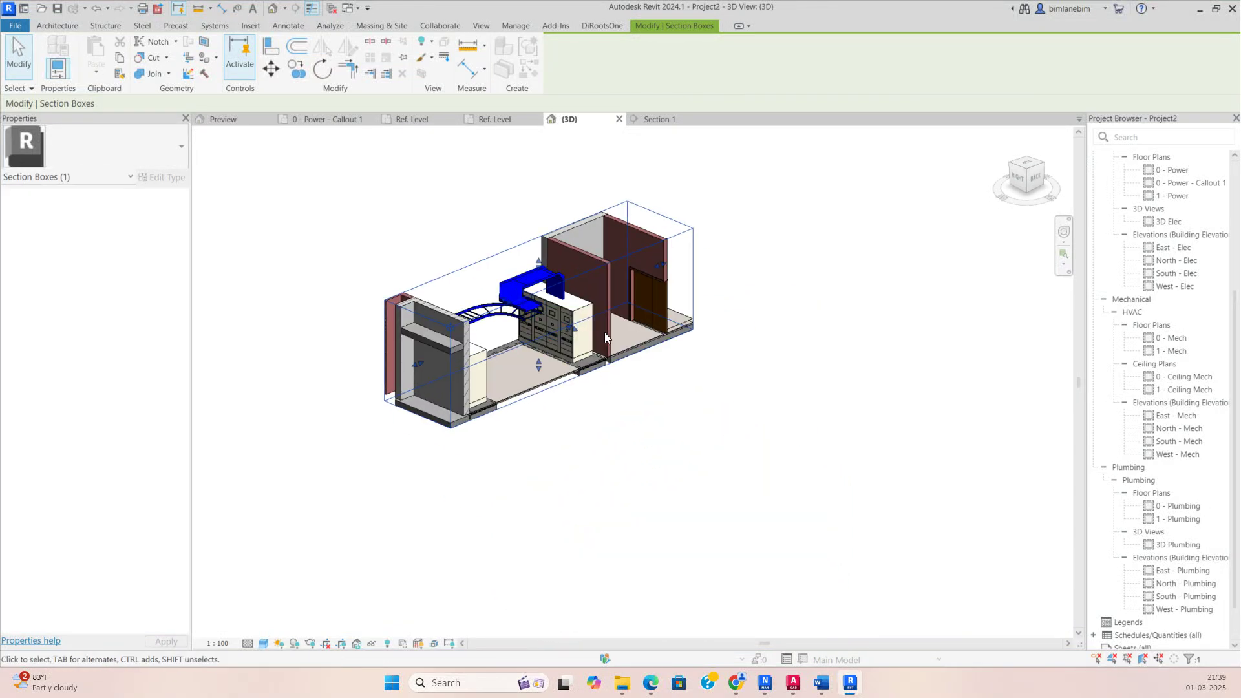
{"action": "left_click_drag", "start_coordinate": [570, 330], "coordinate": [701, 490]}
{"action": "middle_click_drag", "start_coordinate": [700, 490], "coordinate": [526, 509], "text": "shift"}
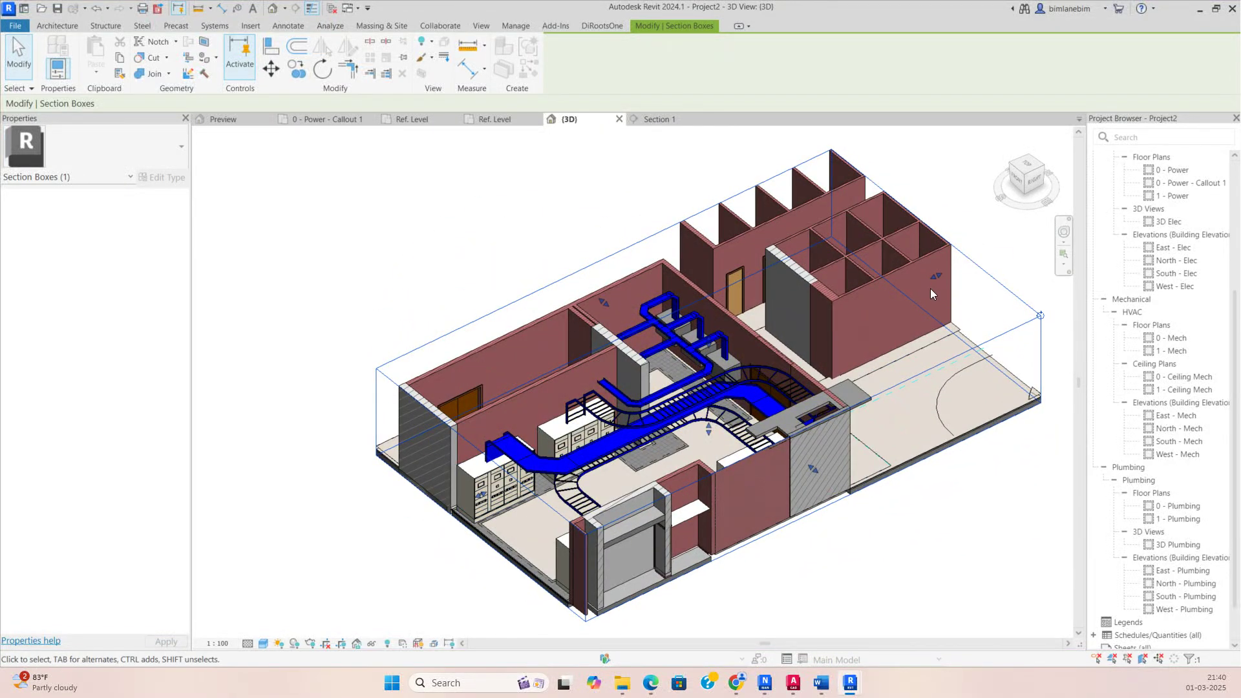
{"action": "left_click_drag", "start_coordinate": [937, 280], "coordinate": [750, 375]}
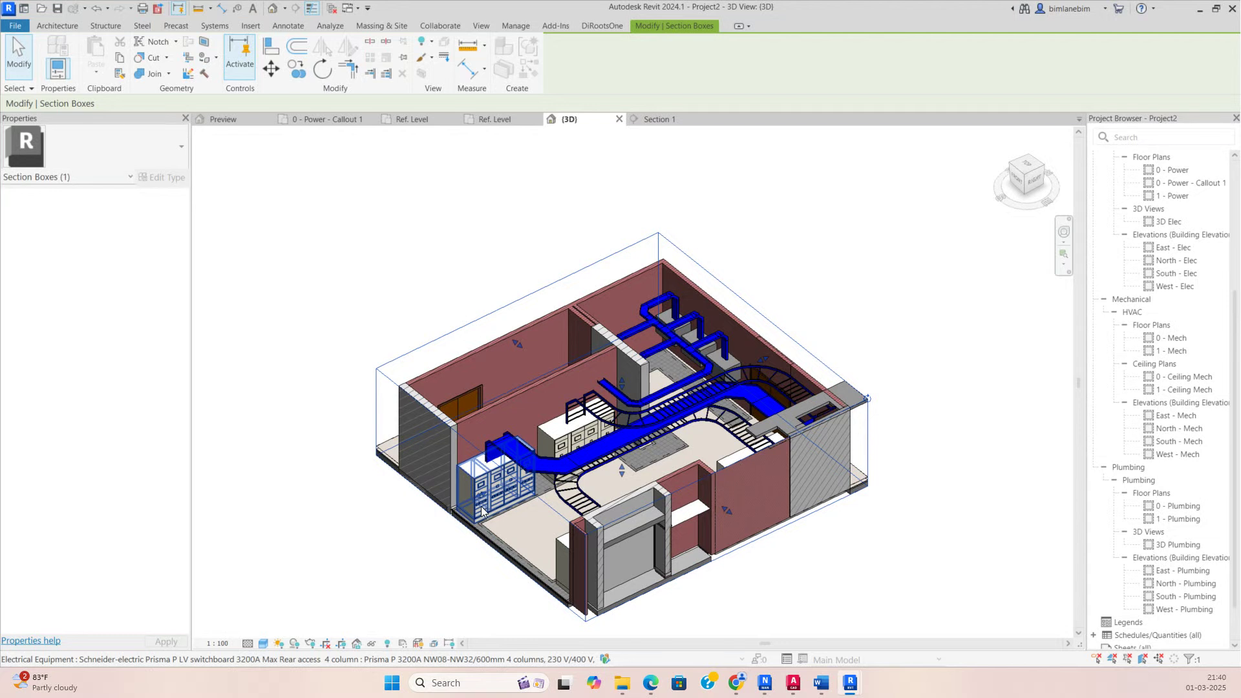